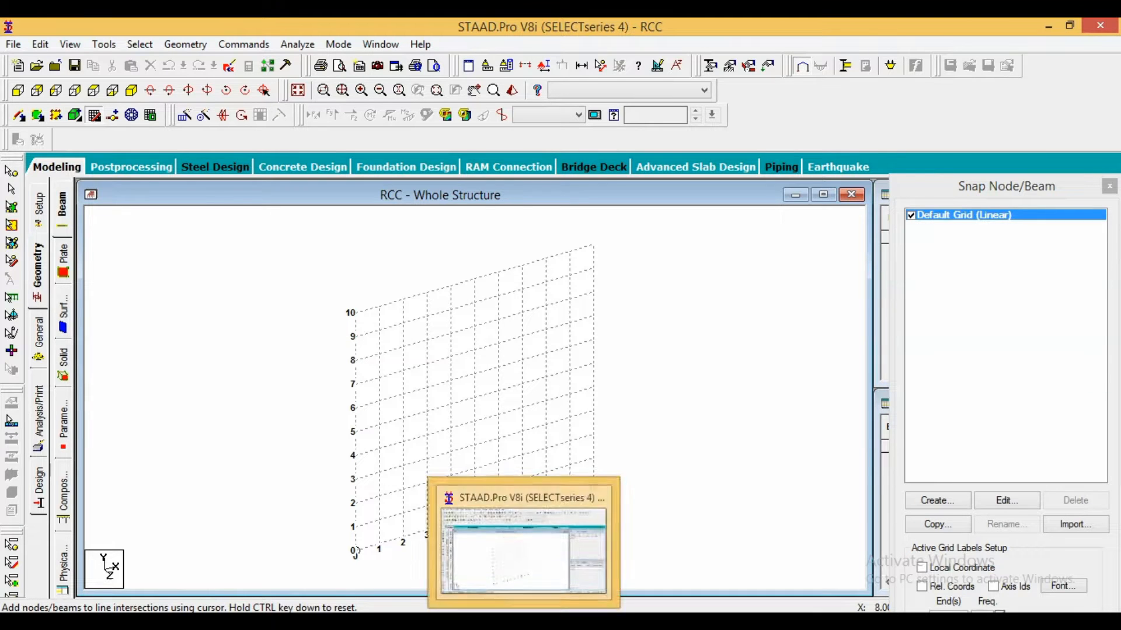
# - Look up the column height in the notes of Drawing1.pdf, return to STAAD.Pro and close the snap node/beam grid
pyautogui.click(474, 621)
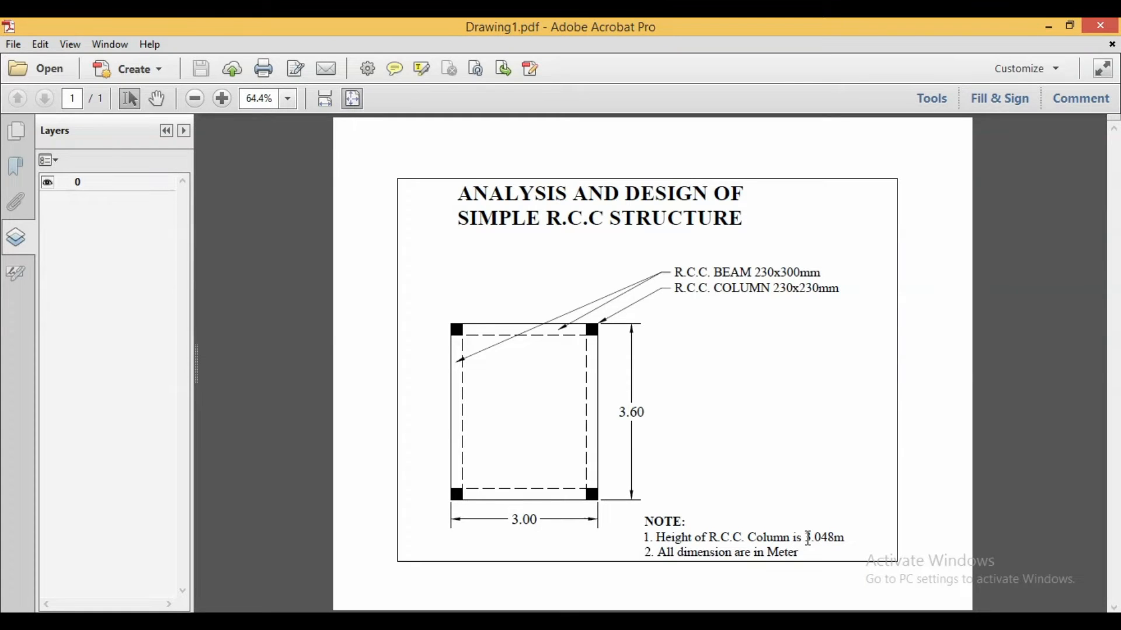
pyautogui.moveTo(805, 538); pyautogui.dragTo(845, 539)
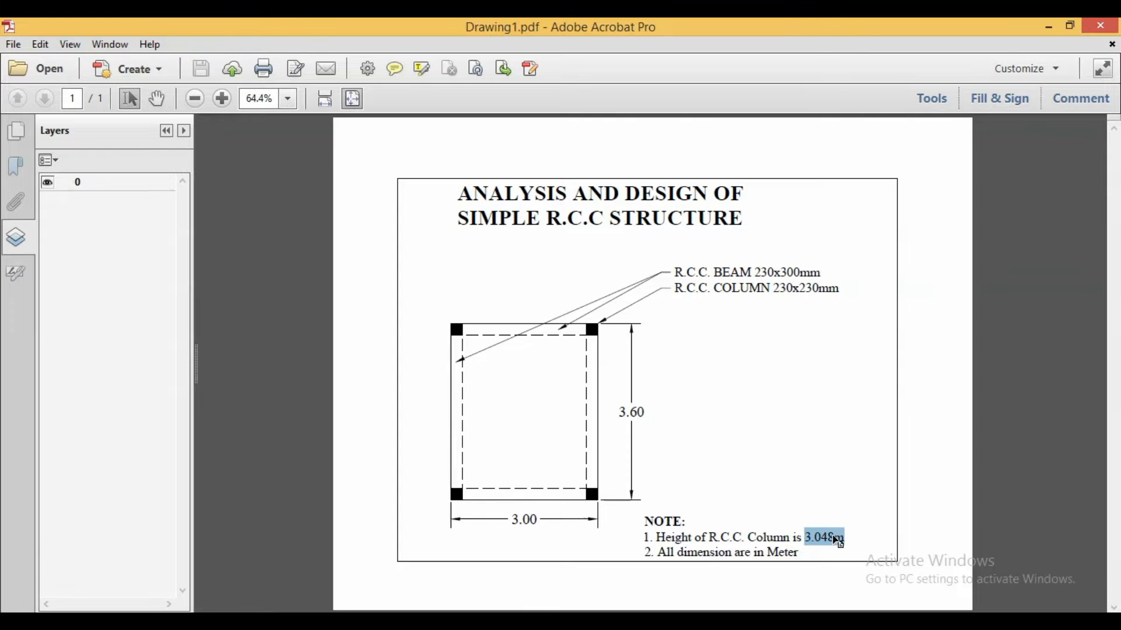
pyautogui.click(526, 621)
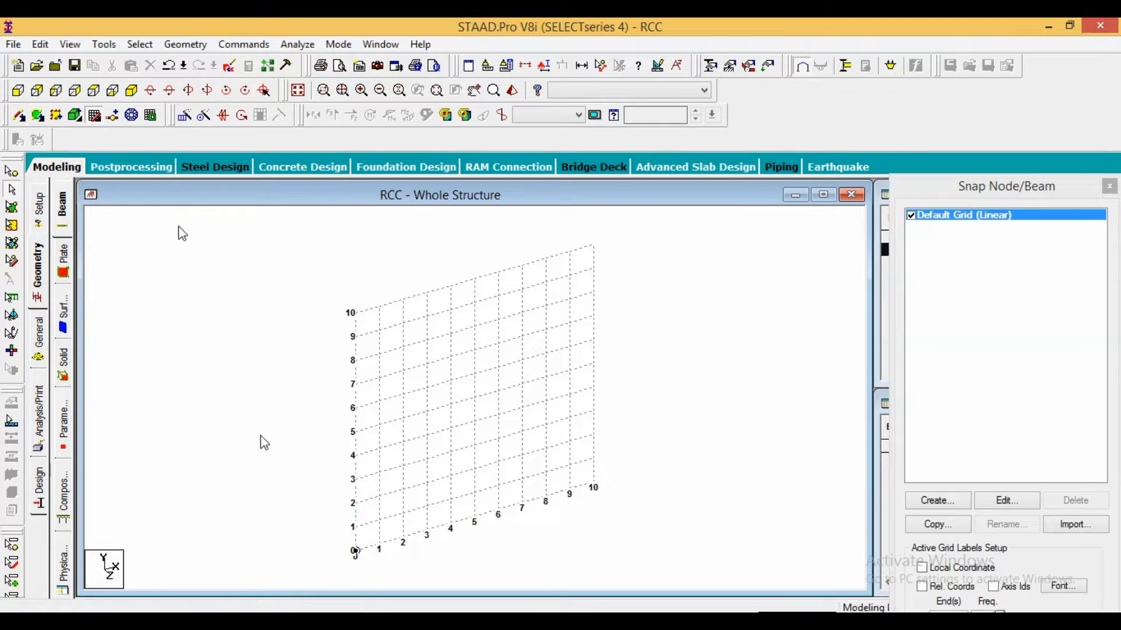
pyautogui.click(98, 119)
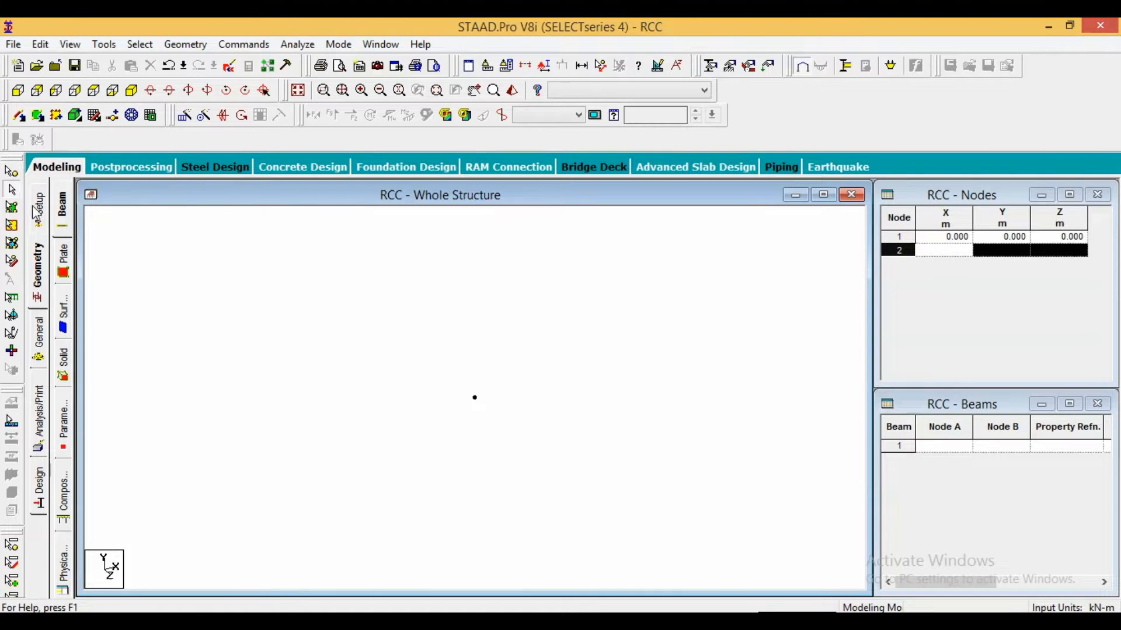
# - Create the first column by applying Translational Repeat to the origin node, one step of 3.048 m in global Y
pyautogui.click(11, 171)
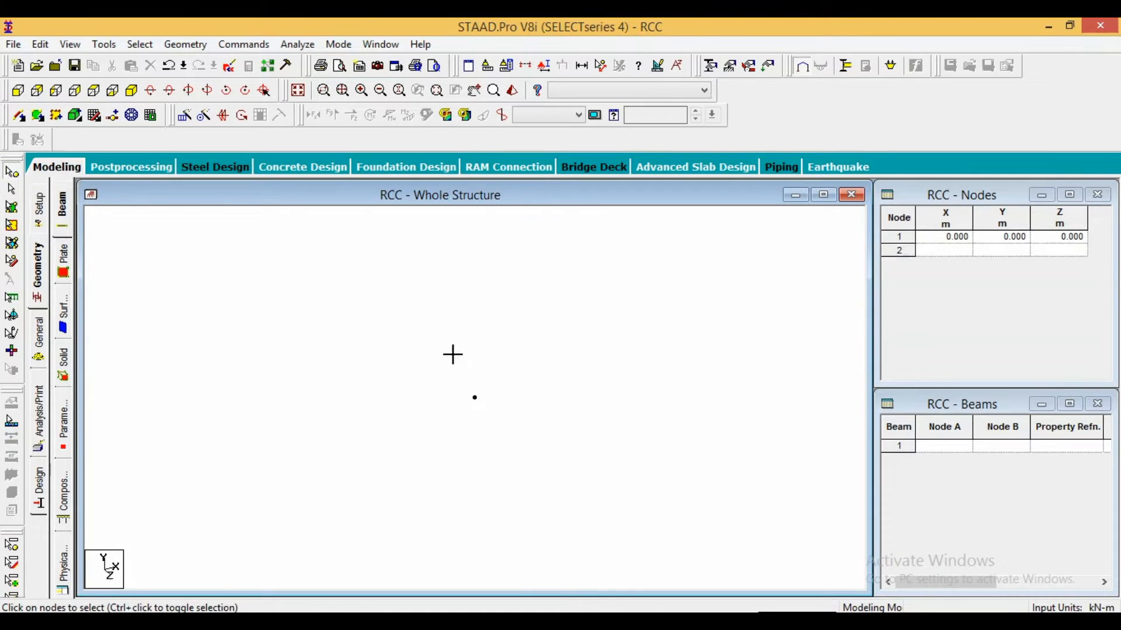
pyautogui.click(474, 397)
pyautogui.click(185, 115)
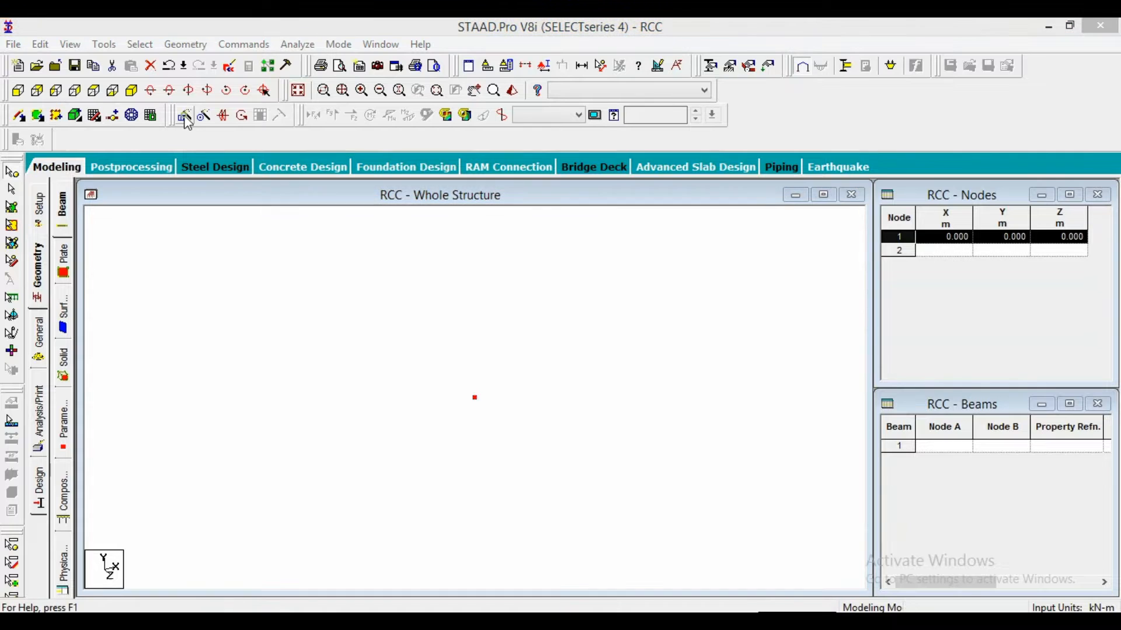
pyautogui.click(394, 398)
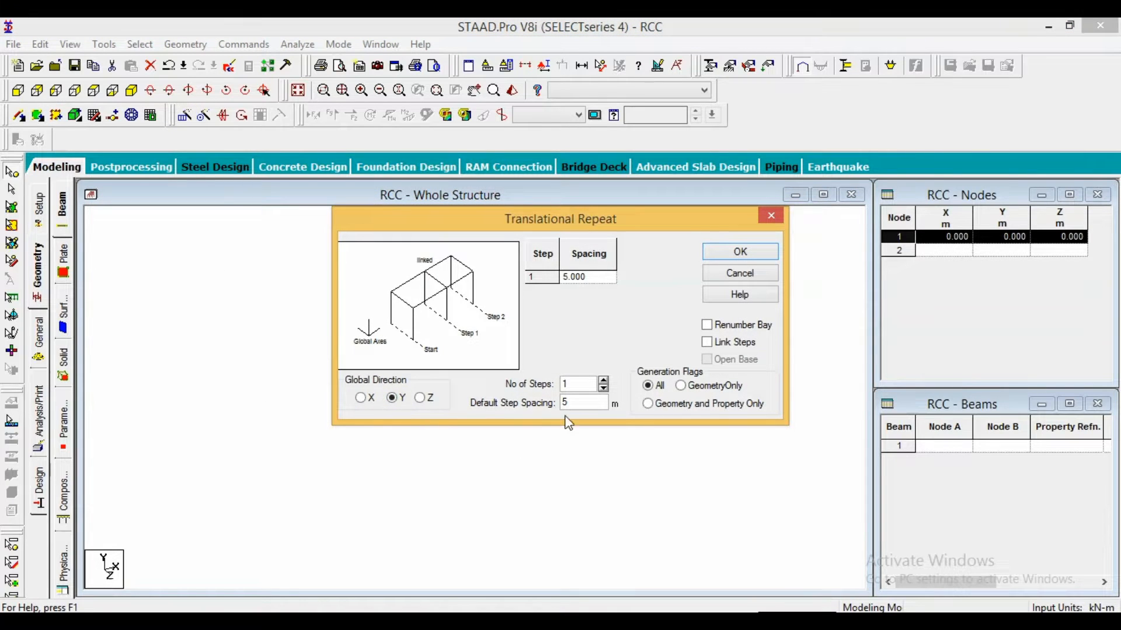
pyautogui.doubleClick(575, 404)
pyautogui.write('3.048')
pyautogui.click(740, 257)
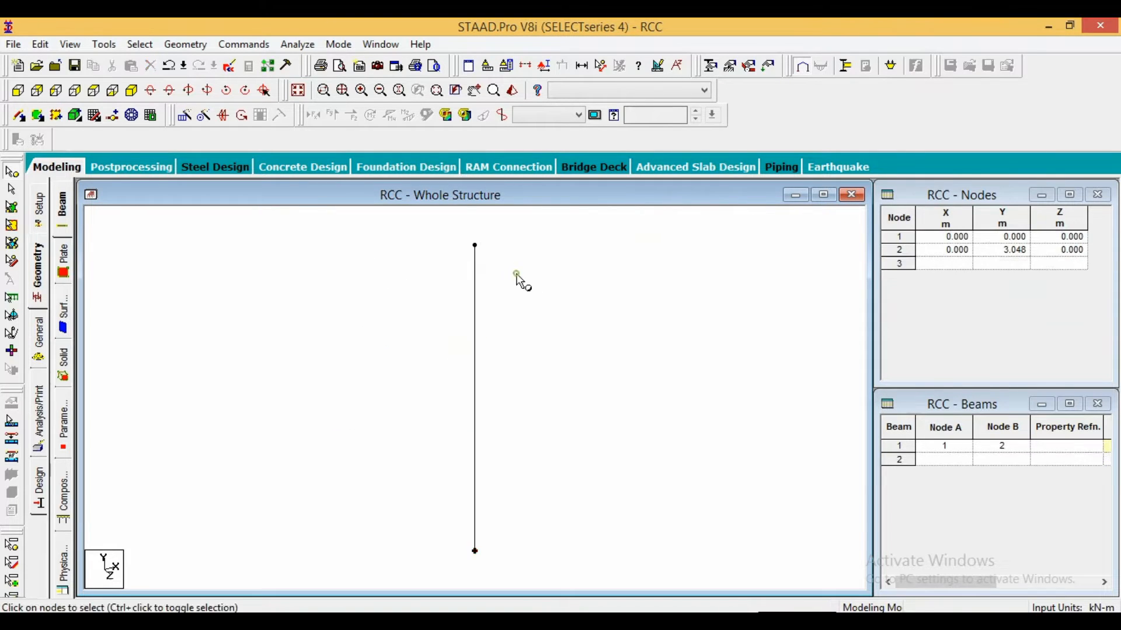
# - Create the first beam by repeating the column's top node 3 m in global X with linked steps, using the plan width in the drawing
pyautogui.click(475, 245)
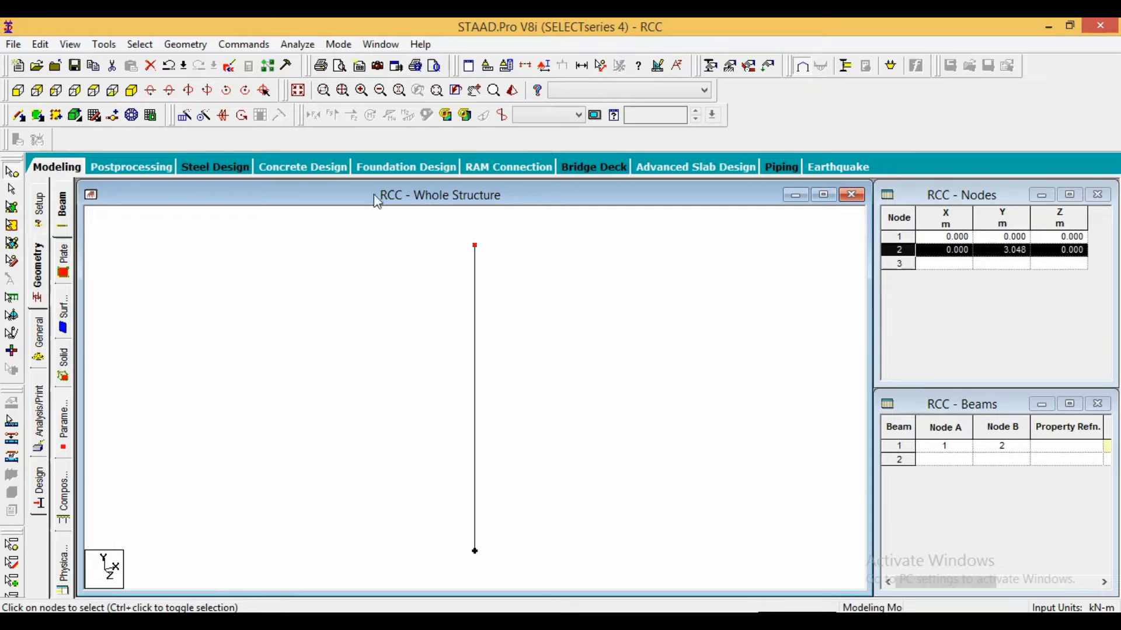
pyautogui.click(183, 115)
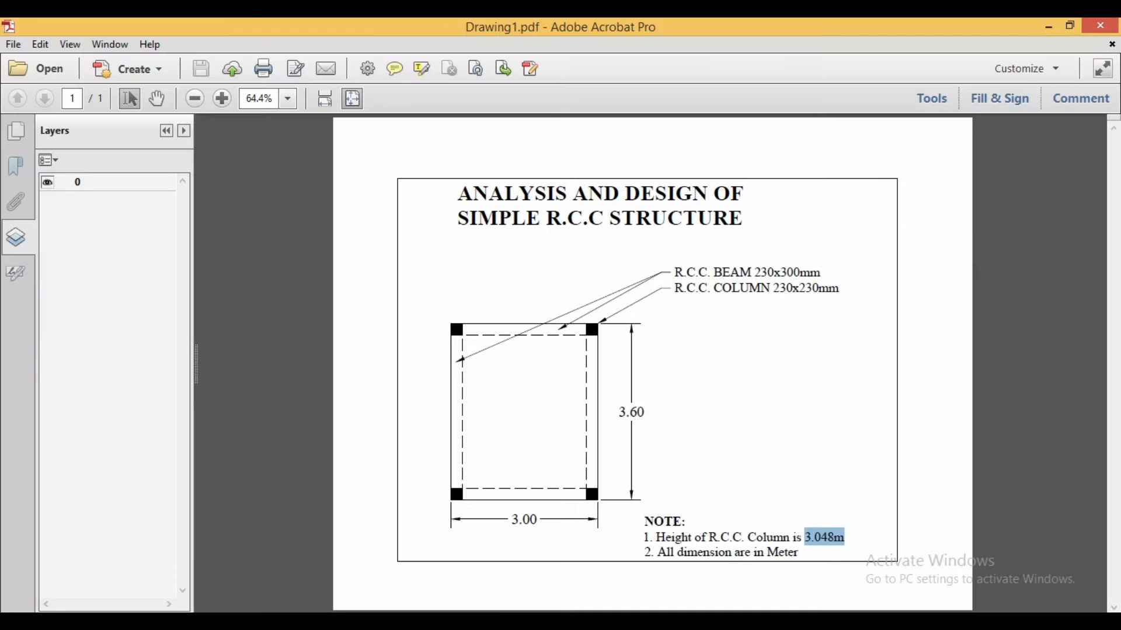
pyautogui.doubleClick(517, 520)
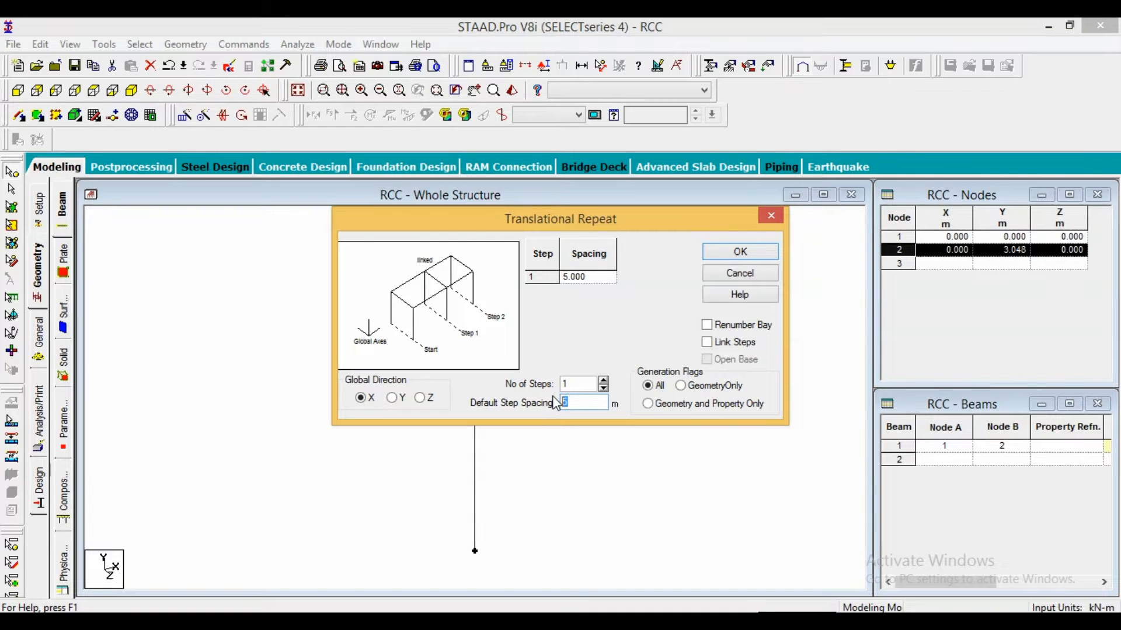
pyautogui.click(708, 343)
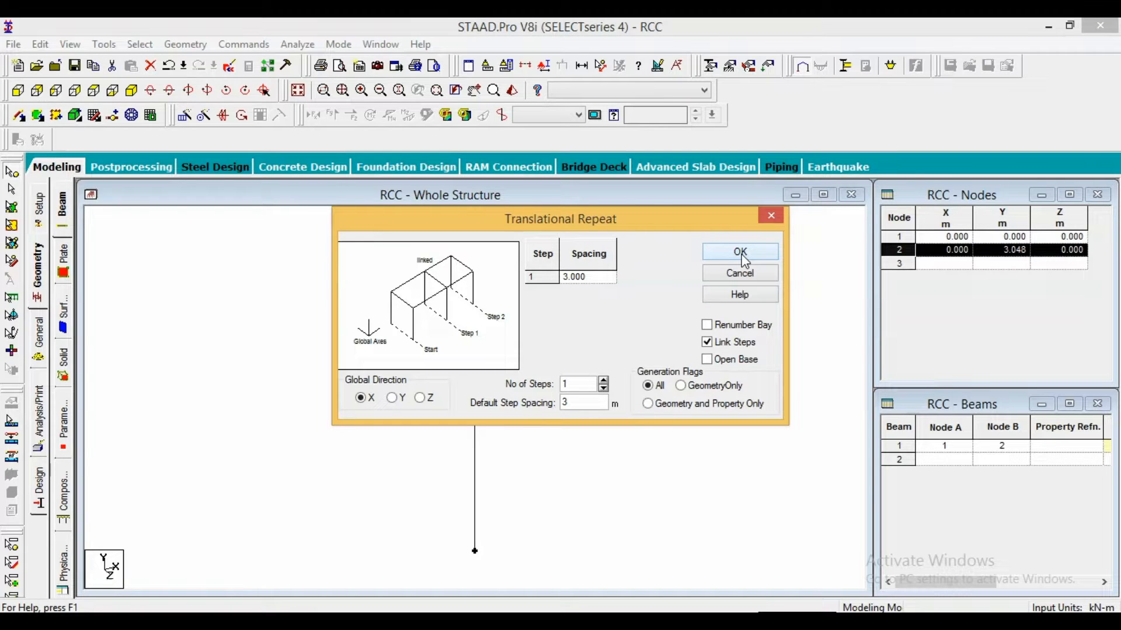
pyautogui.click(740, 252)
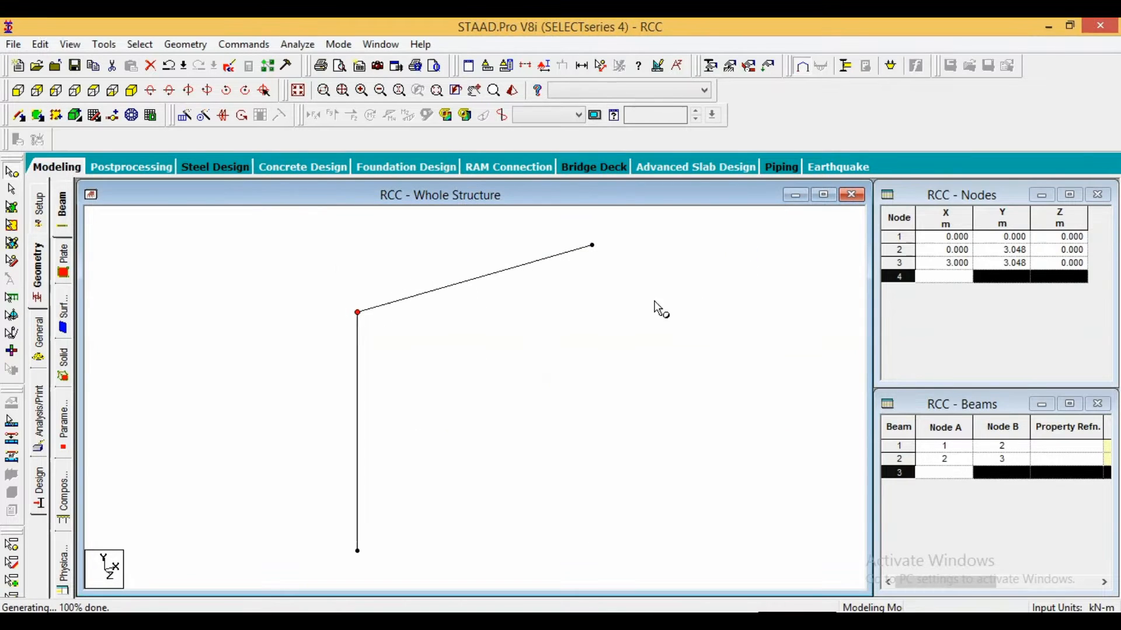
# - Create the second column by repeating the beam's free end node -3.048 m in global Y with linked steps
pyautogui.moveTo(567, 229); pyautogui.dragTo(625, 262)
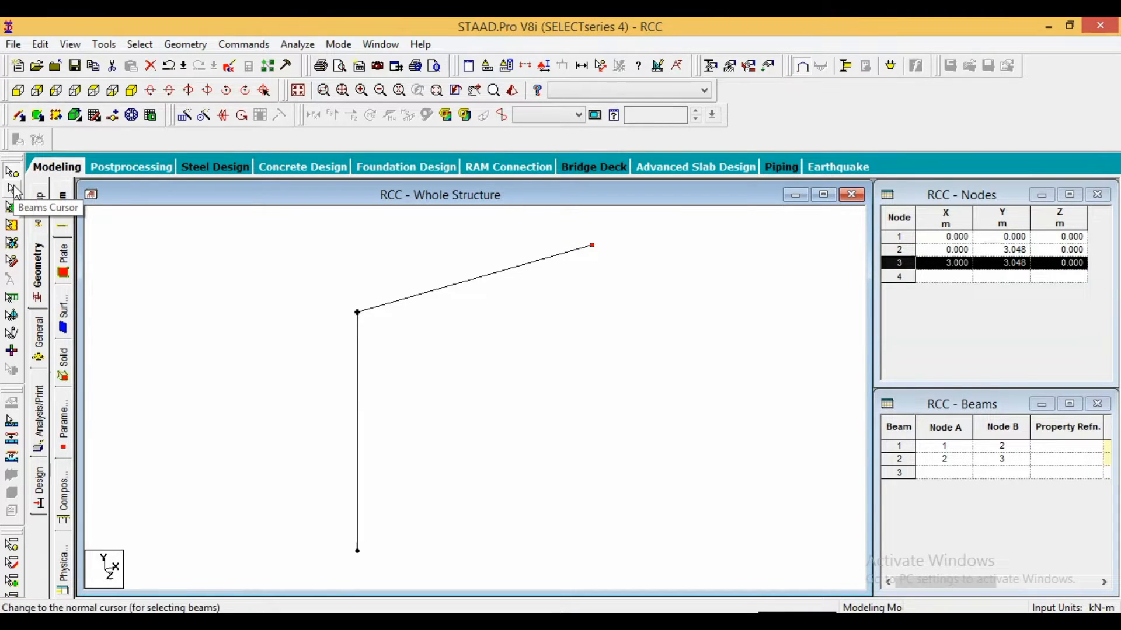
pyautogui.click(182, 118)
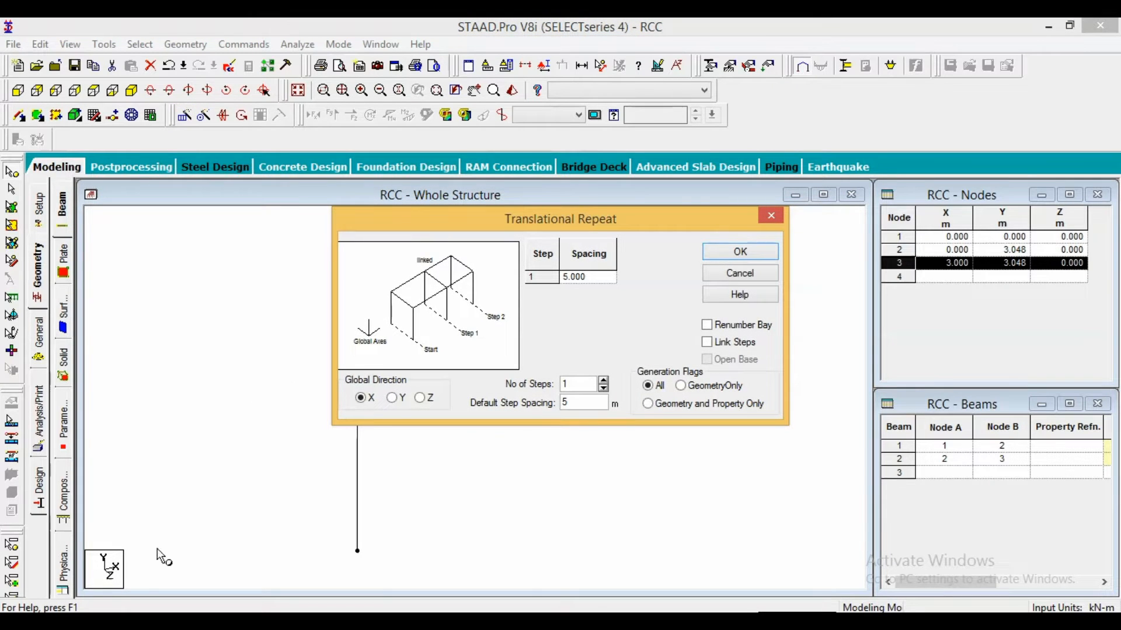
pyautogui.click(396, 399)
pyautogui.doubleClick(568, 403)
pyautogui.write('-3.048')
pyautogui.click(733, 343)
pyautogui.click(755, 257)
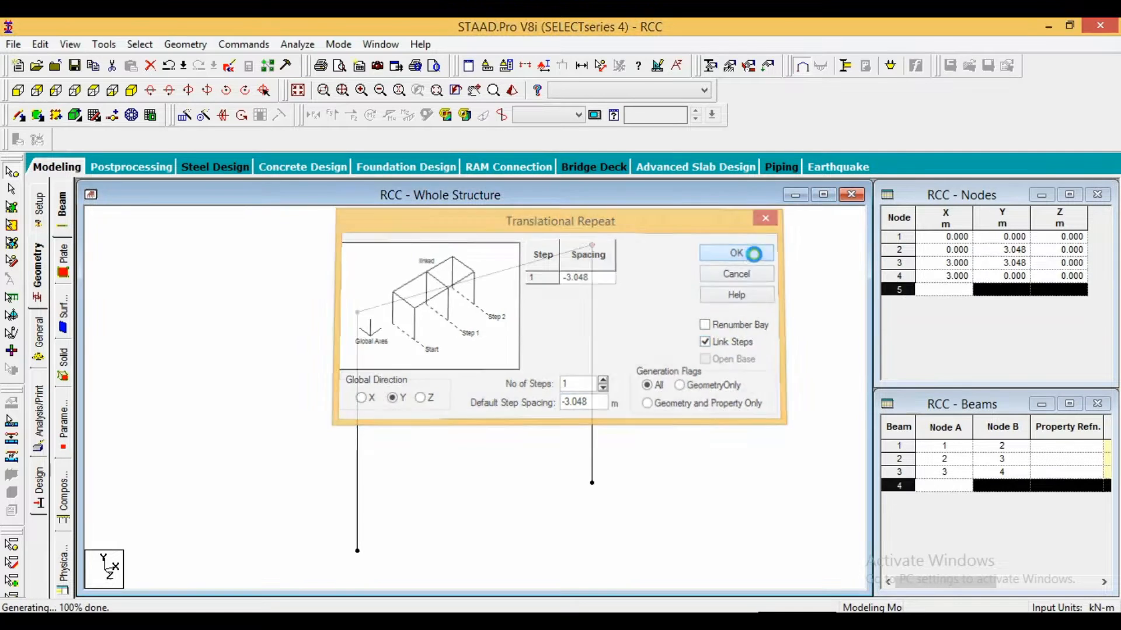
# - Repeat the whole portal frame 3.6 m in global Z, per the drawing's plan length, with Link Steps and Open Base enabled
pyautogui.click(12, 189)
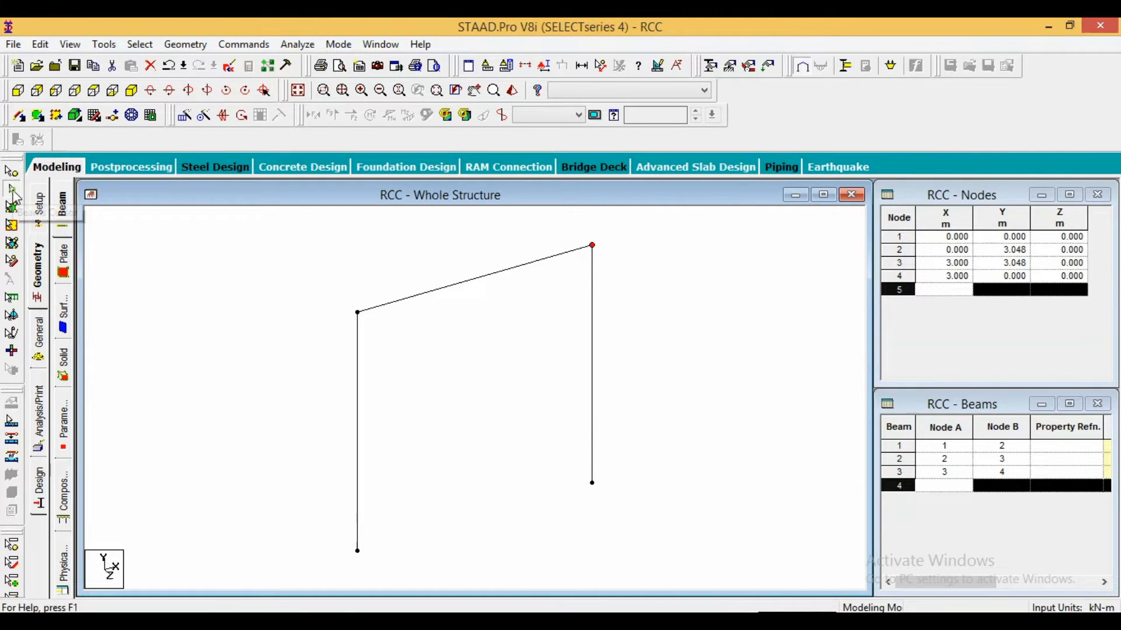
pyautogui.click(476, 365)
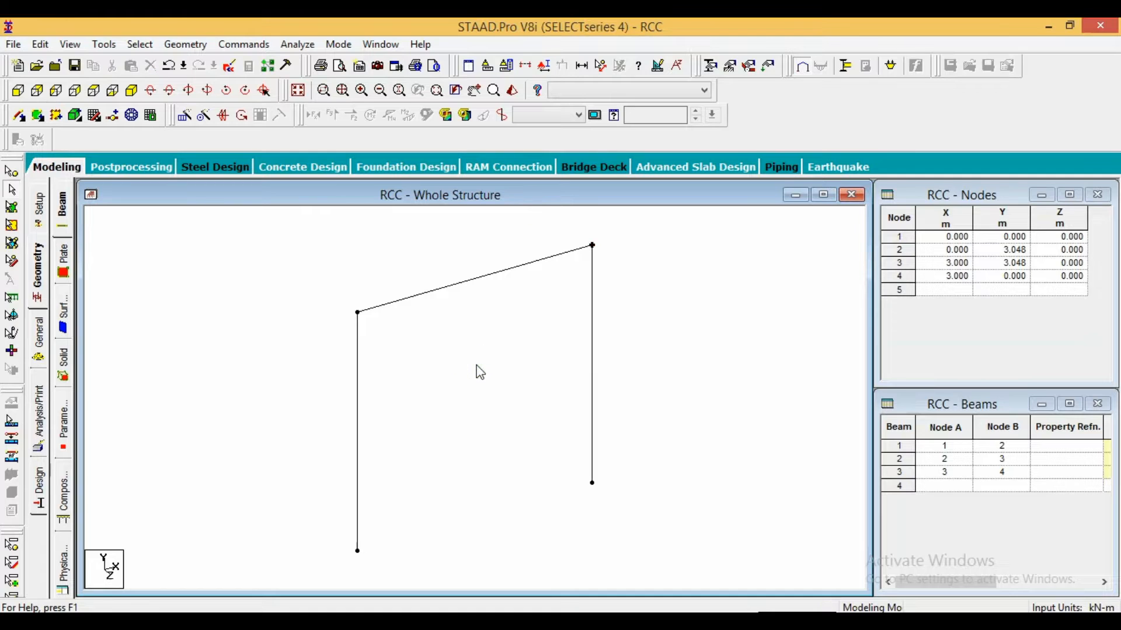
pyautogui.moveTo(245, 215); pyautogui.dragTo(741, 579)
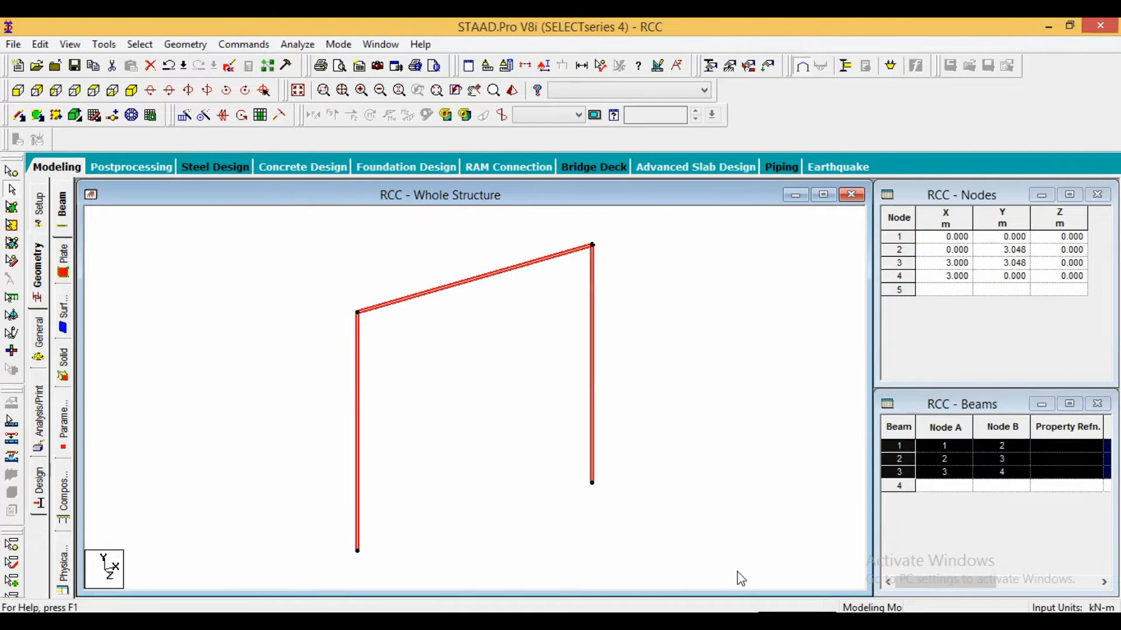
pyautogui.click(185, 115)
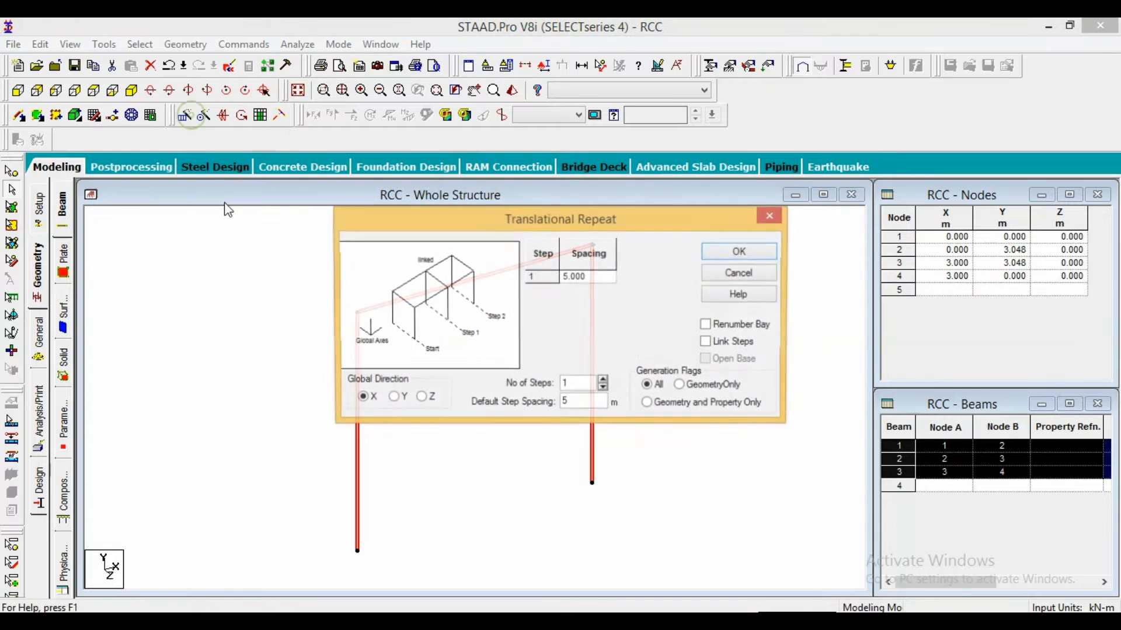
pyautogui.click(420, 399)
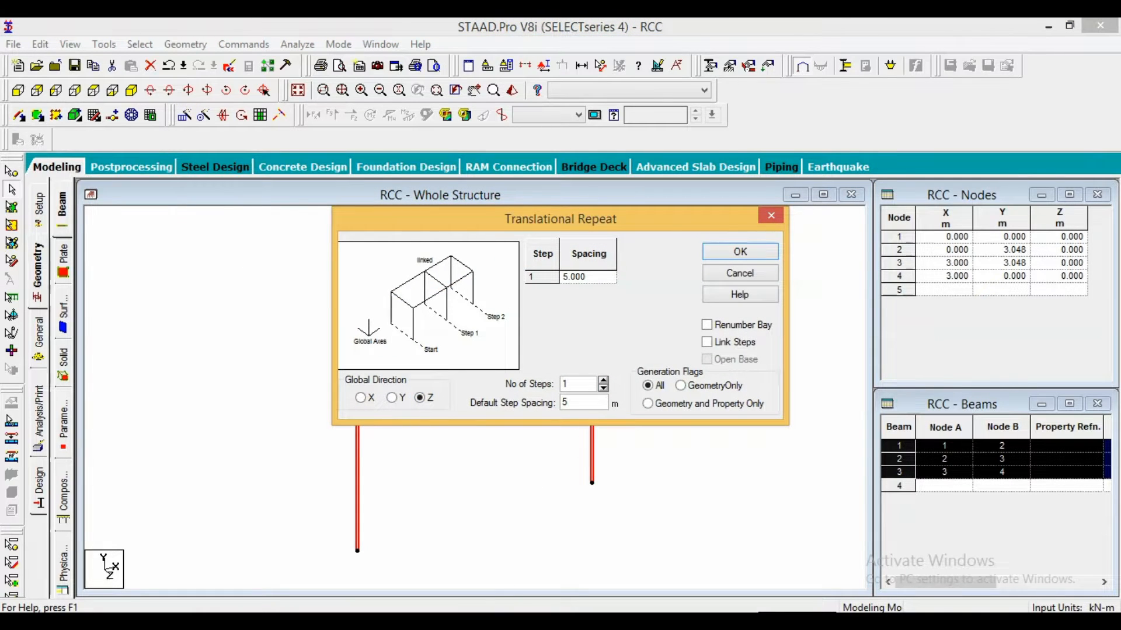
pyautogui.click(533, 623)
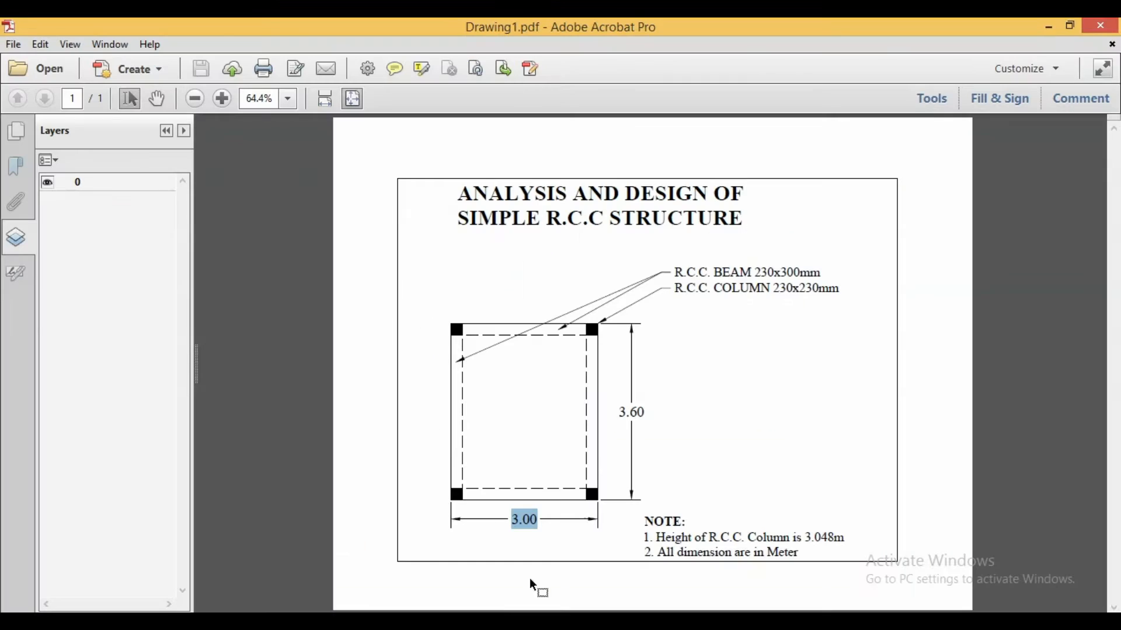
pyautogui.moveTo(619, 417); pyautogui.dragTo(643, 425)
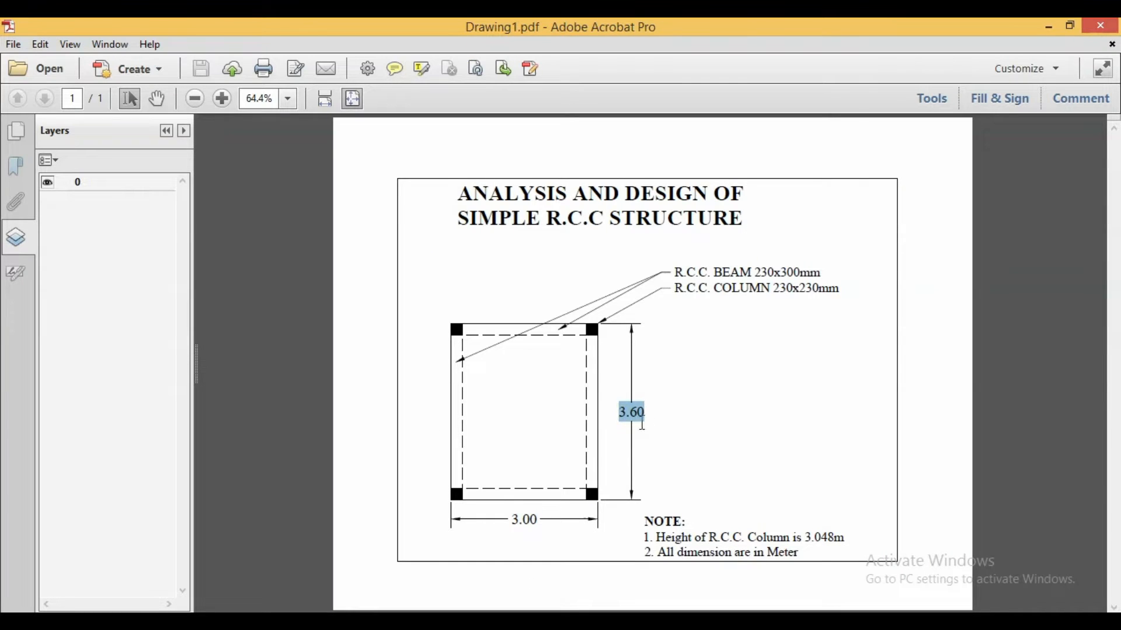
pyautogui.click(532, 622)
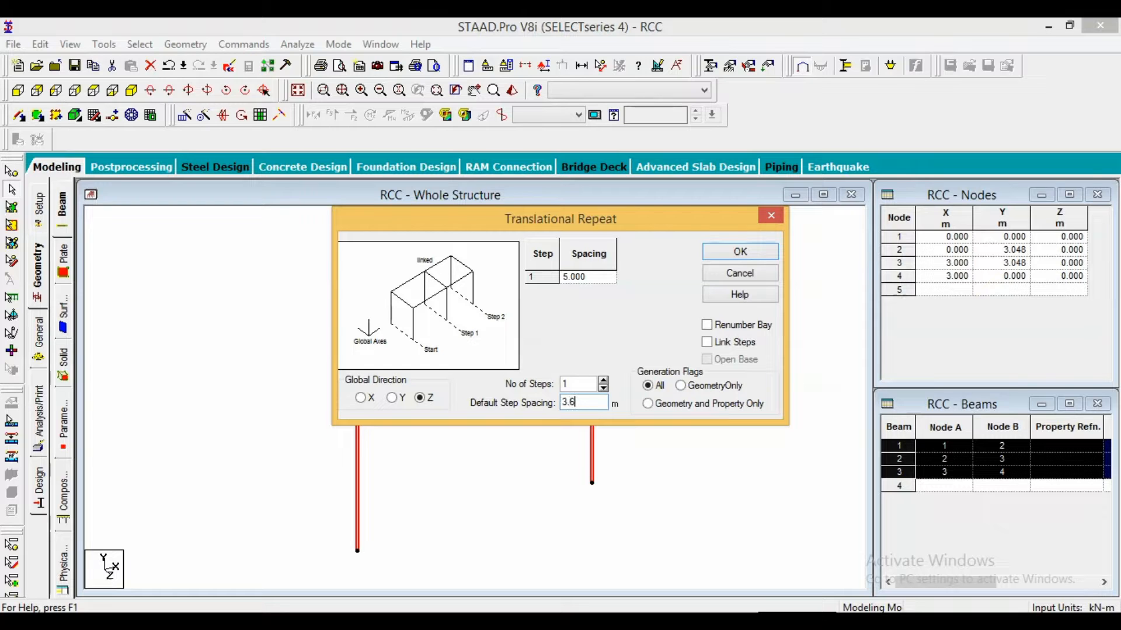
pyautogui.click(715, 343)
pyautogui.click(708, 360)
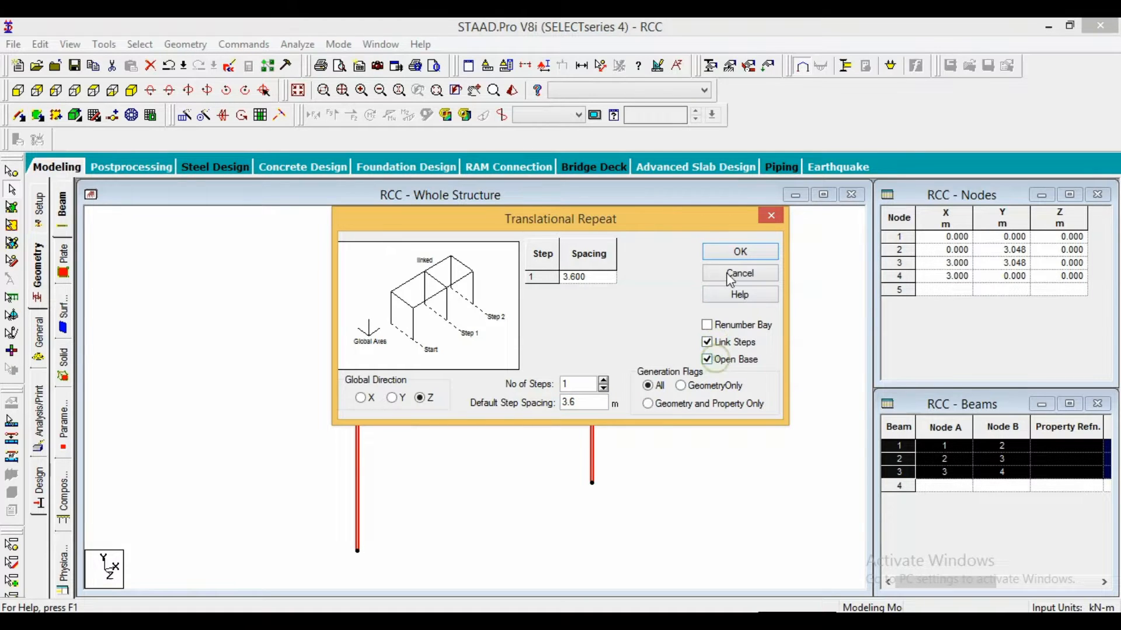
pyautogui.click(740, 252)
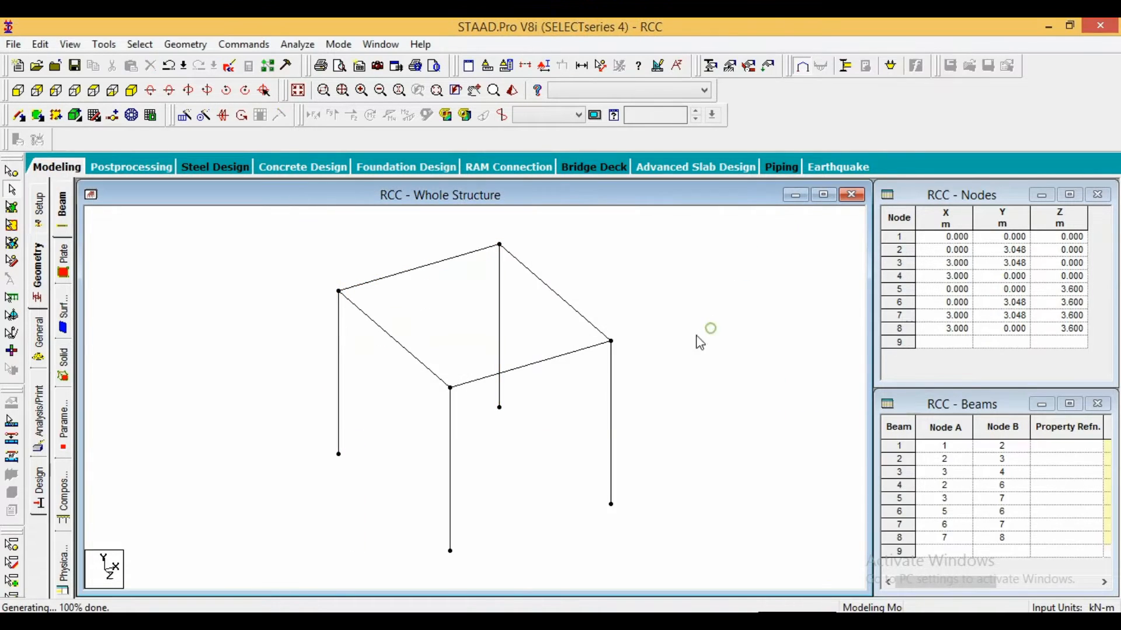
# - Add a four-noded plate across the four top corner nodes of the frame and inspect it in the 3D rendered view
pyautogui.click(38, 115)
pyautogui.click(340, 291)
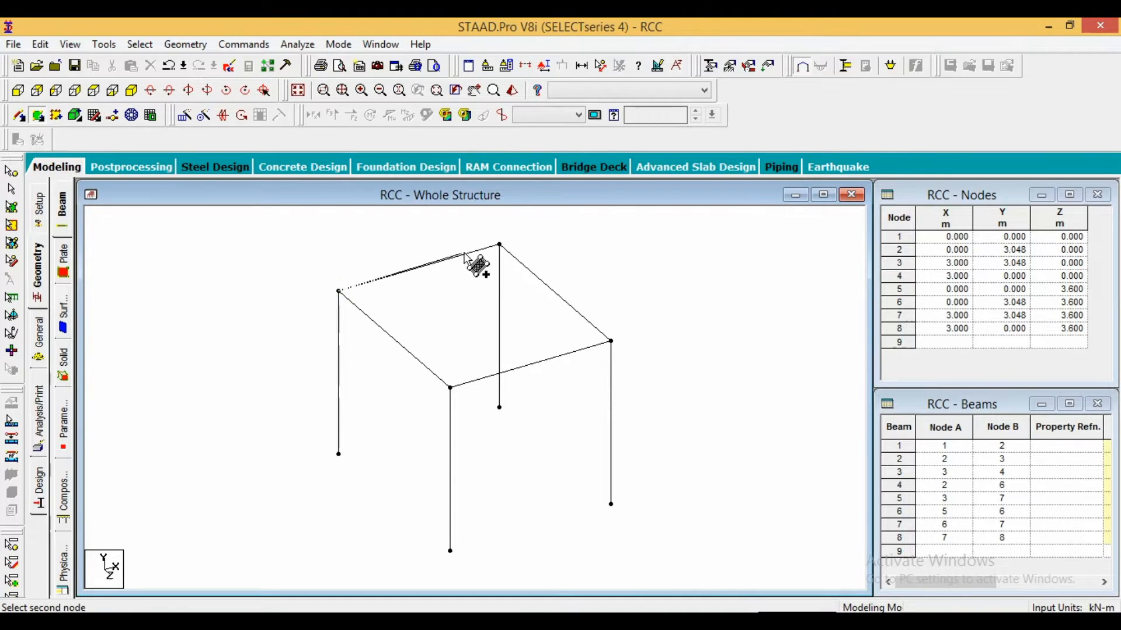
pyautogui.click(499, 244)
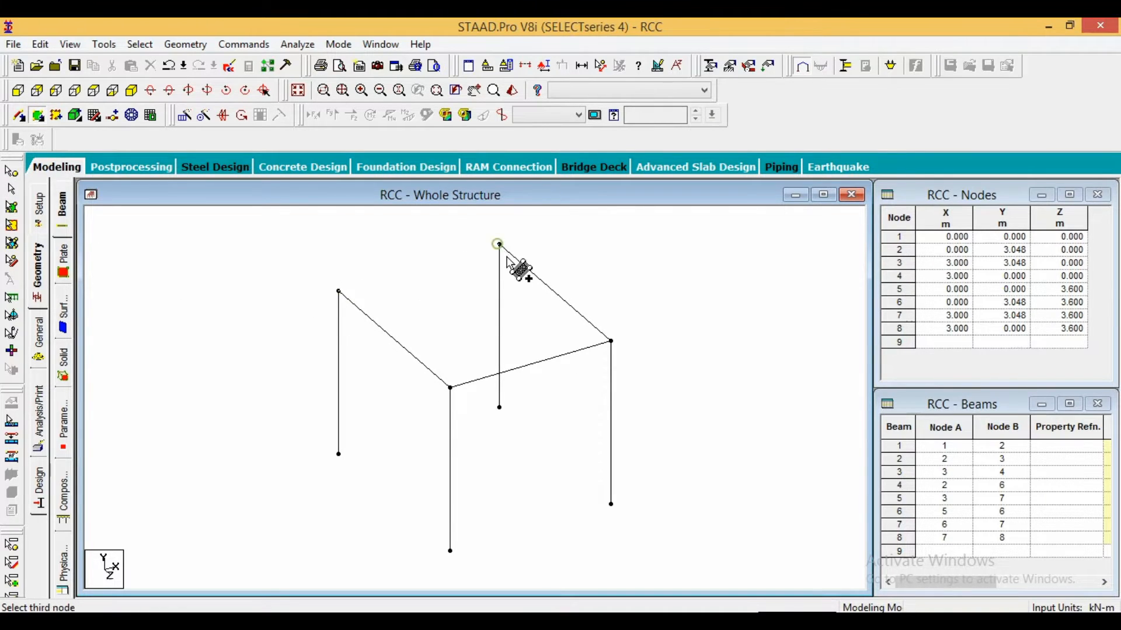
pyautogui.click(611, 340)
pyautogui.click(450, 388)
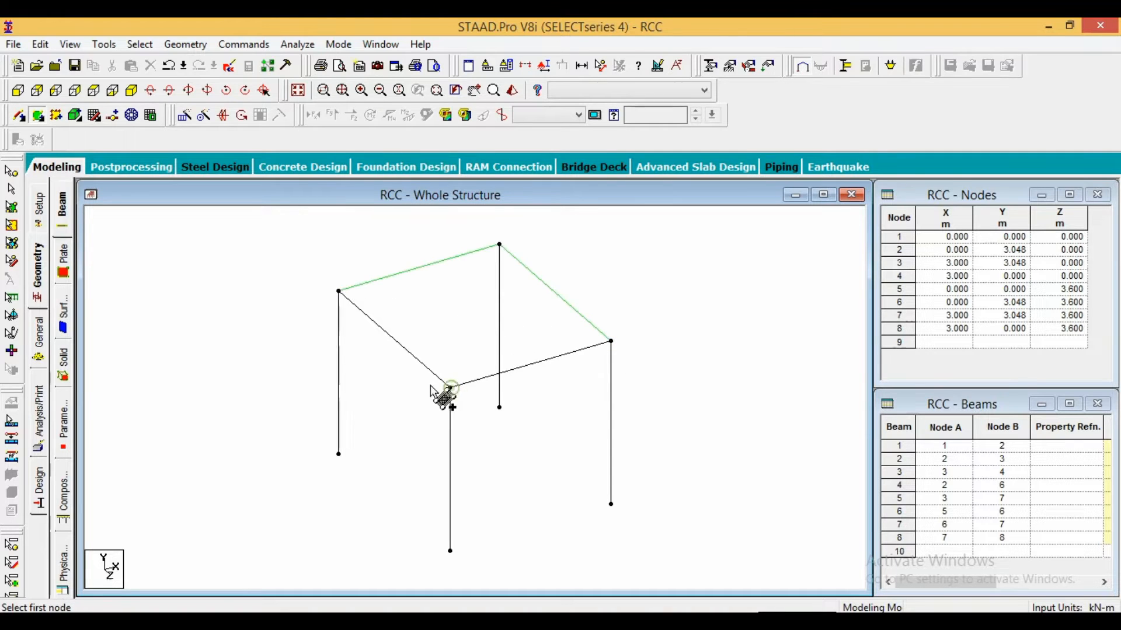
pyautogui.click(16, 190)
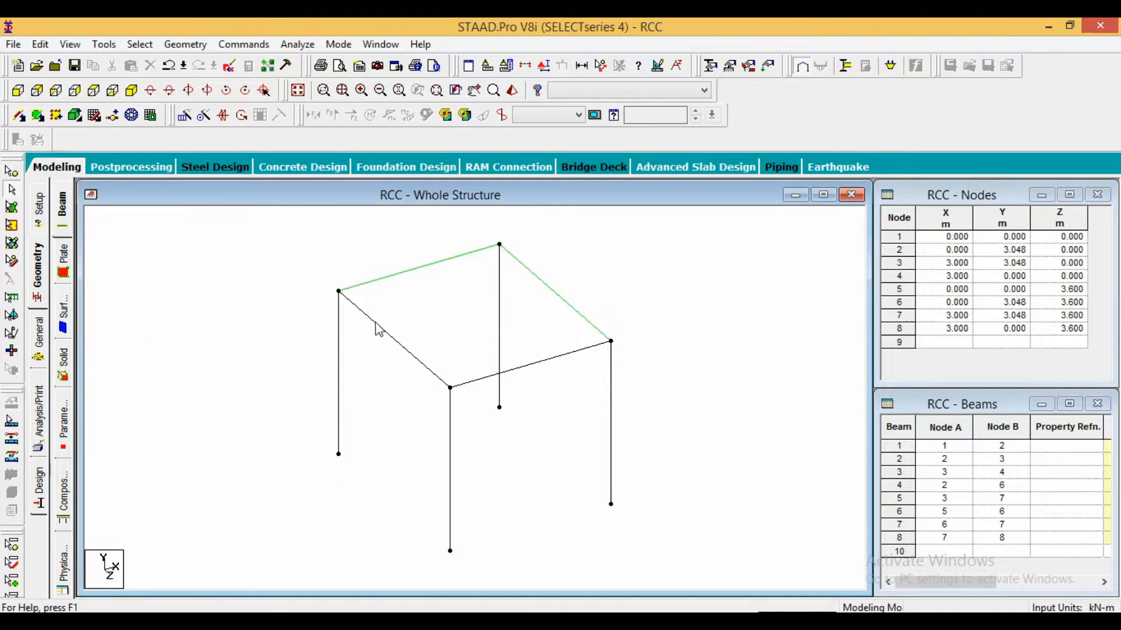
pyautogui.click(513, 91)
pyautogui.moveTo(603, 327); pyautogui.dragTo(651, 344)
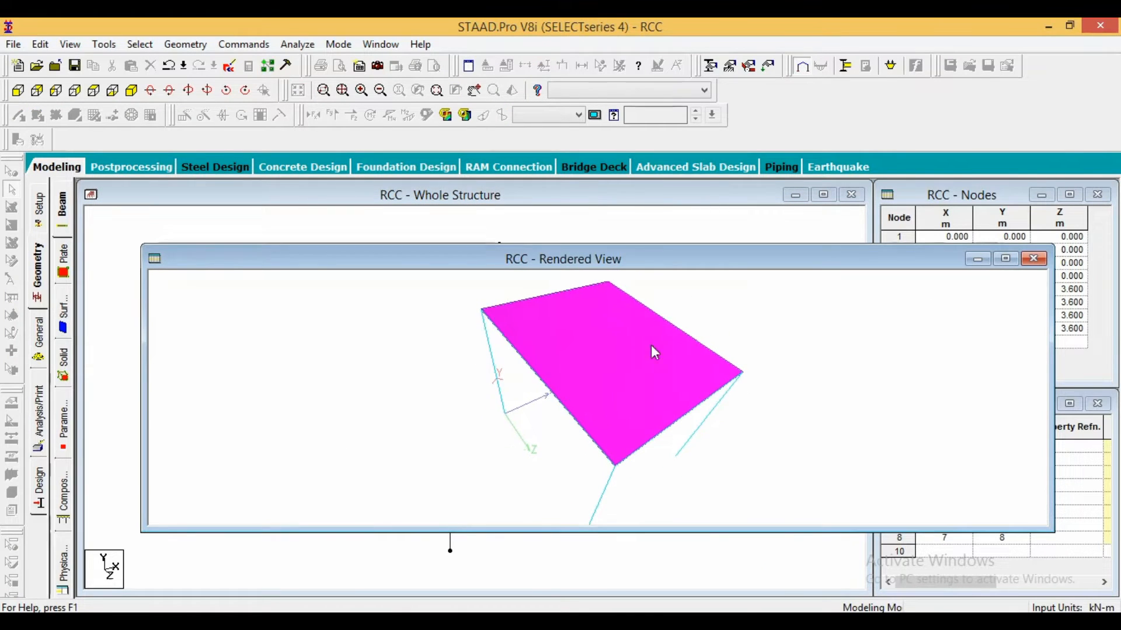
pyautogui.click(1034, 258)
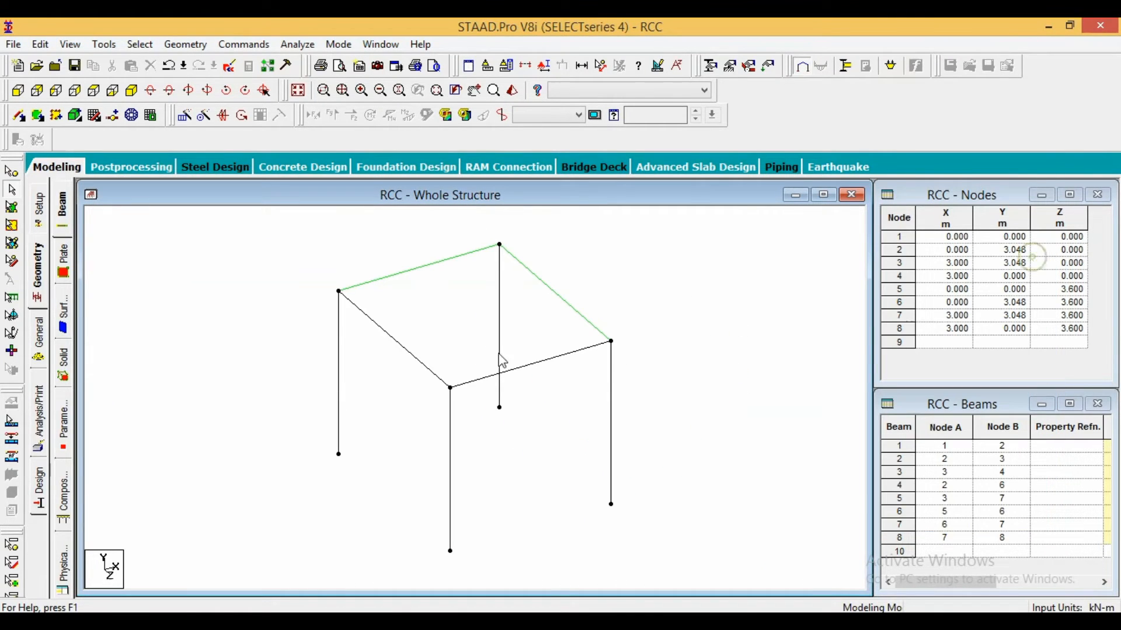
# - Start defining a new rectangular member section in the model's general properties
pyautogui.click(45, 343)
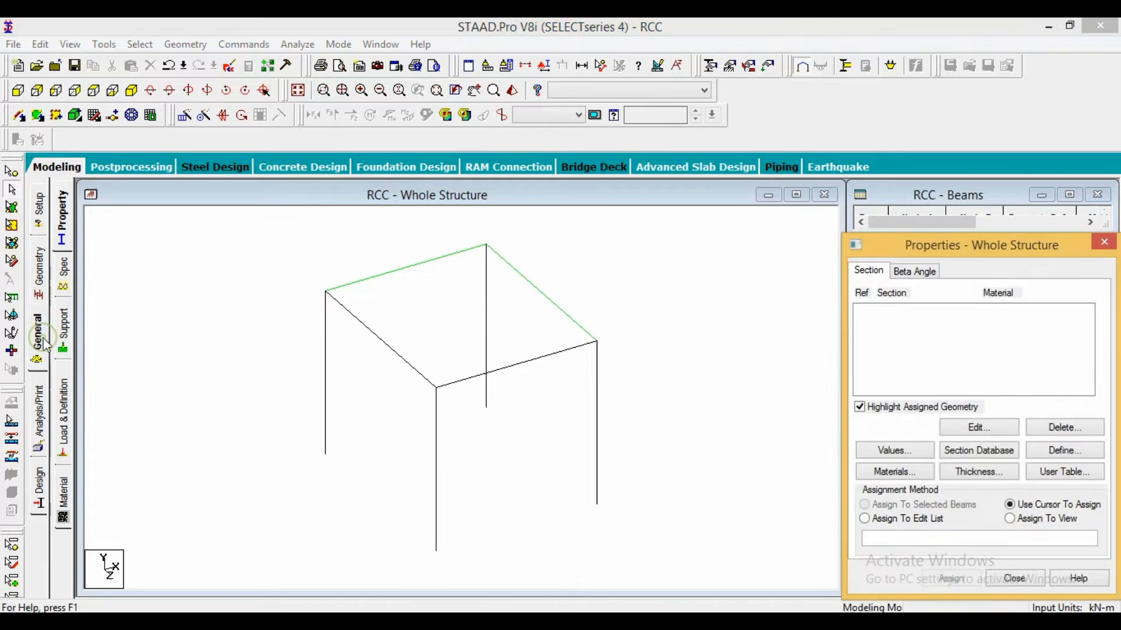
pyautogui.click(1073, 453)
pyautogui.click(335, 198)
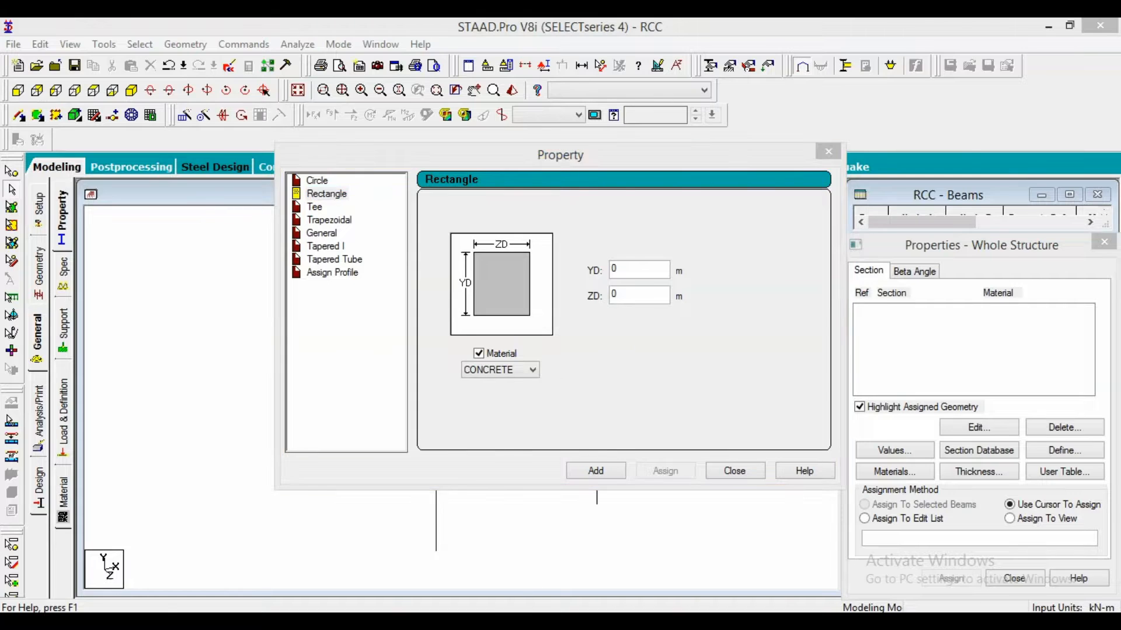
# - Check the R.C.C. column size in the PDF drawing and add a rectangular concrete section with YD 0.23 m and ZD 0.23 m
pyautogui.click(507, 620)
pyautogui.click(688, 412)
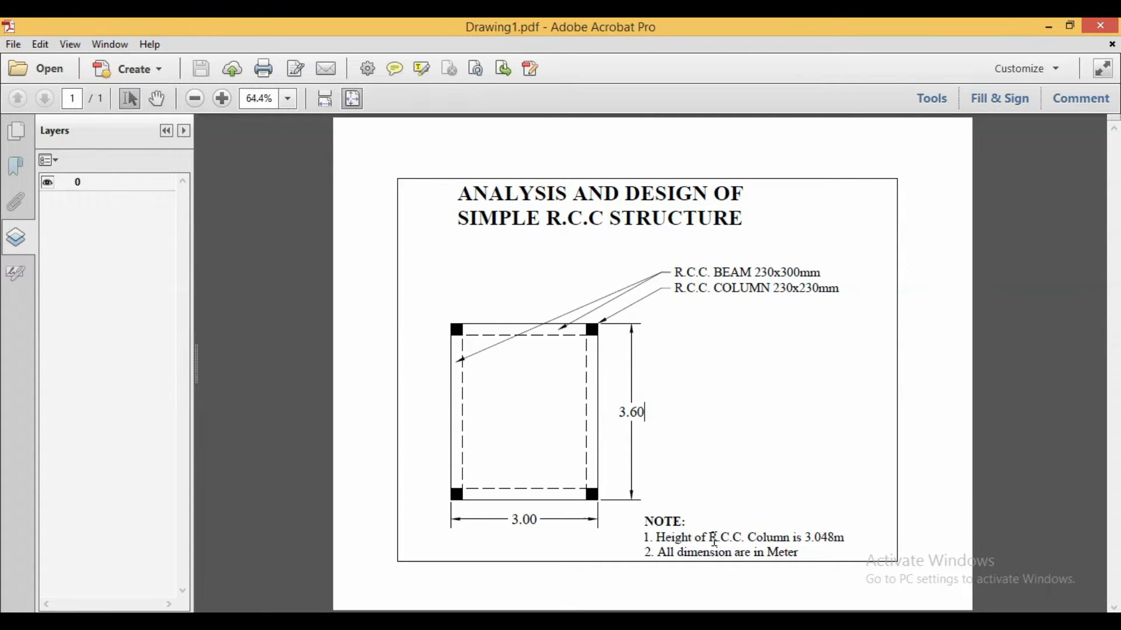
pyautogui.moveTo(712, 538); pyautogui.dragTo(830, 541)
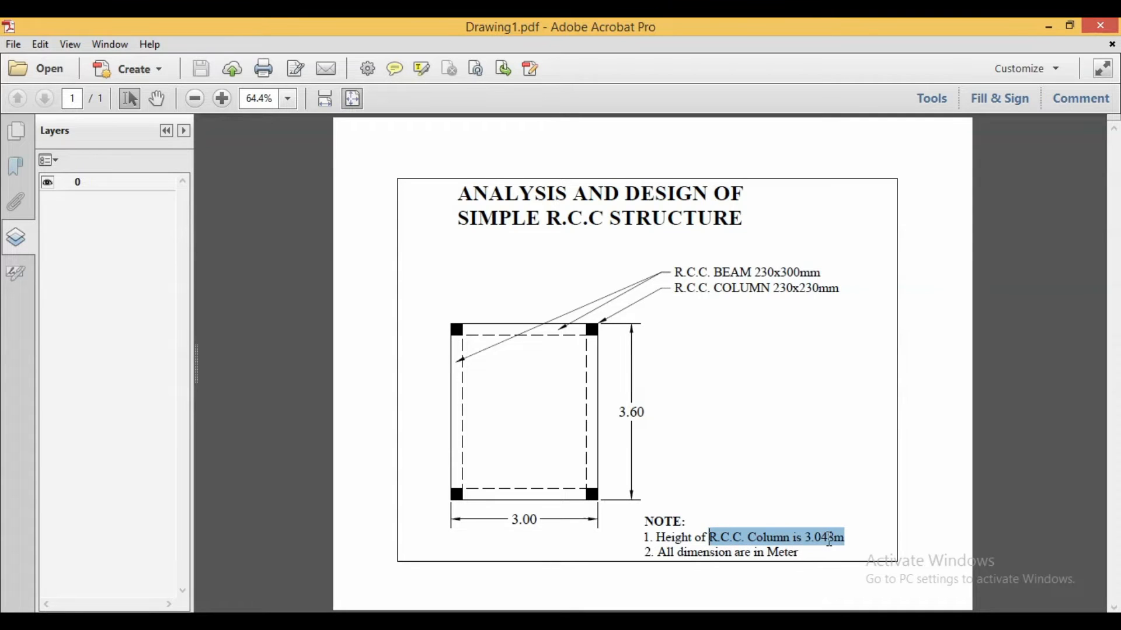
pyautogui.click(762, 536)
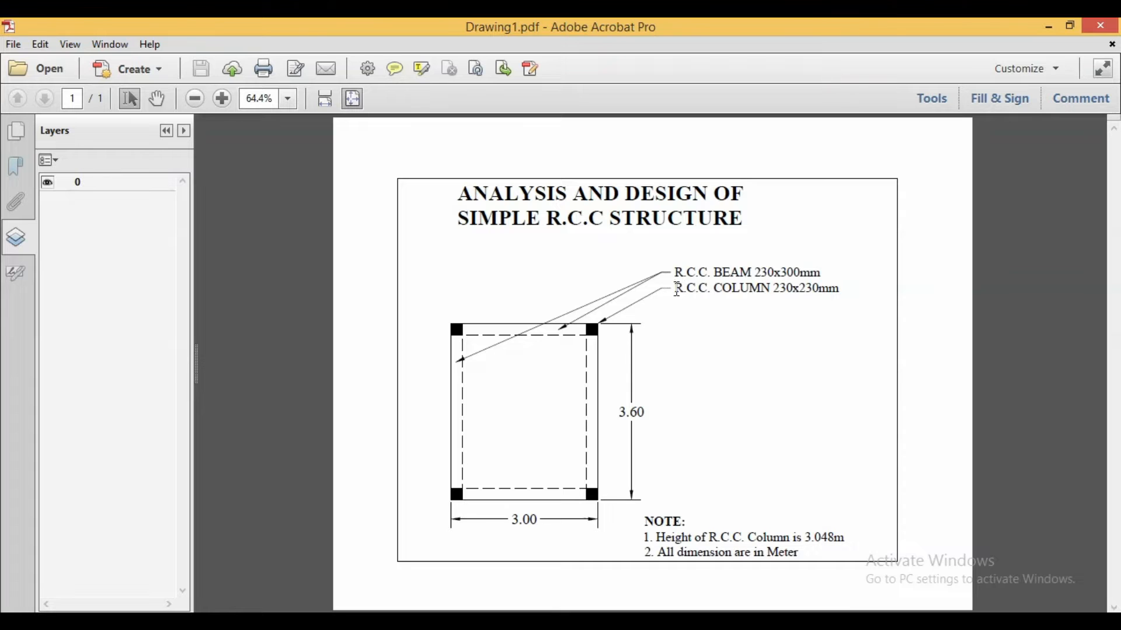
pyautogui.moveTo(678, 291); pyautogui.dragTo(853, 301)
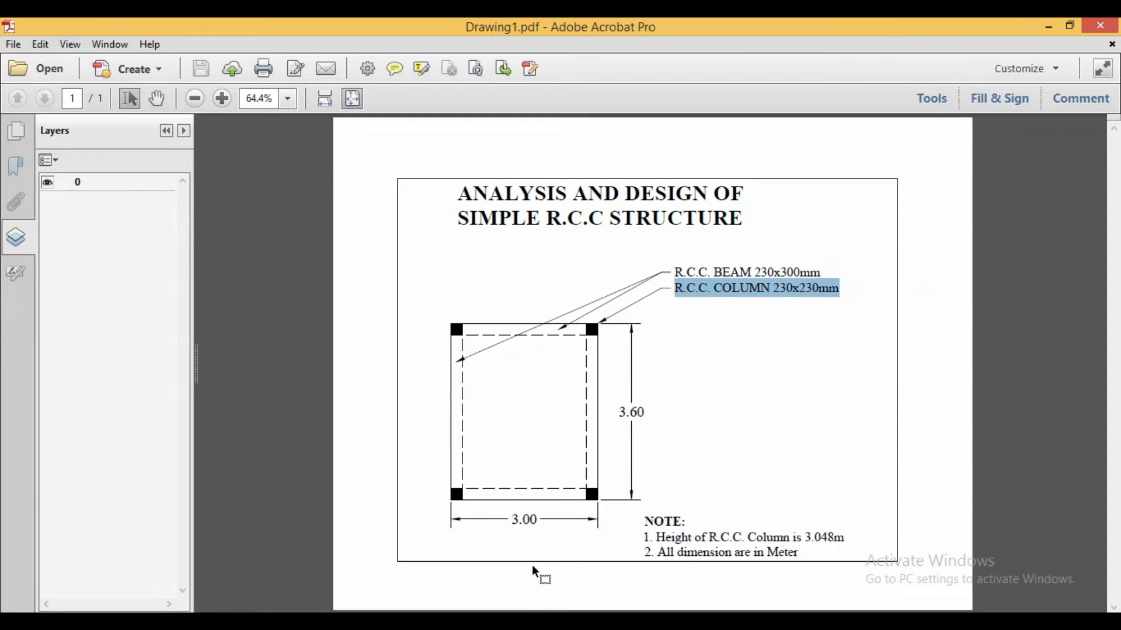
pyautogui.hotkey('alt', 'Tab')
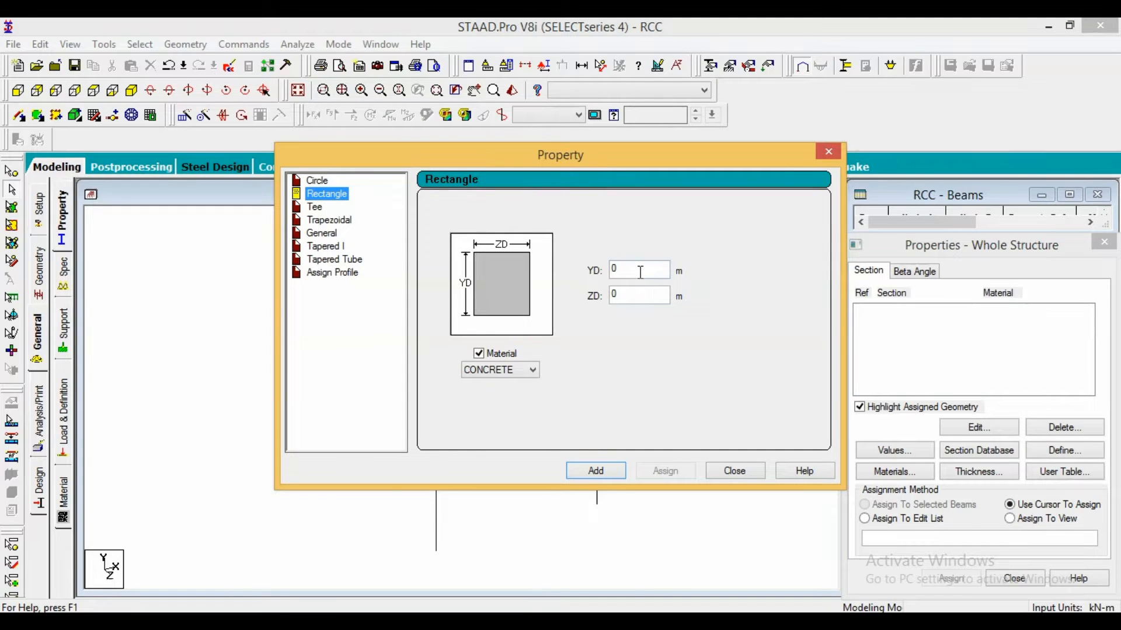
pyautogui.click(640, 272)
pyautogui.write('.23')
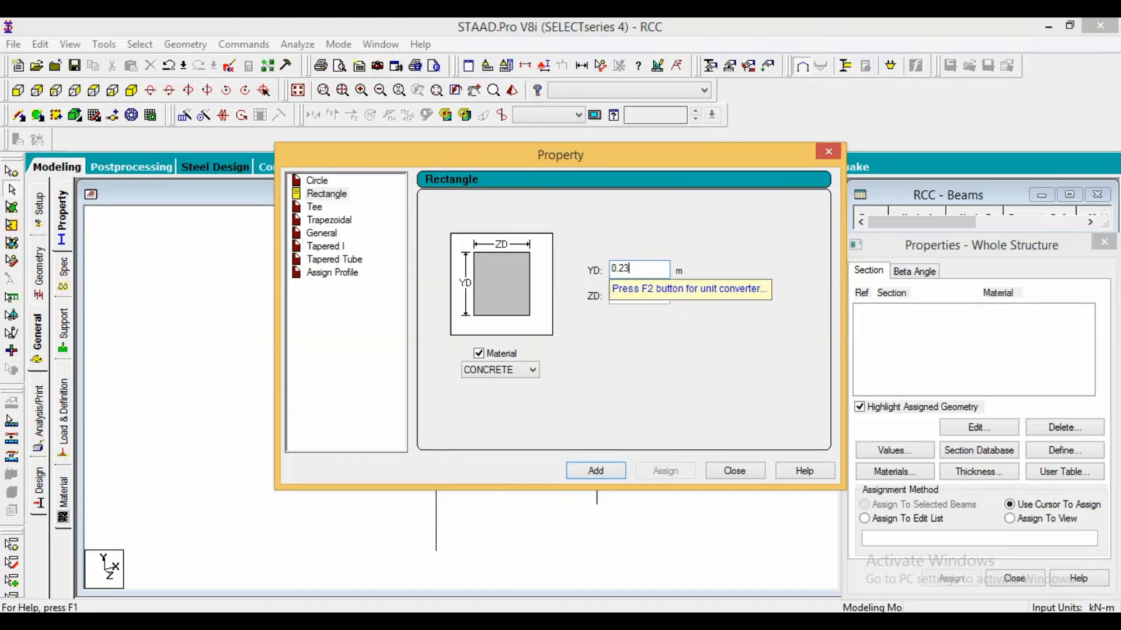
pyautogui.click(639, 296)
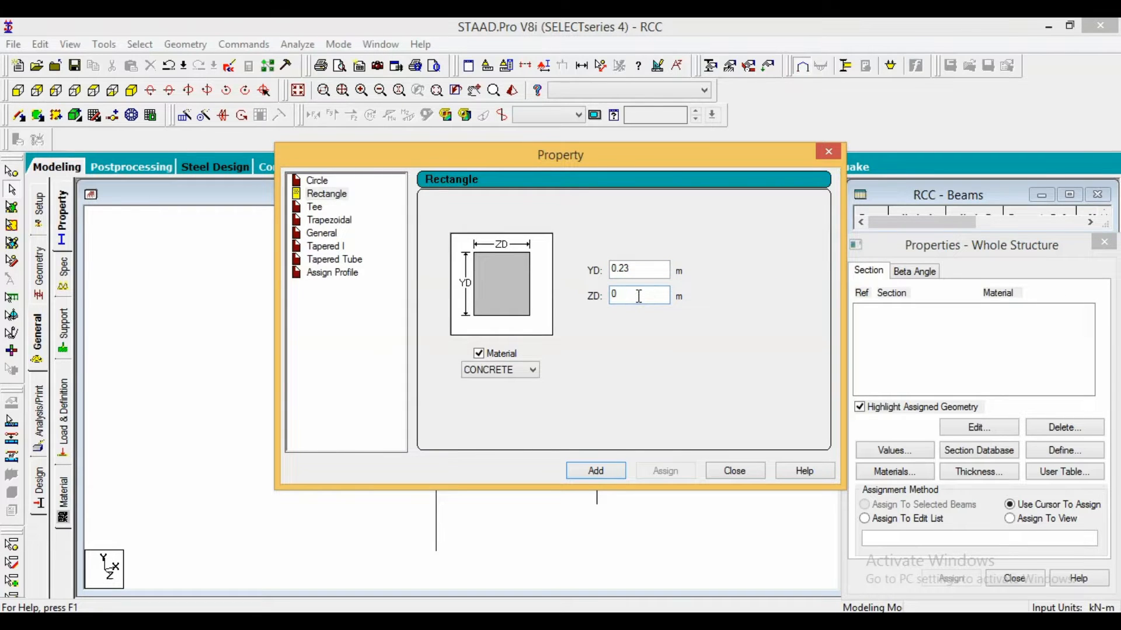
pyautogui.write('.23')
pyautogui.click(605, 471)
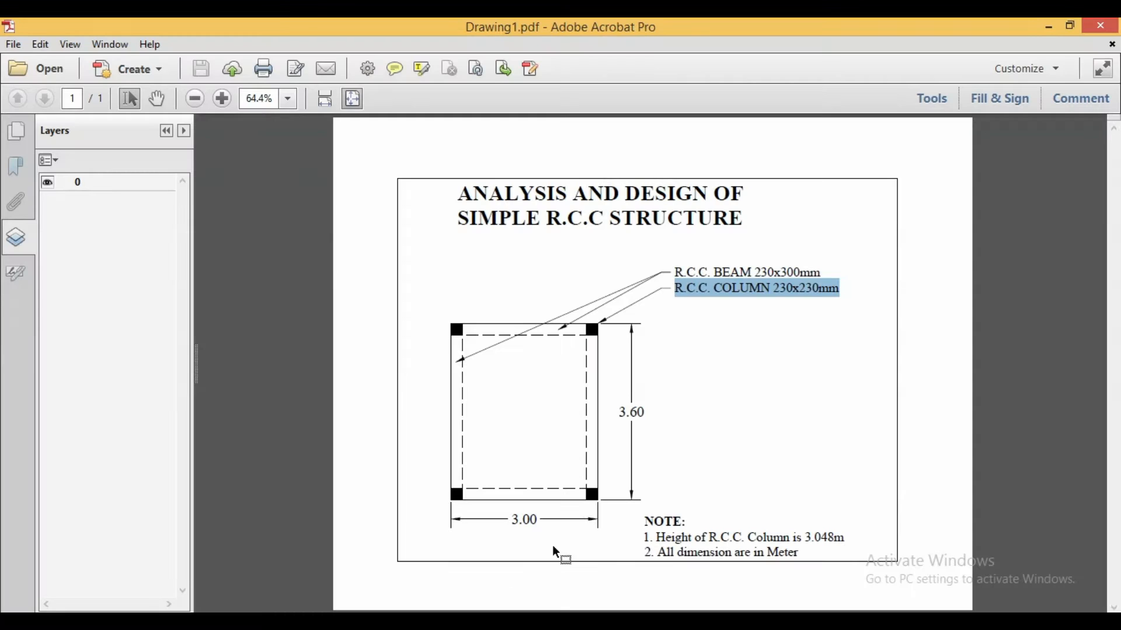
# - Add a rectangular concrete section with YD 0.3 m and ZD 0.23 m, per the beam size in the PDF drawing
pyautogui.moveTo(676, 272); pyautogui.dragTo(762, 270)
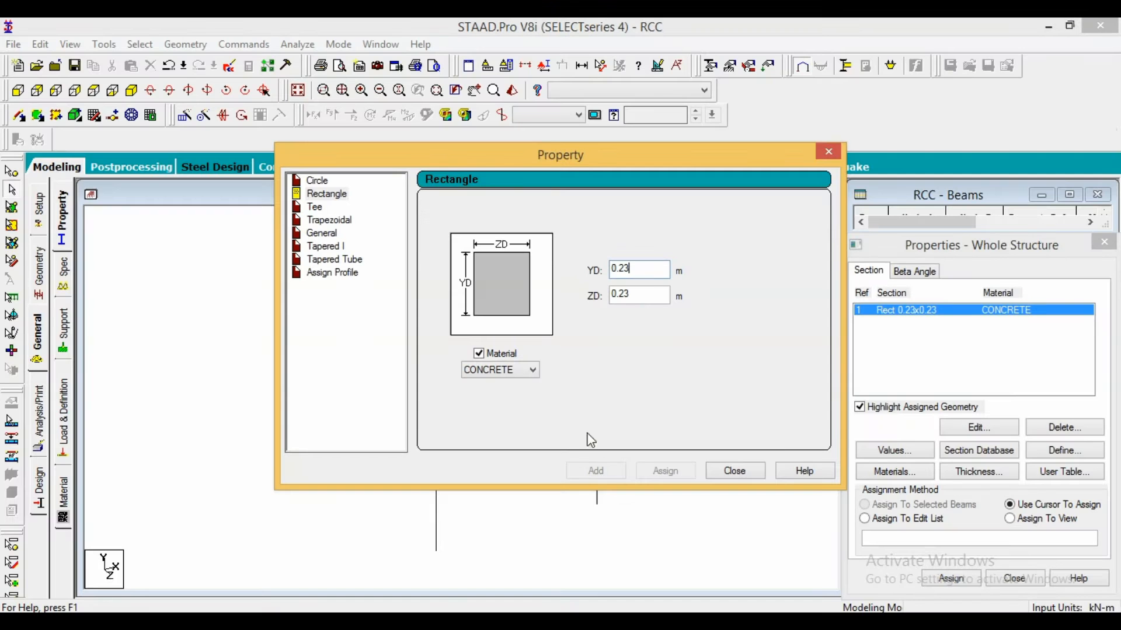
pyautogui.click(640, 268)
pyautogui.press('BackSpace')
pyautogui.press('BackSpace')
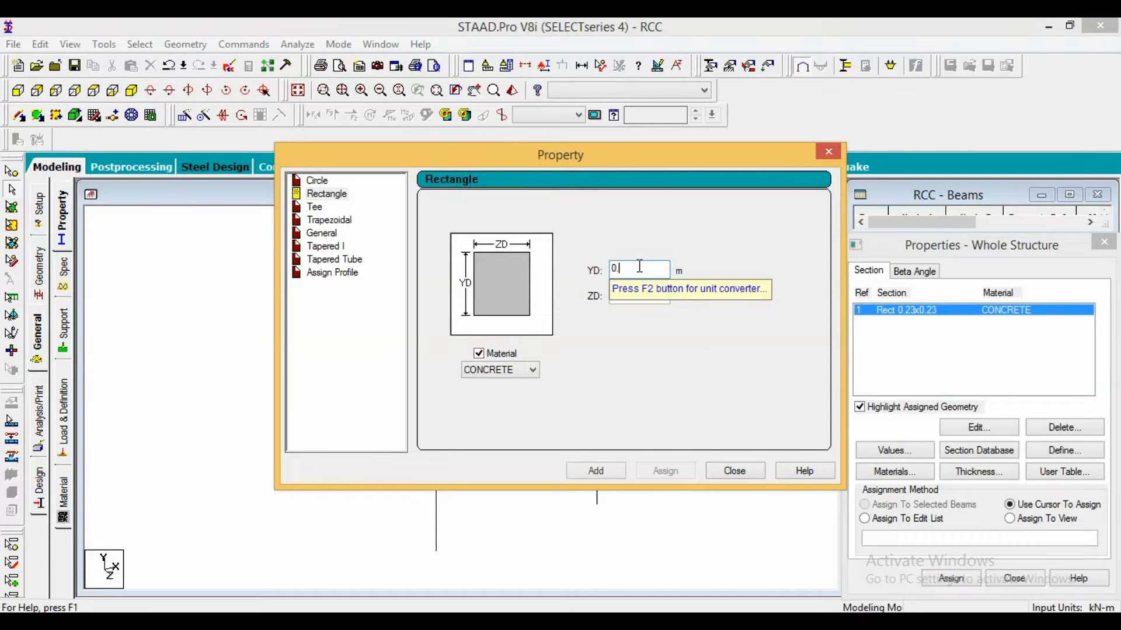
pyautogui.write('3')
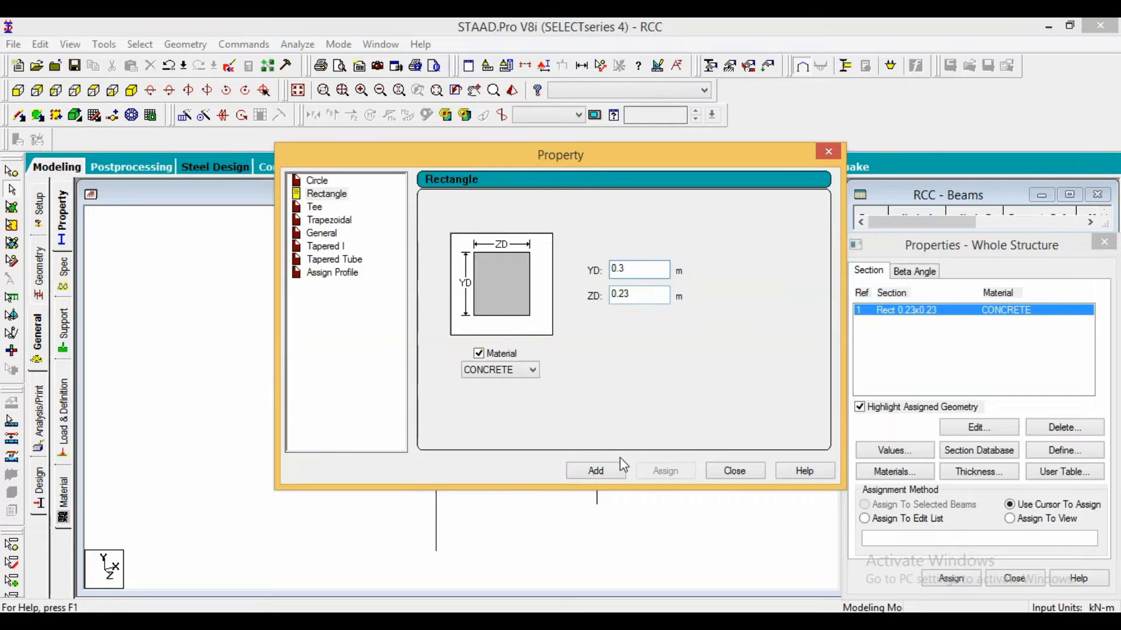
pyautogui.click(603, 467)
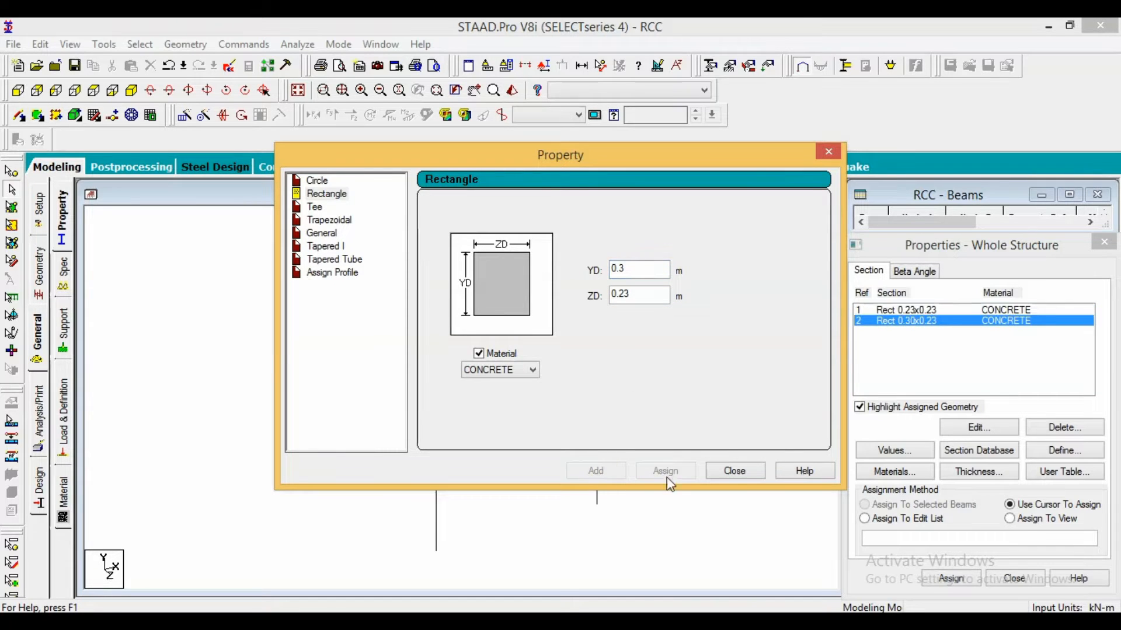
pyautogui.click(739, 470)
pyautogui.click(718, 411)
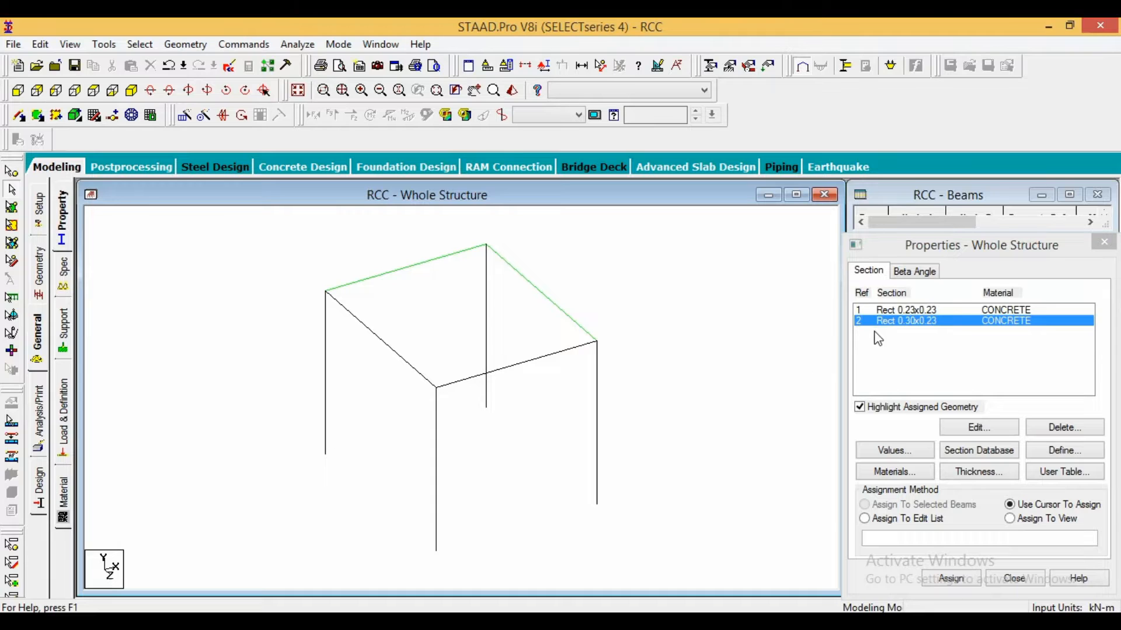
# - Add a concrete plate element thickness of 0.15 m at all four nodes
pyautogui.click(906, 311)
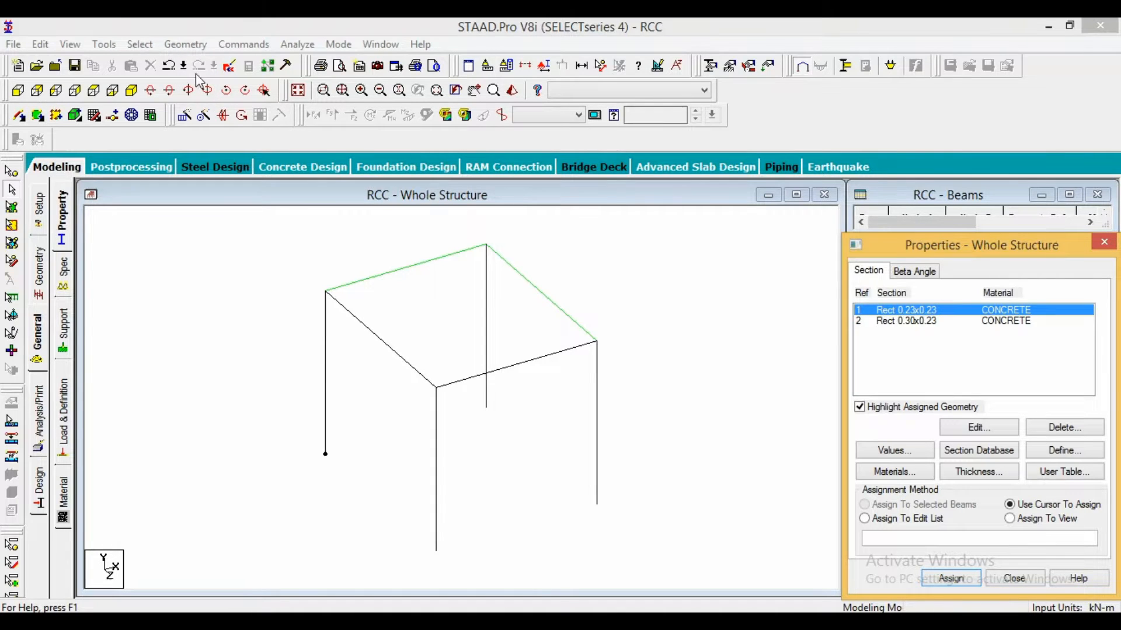
pyautogui.click(970, 471)
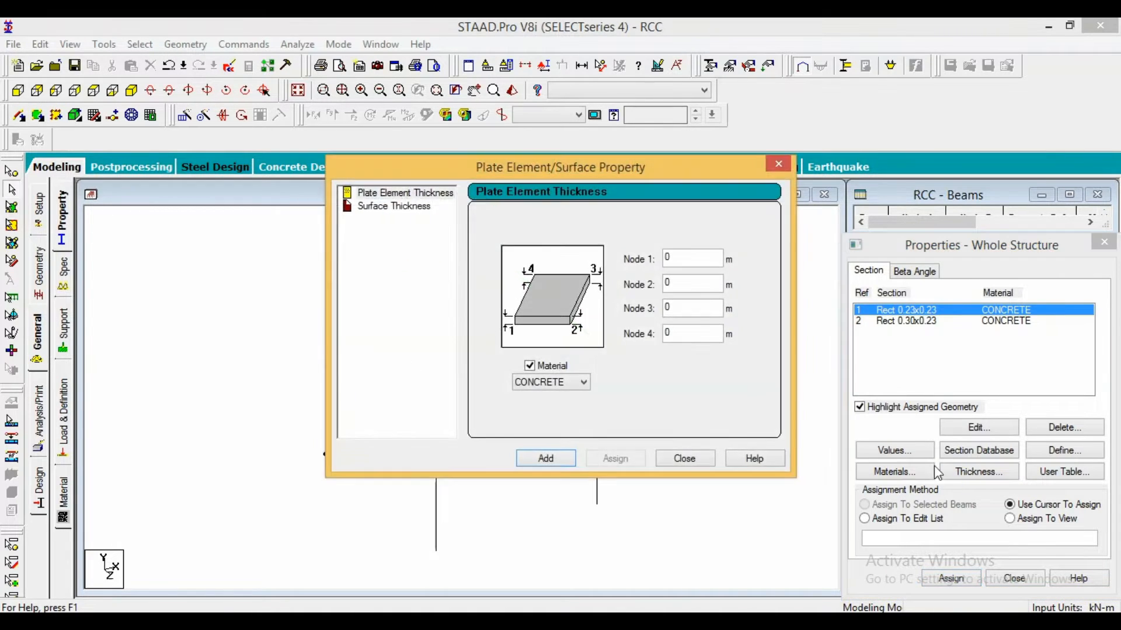
pyautogui.click(690, 260)
pyautogui.write('.15')
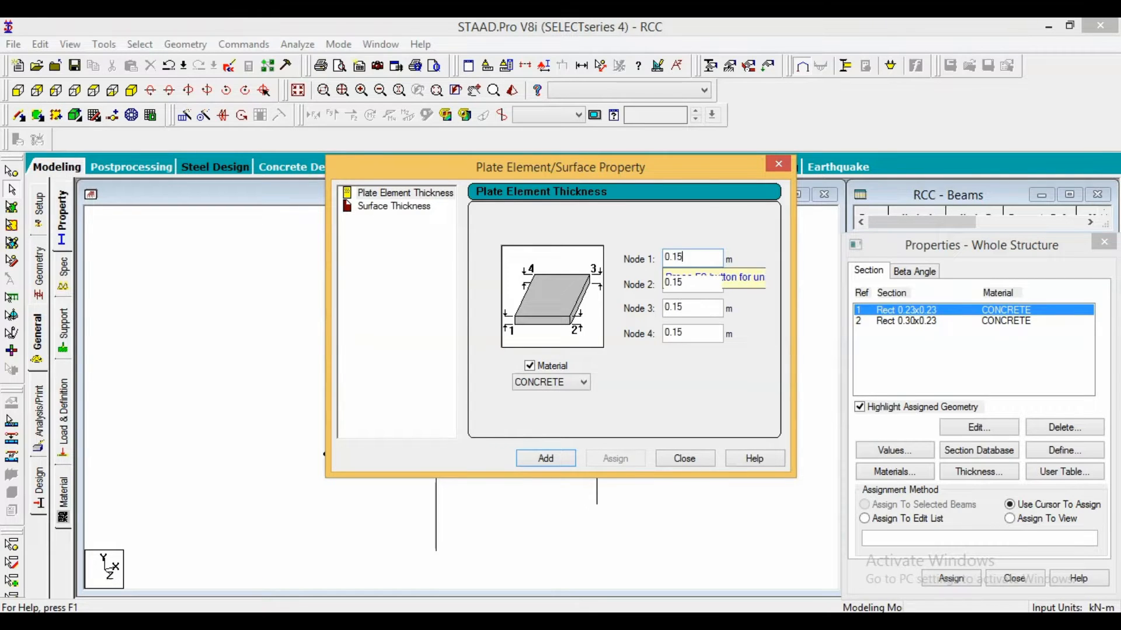
pyautogui.click(570, 459)
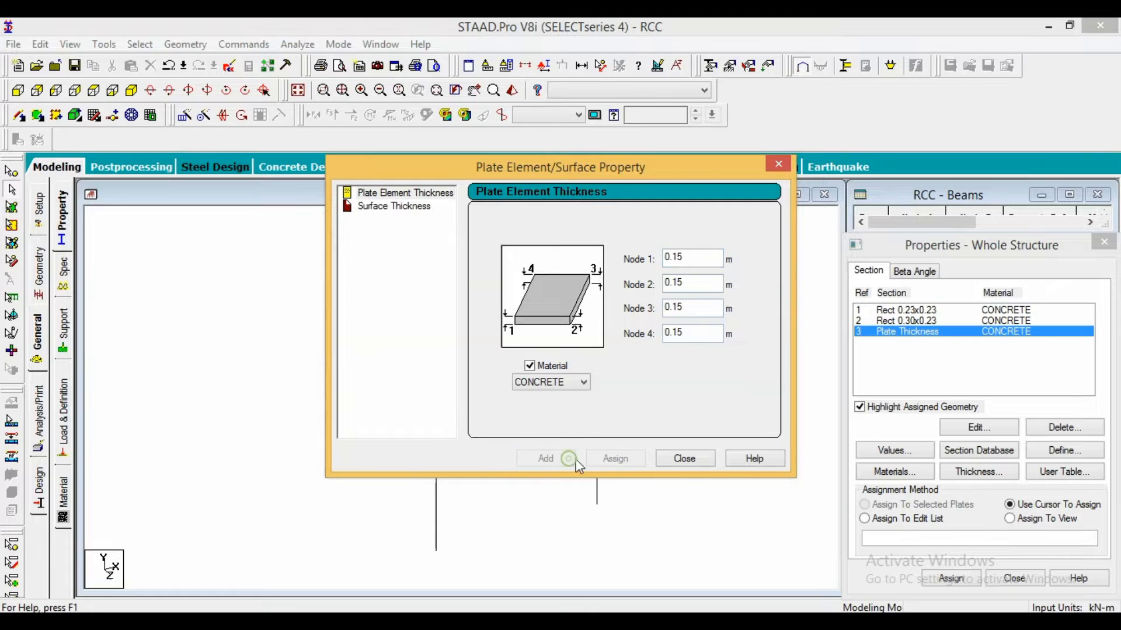
pyautogui.click(683, 459)
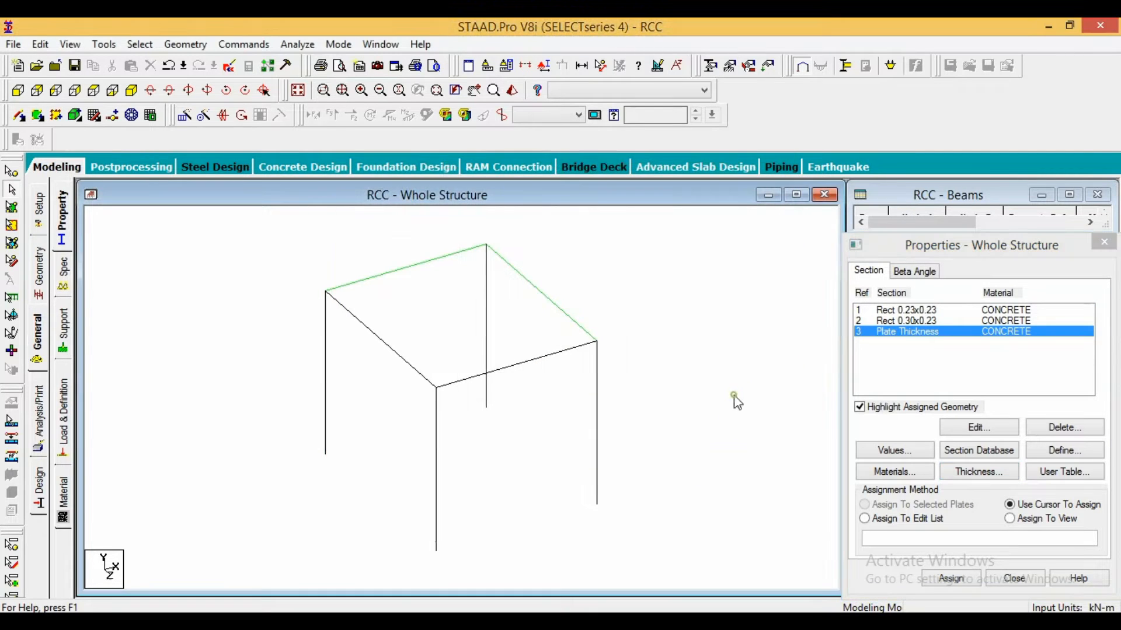
# - Assign the Rect 0.23x0.23 section to the four columns, selected as the members parallel to Y
pyautogui.click(884, 310)
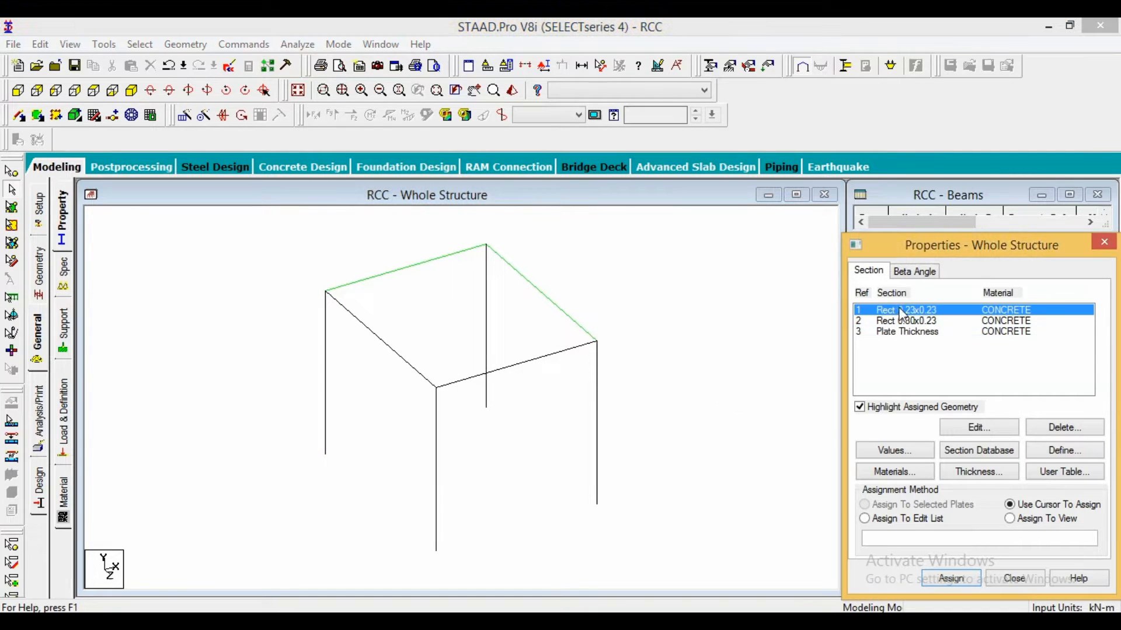
pyautogui.click(140, 45)
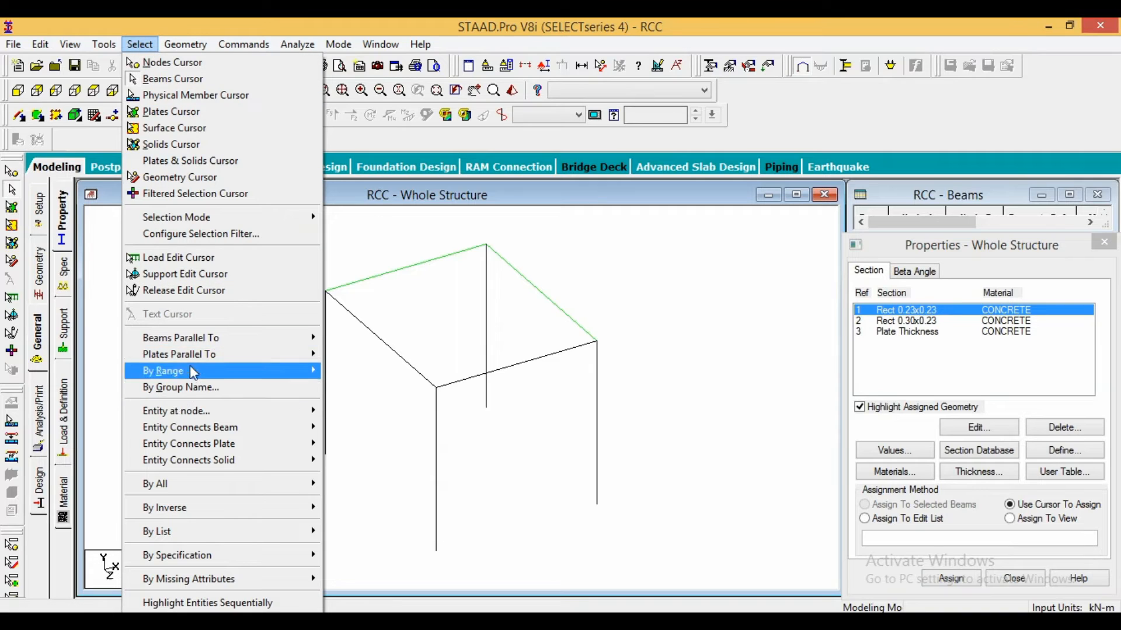
pyautogui.moveTo(254, 339)
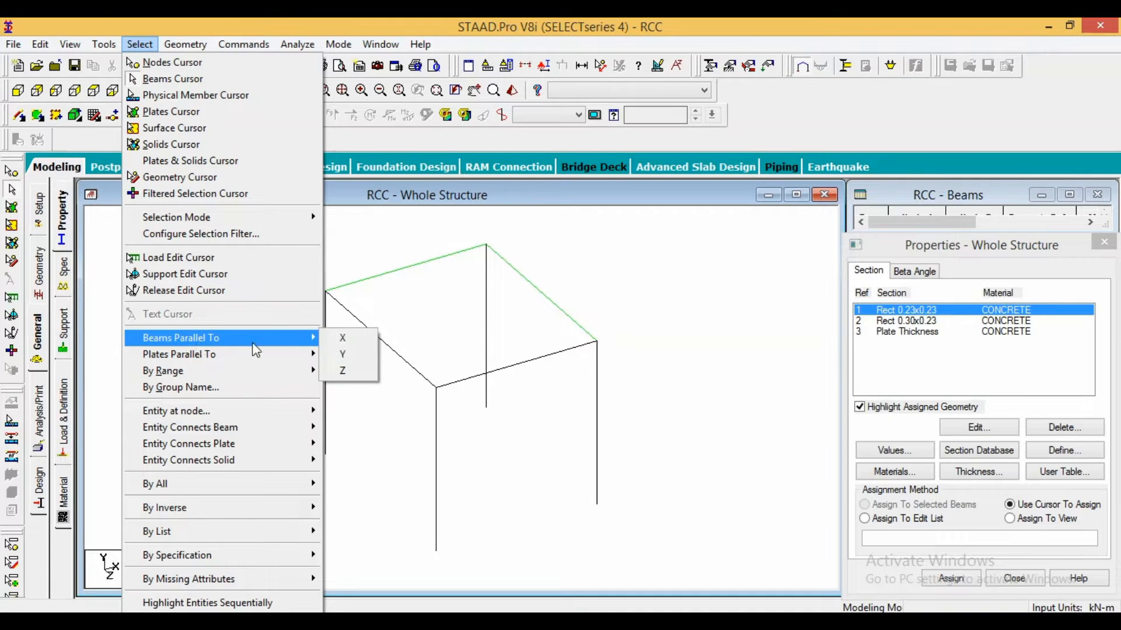
pyautogui.click(352, 362)
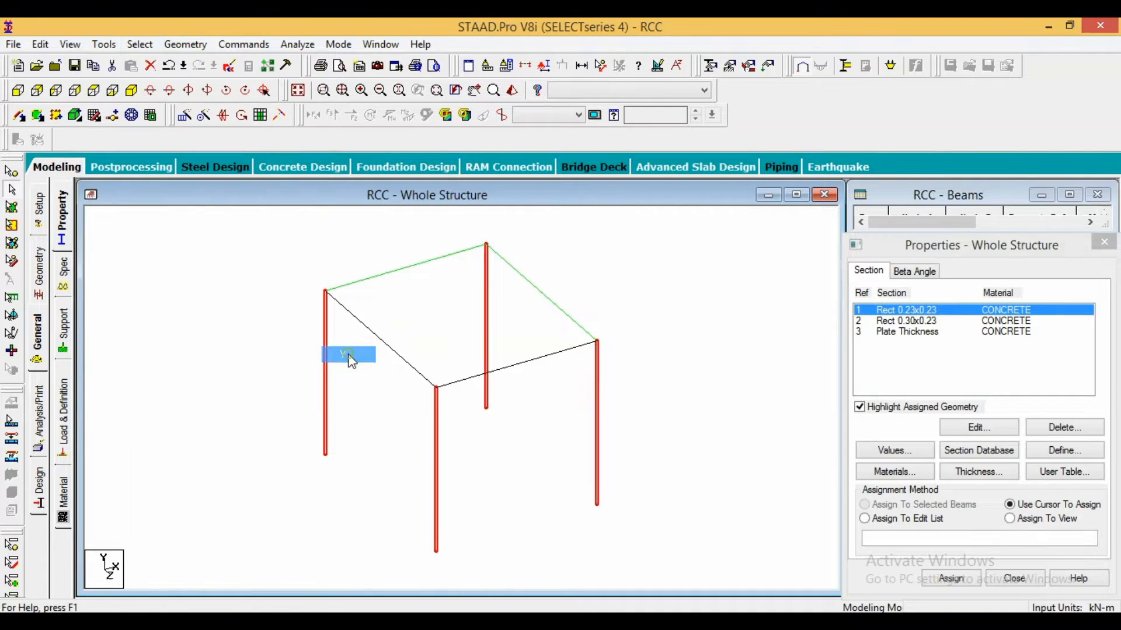
pyautogui.click(952, 579)
pyautogui.click(991, 461)
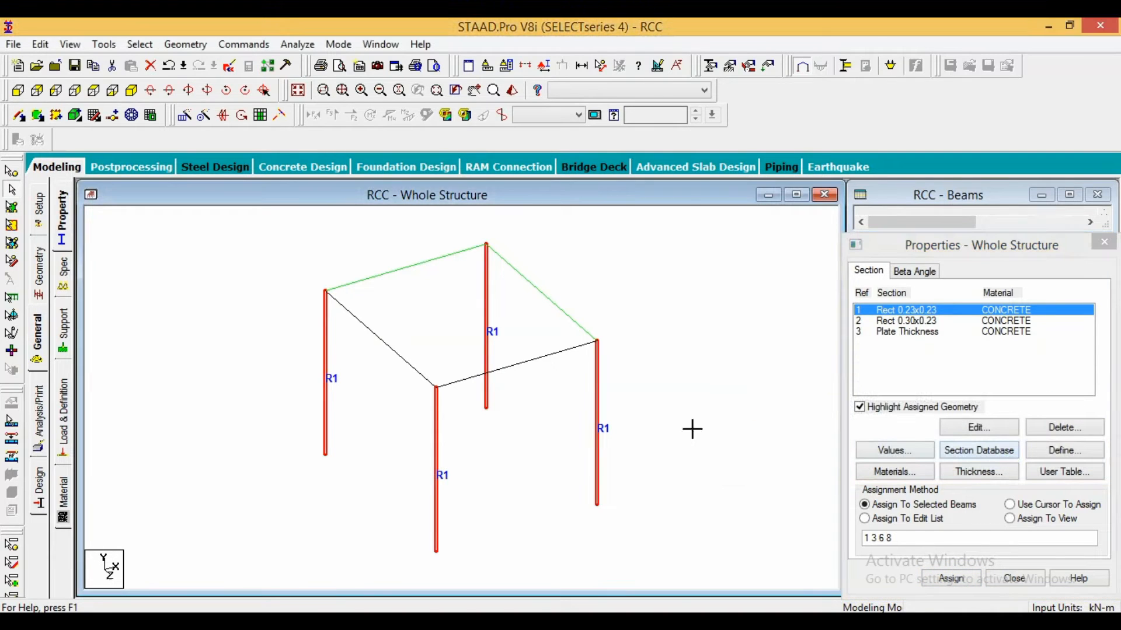
pyautogui.click(691, 429)
# - Assign the Rect 0.30x0.23 section to the four roof beams, selected as the members parallel to X and Z
pyautogui.click(907, 320)
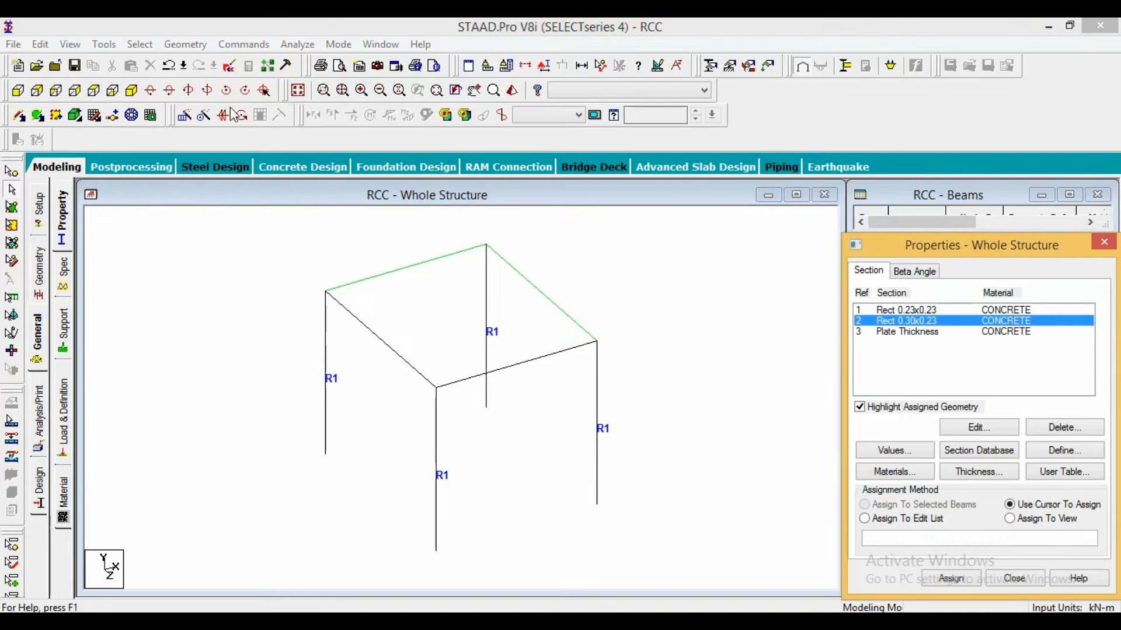
pyautogui.click(140, 45)
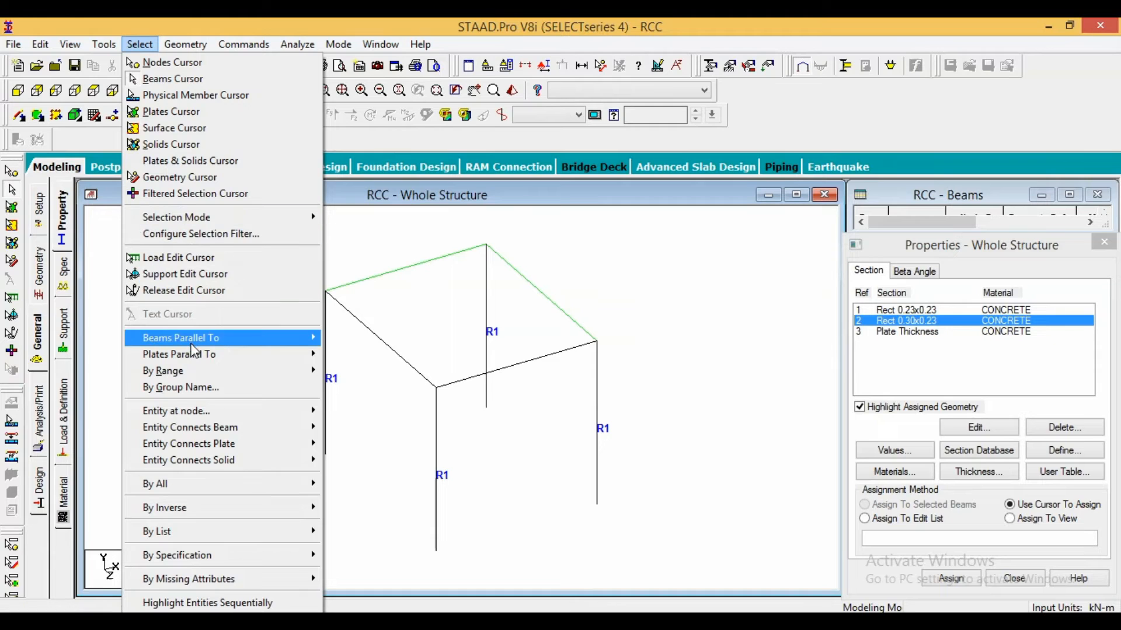
pyautogui.click(350, 337)
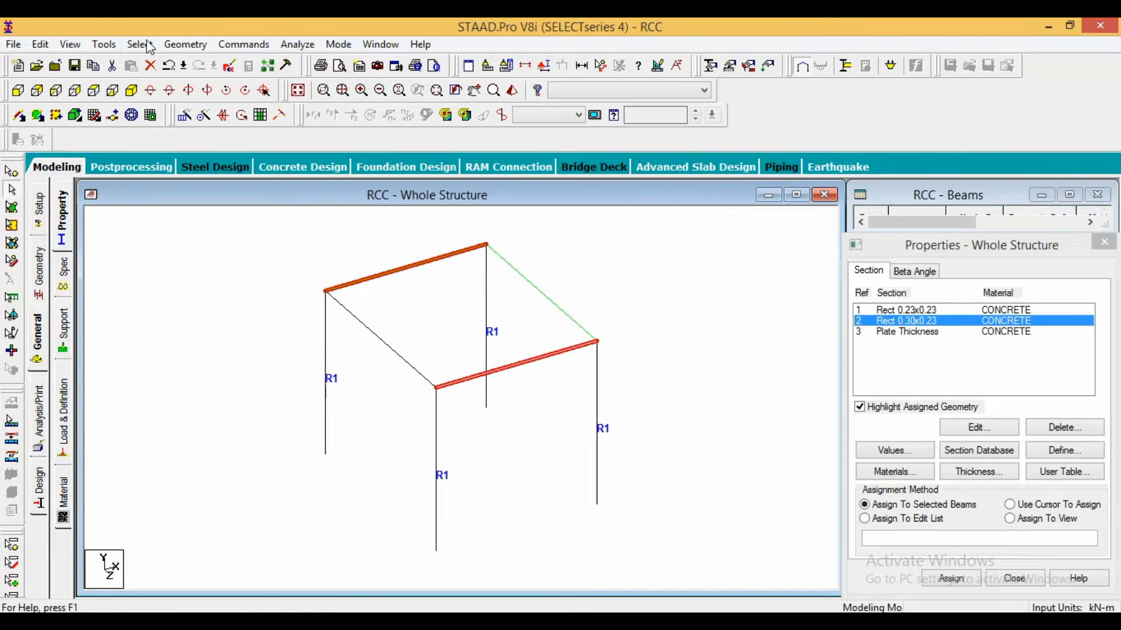
pyautogui.click(146, 45)
pyautogui.moveTo(302, 337)
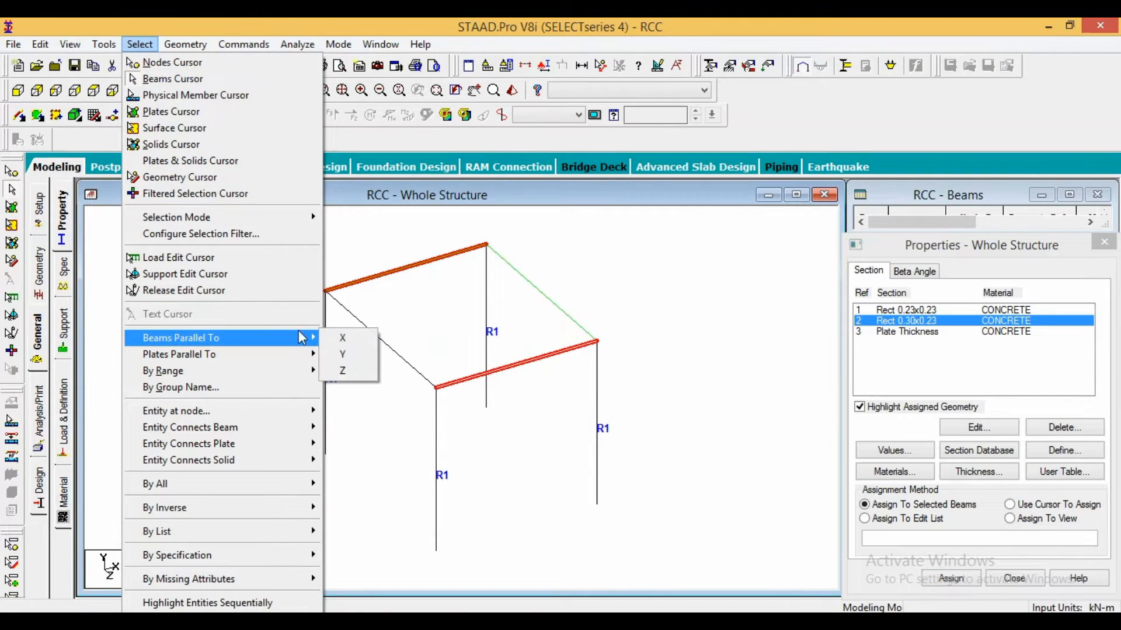
pyautogui.click(344, 371)
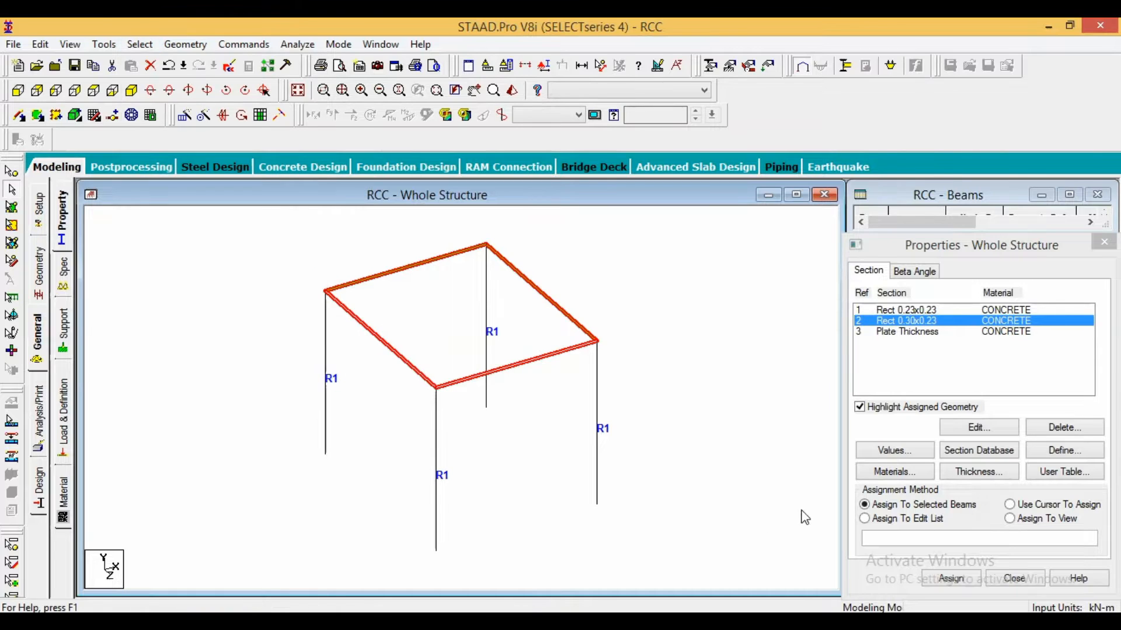
pyautogui.click(949, 581)
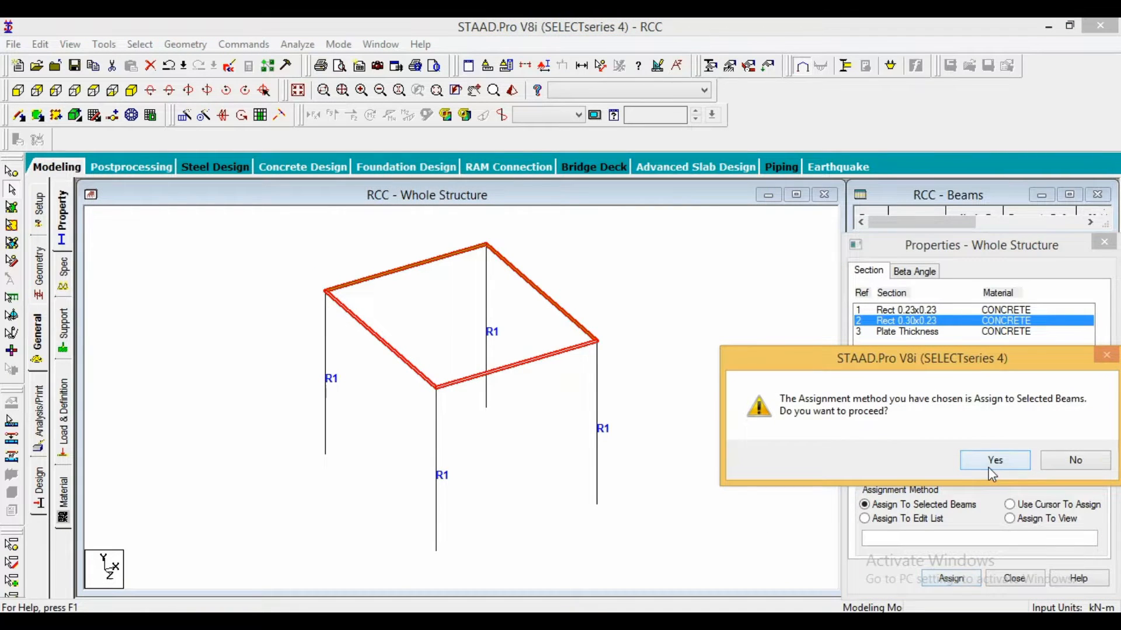
pyautogui.click(992, 461)
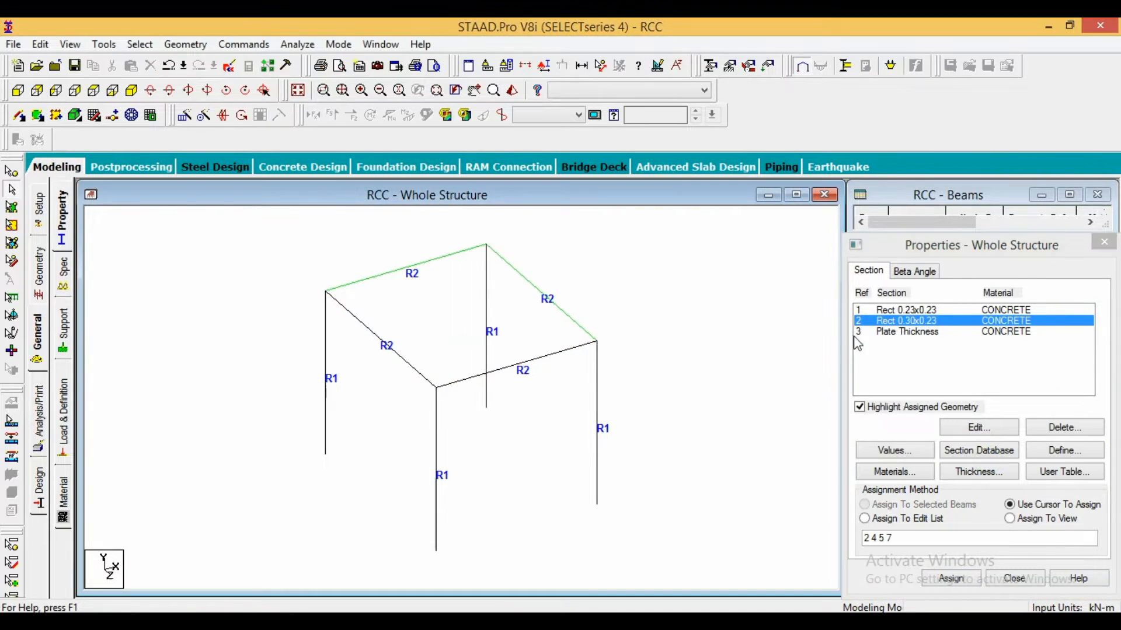
# - Assign the Plate Thickness property to the roof slab plate using the plate selection cursor
pyautogui.click(893, 332)
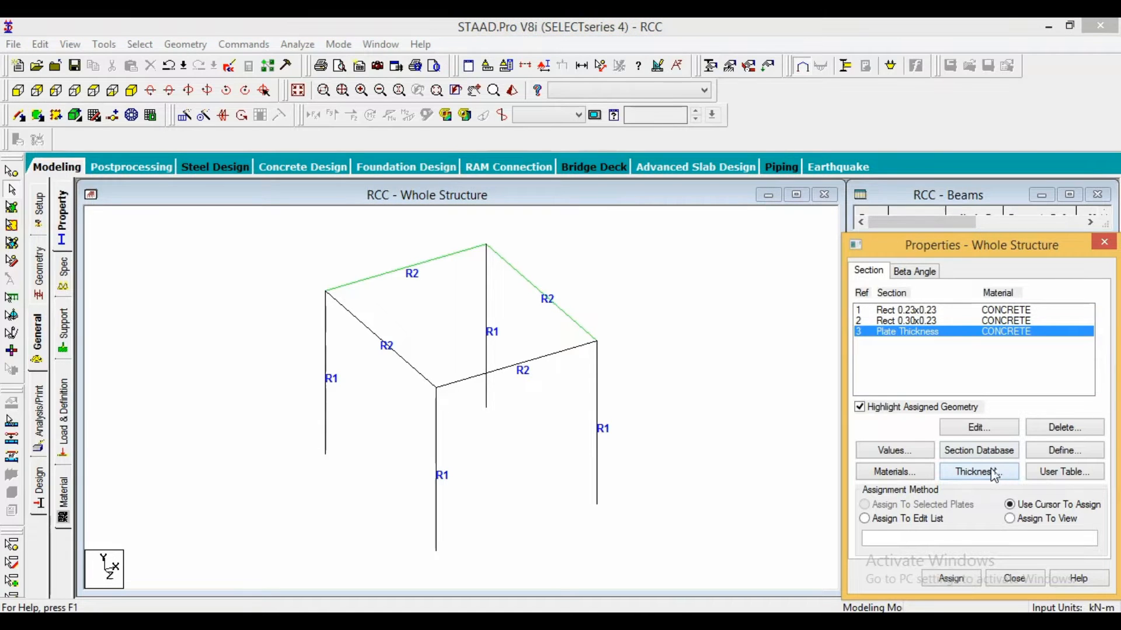
pyautogui.click(11, 224)
pyautogui.click(476, 329)
pyautogui.click(936, 573)
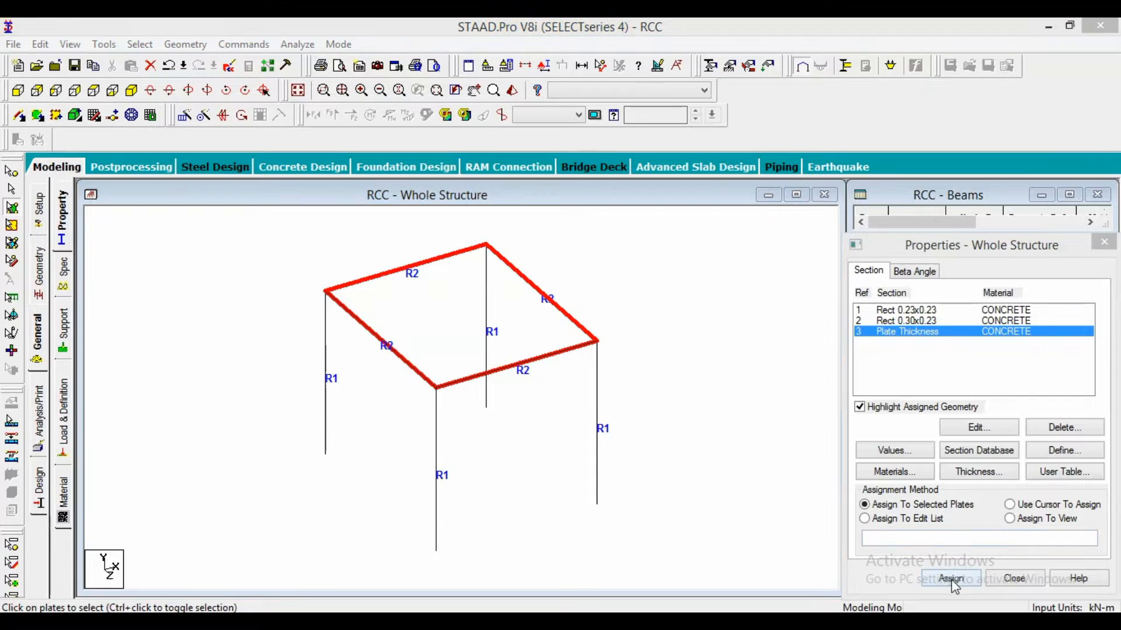
pyautogui.click(993, 458)
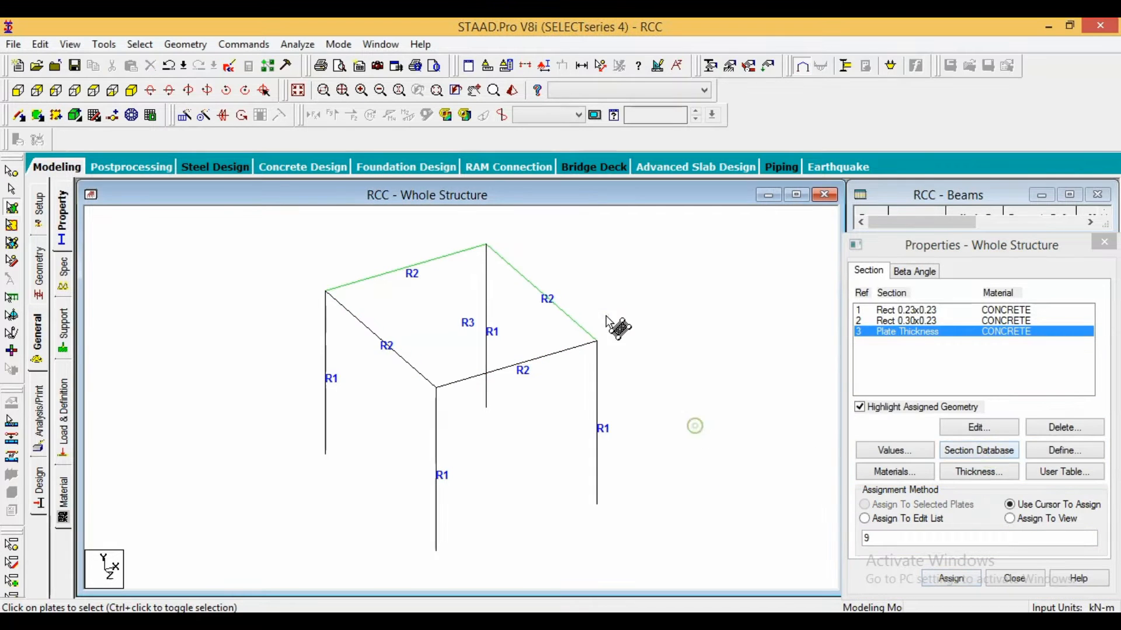
# - Examine the assigned column, beam and slab sections in the 3D rendered view, rotating the frame to view it from below
pyautogui.click(513, 89)
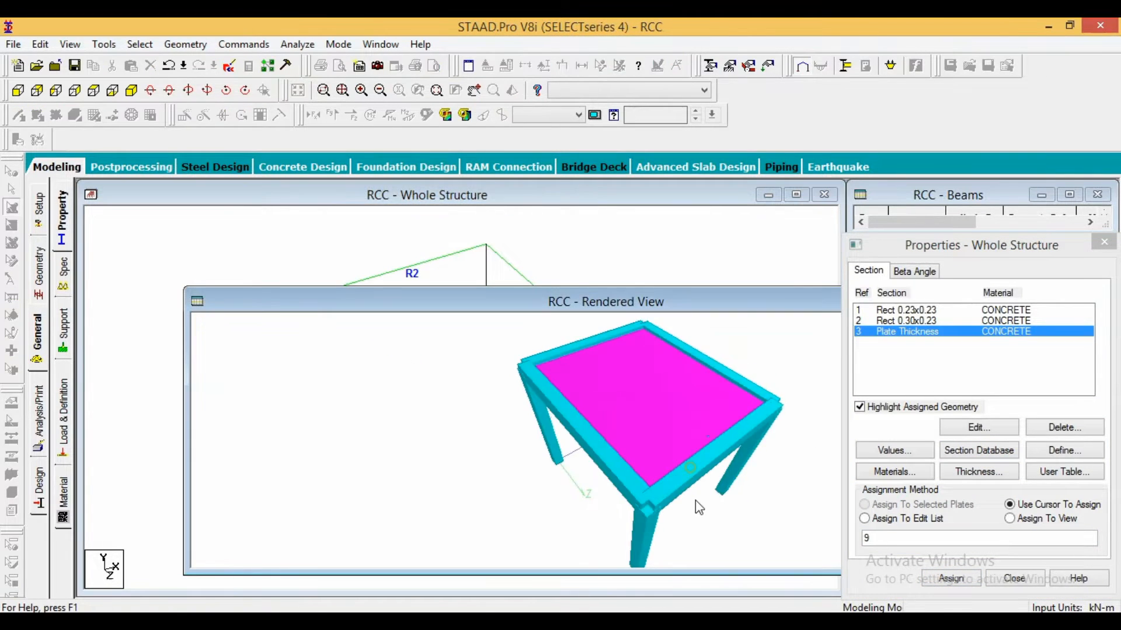
pyautogui.moveTo(695, 500); pyautogui.dragTo(366, 450)
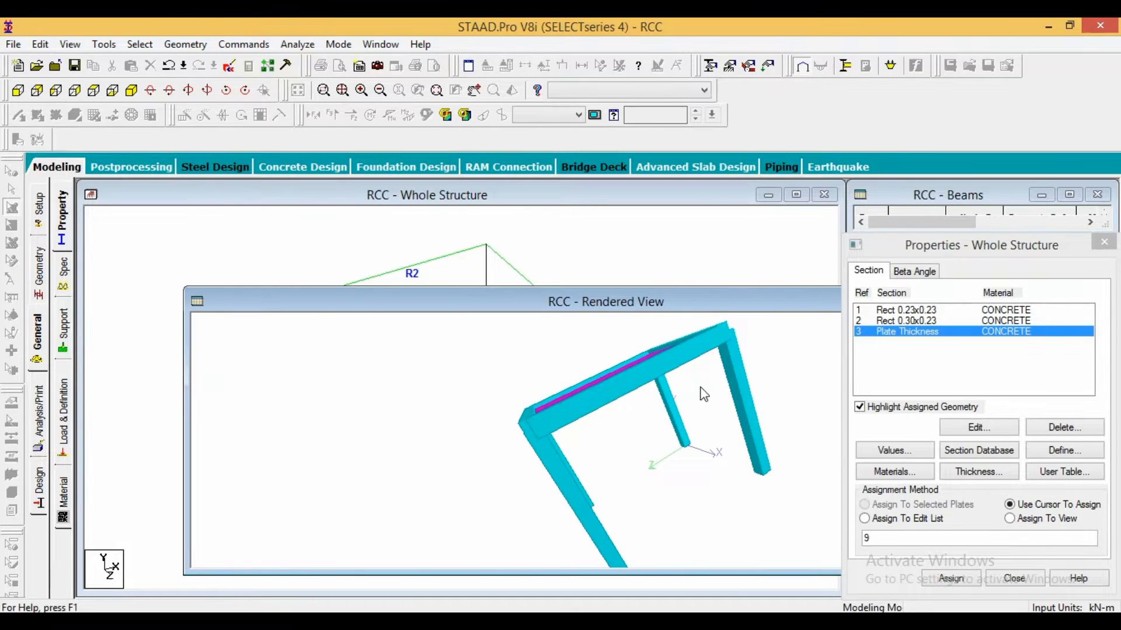
pyautogui.moveTo(703, 394); pyautogui.dragTo(582, 365)
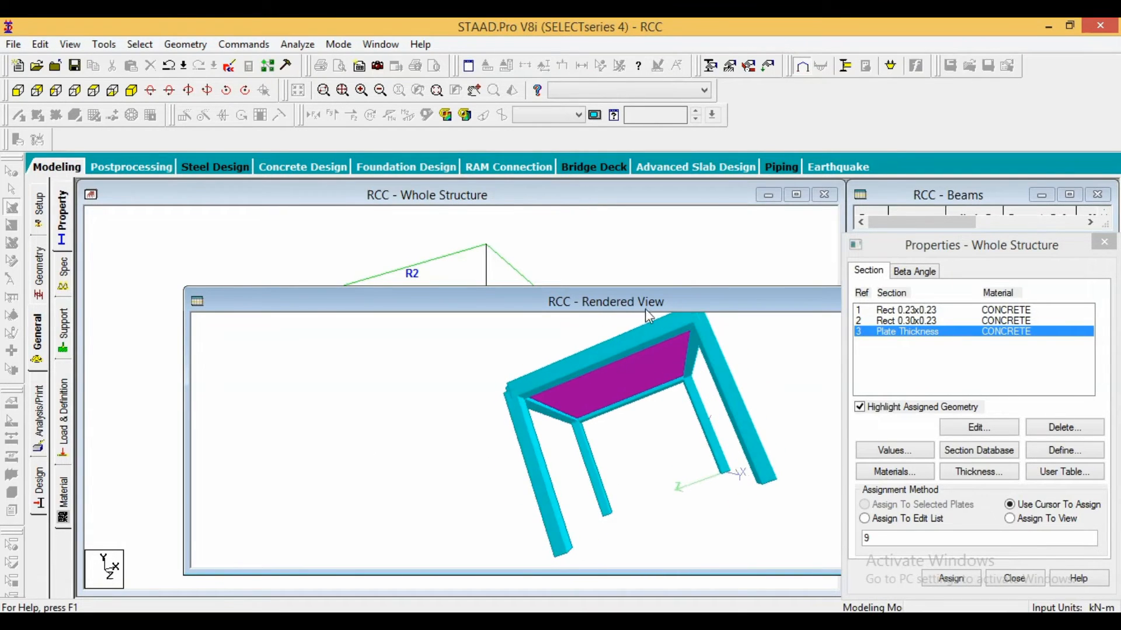
pyautogui.moveTo(648, 315); pyautogui.dragTo(539, 326)
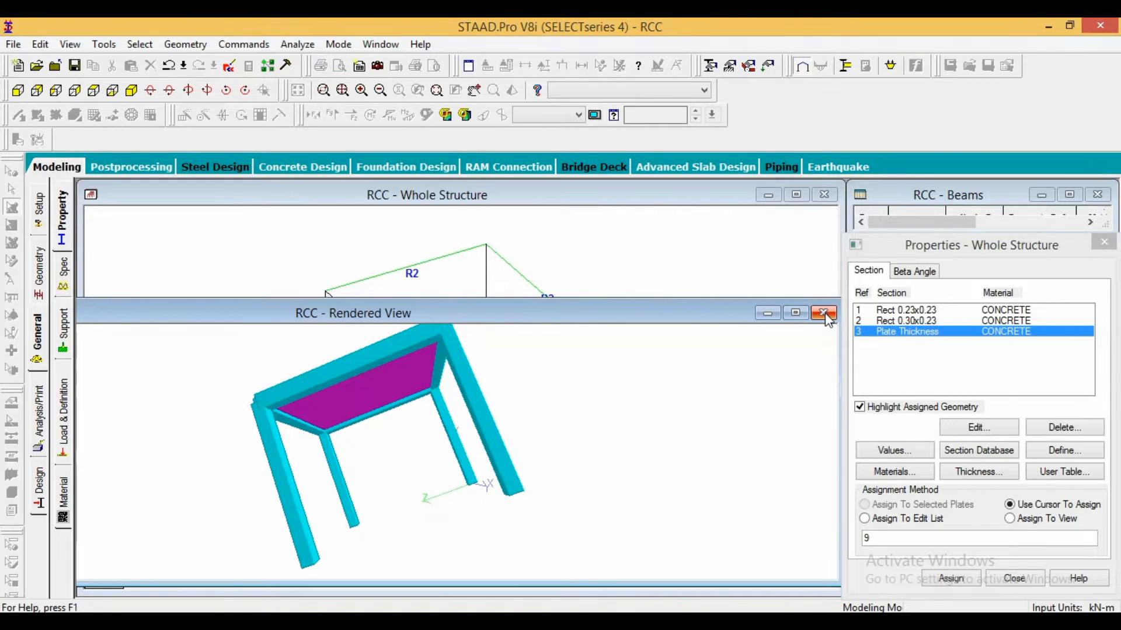
pyautogui.click(823, 313)
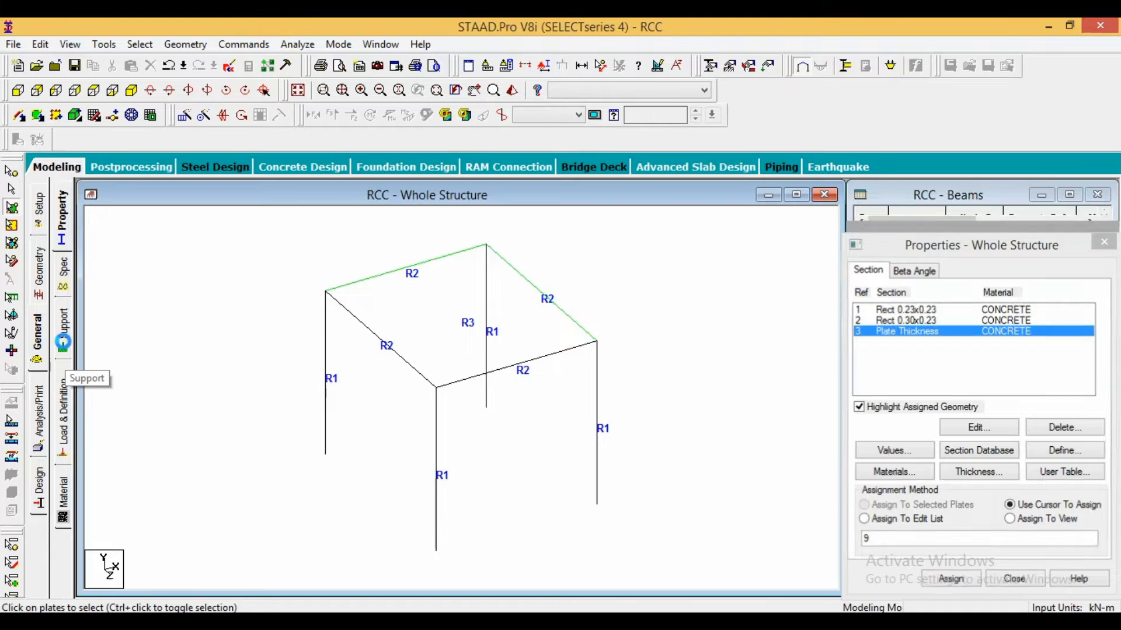
# - Create a fixed support definition for the frame
pyautogui.click(63, 332)
pyautogui.click(995, 458)
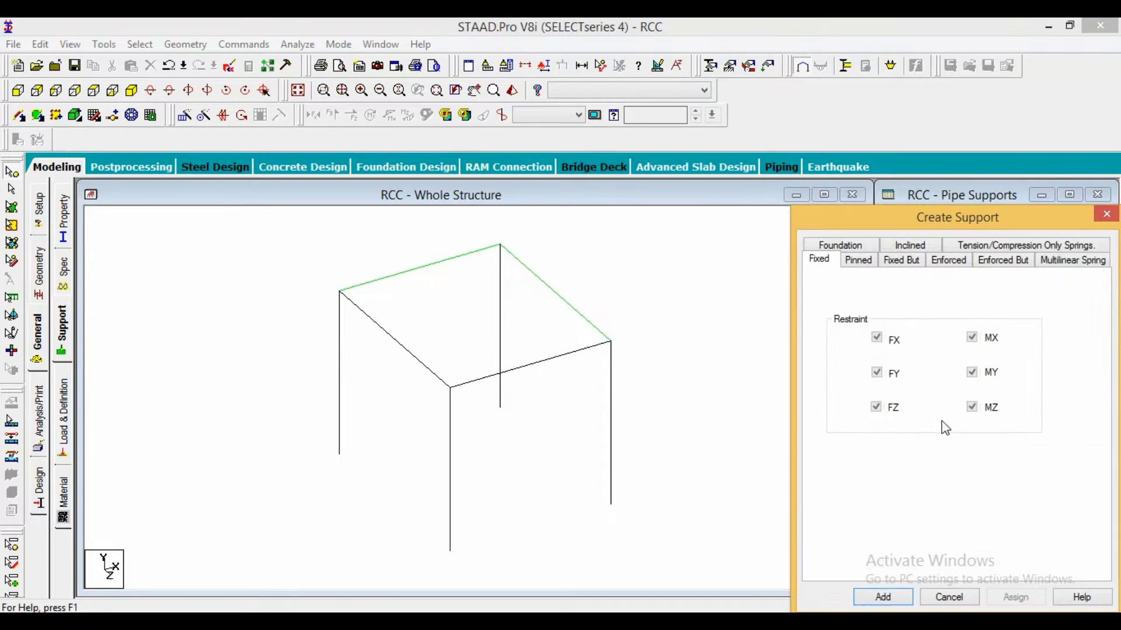
pyautogui.click(884, 597)
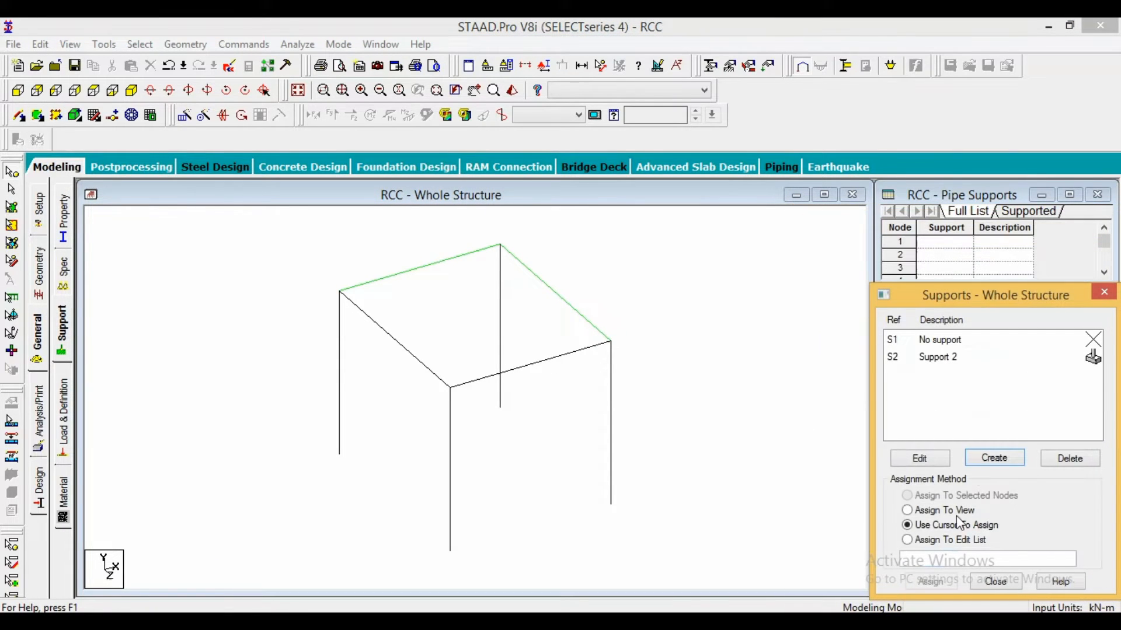
# - Assign the fixed support, Support 2, to the four column base nodes selected in the front view, and return to the isometric view
pyautogui.click(957, 358)
pyautogui.click(18, 91)
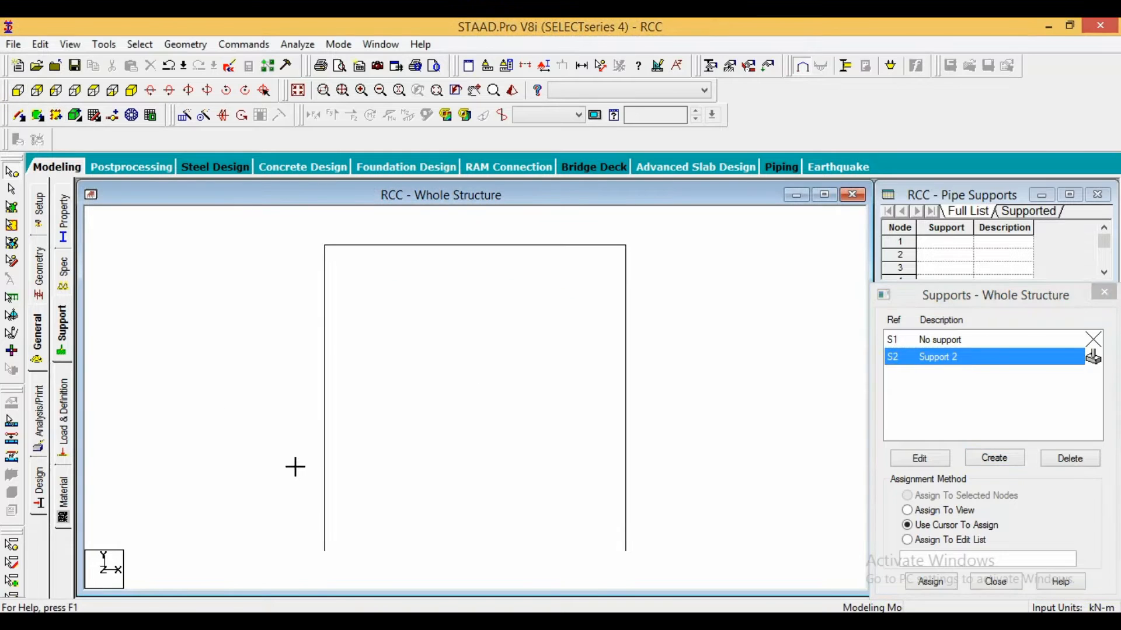
pyautogui.moveTo(295, 467); pyautogui.dragTo(677, 578)
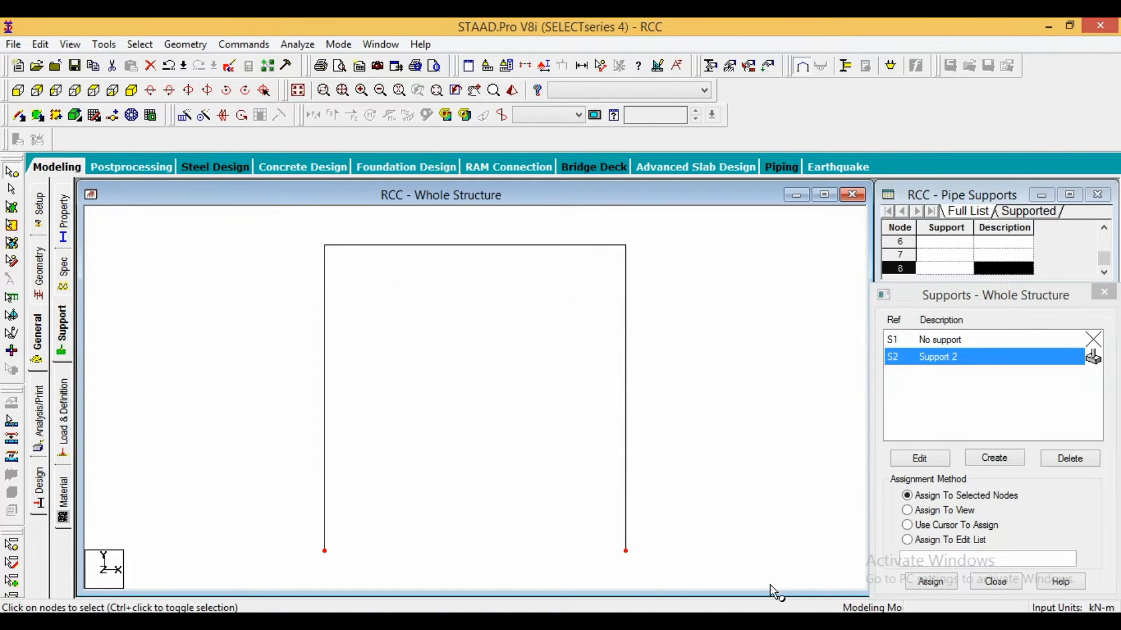
pyautogui.click(931, 581)
pyautogui.click(997, 486)
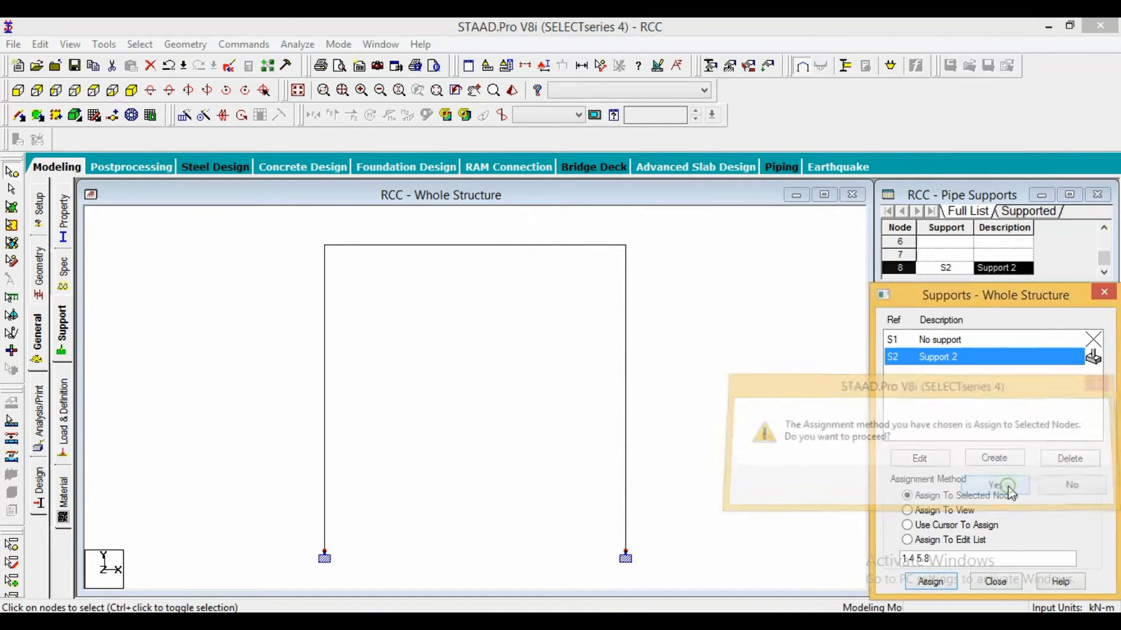
pyautogui.click(779, 437)
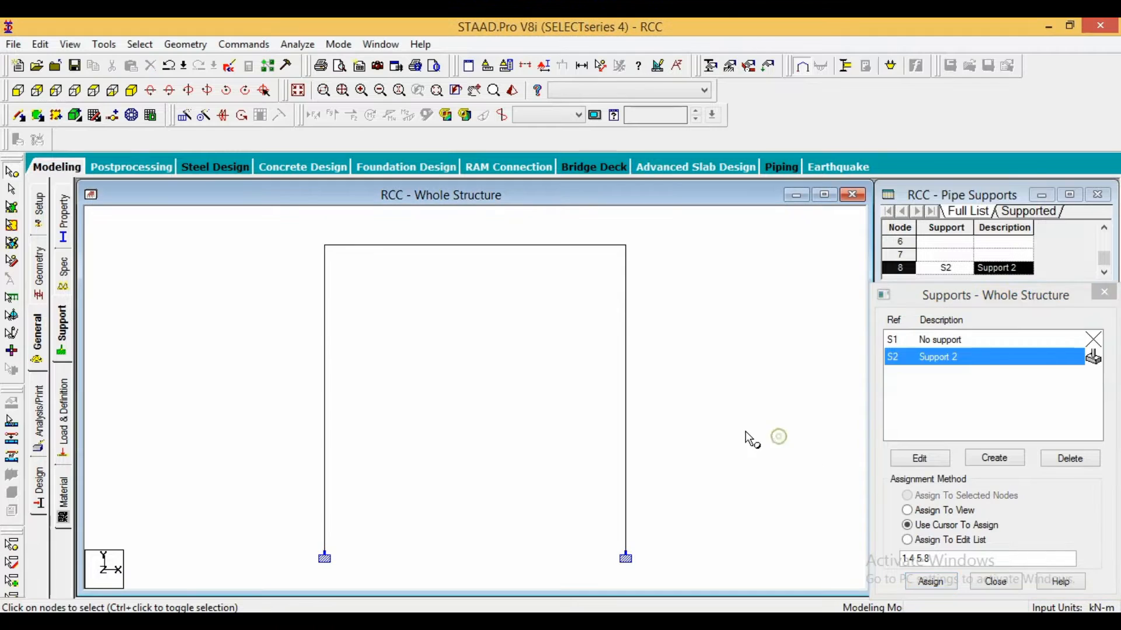
pyautogui.click(129, 92)
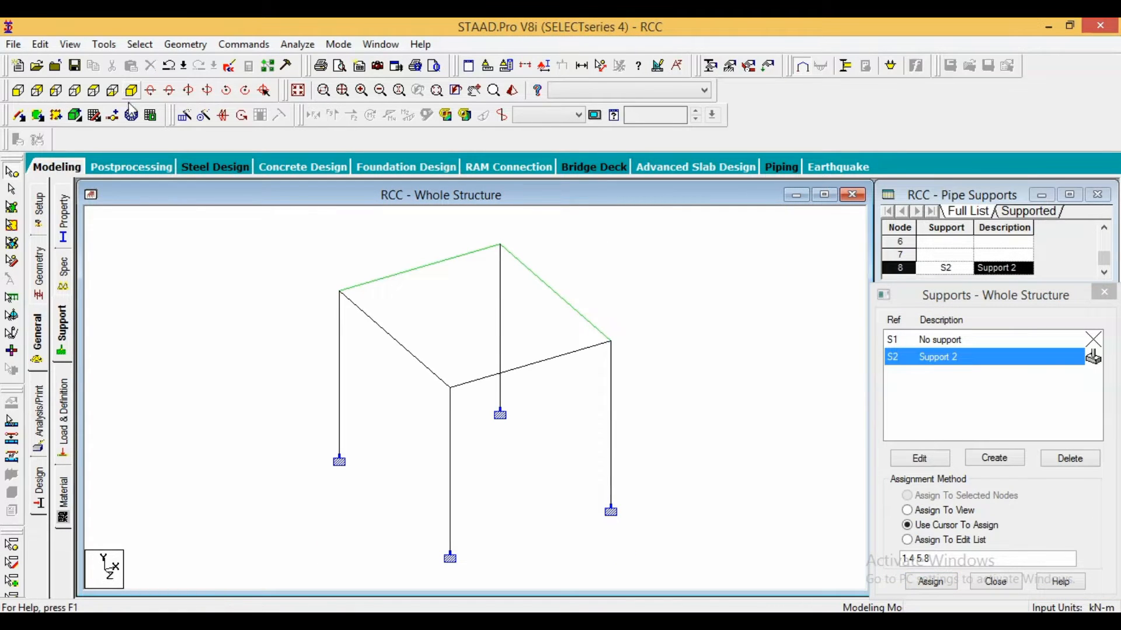
# - Add primary load case 1 with loading type Dead and the title "Dead Load"
pyautogui.click(67, 420)
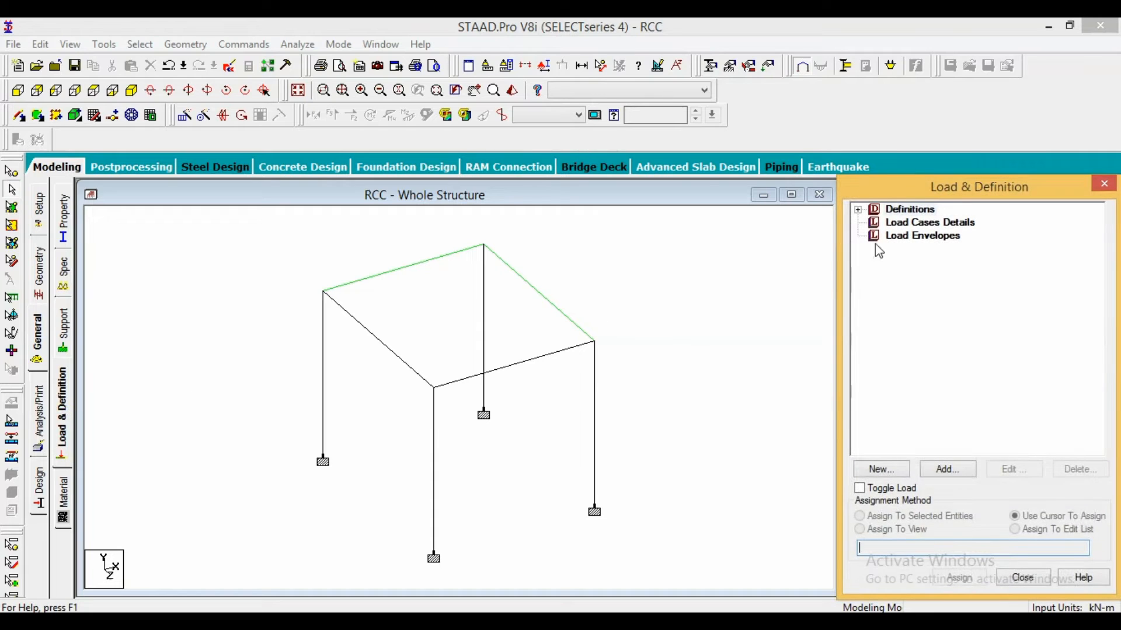
pyautogui.click(920, 223)
pyautogui.click(950, 469)
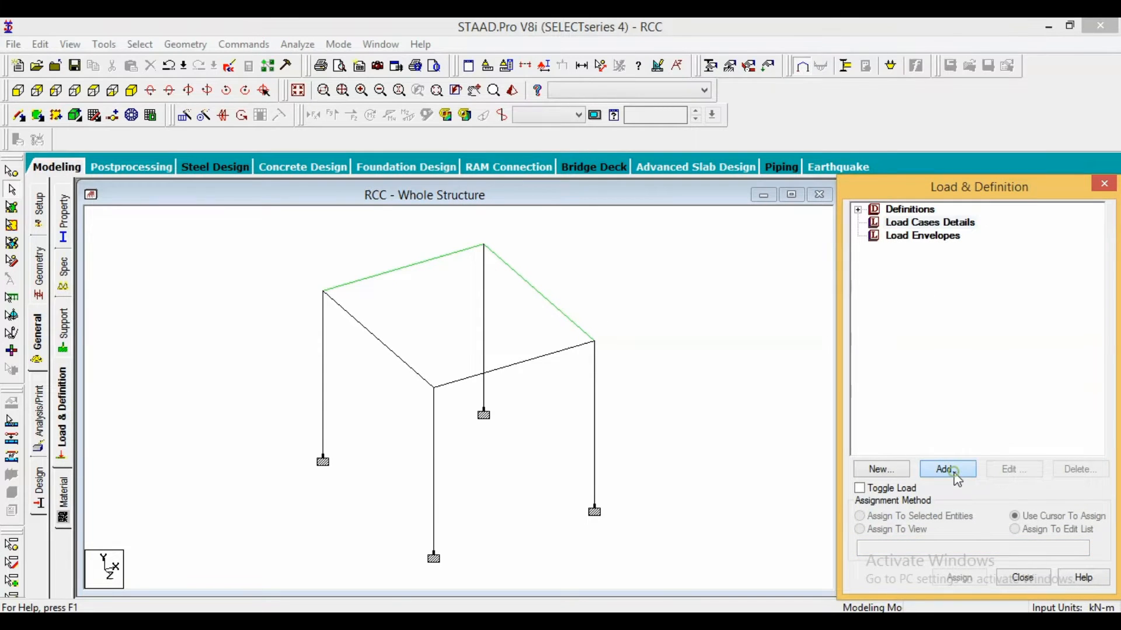
pyautogui.click(637, 230)
pyautogui.click(628, 247)
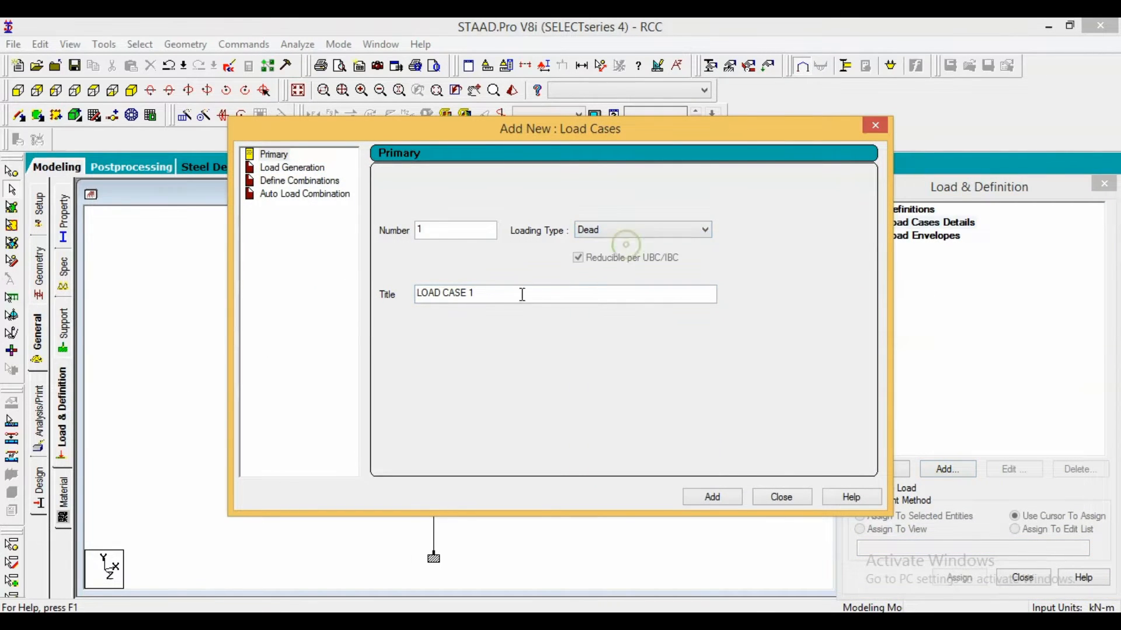
pyautogui.click(513, 296)
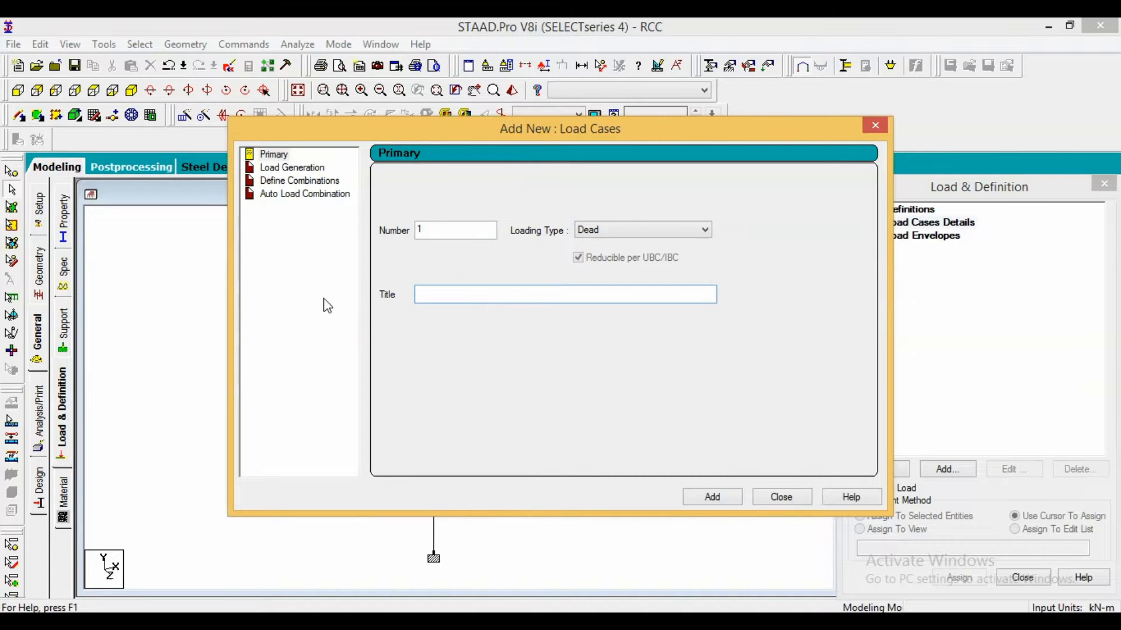
pyautogui.write('Dead Load')
pyautogui.press('Return')
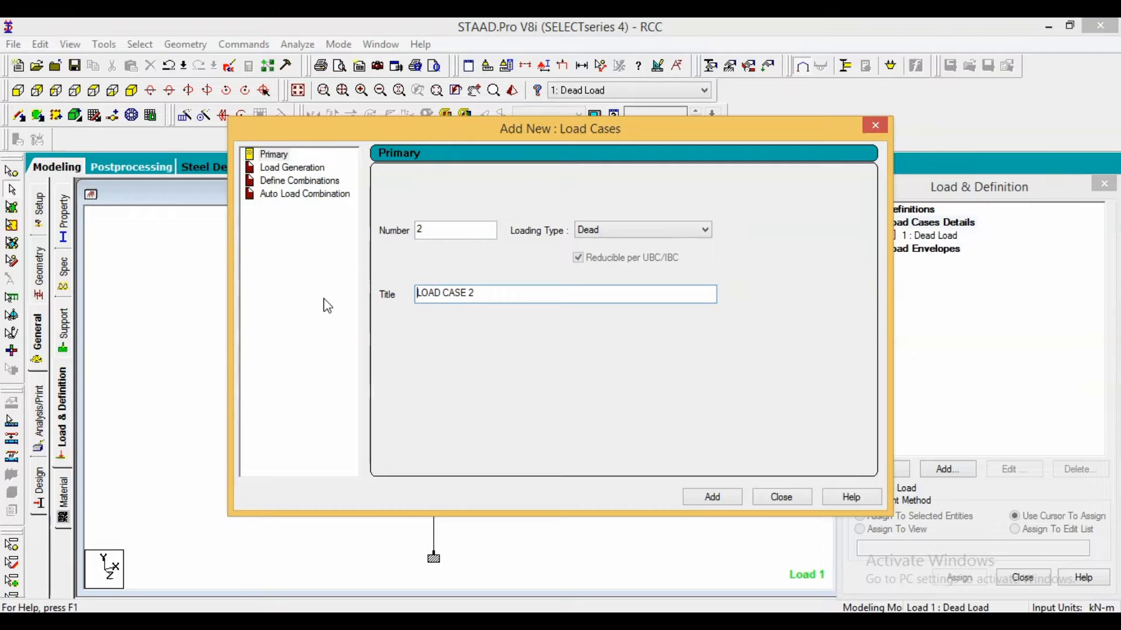
# - Add primary load case 2 with loading type Live and the title "Live Load"
pyautogui.click(619, 236)
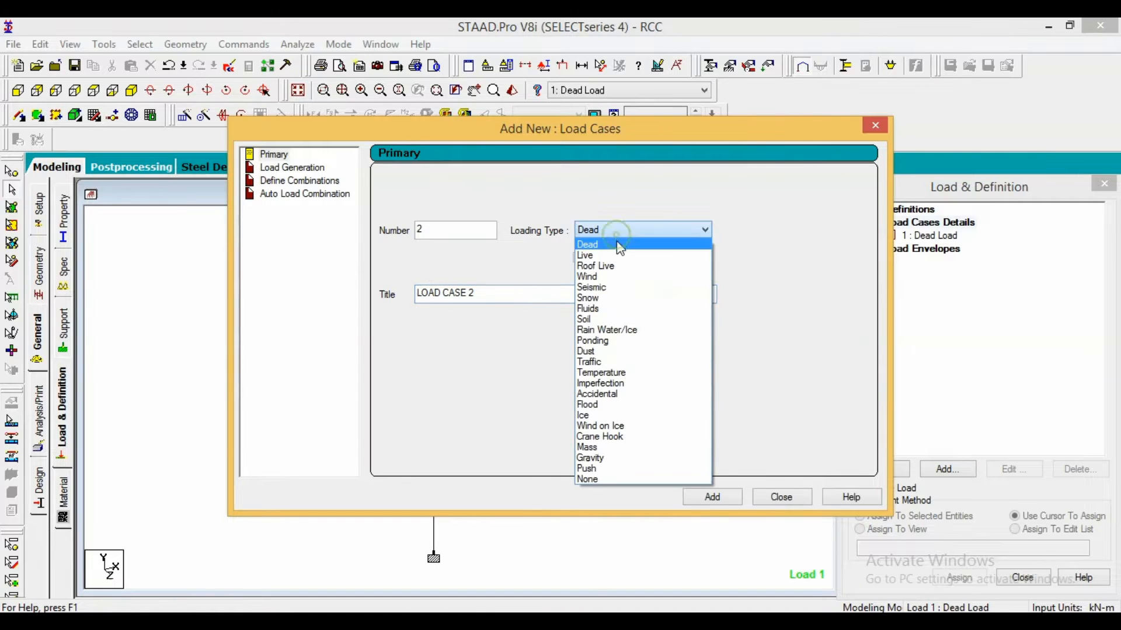
pyautogui.click(620, 257)
pyautogui.moveTo(509, 292); pyautogui.dragTo(334, 294)
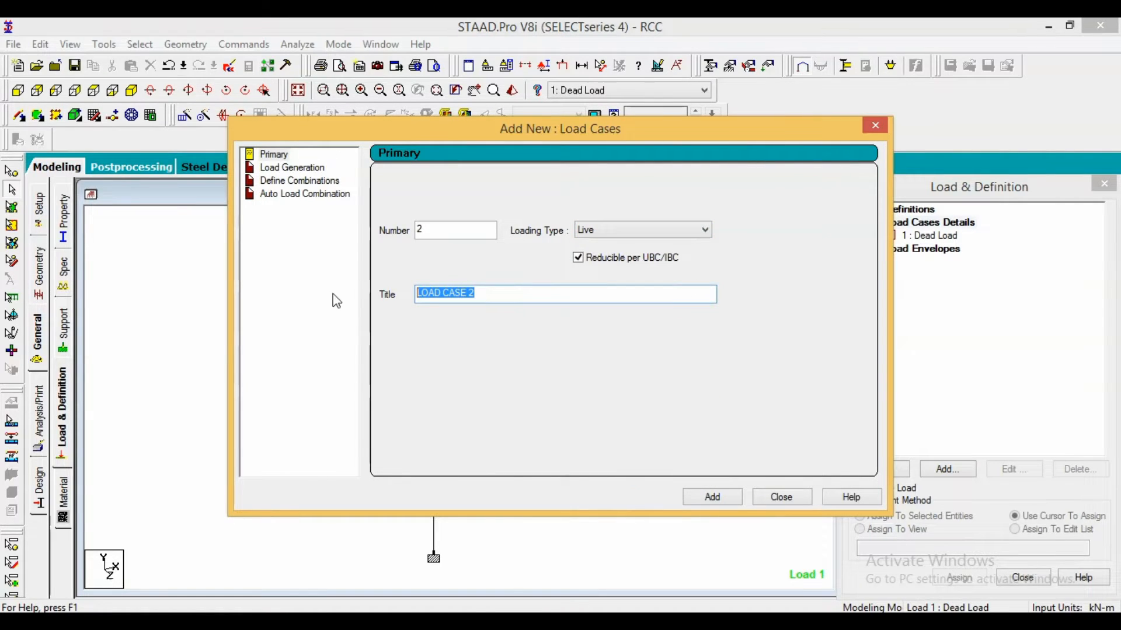
pyautogui.write('Live ')
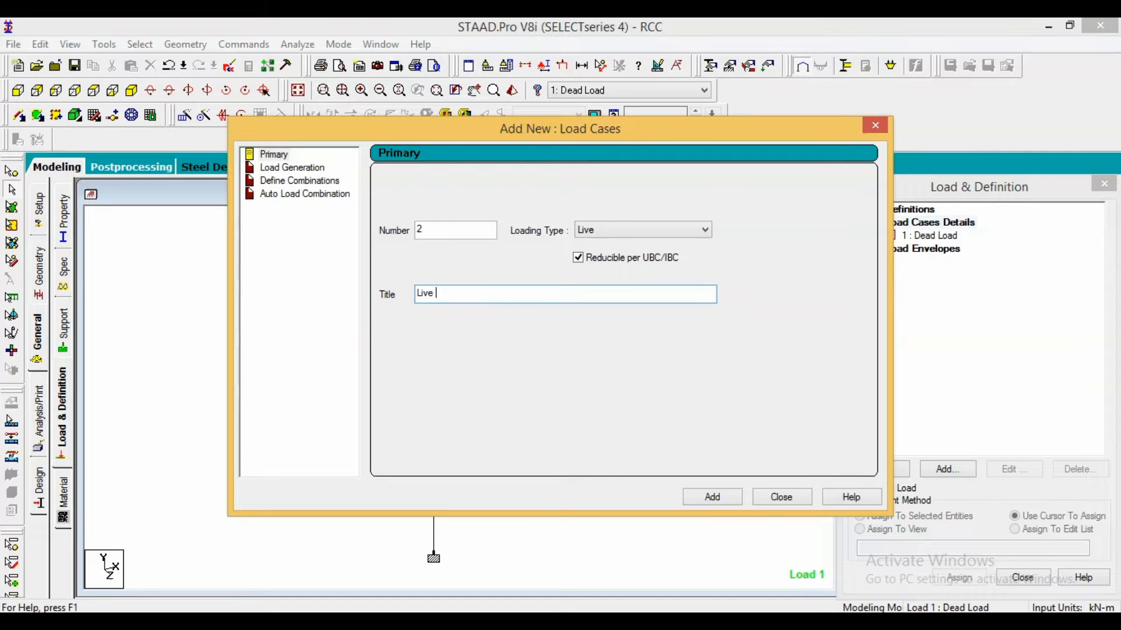
pyautogui.write('Load')
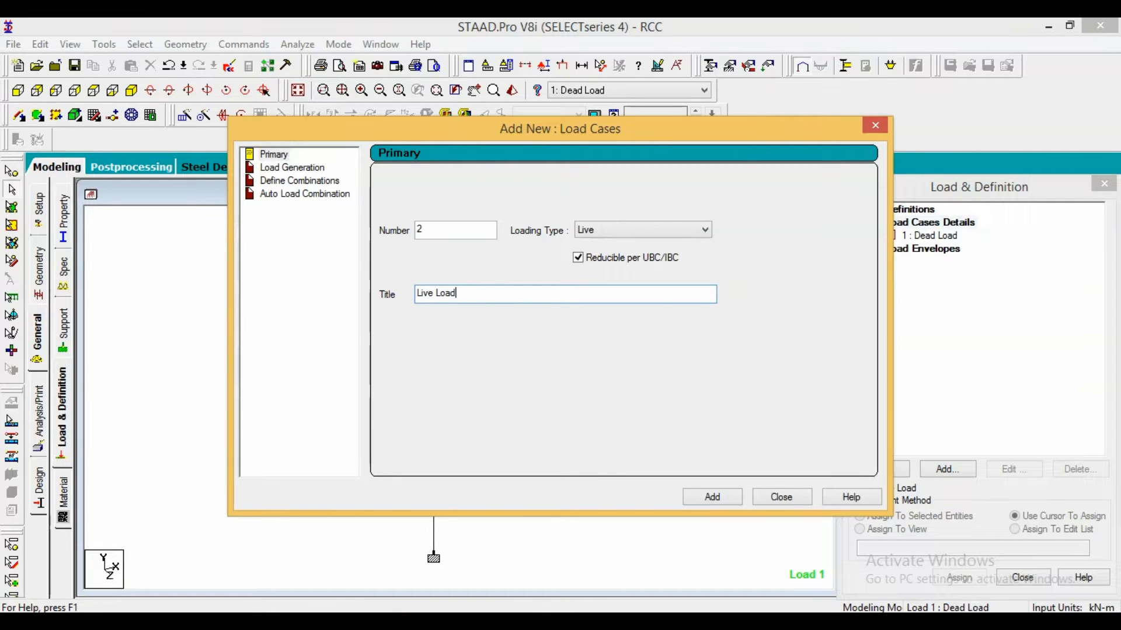
pyautogui.click(721, 498)
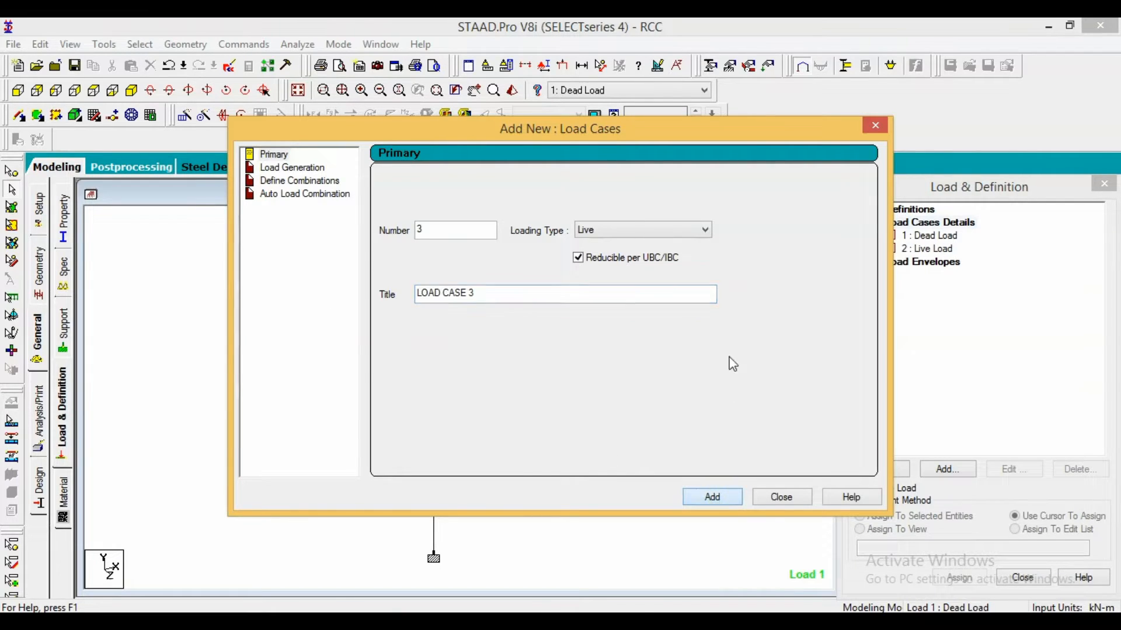
# - Add primary load case 3 with loading type Roof Live and the title "Roof Load"
pyautogui.click(657, 230)
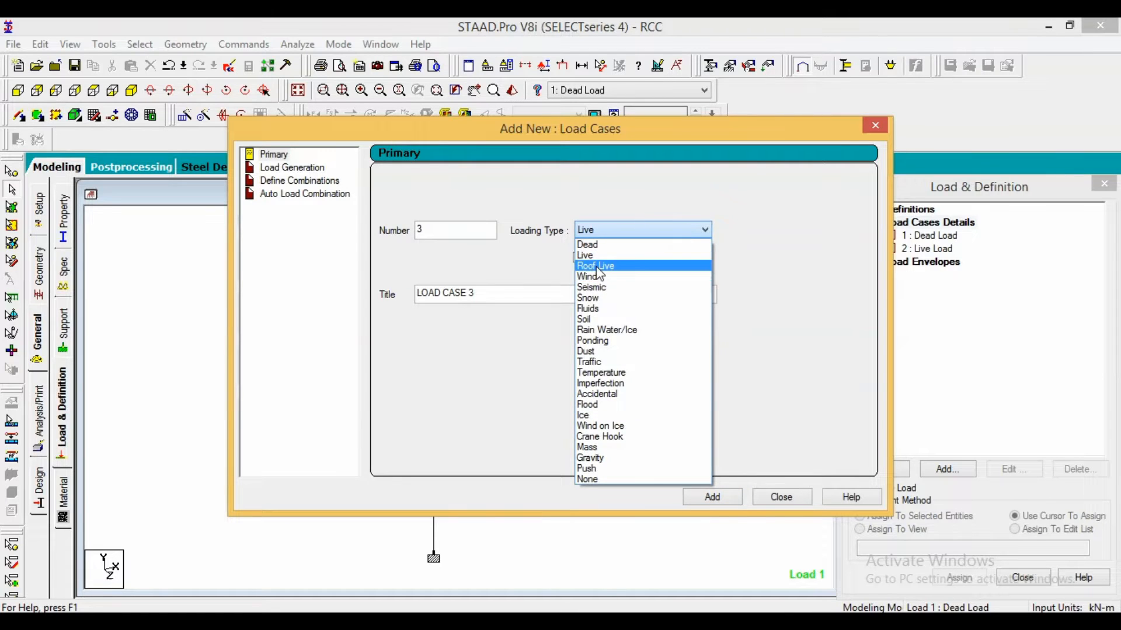
pyautogui.click(595, 267)
pyautogui.moveTo(510, 296); pyautogui.dragTo(386, 298)
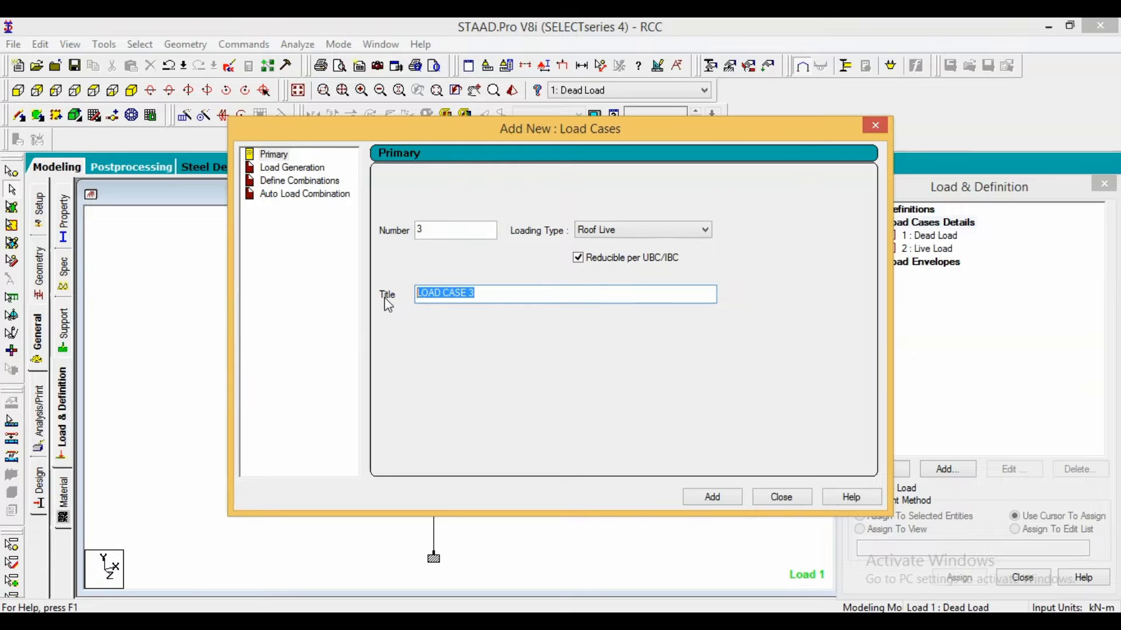
pyautogui.write('S')
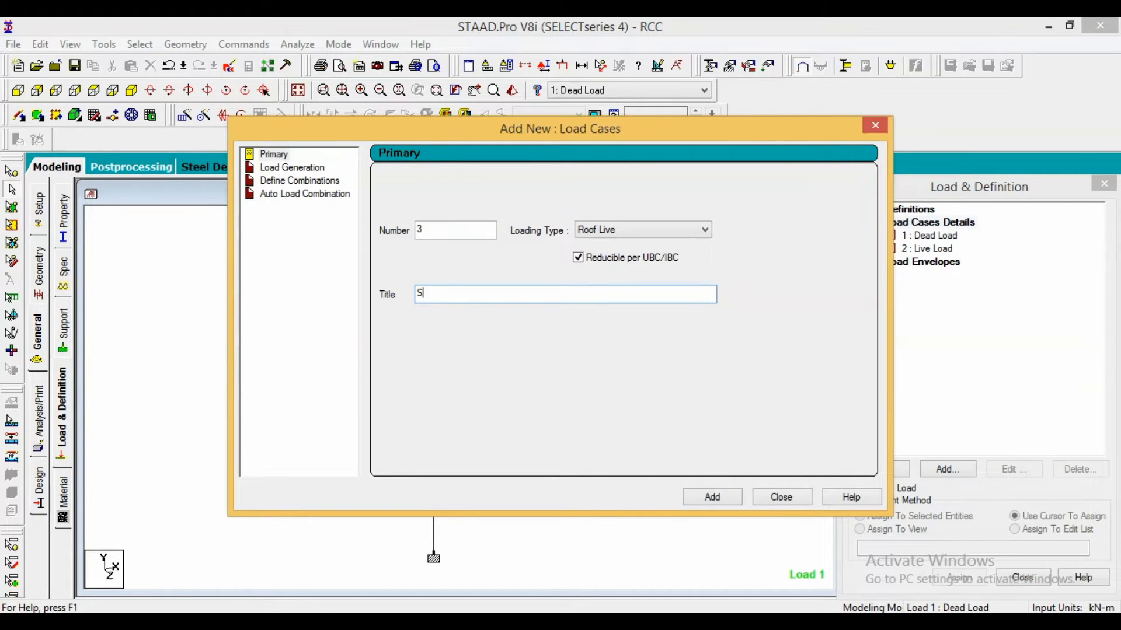
pyautogui.write('Roof Load')
pyautogui.press('Return')
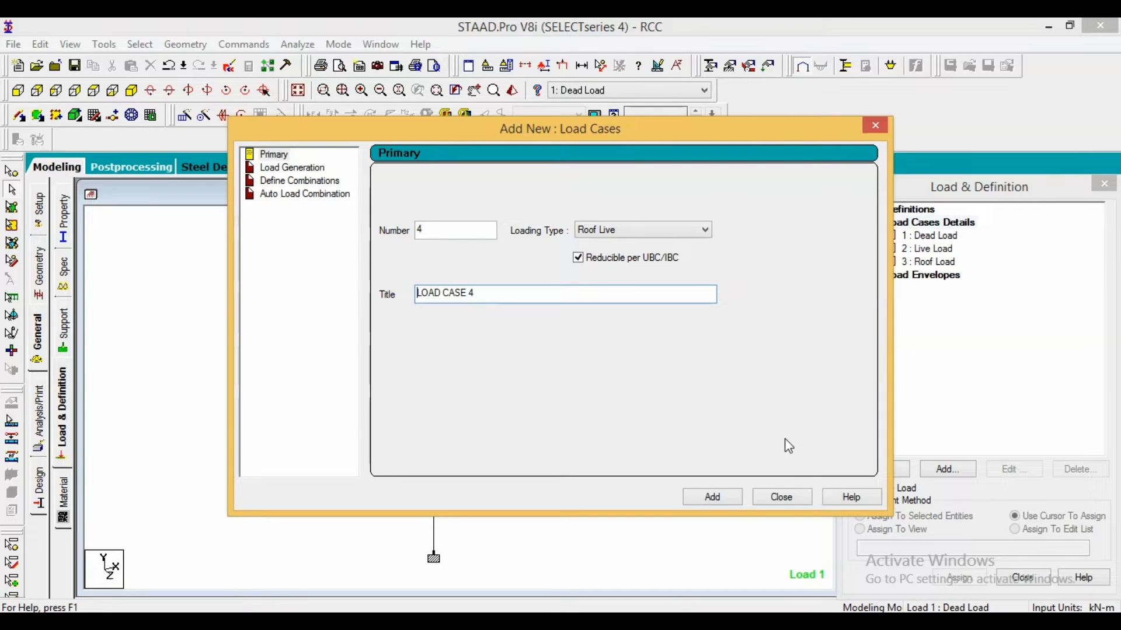
pyautogui.click(781, 497)
# - Generate automatic load combinations using the Indian Code, add them to the load cases, and accept the file auto save
pyautogui.click(941, 223)
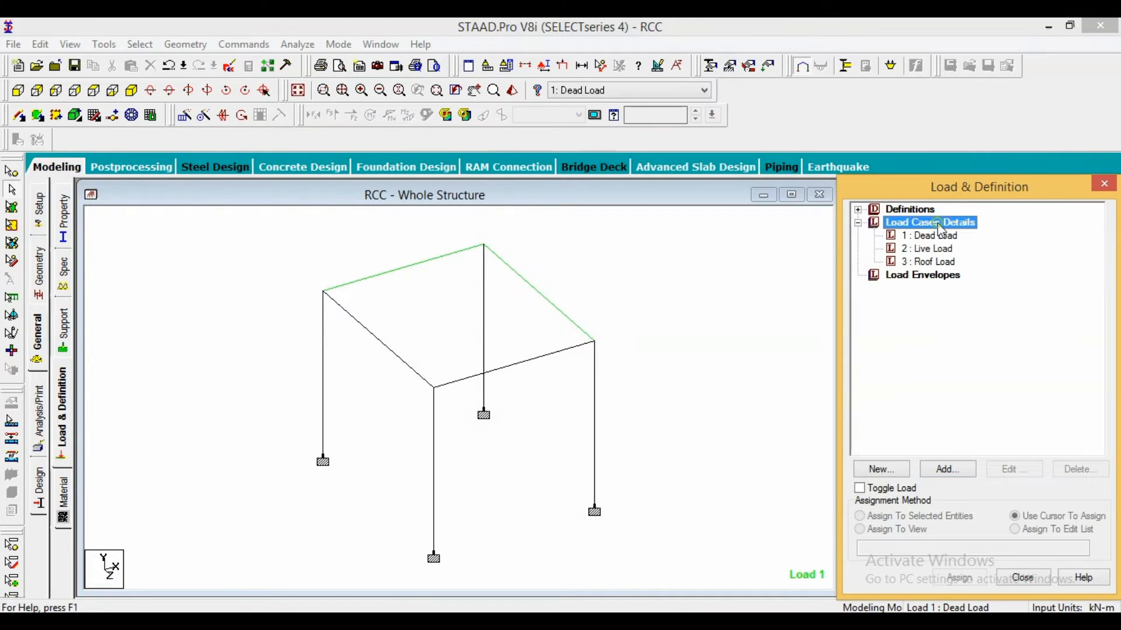
pyautogui.click(948, 469)
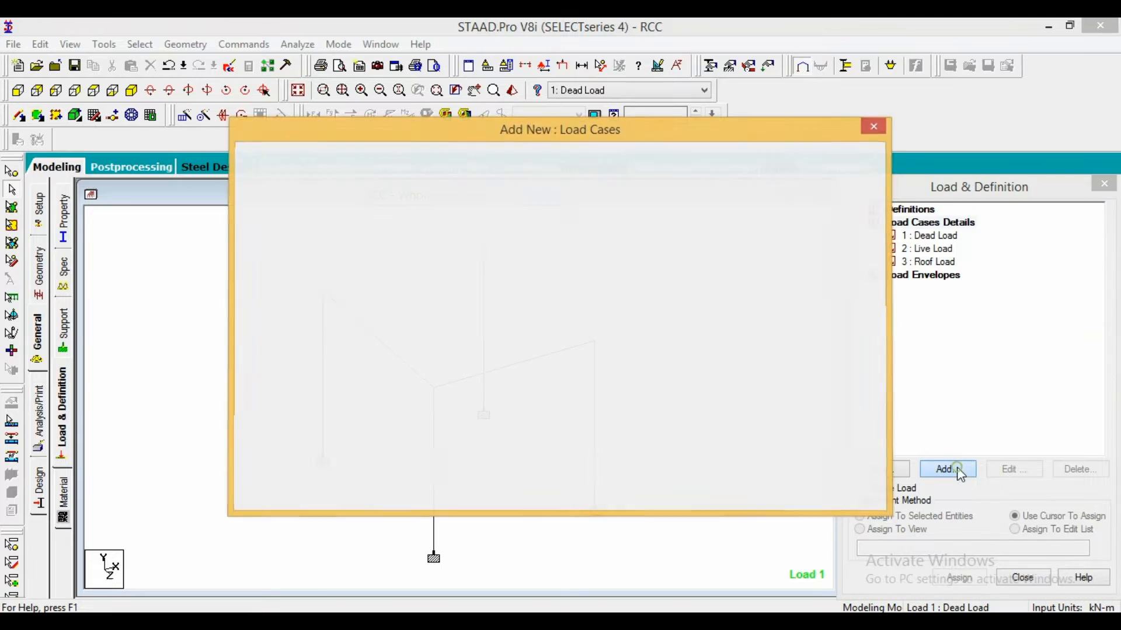
pyautogui.click(299, 195)
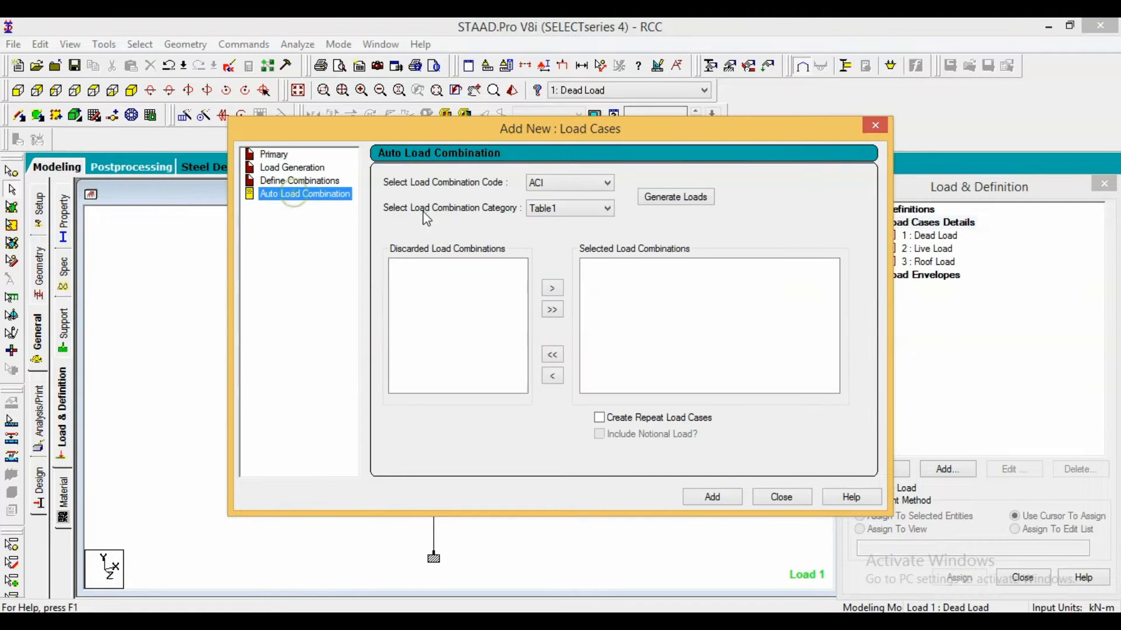
pyautogui.click(561, 184)
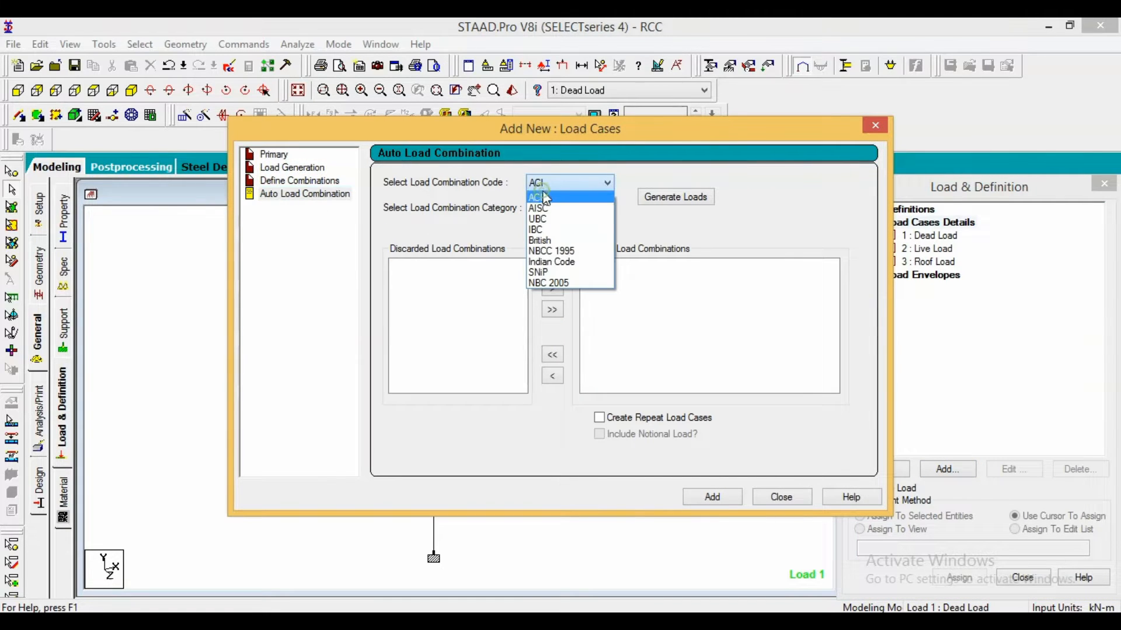
pyautogui.click(557, 263)
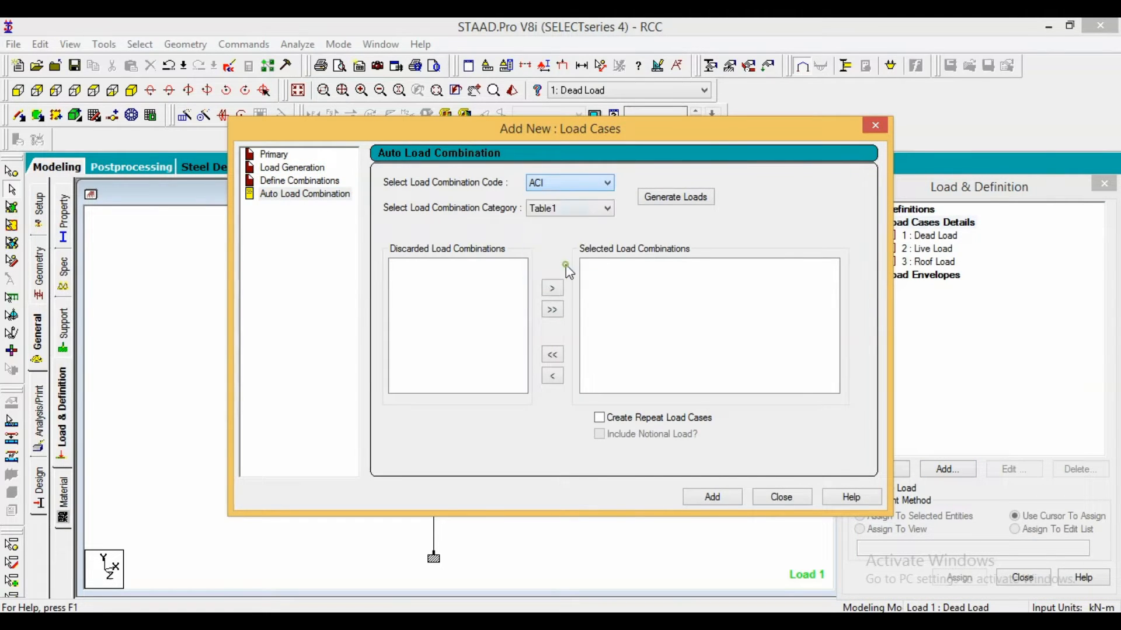
pyautogui.click(664, 199)
pyautogui.click(712, 496)
pyautogui.click(781, 498)
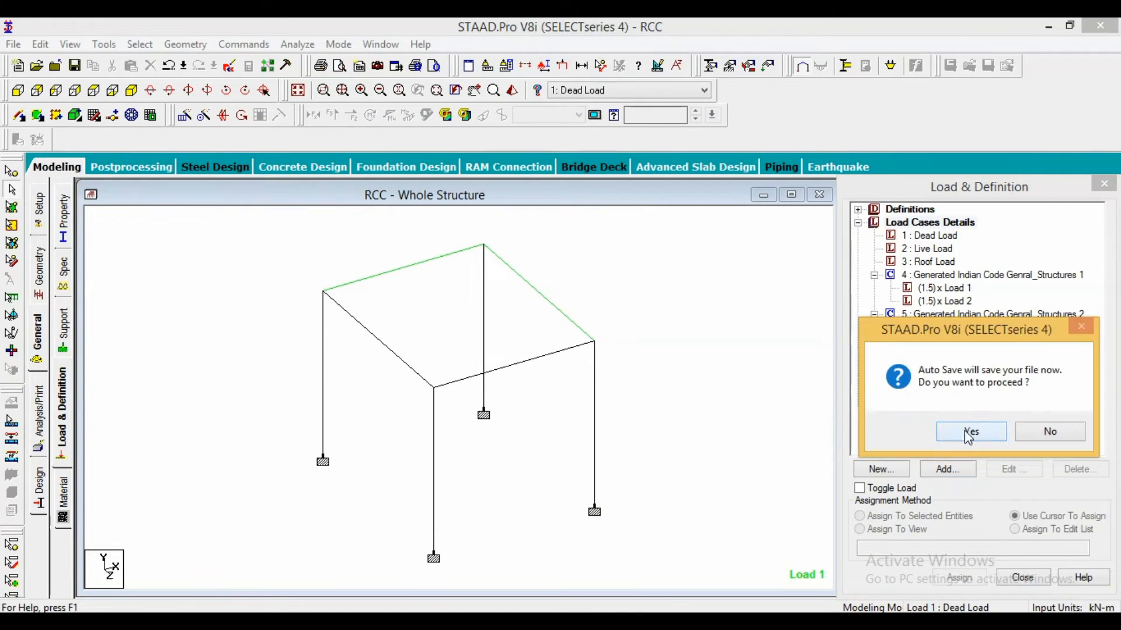
pyautogui.click(969, 433)
pyautogui.click(478, 346)
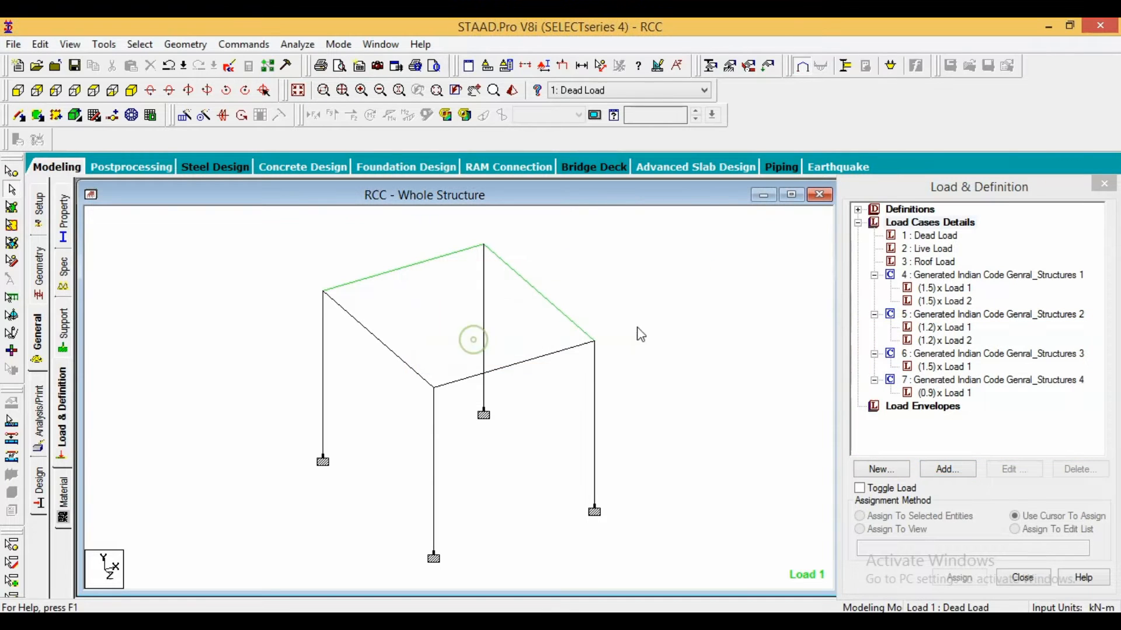
# - Add a selfweight load in the Y direction with factor -1.5 to the Dead Load case
pyautogui.click(928, 236)
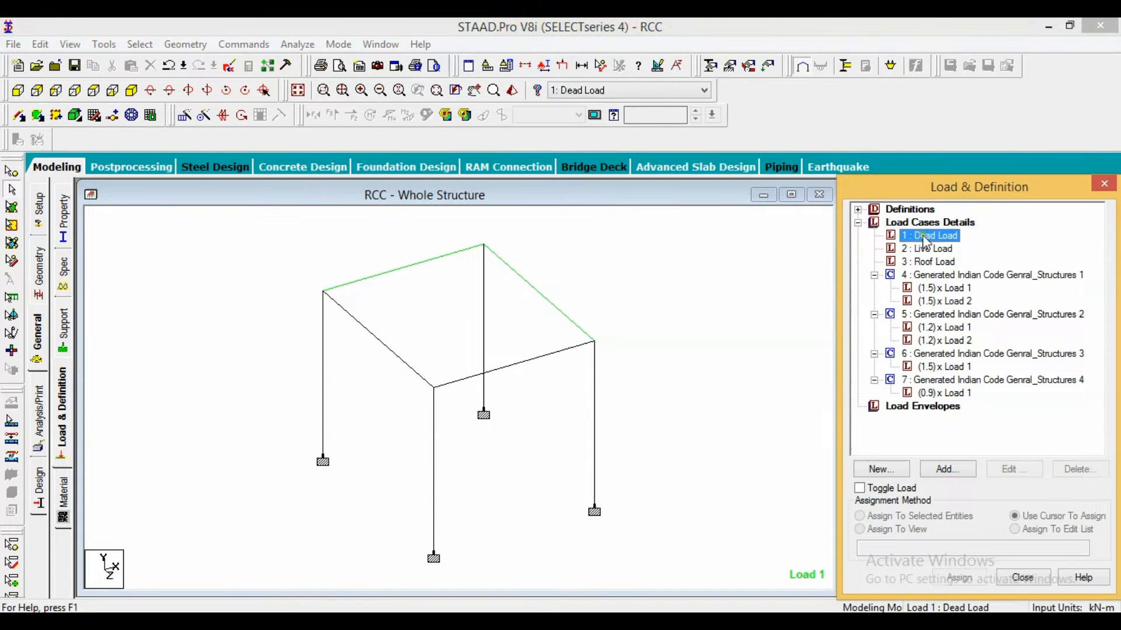
pyautogui.click(948, 470)
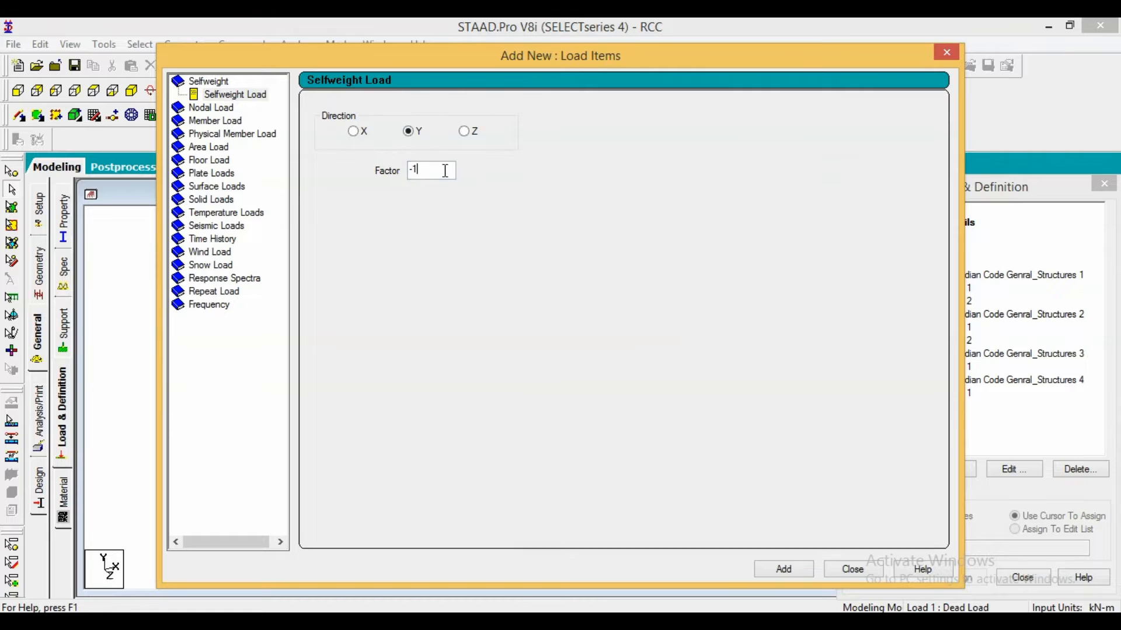
pyautogui.write('.5')
pyautogui.click(785, 570)
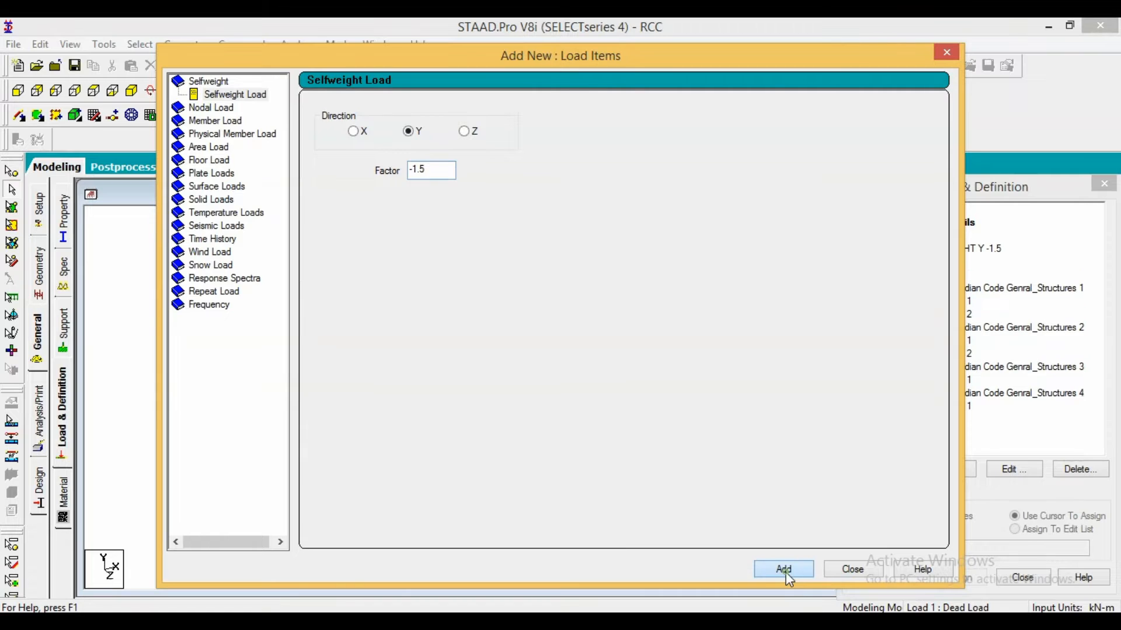
pyautogui.click(838, 572)
# - Assign the selfweight load to the whole structure using the Assign To View method
pyautogui.click(948, 248)
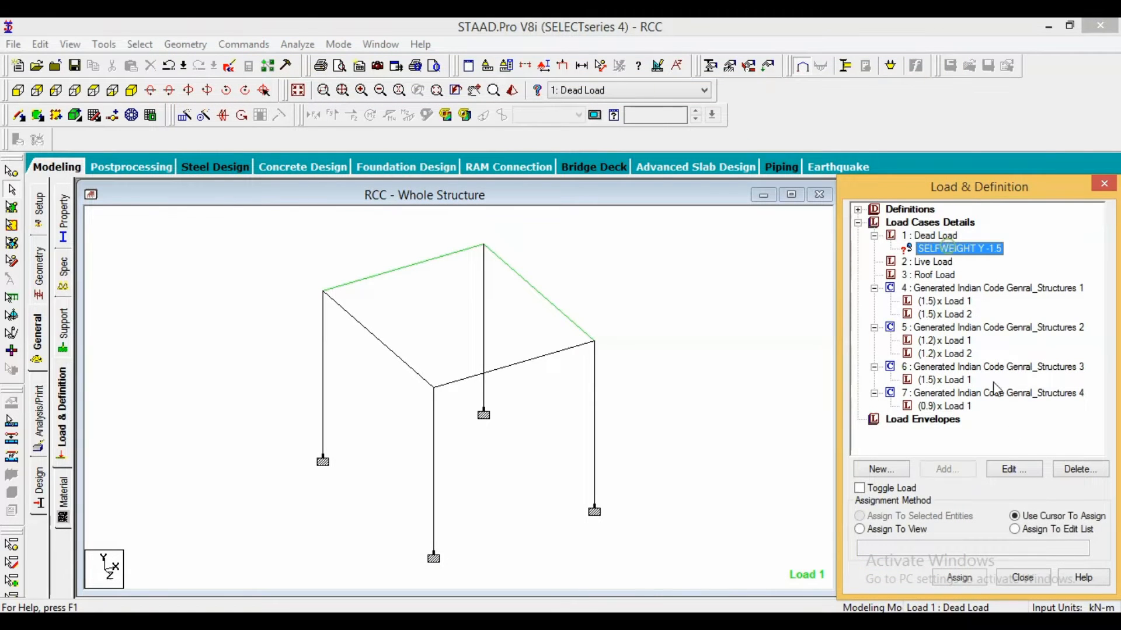
pyautogui.click(915, 531)
pyautogui.click(960, 579)
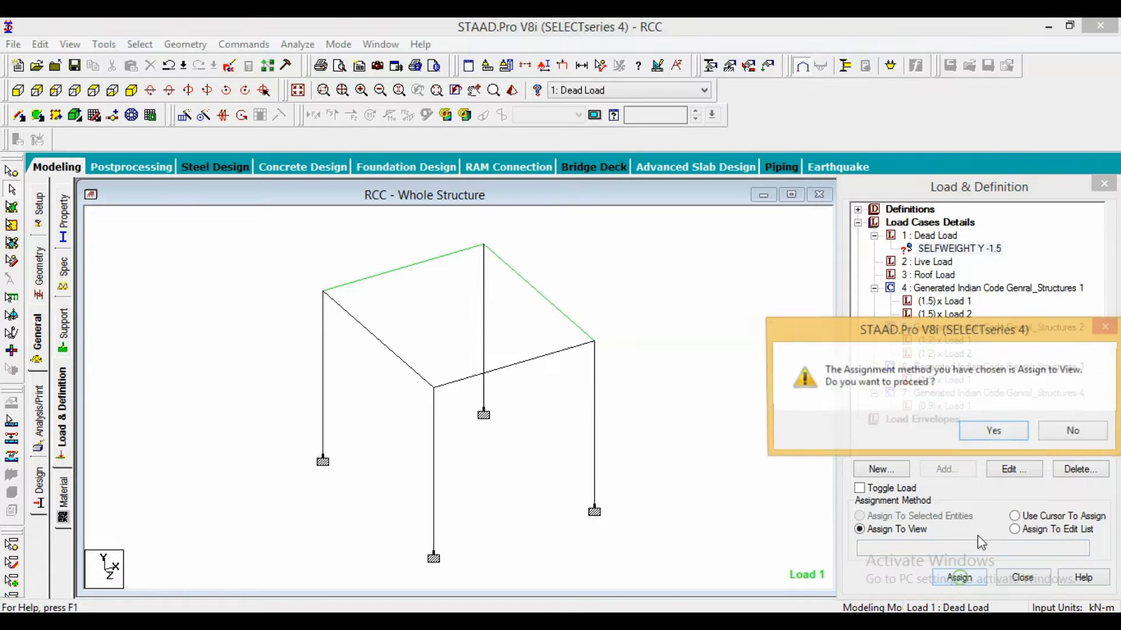
pyautogui.click(994, 435)
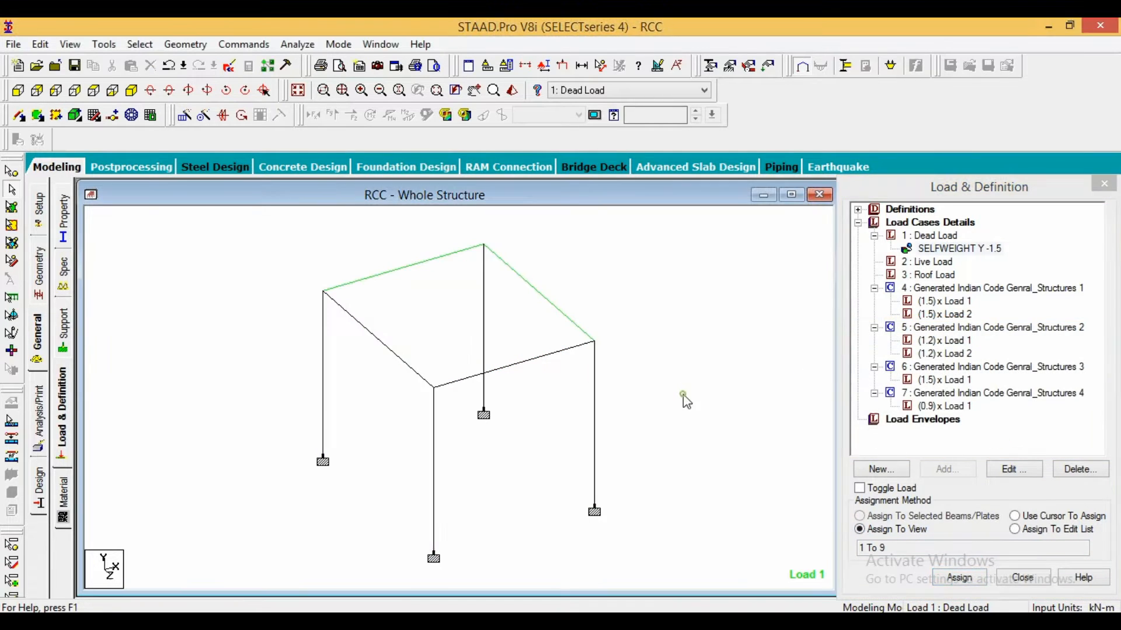
# - Add a uniform member force of -5 kN/m in the GY direction to the Live Load case
pyautogui.click(936, 263)
pyautogui.click(947, 469)
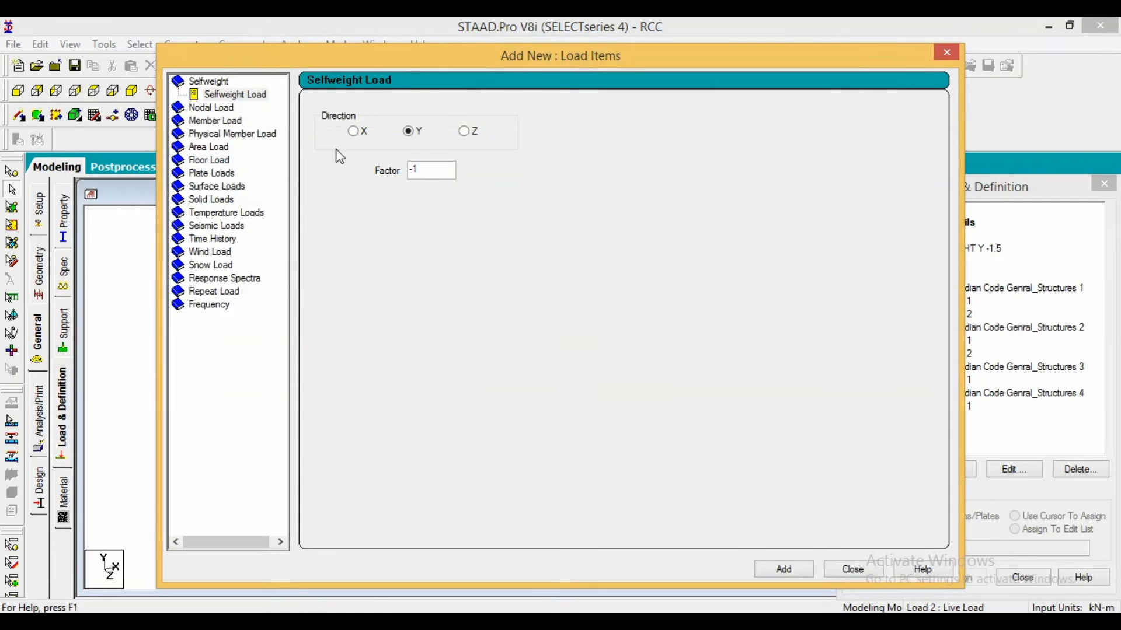
pyautogui.click(229, 121)
pyautogui.doubleClick(458, 150)
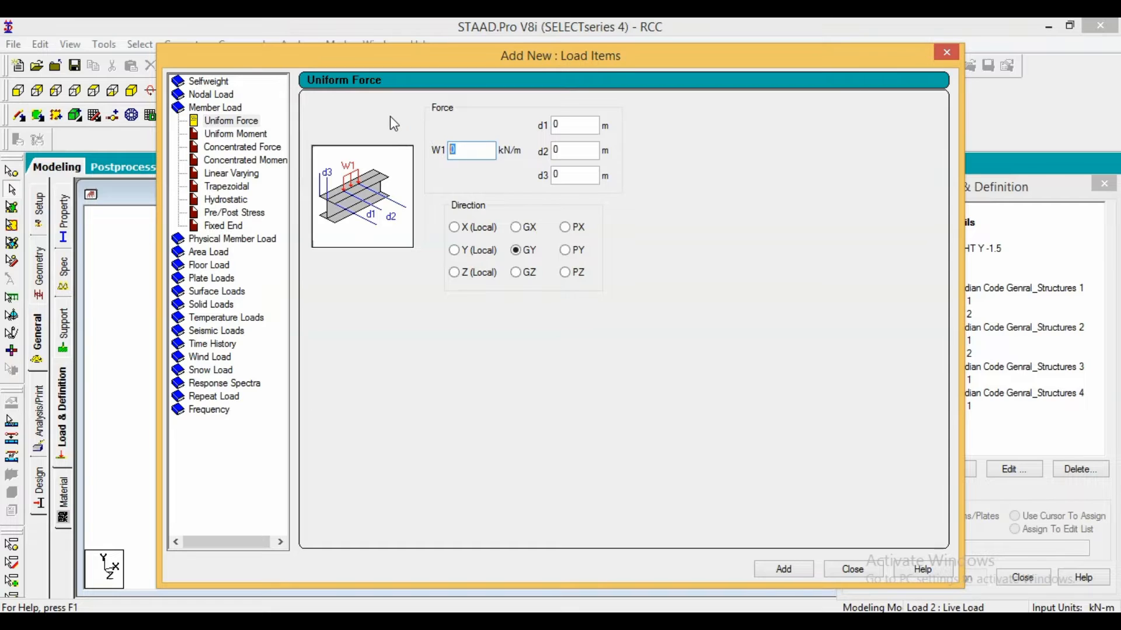
pyautogui.write('-5')
pyautogui.click(806, 572)
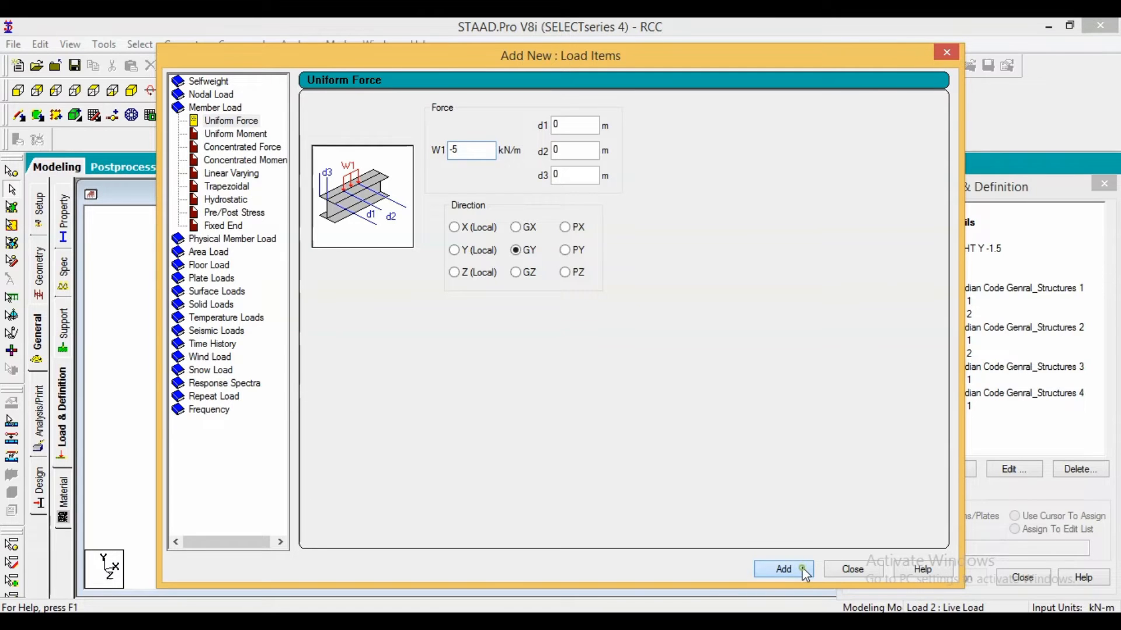
pyautogui.click(843, 568)
# - Select the beams parallel to X and Z and assign the -5 kN/m live load with the Assign To View method
pyautogui.click(967, 276)
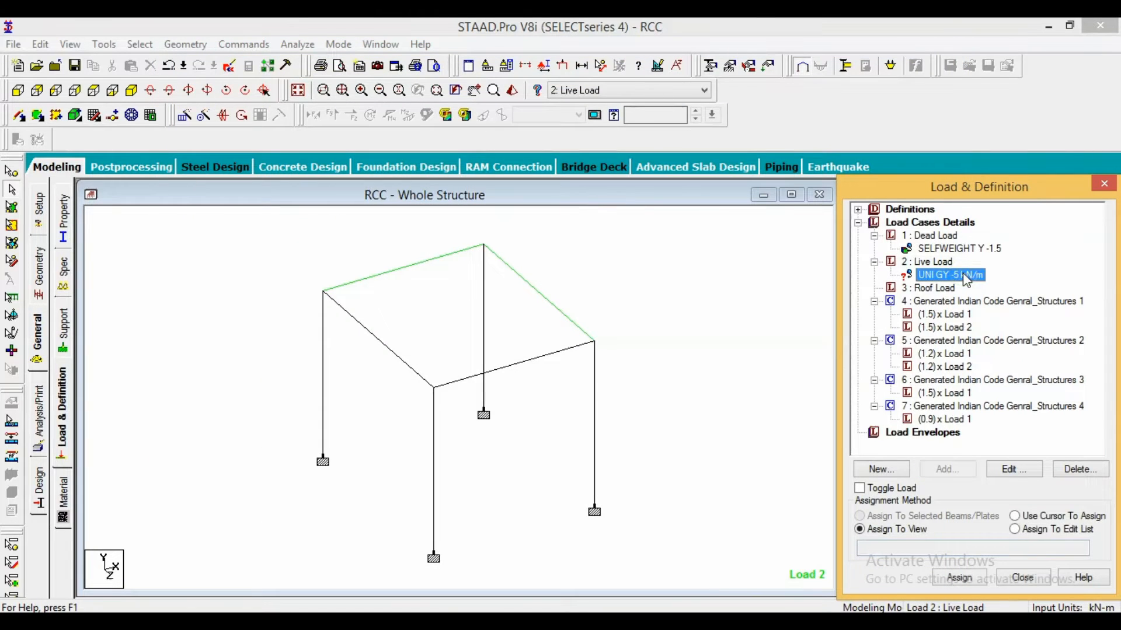
pyautogui.click(140, 44)
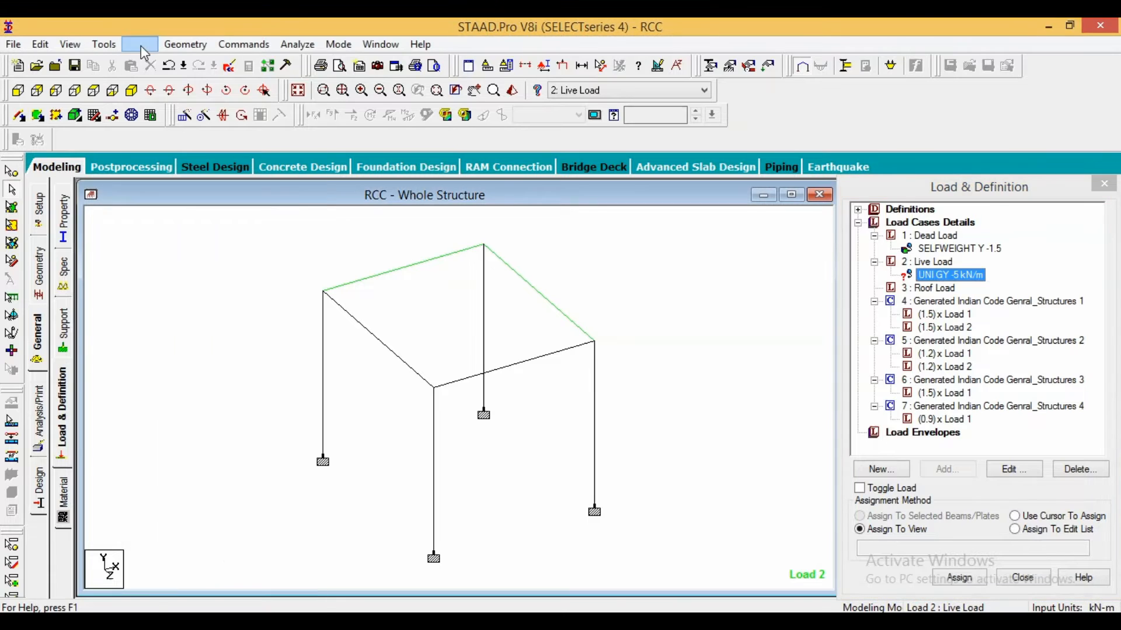
pyautogui.moveTo(217, 343)
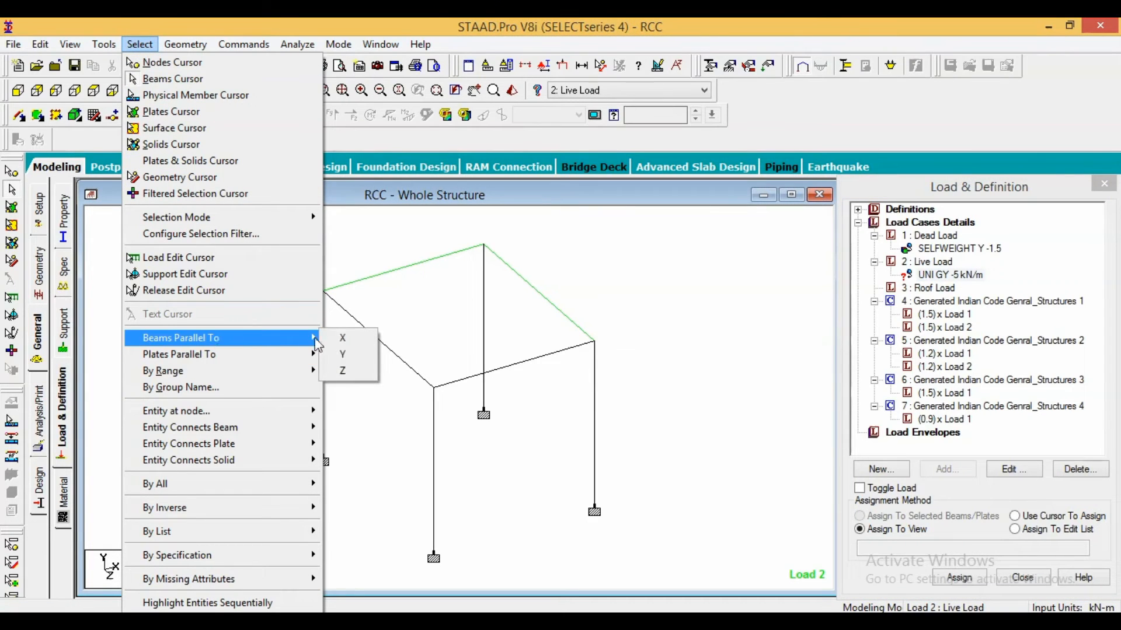
pyautogui.click(339, 338)
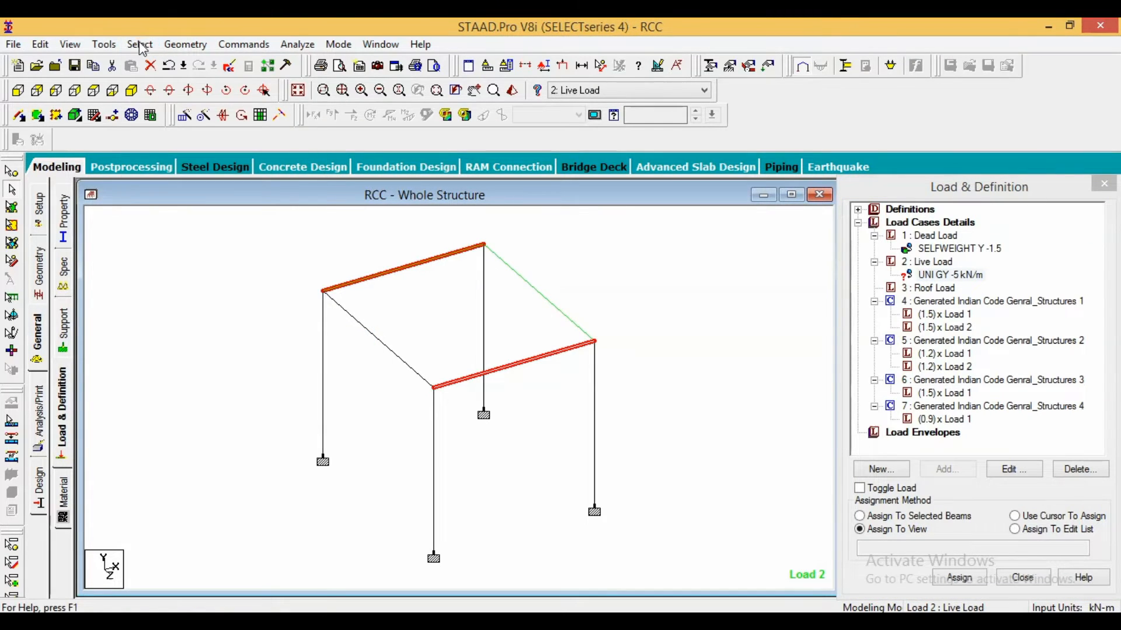
pyautogui.click(140, 44)
pyautogui.moveTo(185, 344)
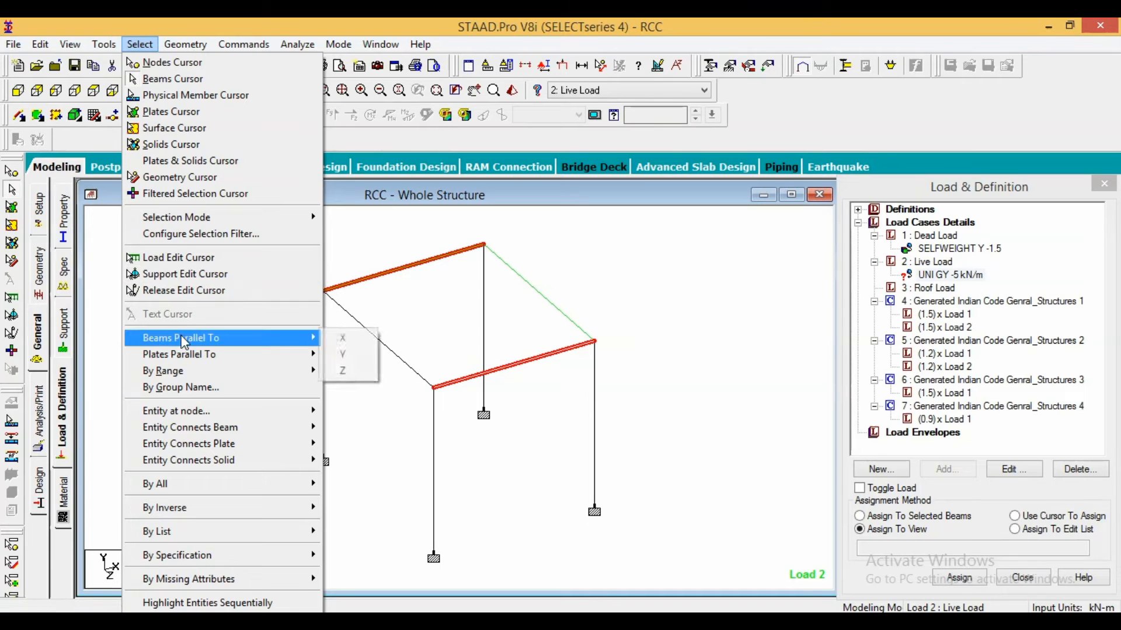
pyautogui.click(349, 371)
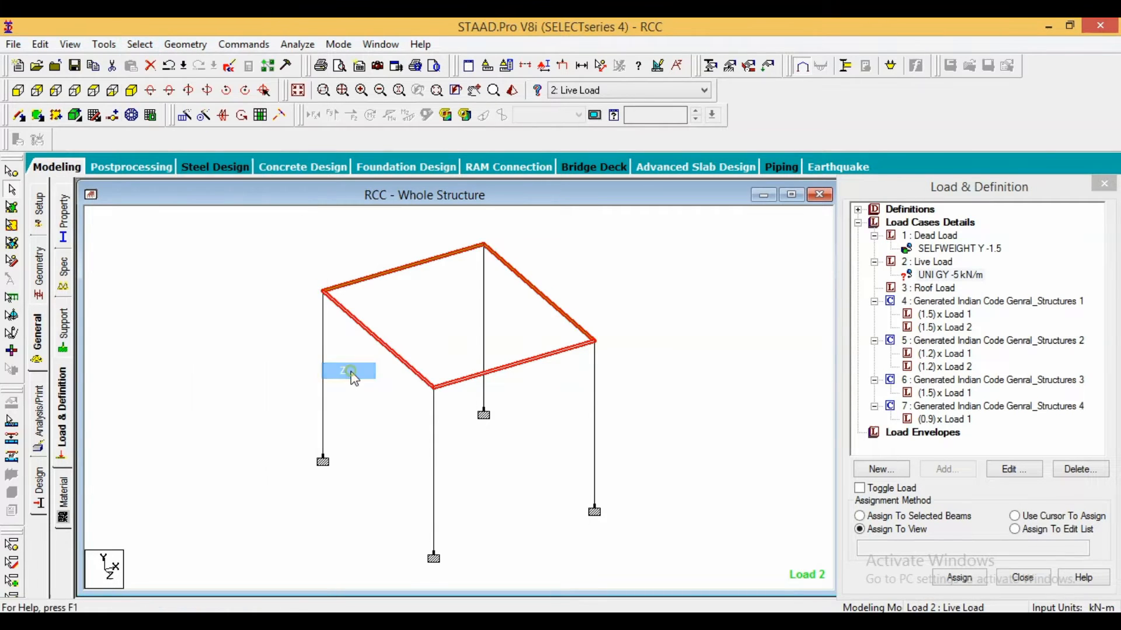
pyautogui.click(959, 578)
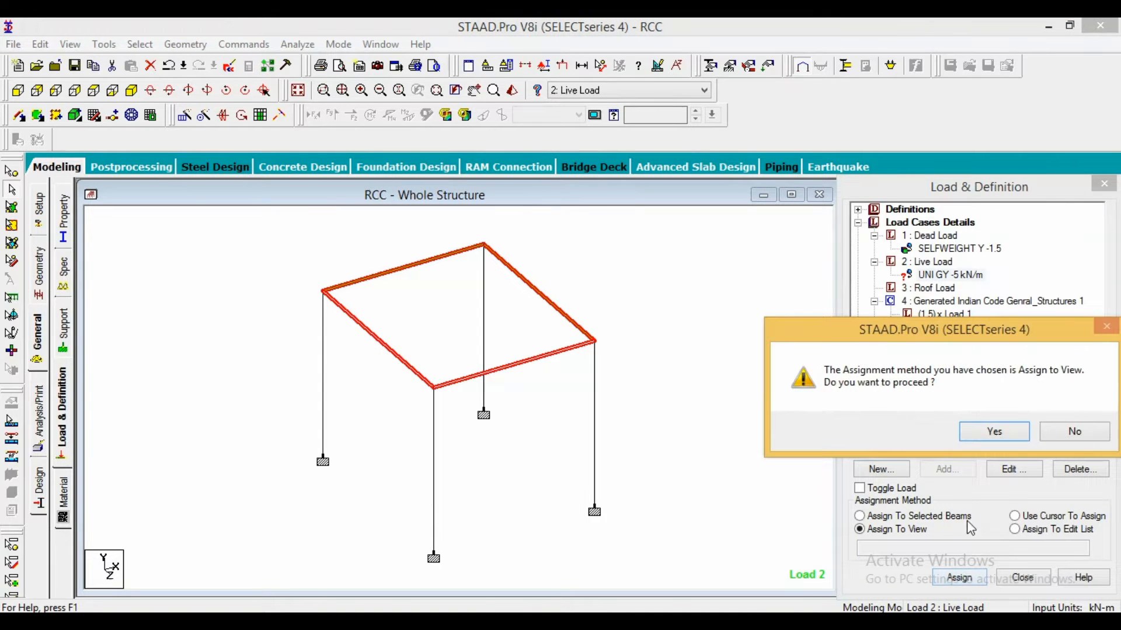
pyautogui.click(994, 432)
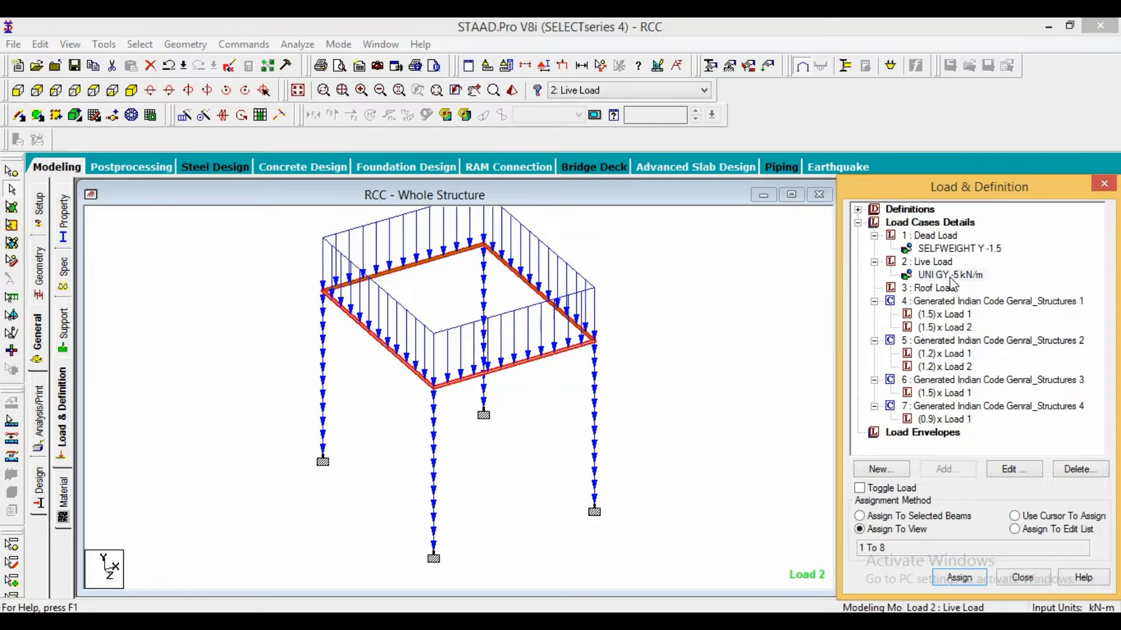
# - Reselect the beams parallel to X and Z and assign the uniform live load with the Assign To Selected Beams method
pyautogui.click(949, 277)
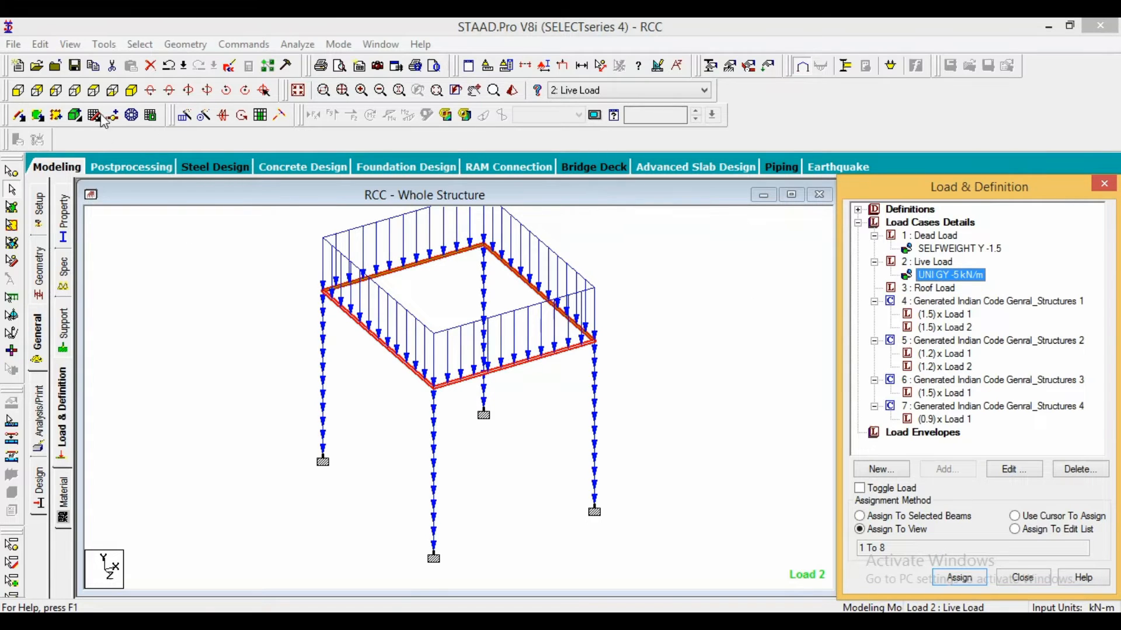
pyautogui.click(200, 286)
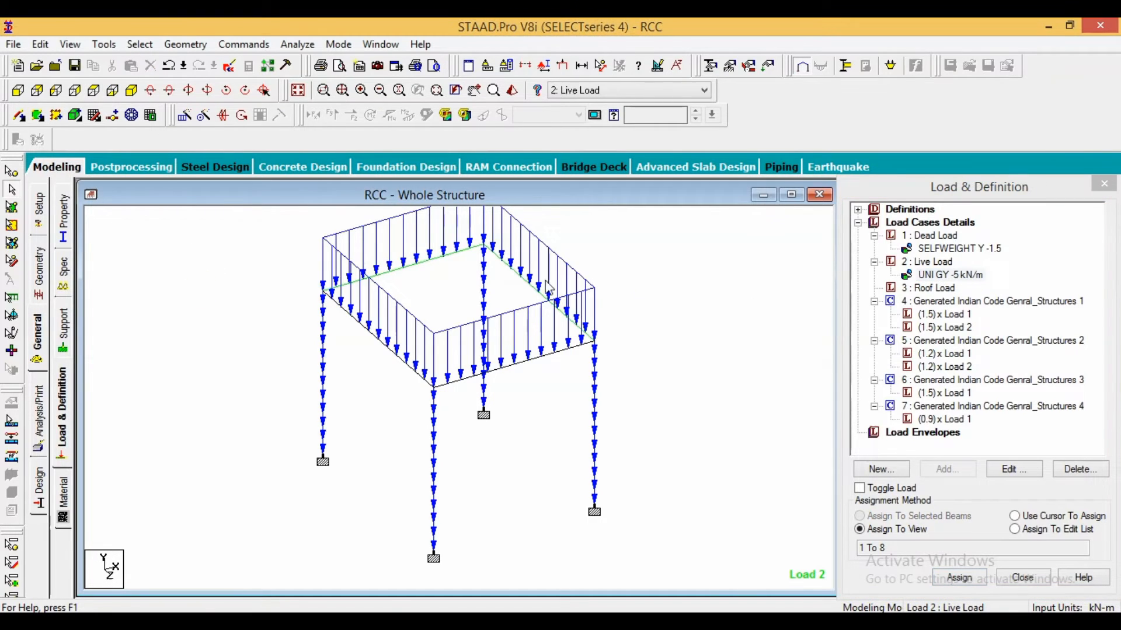
pyautogui.click(955, 276)
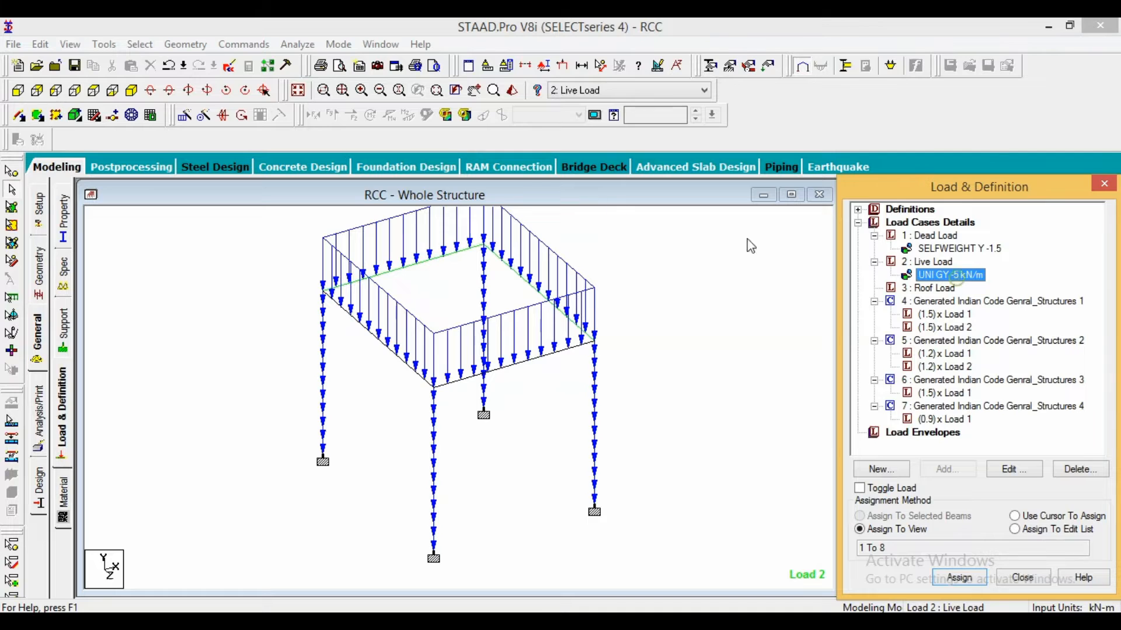
pyautogui.click(150, 46)
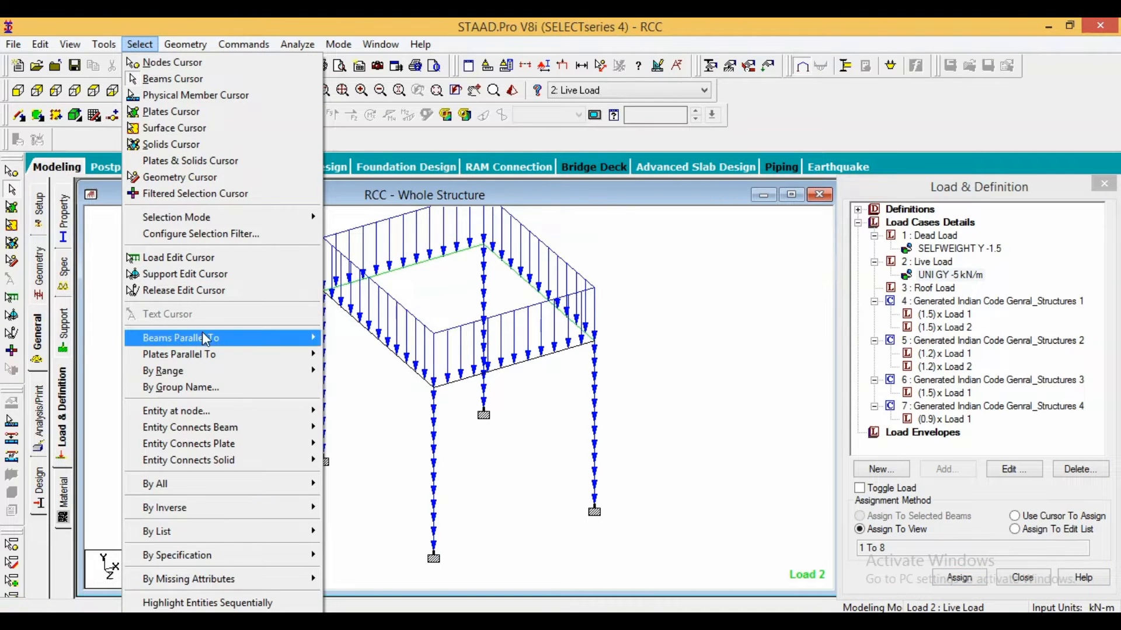
pyautogui.moveTo(206, 341)
pyautogui.click(343, 338)
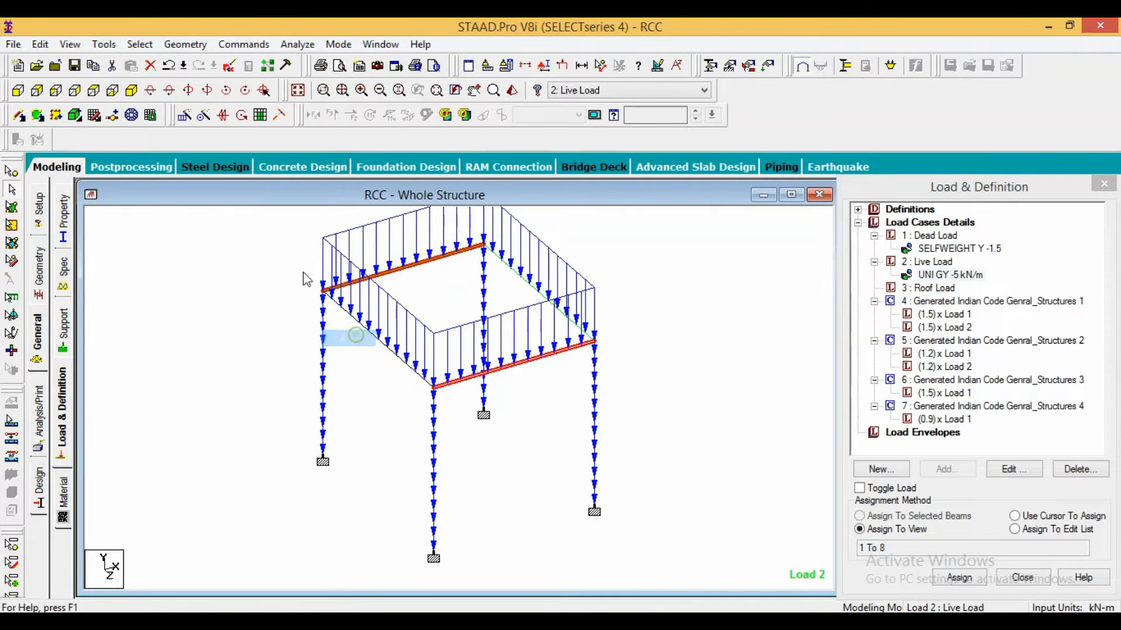
pyautogui.click(139, 46)
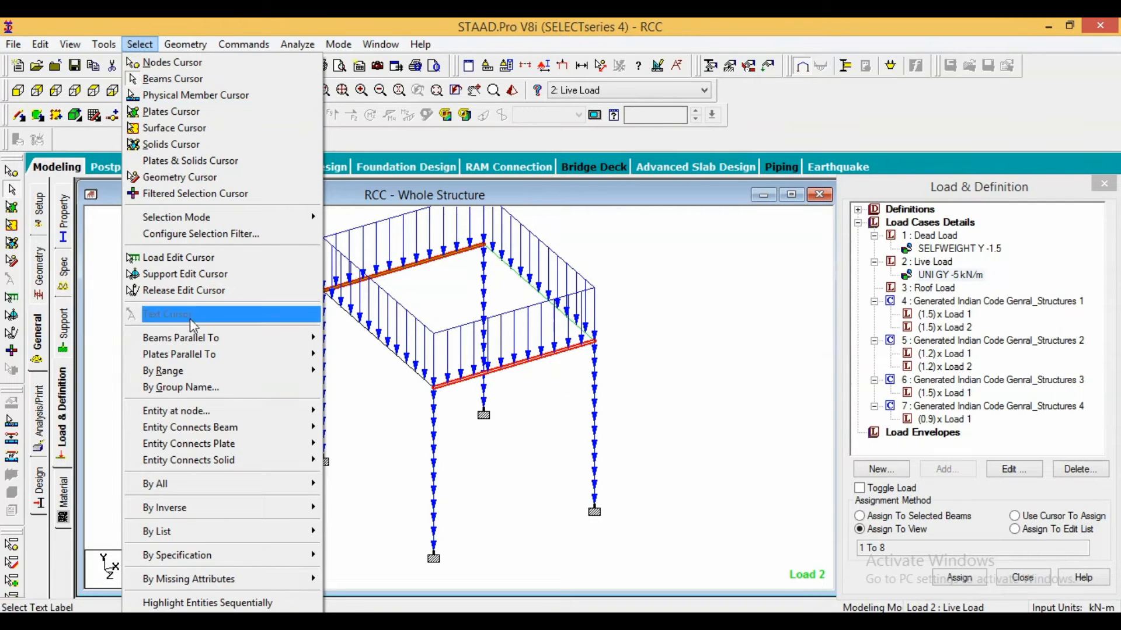
pyautogui.moveTo(190, 338)
pyautogui.click(357, 368)
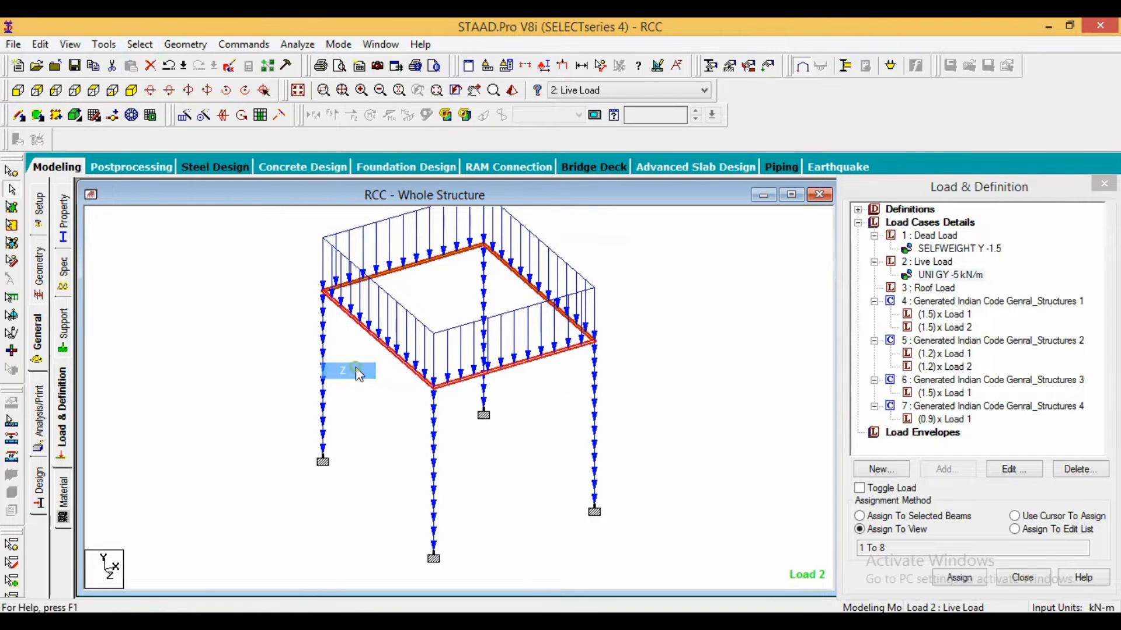
pyautogui.click(961, 517)
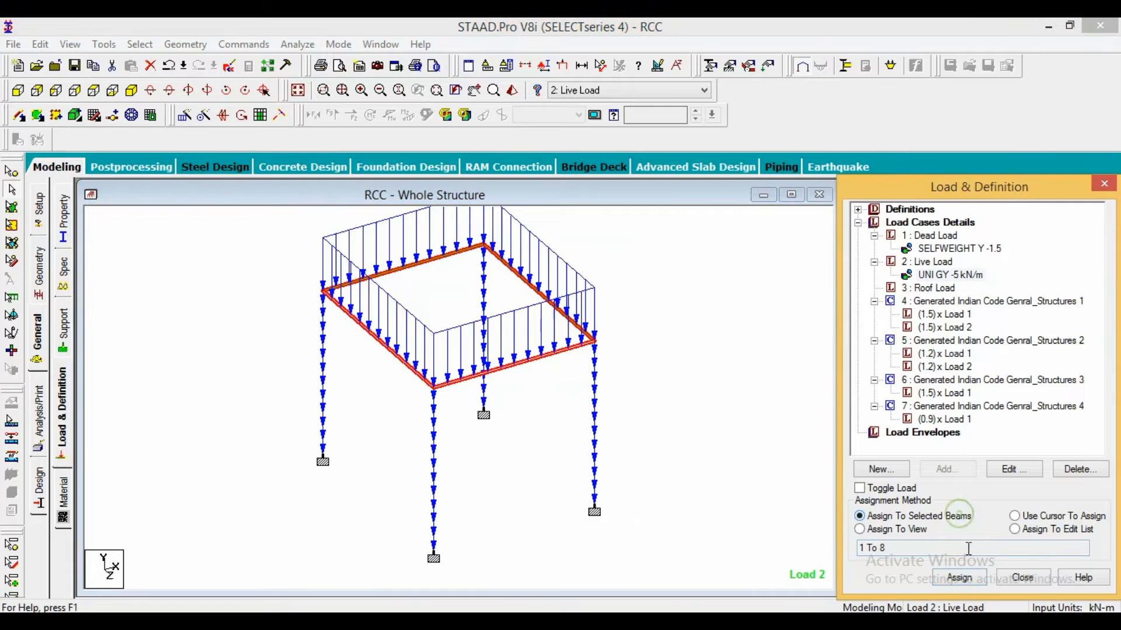
pyautogui.click(972, 582)
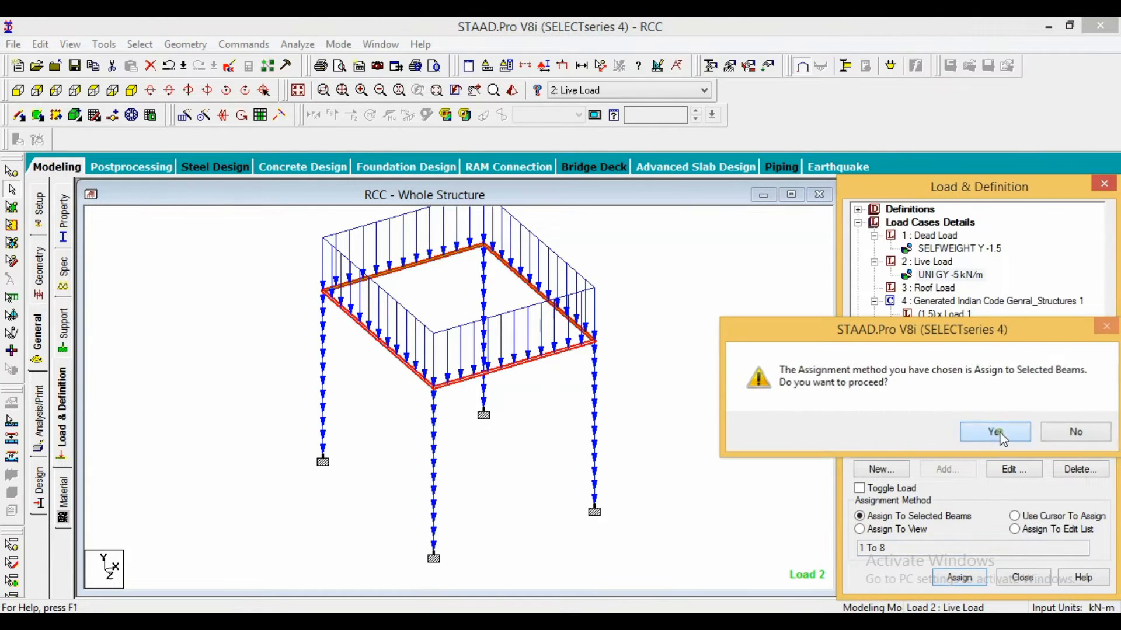
pyautogui.press('Return')
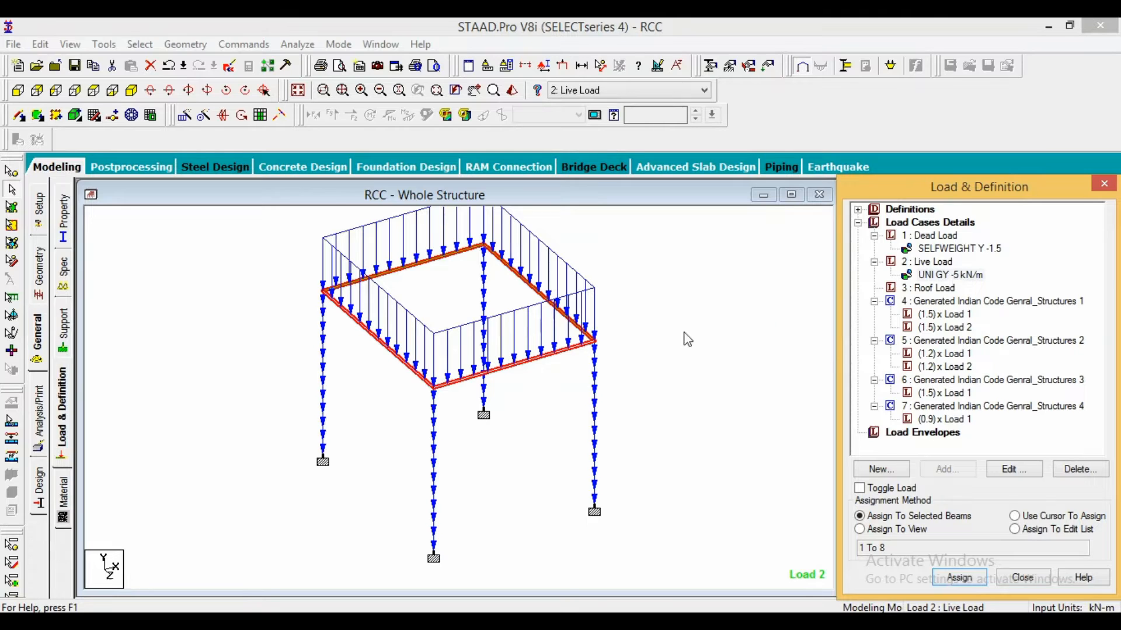
# - Clear the beam selection and delete the -5 kN/m uniform load from the Live Load case
pyautogui.click(650, 339)
pyautogui.click(942, 276)
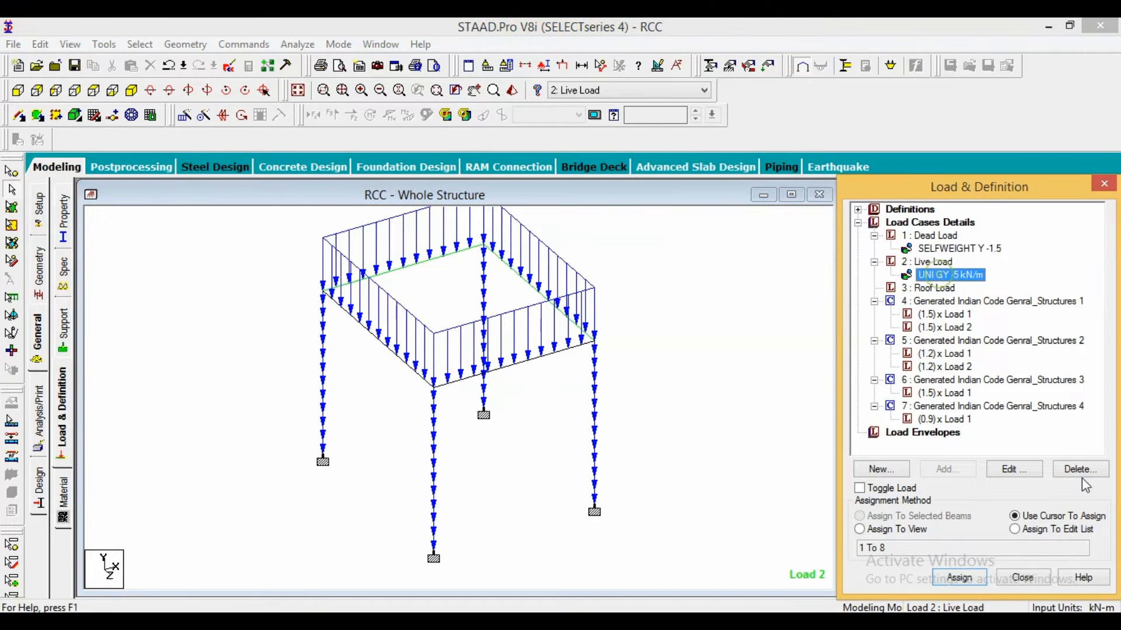
pyautogui.click(1083, 469)
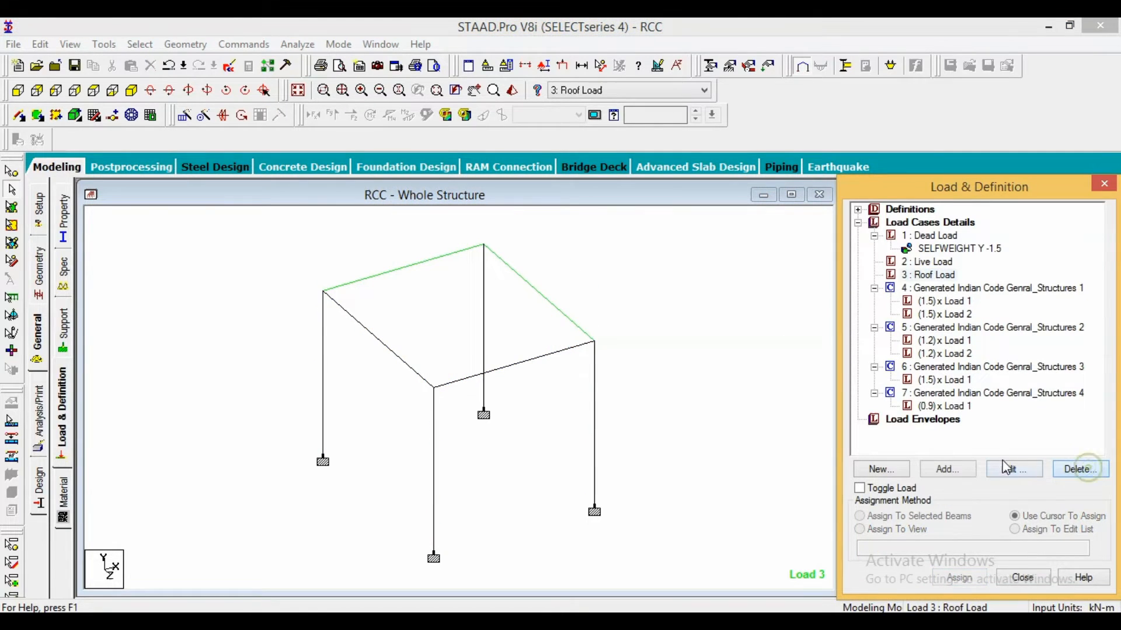
# - Add a fresh uniform member force of -5 kN/m in the GY direction to the Live Load case
pyautogui.click(940, 264)
pyautogui.click(948, 469)
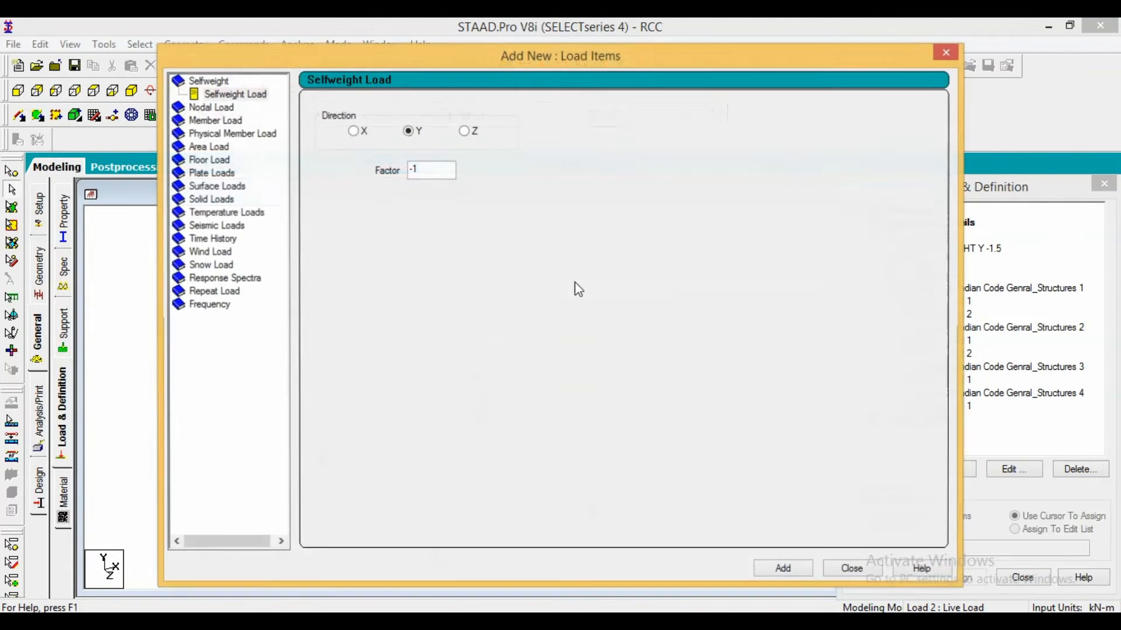
pyautogui.click(210, 121)
pyautogui.click(464, 150)
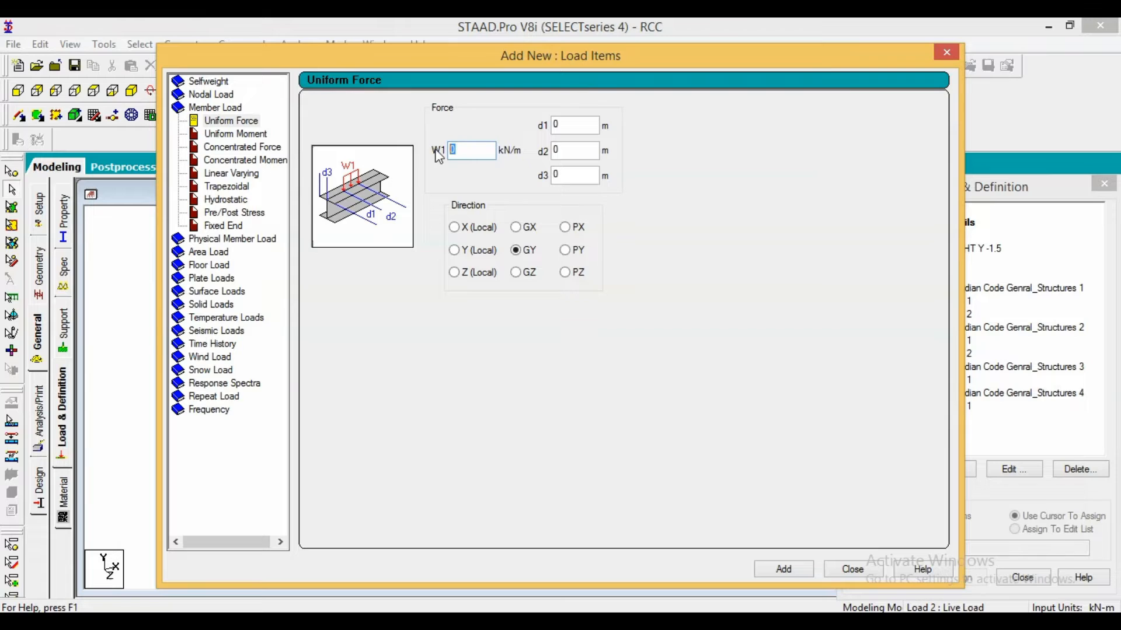
pyautogui.press('BackSpace')
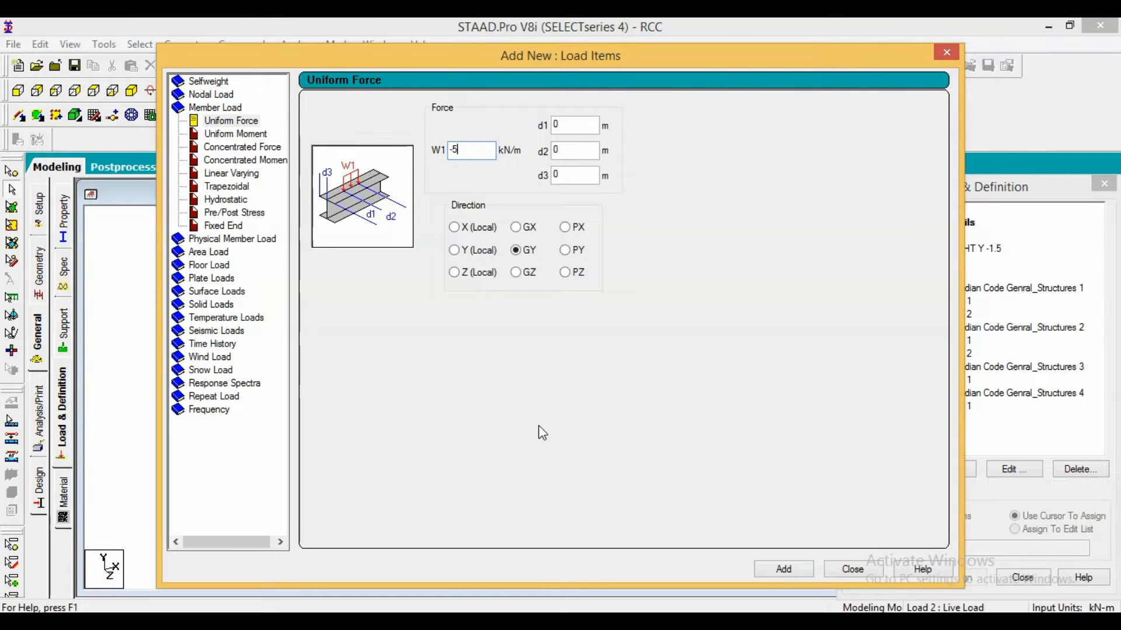
pyautogui.click(793, 571)
pyautogui.click(854, 570)
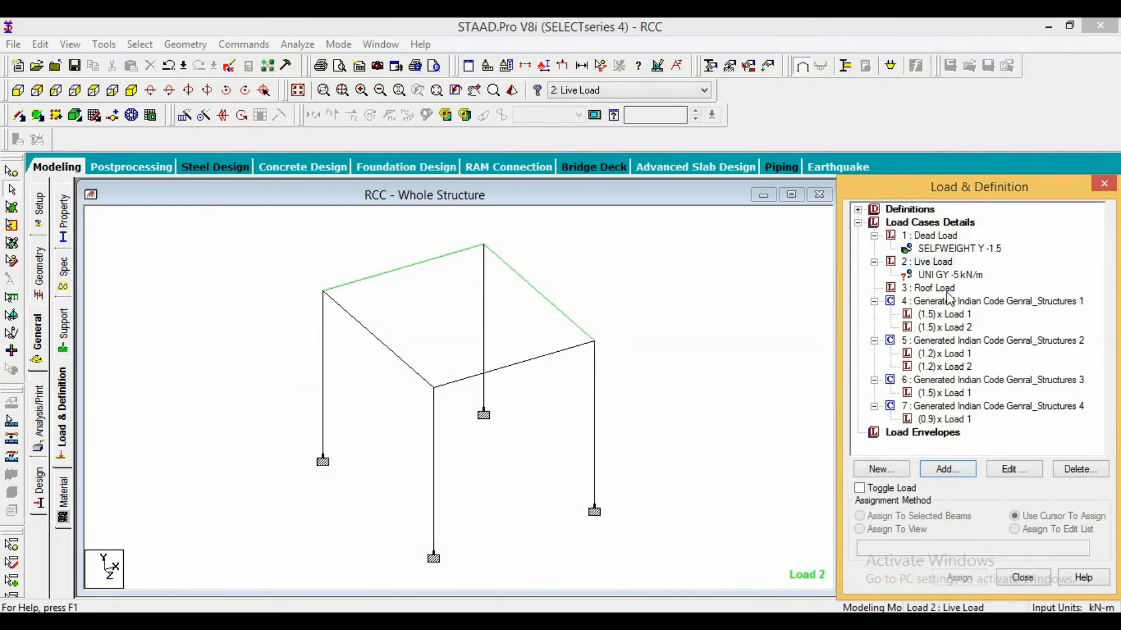
# - Assign the new -5 kN/m GY live load to all beams parallel to X and Z using Assign To Selected Beams
pyautogui.click(958, 275)
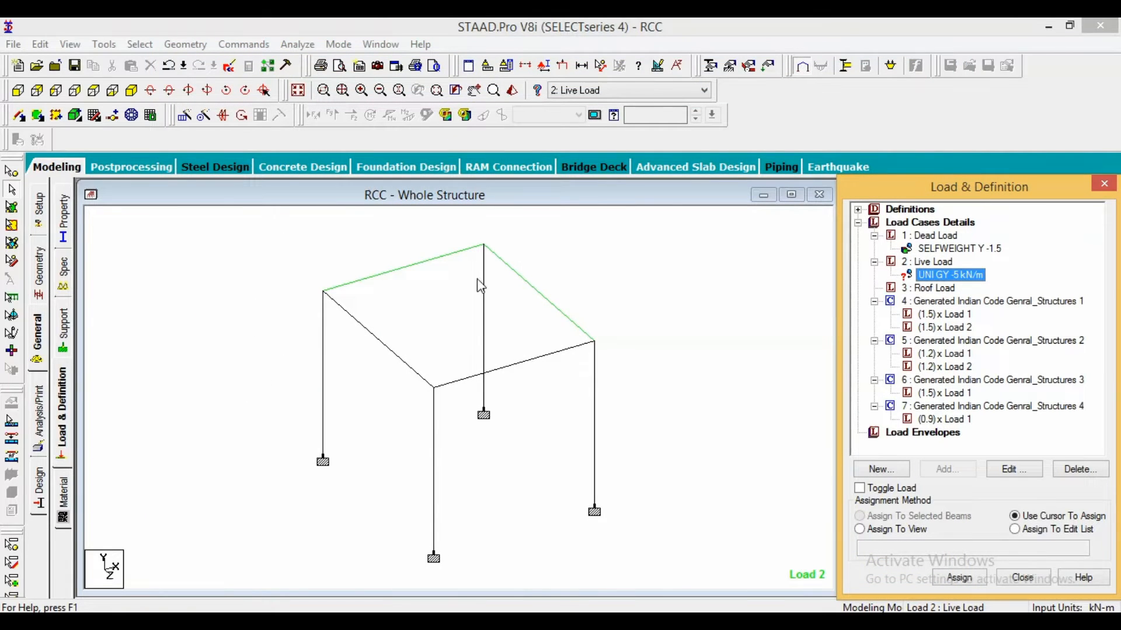
pyautogui.click(140, 44)
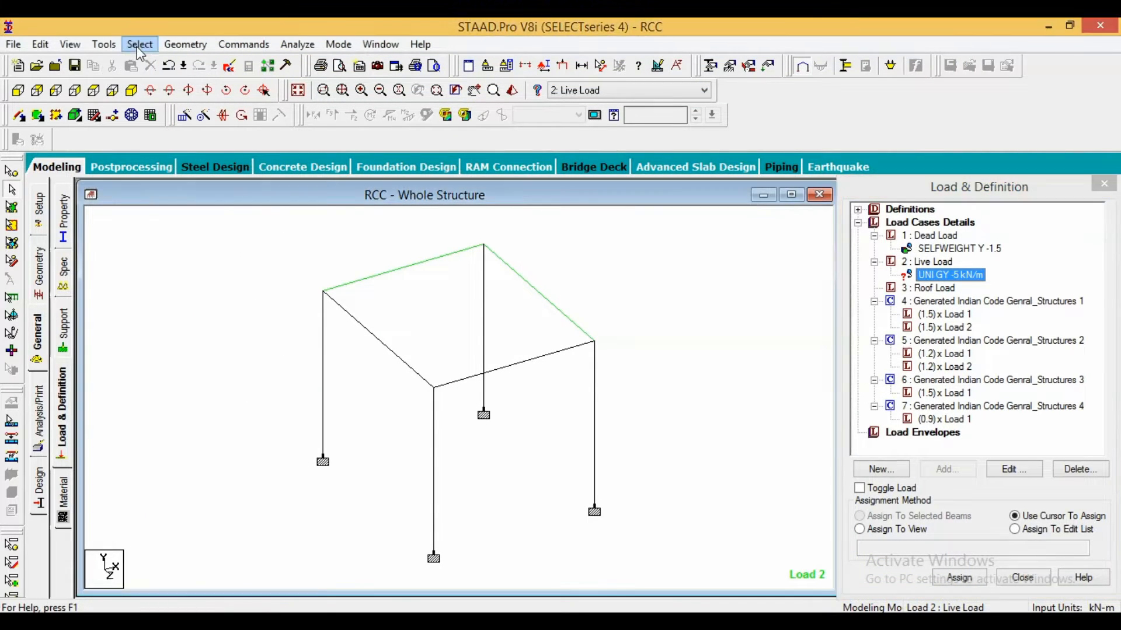
pyautogui.moveTo(198, 343)
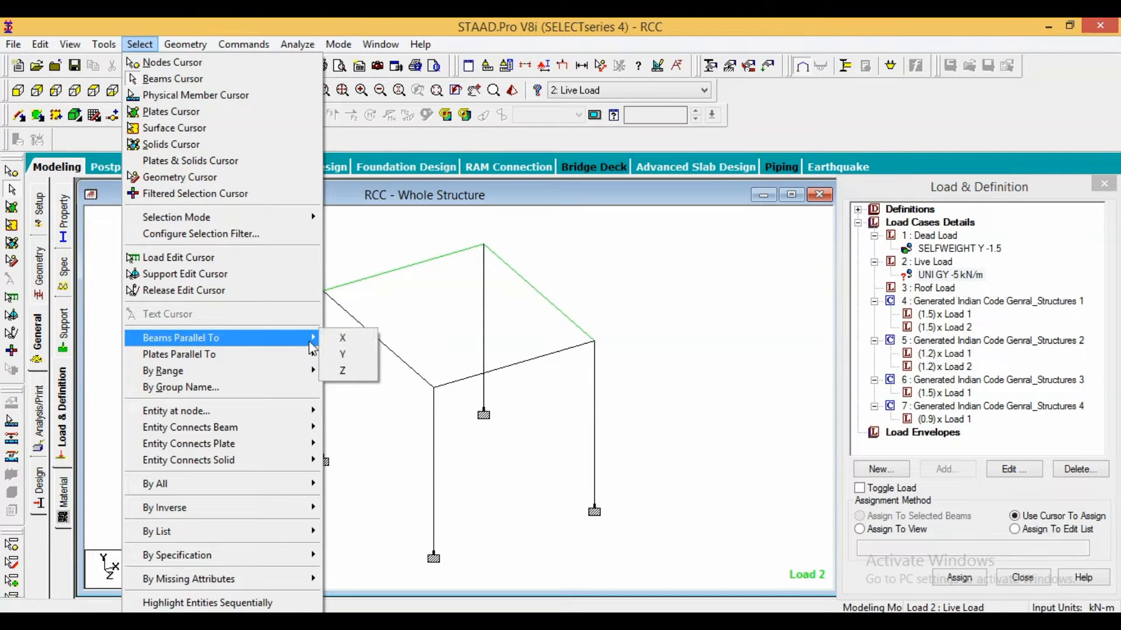
pyautogui.click(346, 340)
pyautogui.click(142, 45)
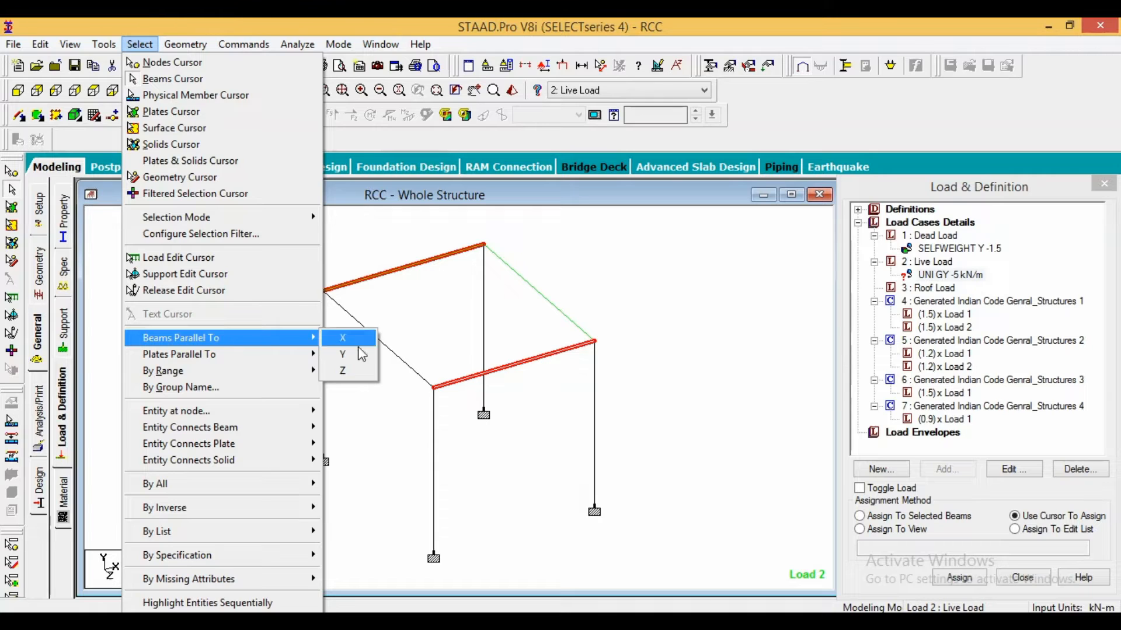
pyautogui.click(358, 370)
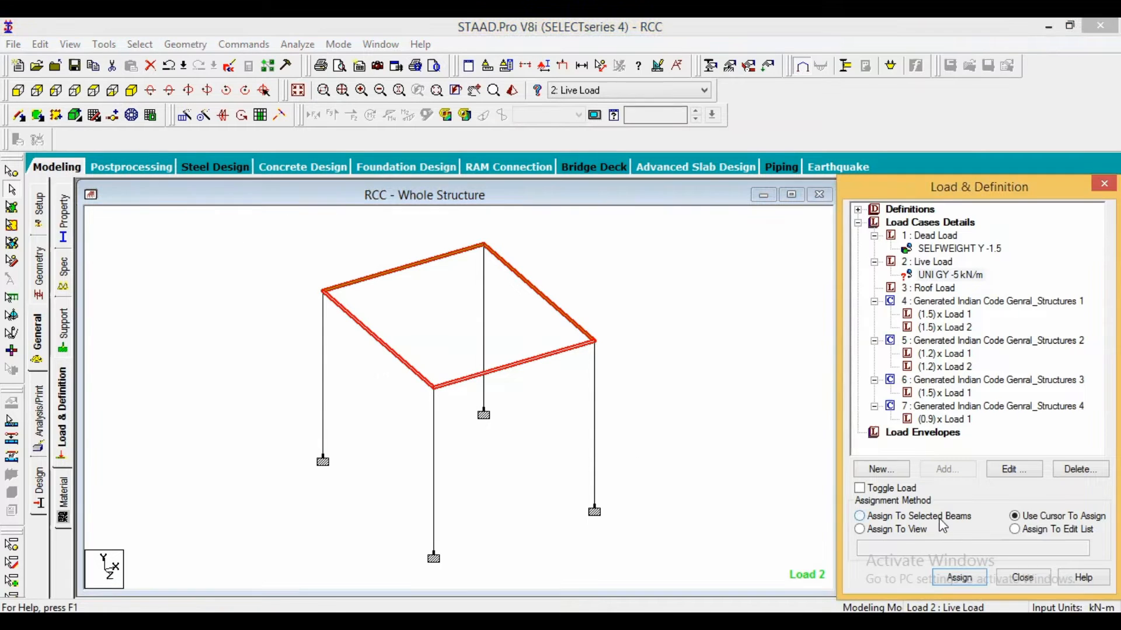
pyautogui.click(940, 517)
pyautogui.click(959, 577)
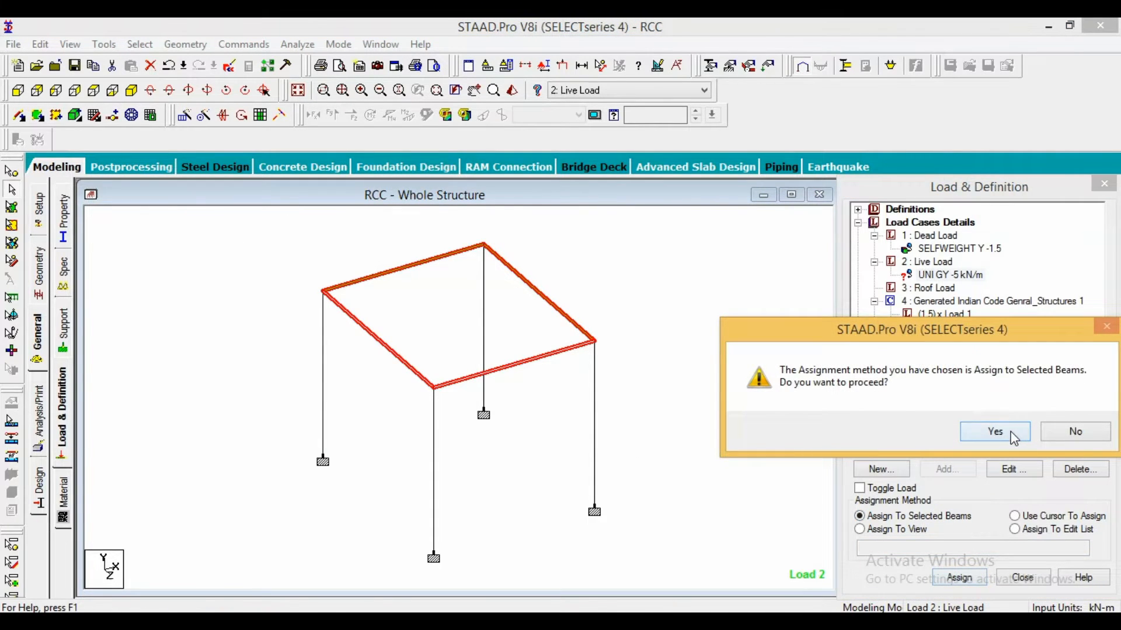
pyautogui.click(995, 432)
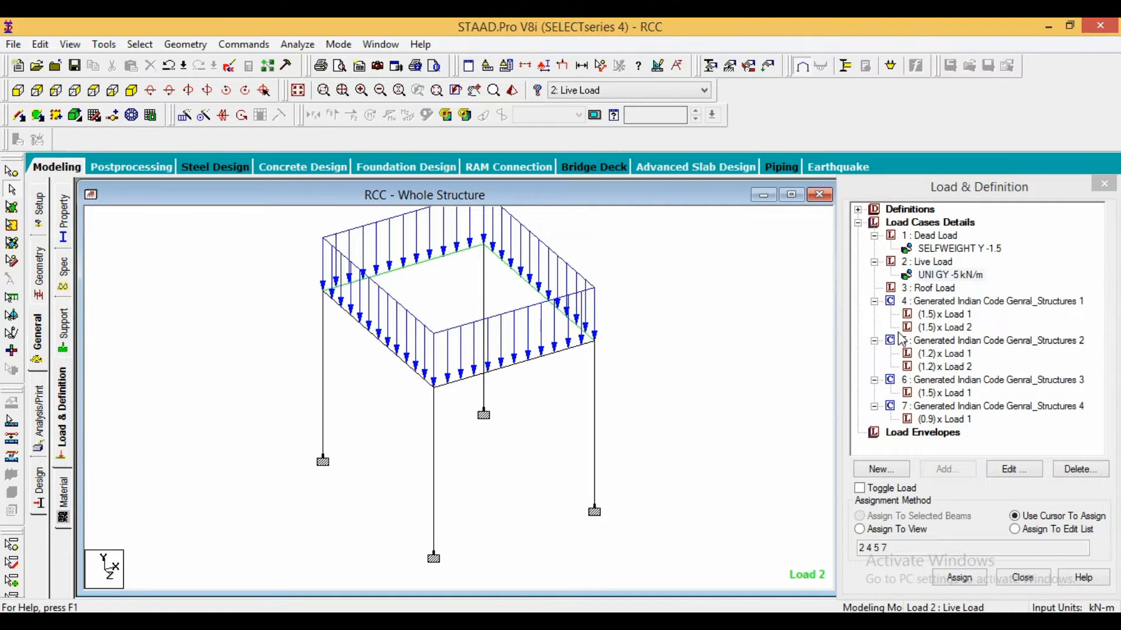
# - Add a floor load of -3 kN/m2 in Global Y, with a Y range from 0 to 3.048 m, to the Roof Load case
pyautogui.click(928, 287)
pyautogui.click(948, 469)
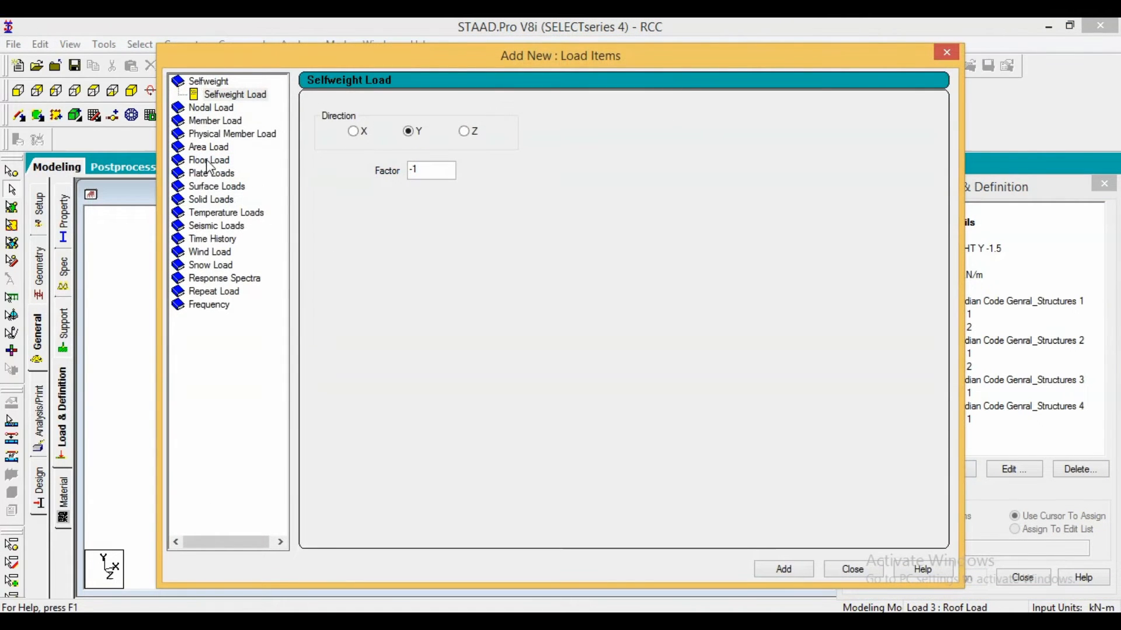
pyautogui.click(209, 164)
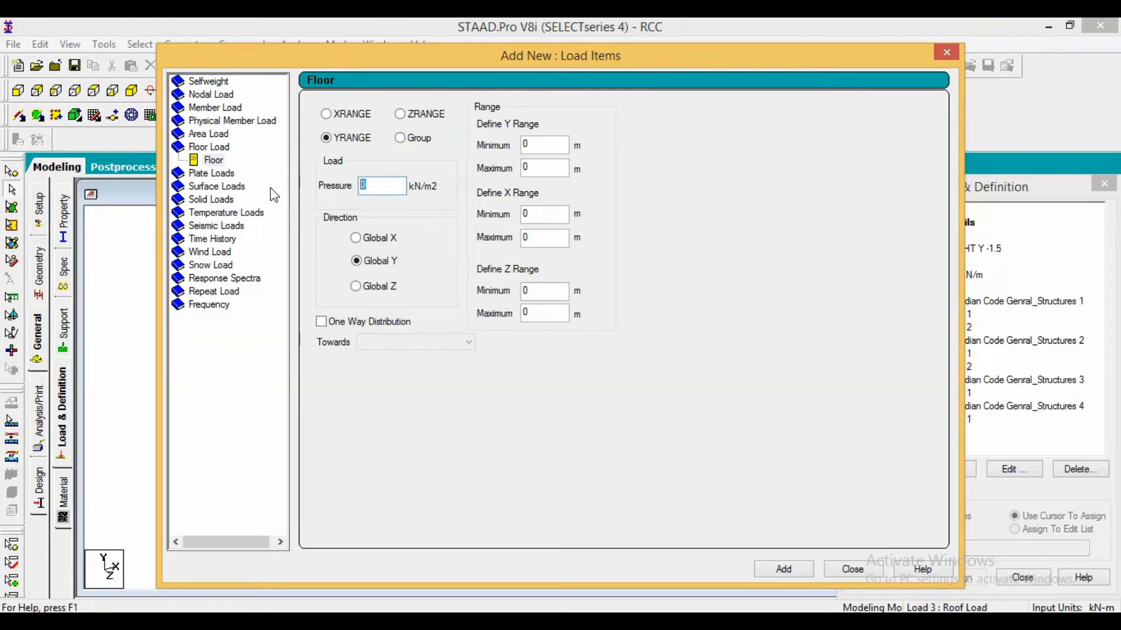
pyautogui.write('-3')
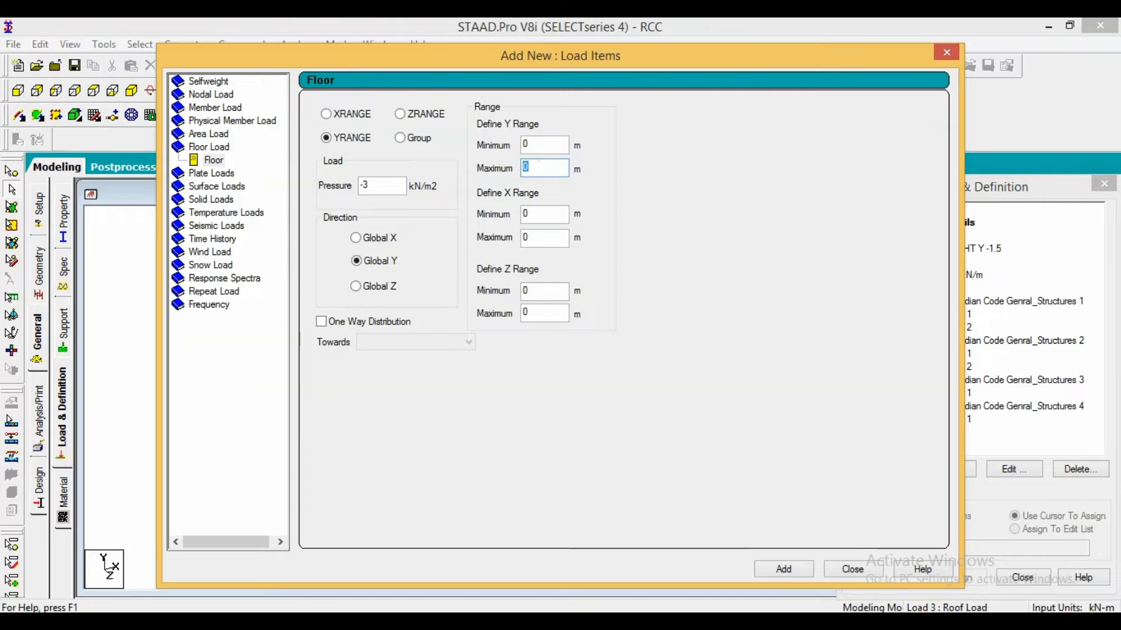
pyautogui.write('3.048')
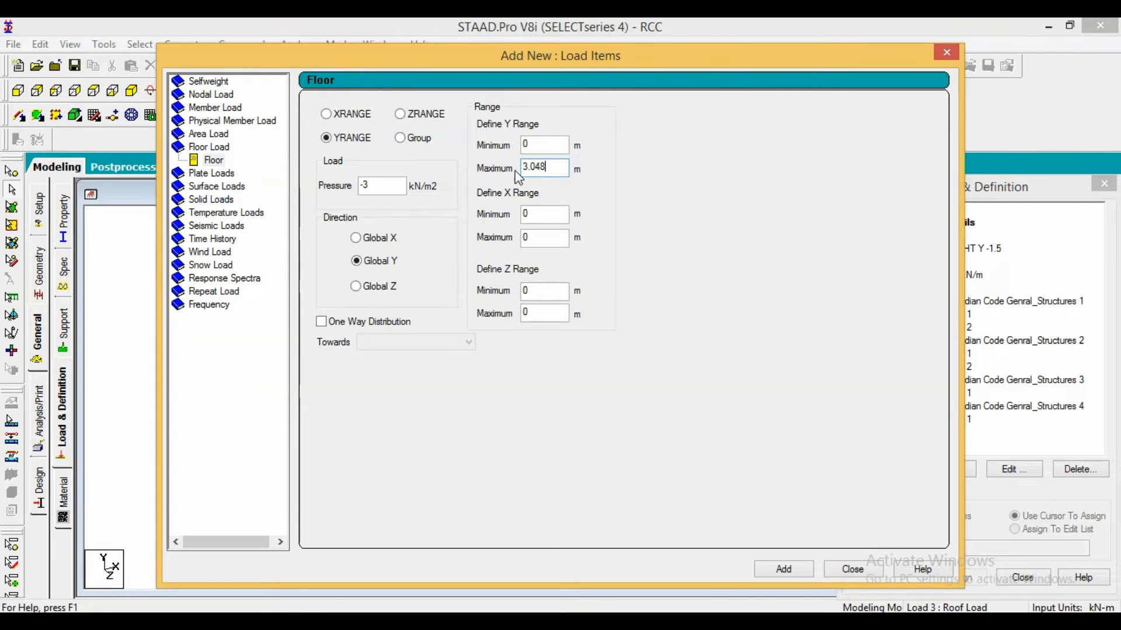
pyautogui.click(783, 569)
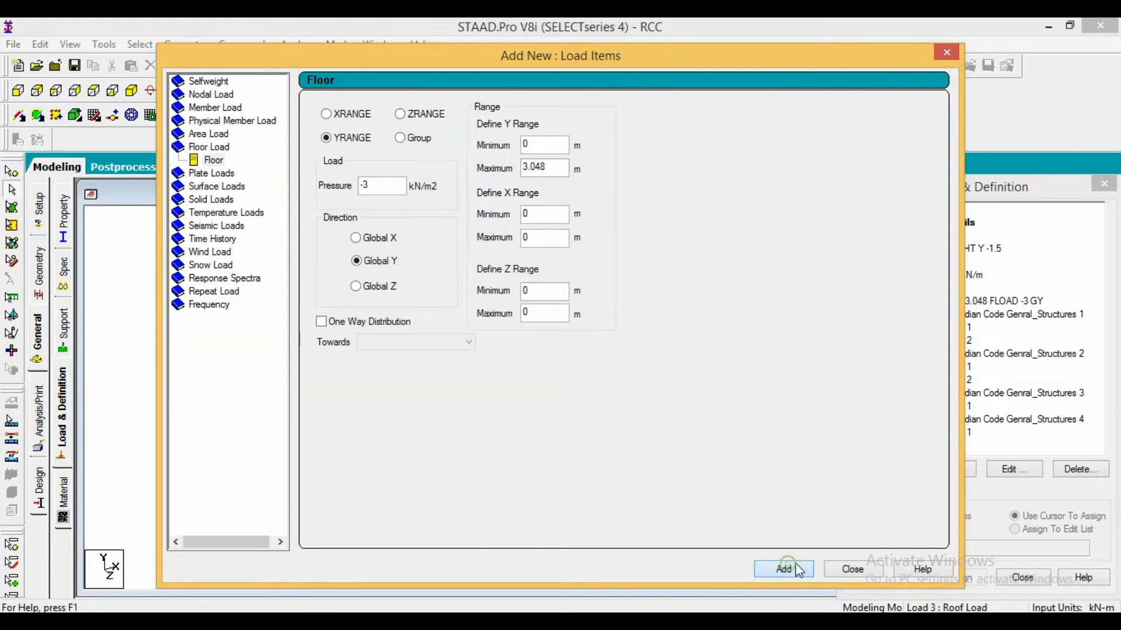
pyautogui.click(864, 572)
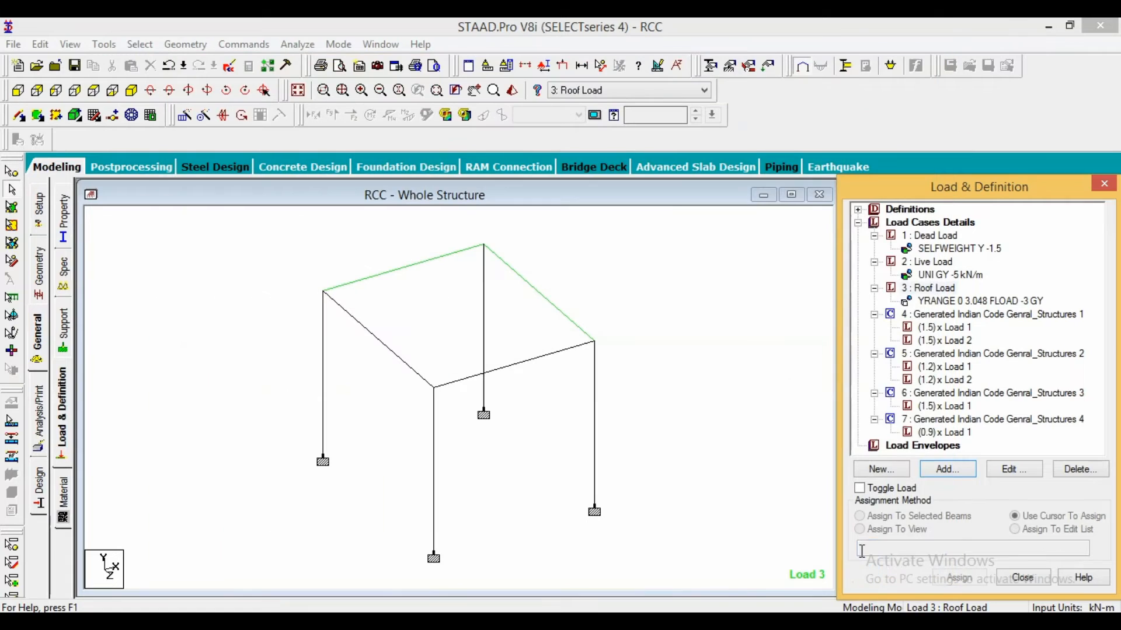
pyautogui.click(960, 303)
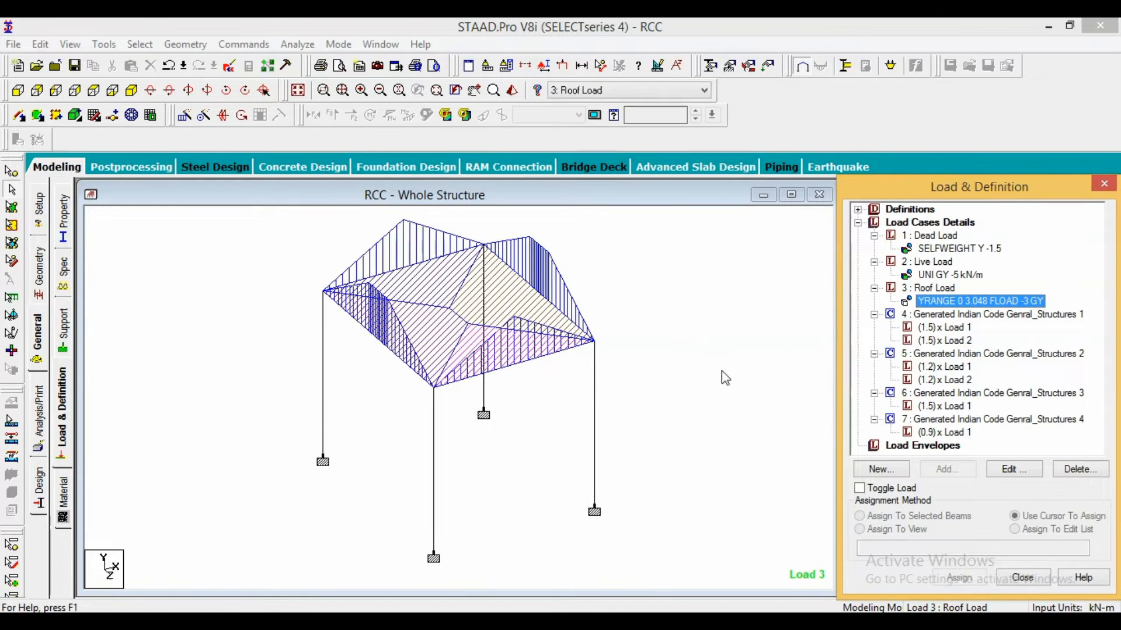
# - Create load envelope 1 of type STRESS containing all available load cases
pyautogui.click(909, 445)
pyautogui.click(943, 469)
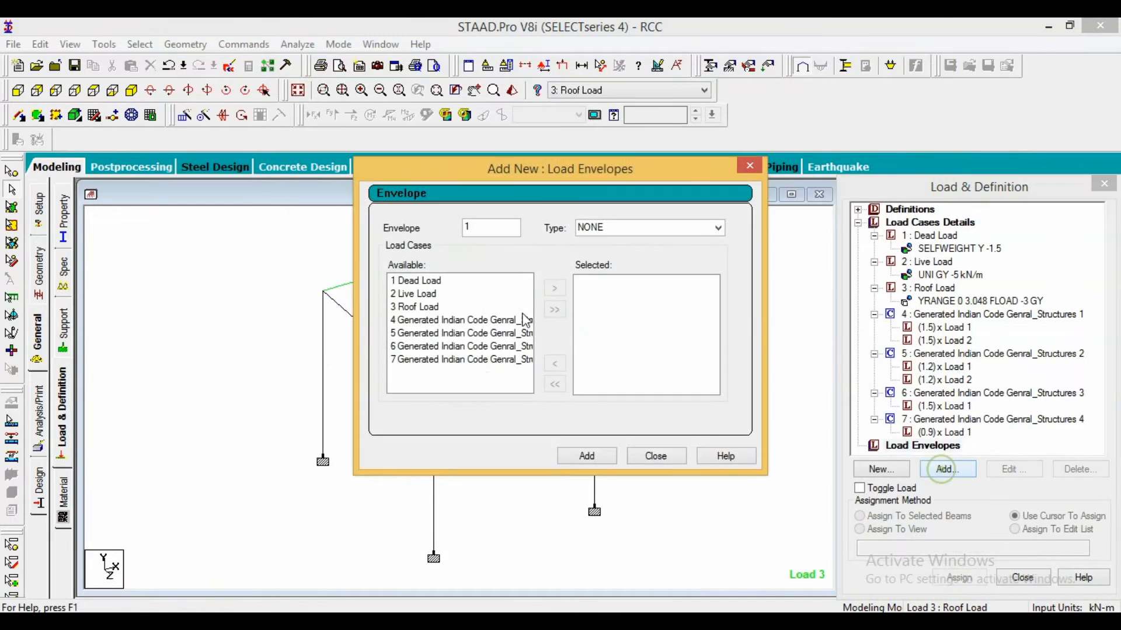
pyautogui.click(719, 228)
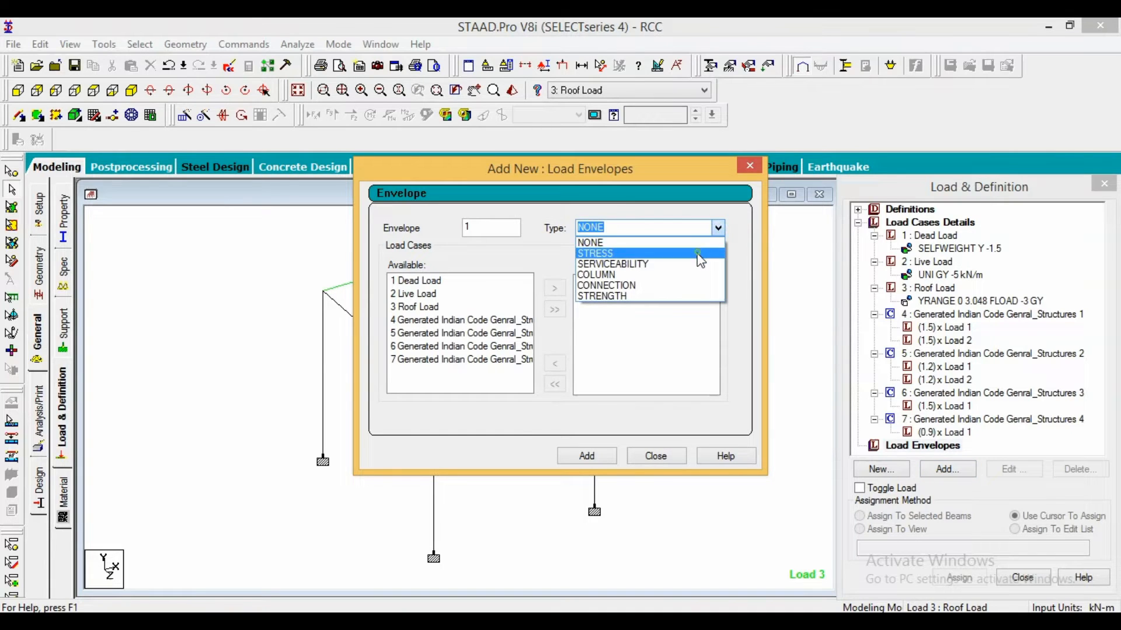
pyautogui.click(701, 251)
pyautogui.click(462, 321)
pyautogui.click(555, 311)
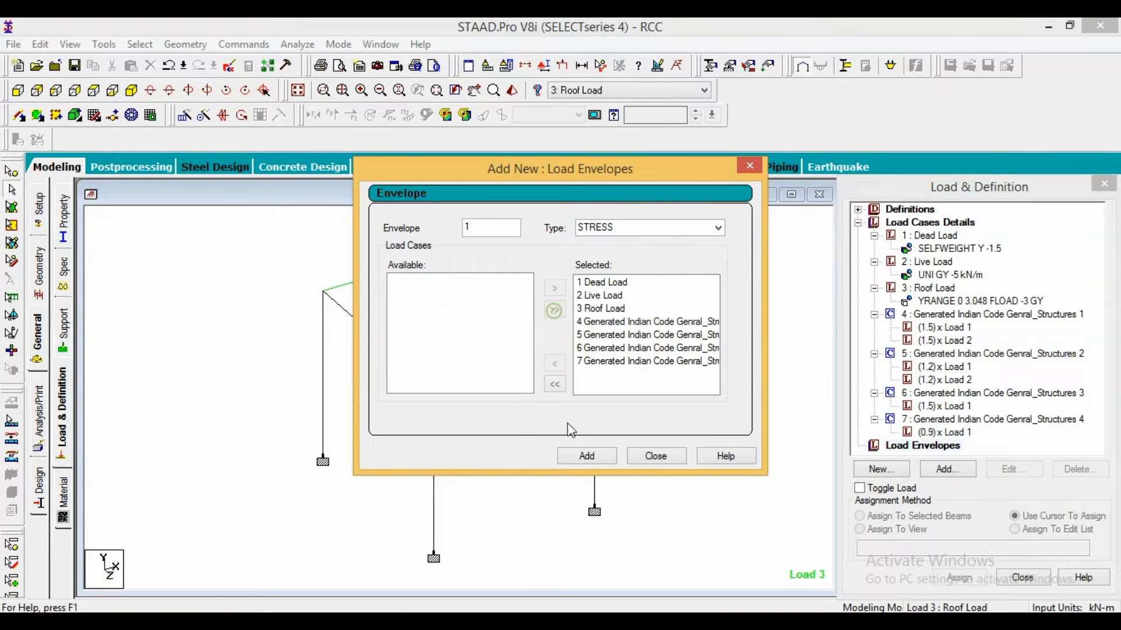
pyautogui.click(577, 457)
# - Create load envelope 2 of type SERVICEABILITY containing all available load cases
pyautogui.click(719, 228)
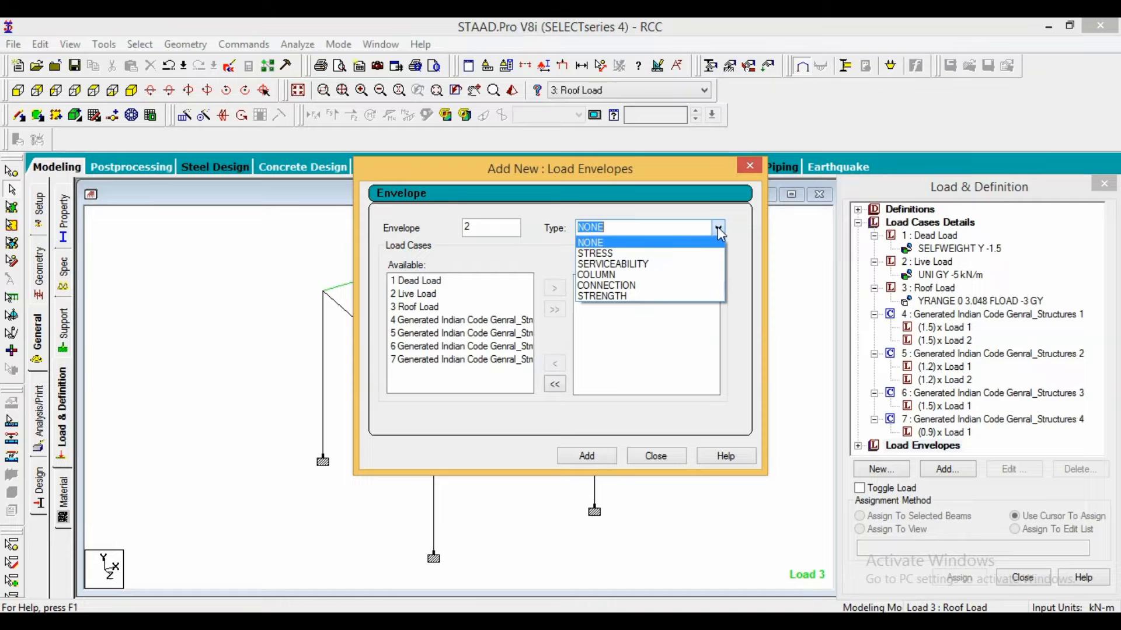
pyautogui.click(703, 264)
pyautogui.click(429, 346)
pyautogui.click(555, 310)
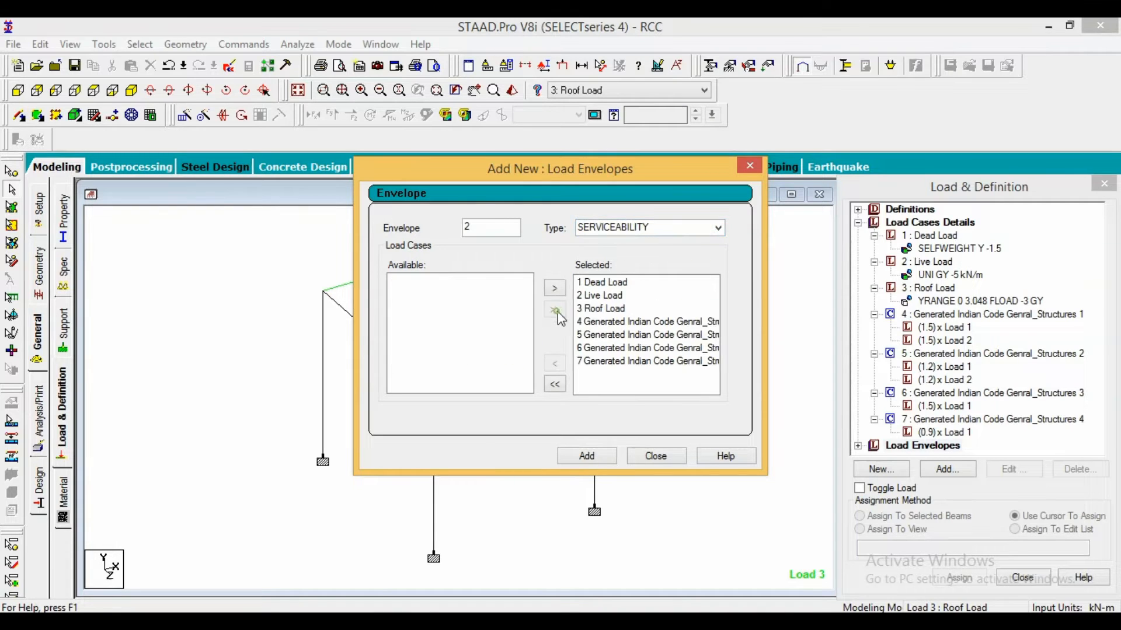
pyautogui.click(572, 459)
# - Create load envelope 3 of type COLUMN containing all available load cases
pyautogui.click(717, 228)
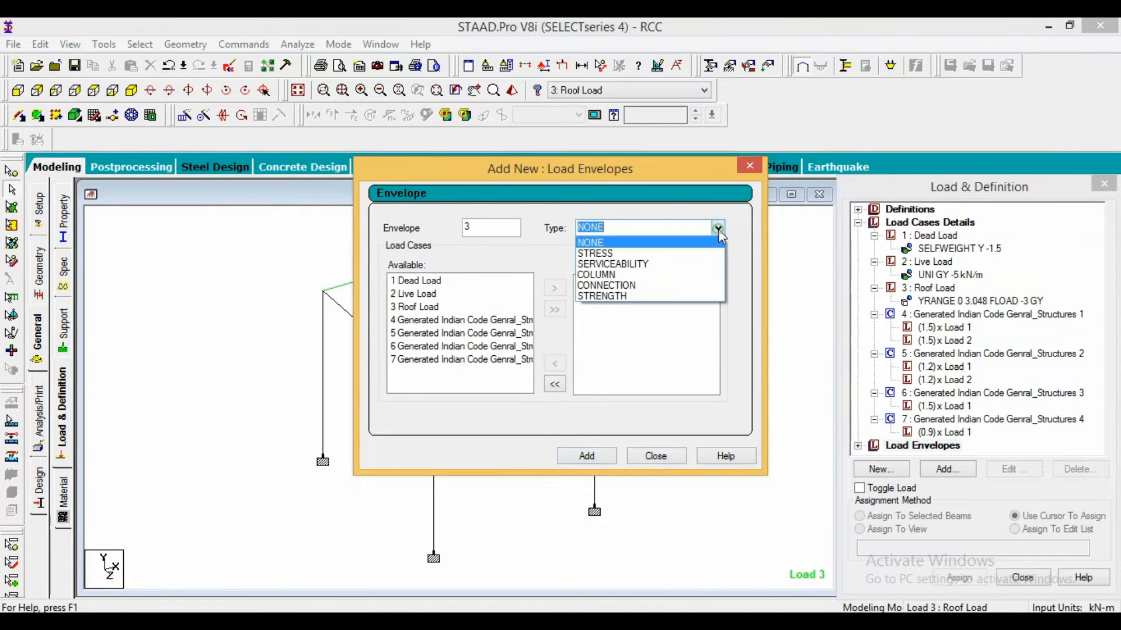
pyautogui.click(677, 276)
pyautogui.click(439, 336)
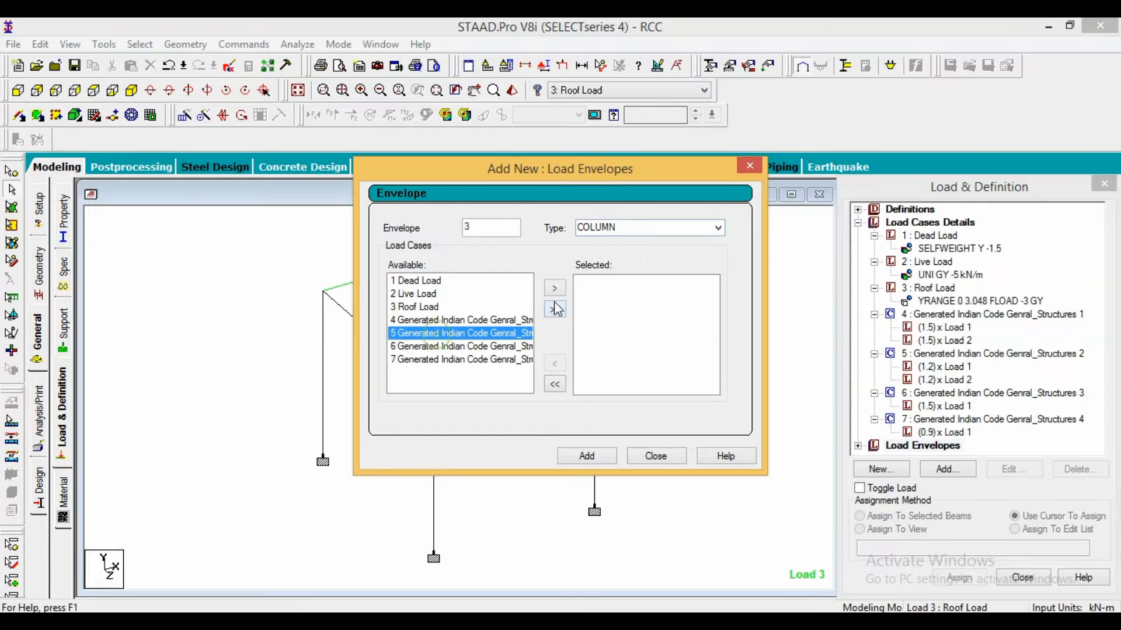
pyautogui.click(555, 309)
pyautogui.click(595, 454)
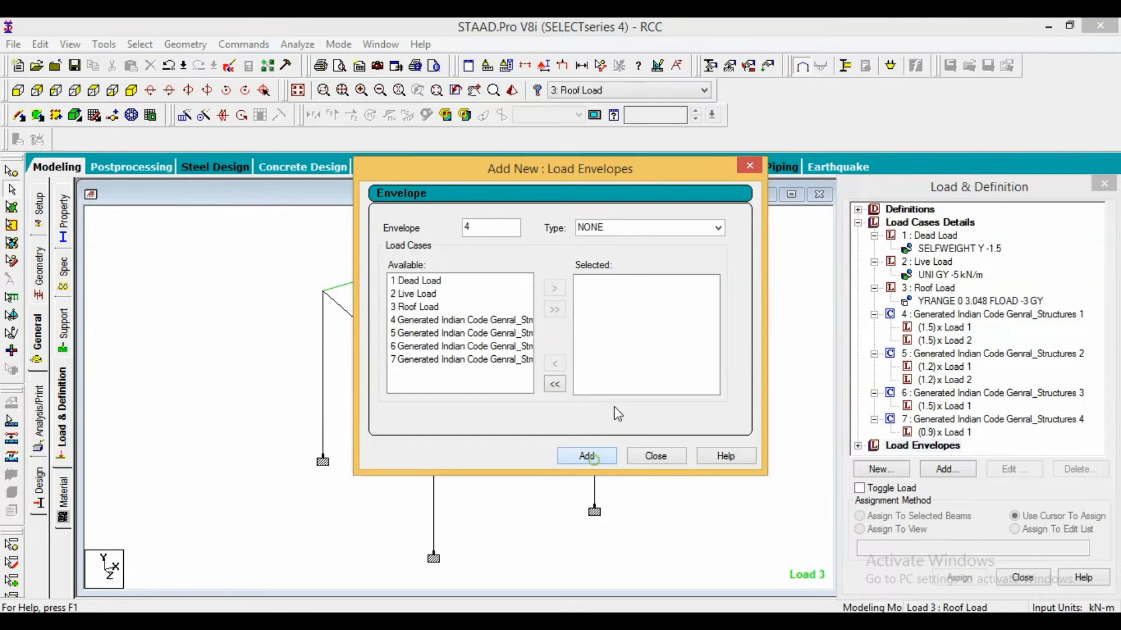
# - Create load envelope 4 of type STRENGTH with all available load cases and expand the list of defined envelopes
pyautogui.click(721, 229)
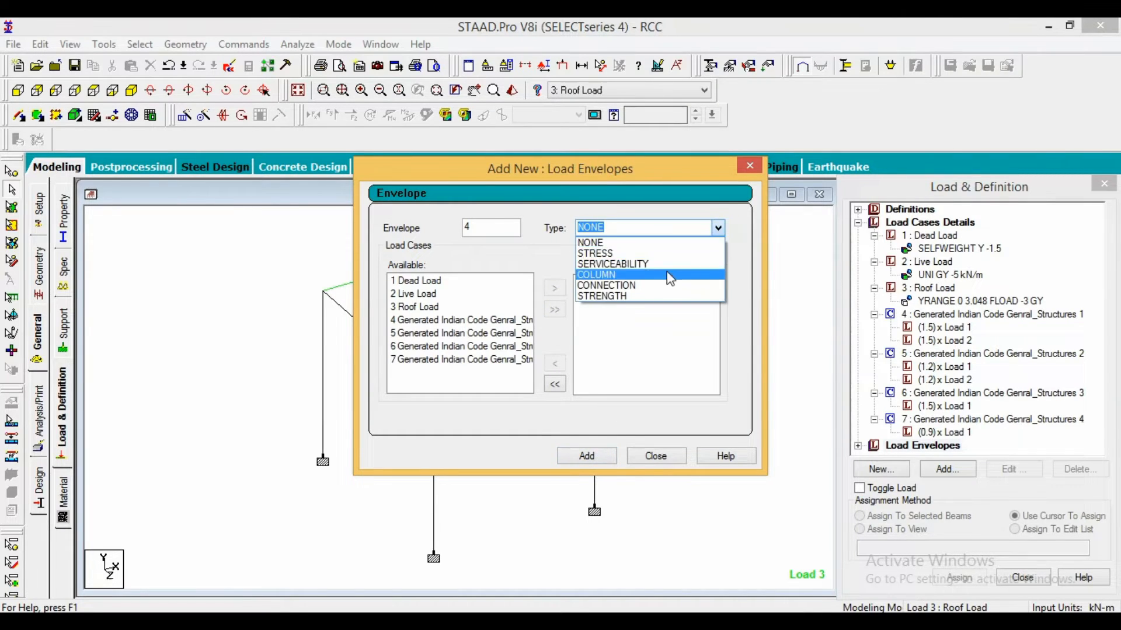
pyautogui.click(653, 296)
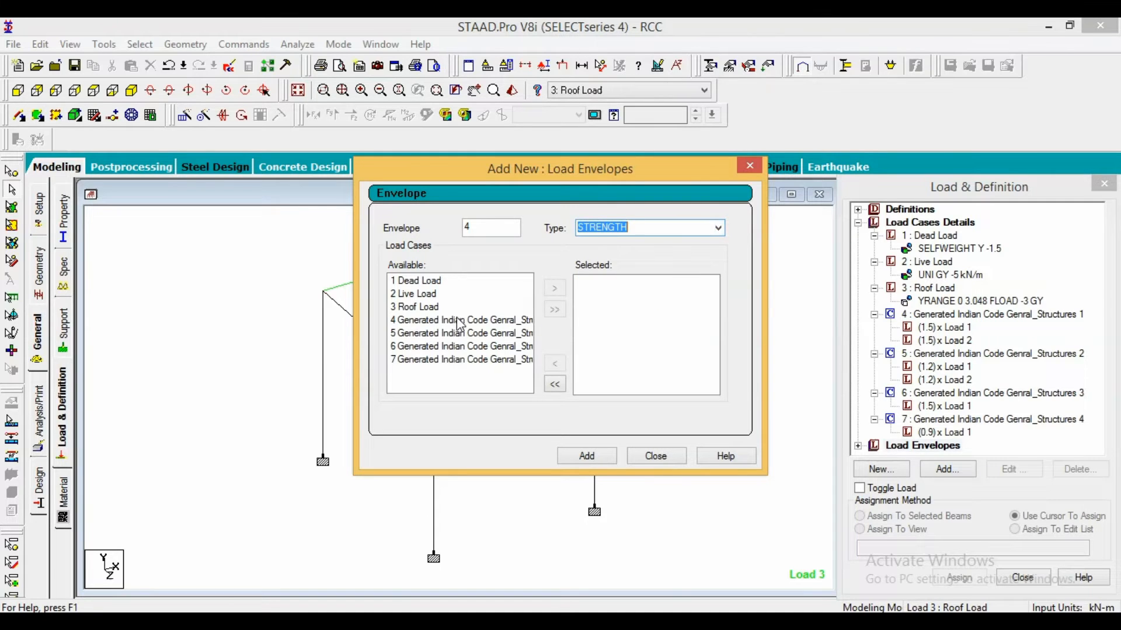
pyautogui.click(461, 320)
pyautogui.click(556, 310)
pyautogui.click(600, 461)
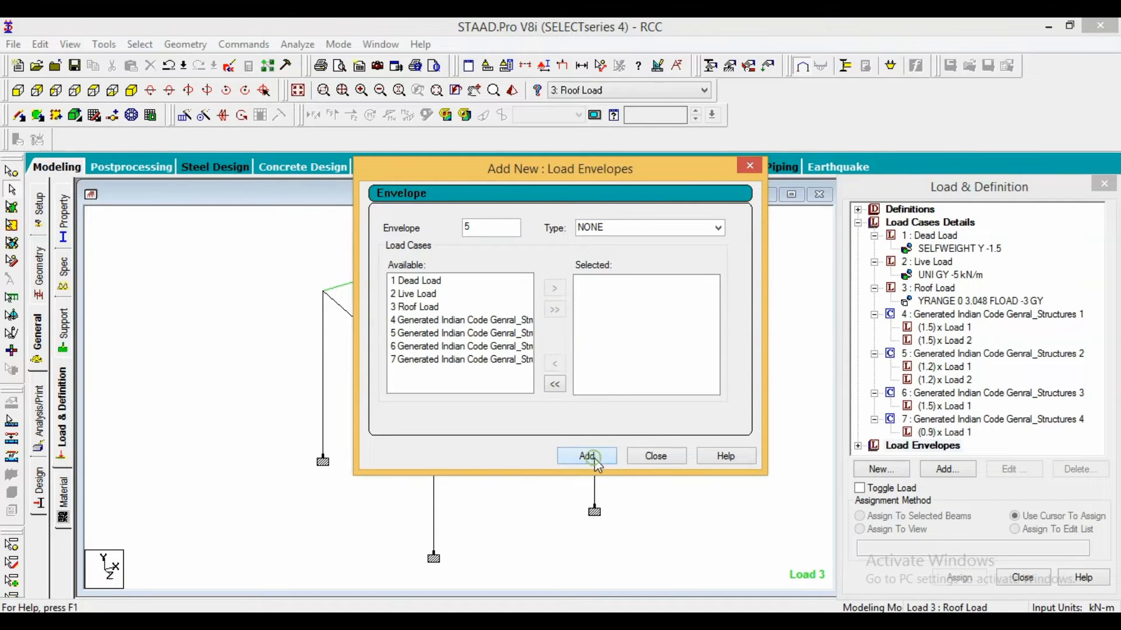
pyautogui.click(655, 456)
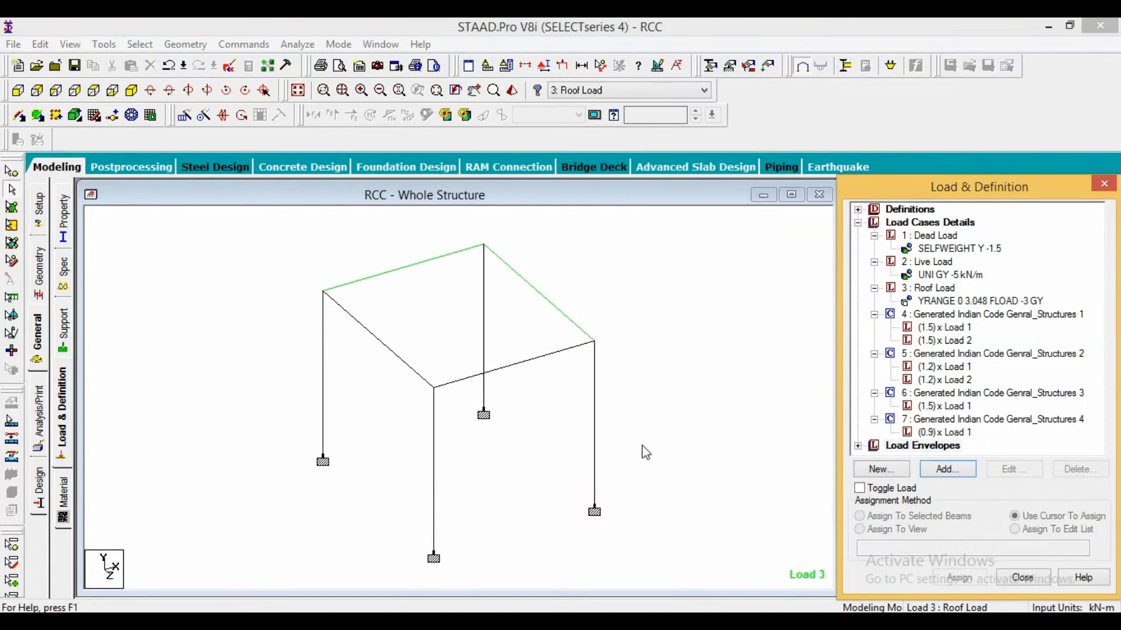
pyautogui.click(857, 446)
pyautogui.click(768, 336)
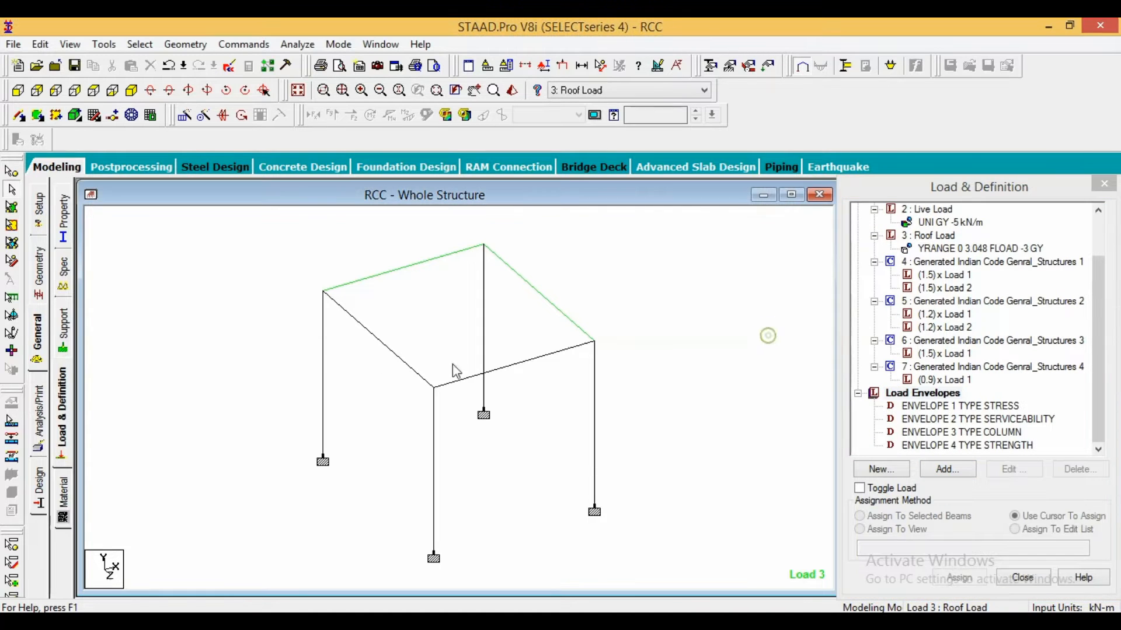
# - Add a Perform Analysis command with the print option All
pyautogui.click(36, 426)
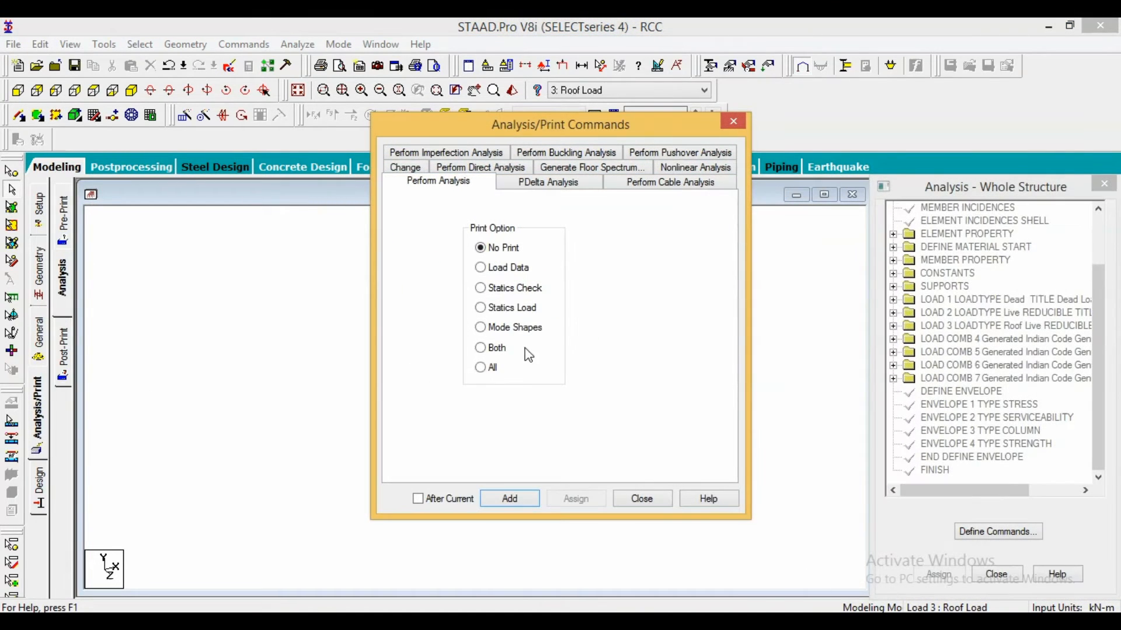
pyautogui.click(516, 499)
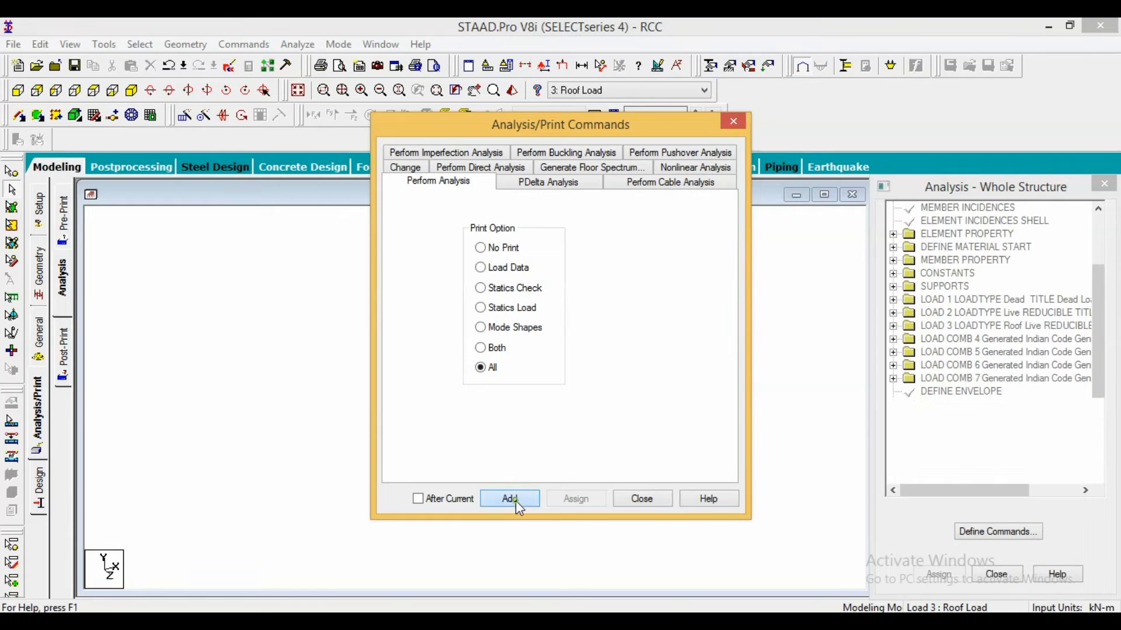
pyautogui.click(634, 498)
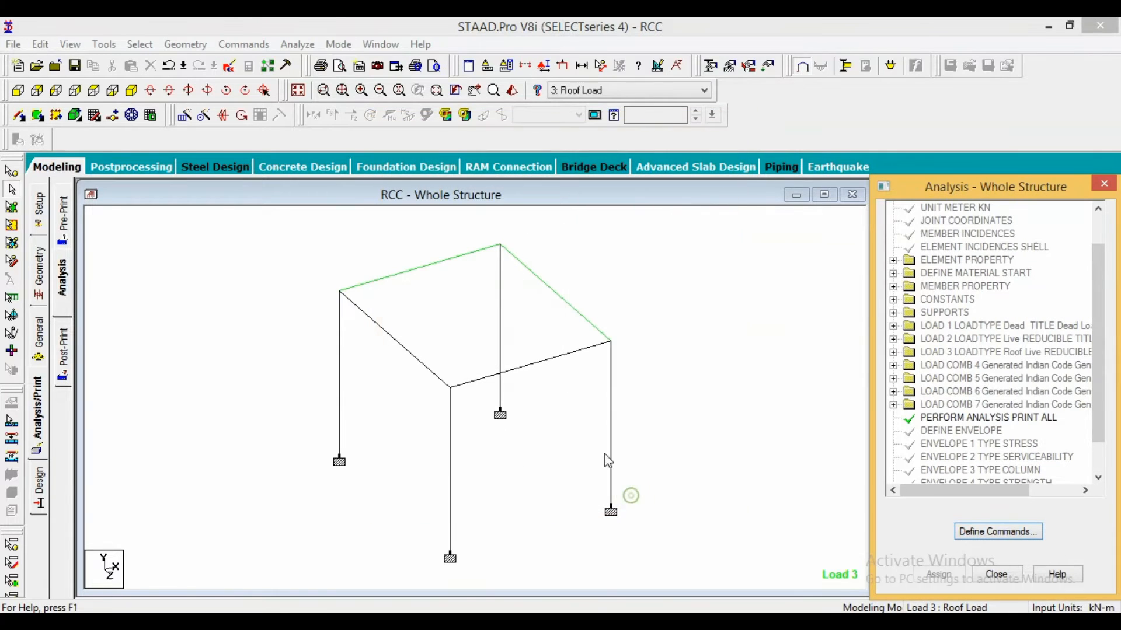
# - Run the structural analysis and finish it with the Stay in Modeling Mode option
pyautogui.click(298, 44)
pyautogui.click(318, 59)
pyautogui.click(462, 340)
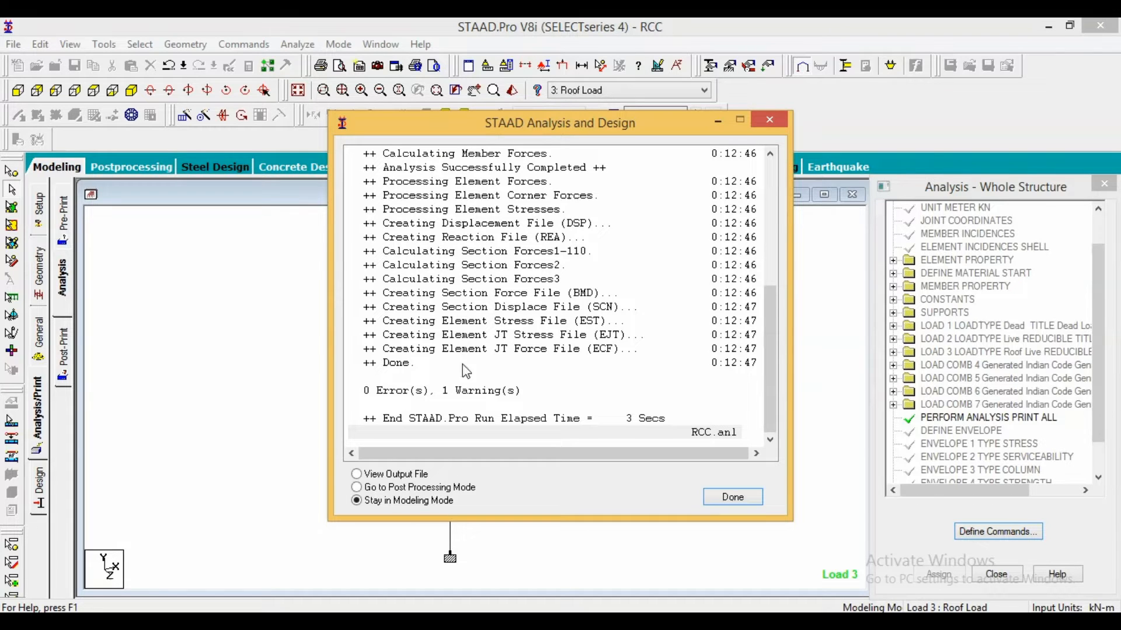
pyautogui.click(733, 499)
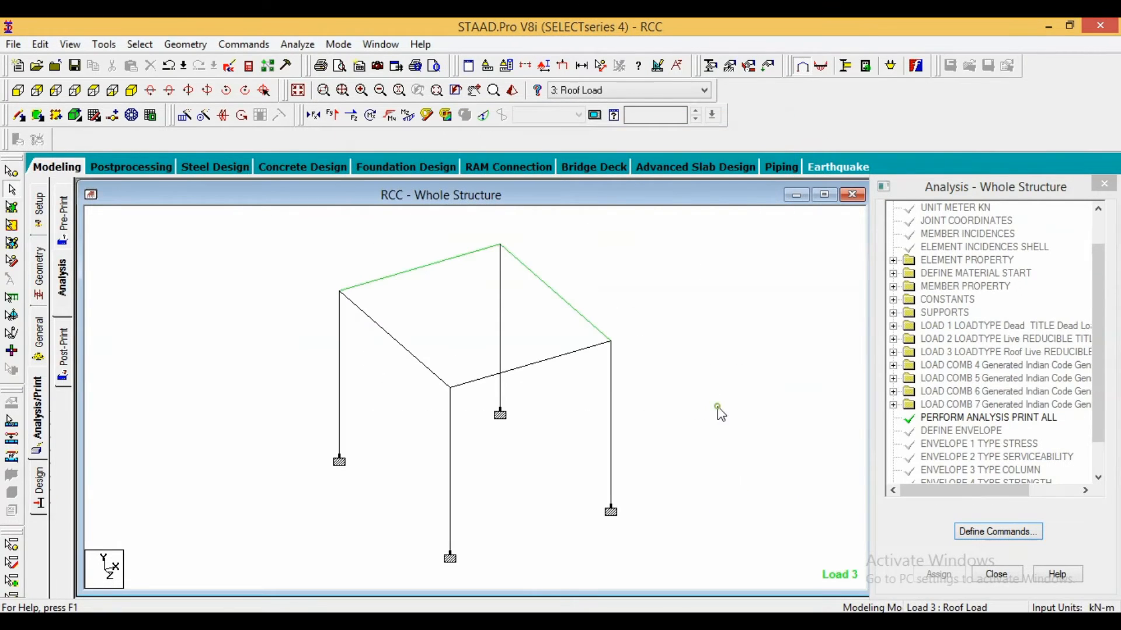
# - Open the design page and check the structure type in the title of Drawing1.pdf in Adobe Acrobat, returning to STAAD.Pro
pyautogui.click(45, 479)
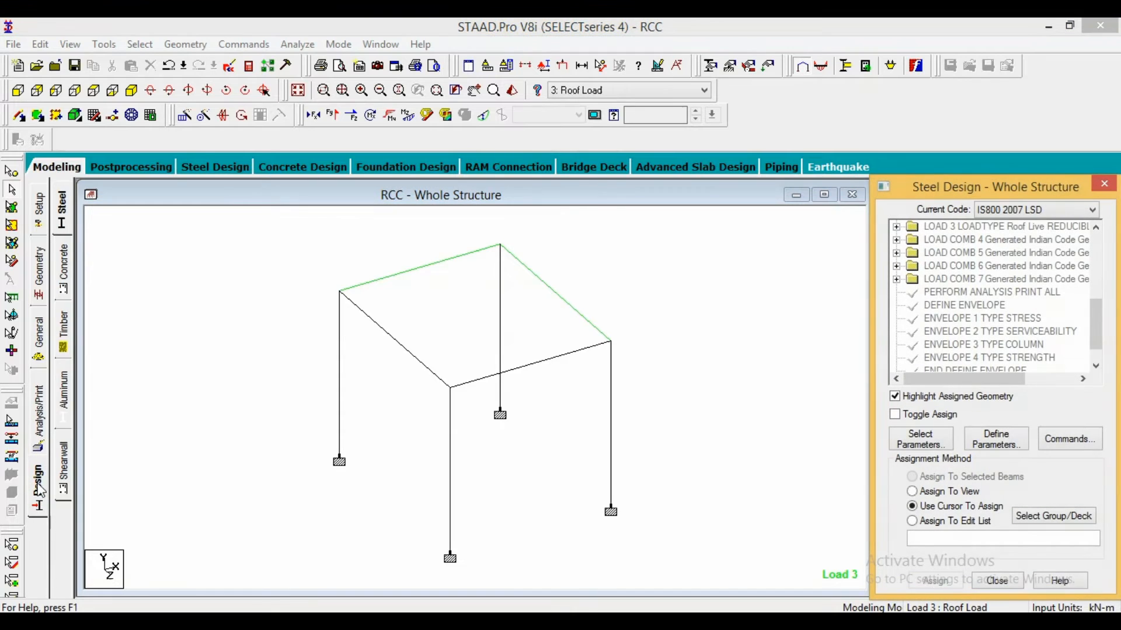
pyautogui.click(435, 623)
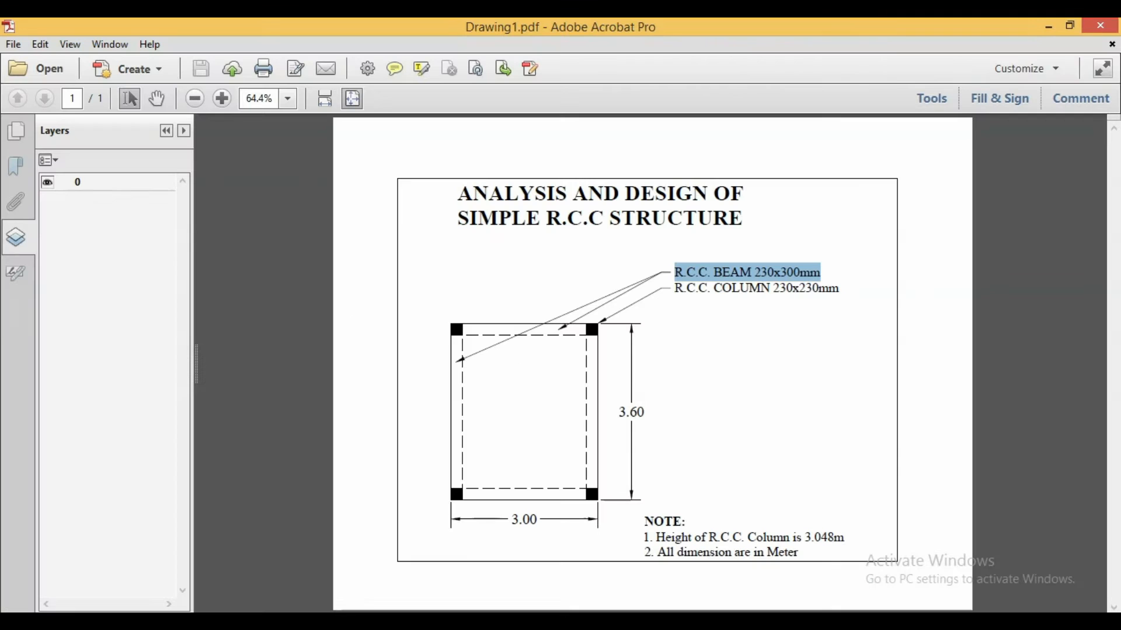
pyautogui.moveTo(549, 222); pyautogui.dragTo(698, 219)
pyautogui.click(396, 623)
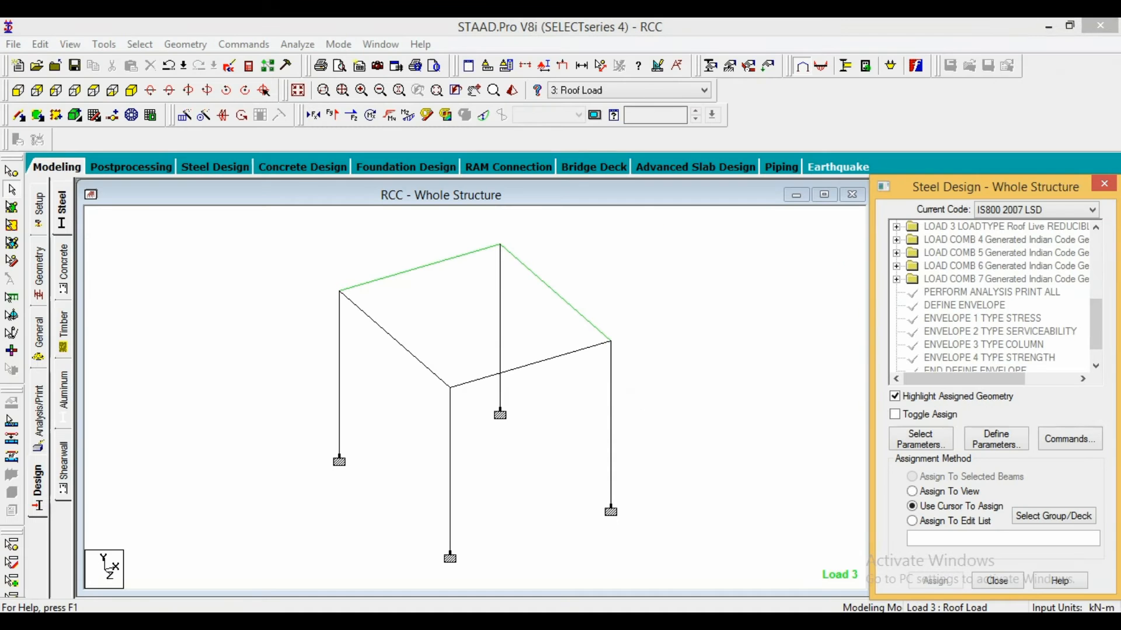
# - For IS456 concrete design, reduce the selected parameters to only Fc, Fymain and Fysec
pyautogui.click(63, 274)
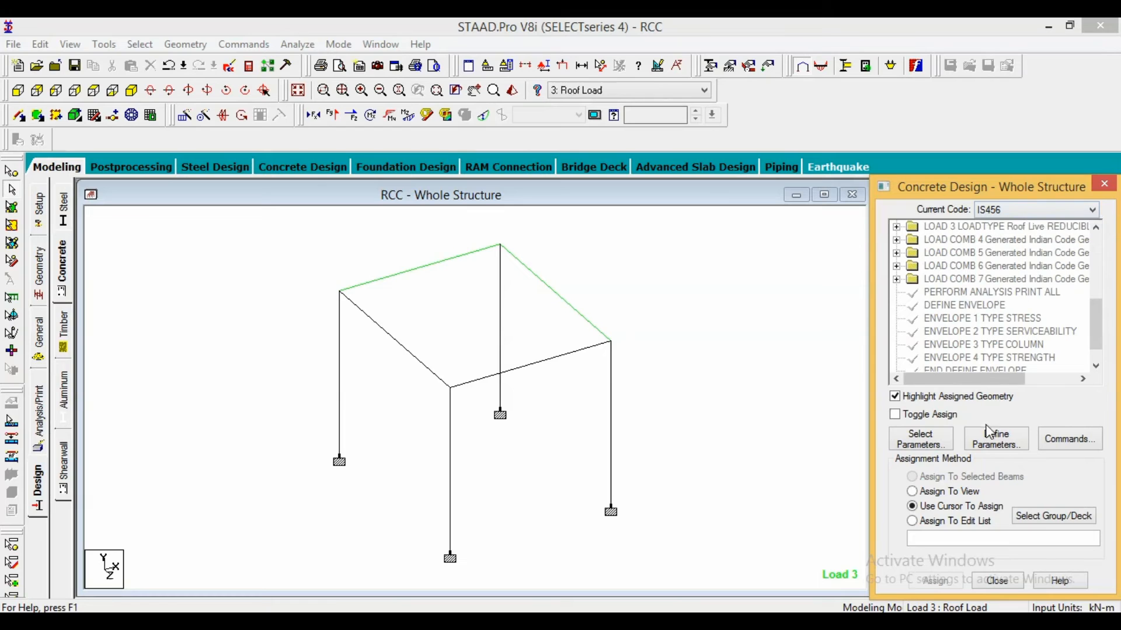
pyautogui.click(922, 442)
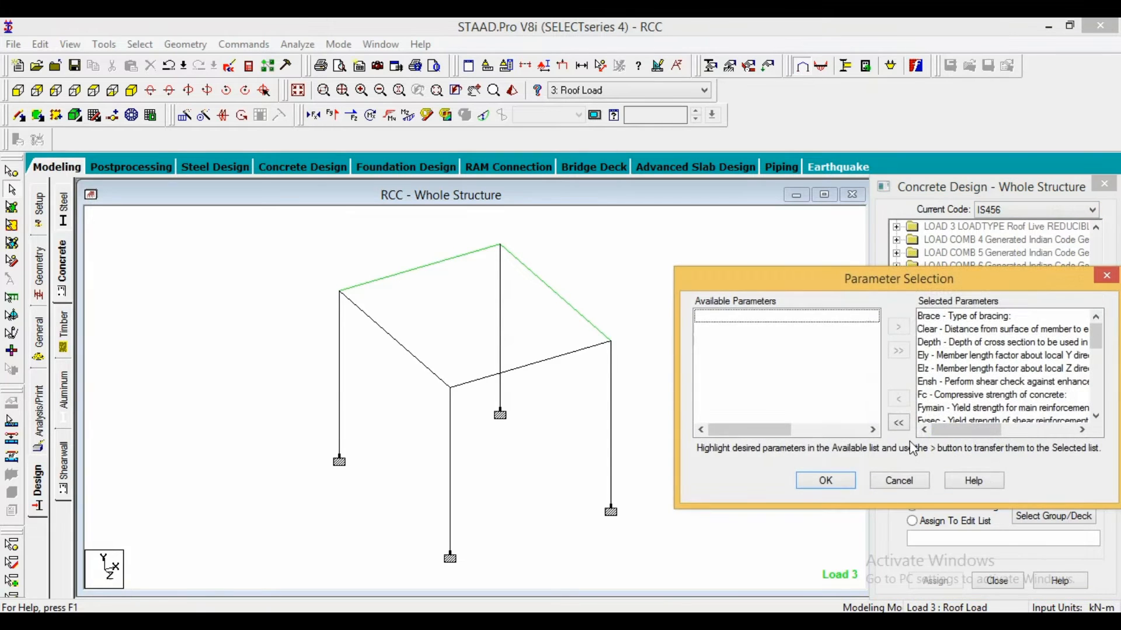
pyautogui.click(899, 424)
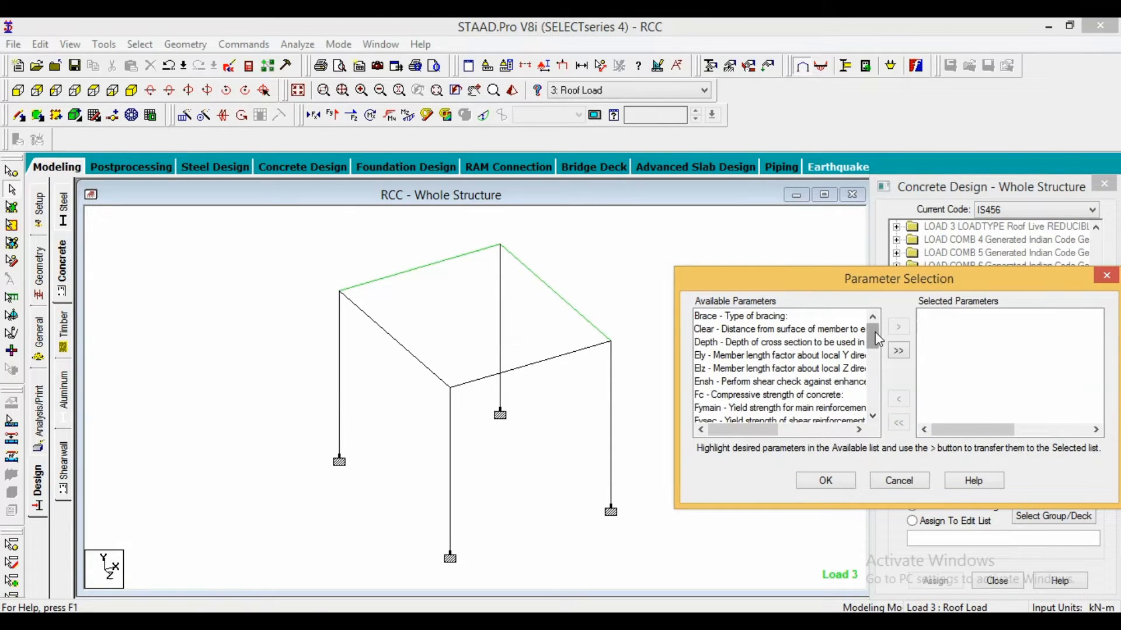
pyautogui.moveTo(878, 339); pyautogui.dragTo(877, 346)
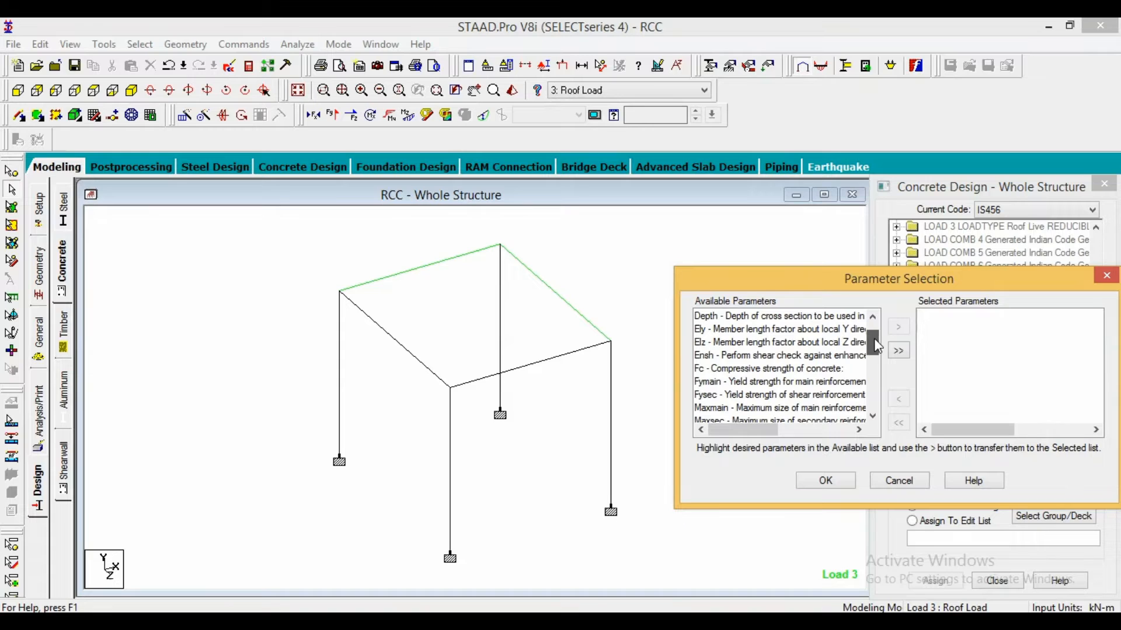
pyautogui.click(806, 374)
pyautogui.keyDown('ctrl'); pyautogui.click(807, 382); pyautogui.keyUp('ctrl')
pyautogui.keyDown('ctrl'); pyautogui.click(807, 395); pyautogui.keyUp('ctrl')
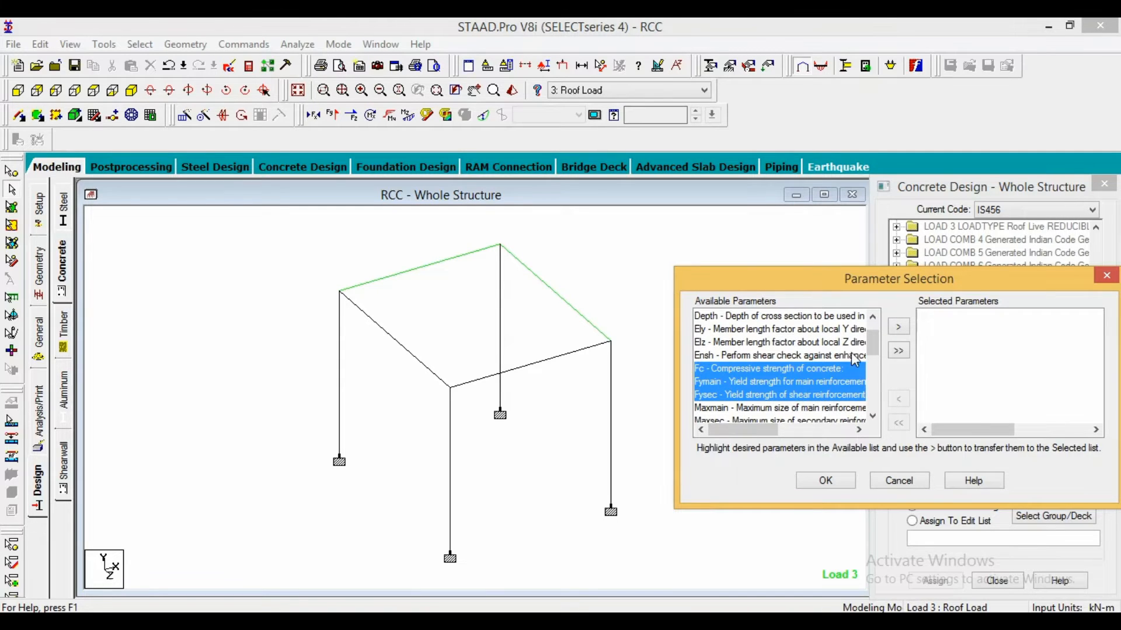
pyautogui.click(898, 327)
pyautogui.click(839, 492)
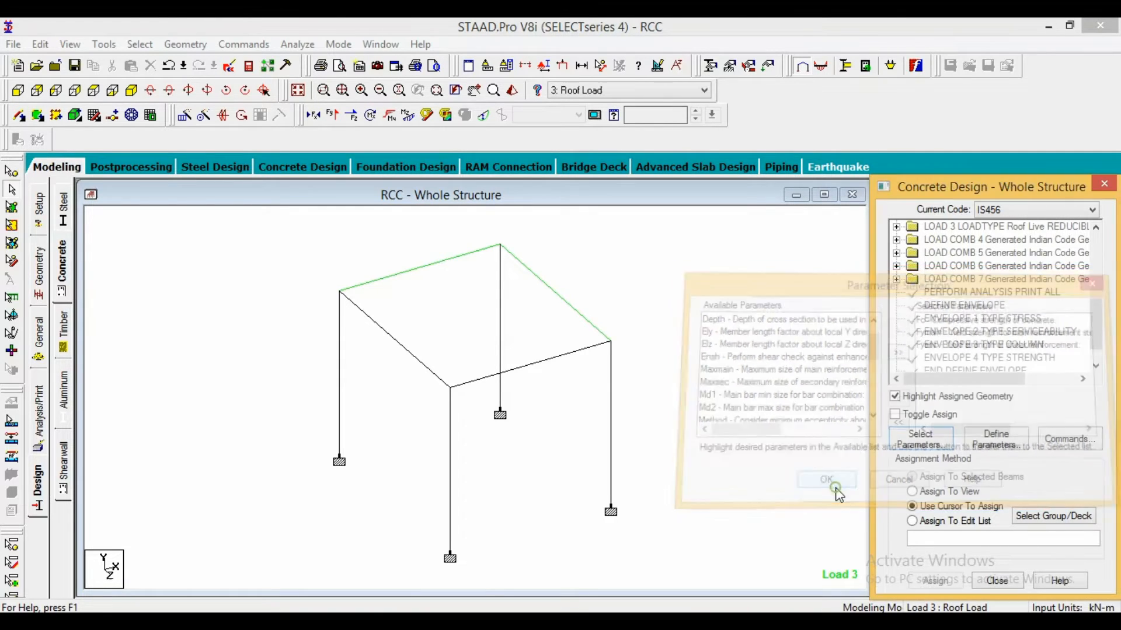
# - Add the FC design parameter with a concrete compressive strength of 20000 kN/m2
pyautogui.click(999, 442)
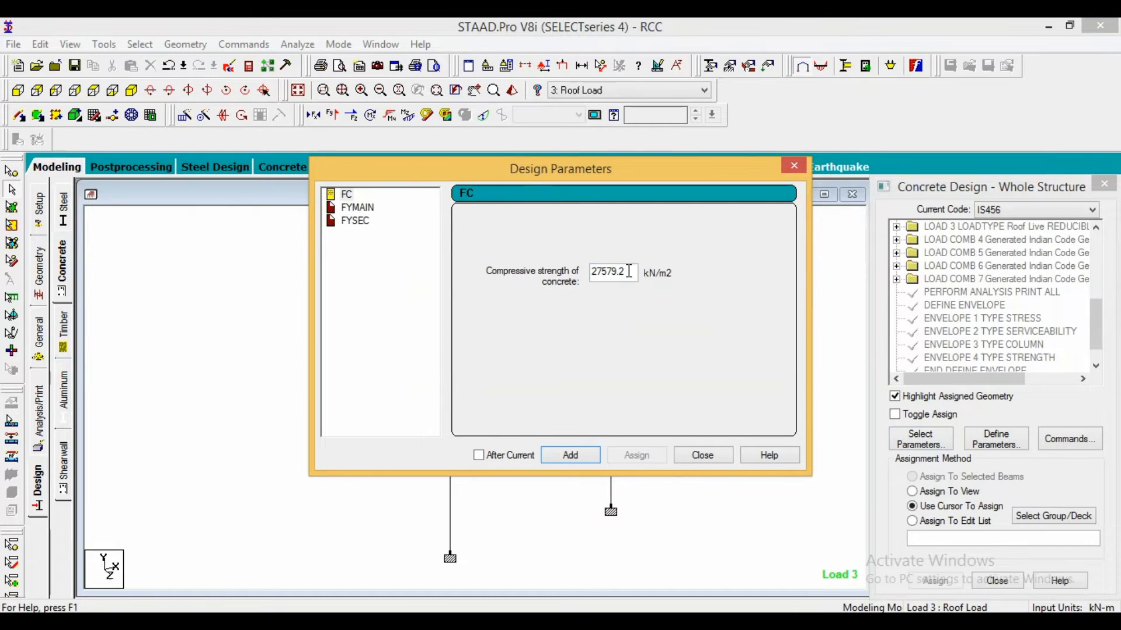
pyautogui.moveTo(629, 271); pyautogui.dragTo(591, 271)
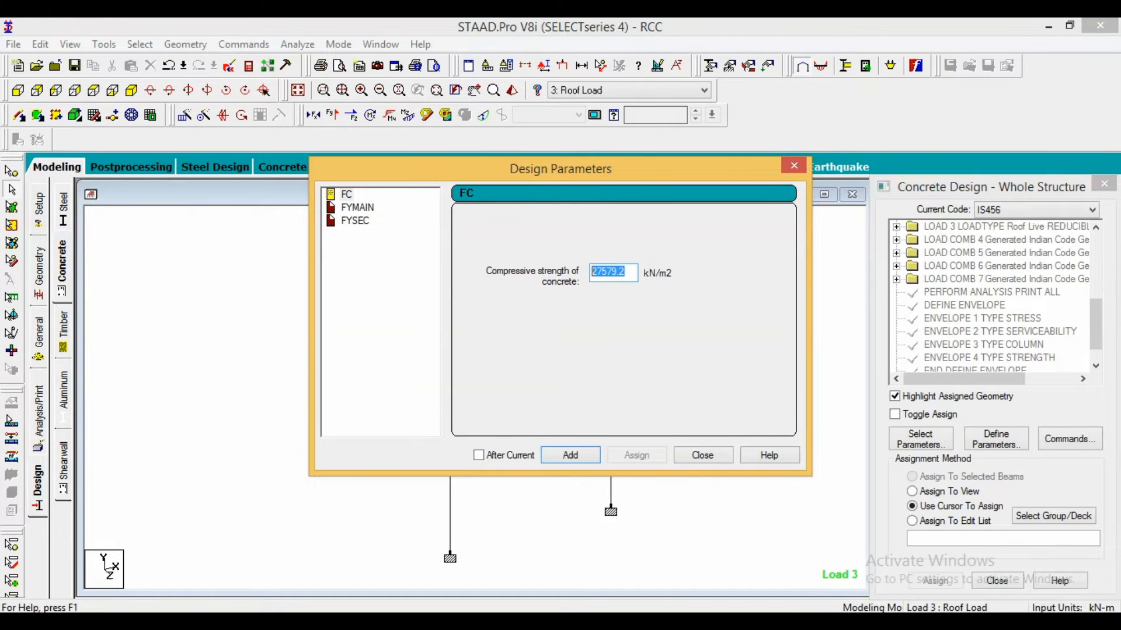
pyautogui.write('20000')
pyautogui.click(589, 457)
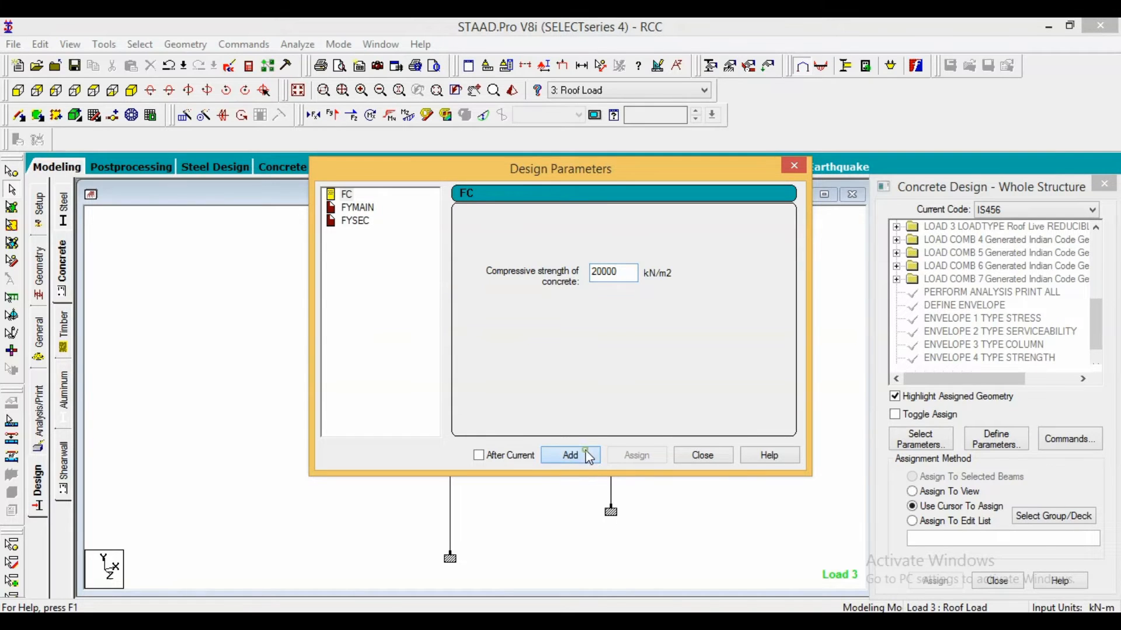
# - Add the FYMAIN design parameter with a main reinforcement yield strength of 415000 kN/m2
pyautogui.click(361, 211)
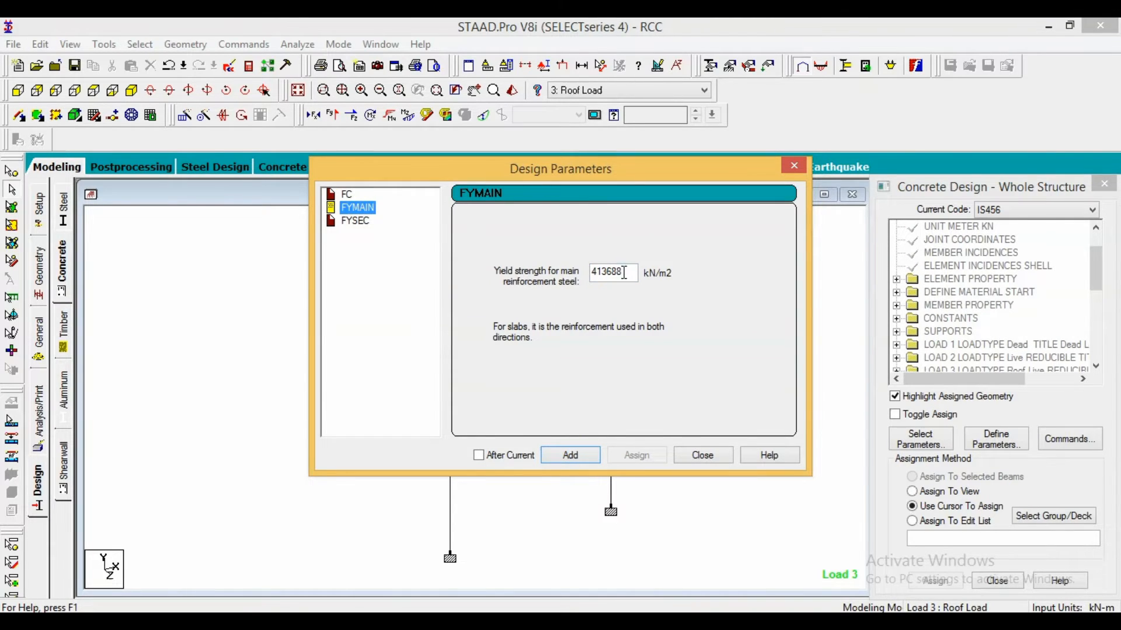
pyautogui.moveTo(624, 273); pyautogui.dragTo(581, 275)
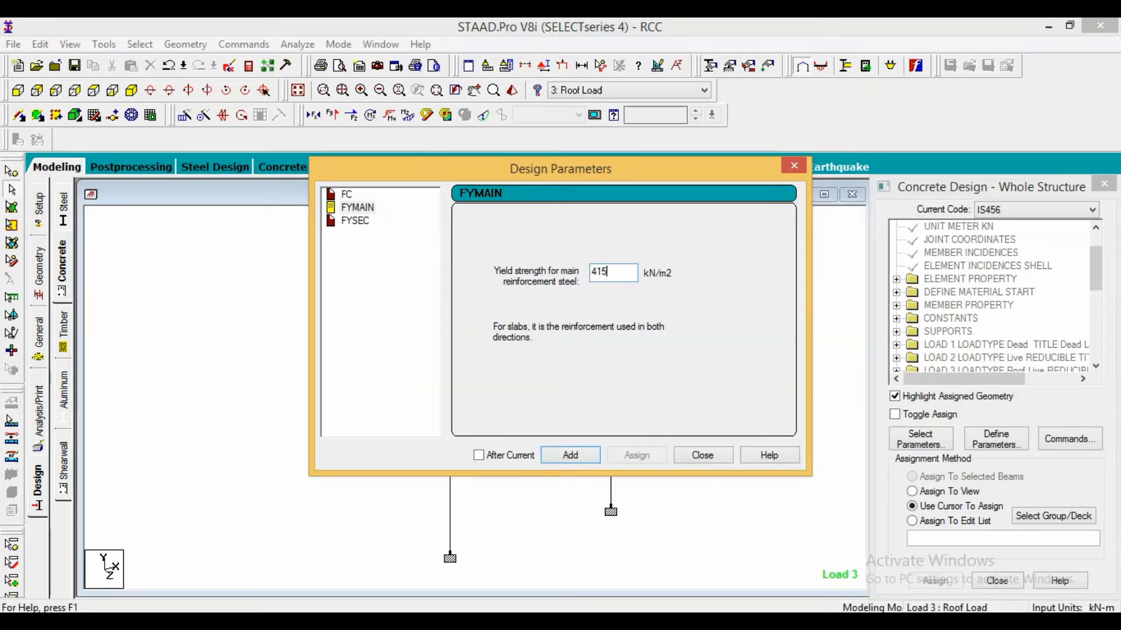
pyautogui.write('415000')
pyautogui.click(594, 456)
# - Add the FYSEC design parameter with a shear reinforcement yield strength of 415000 kN/m2 and finish defining parameters
pyautogui.click(362, 222)
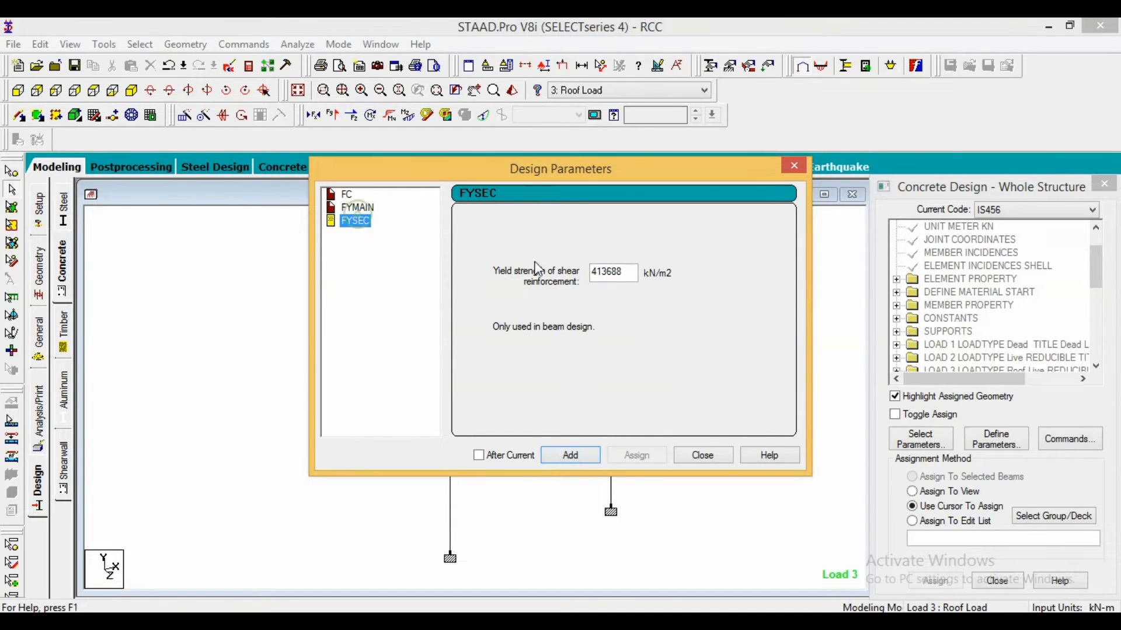
pyautogui.moveTo(629, 277); pyautogui.dragTo(575, 290)
pyautogui.write('4')
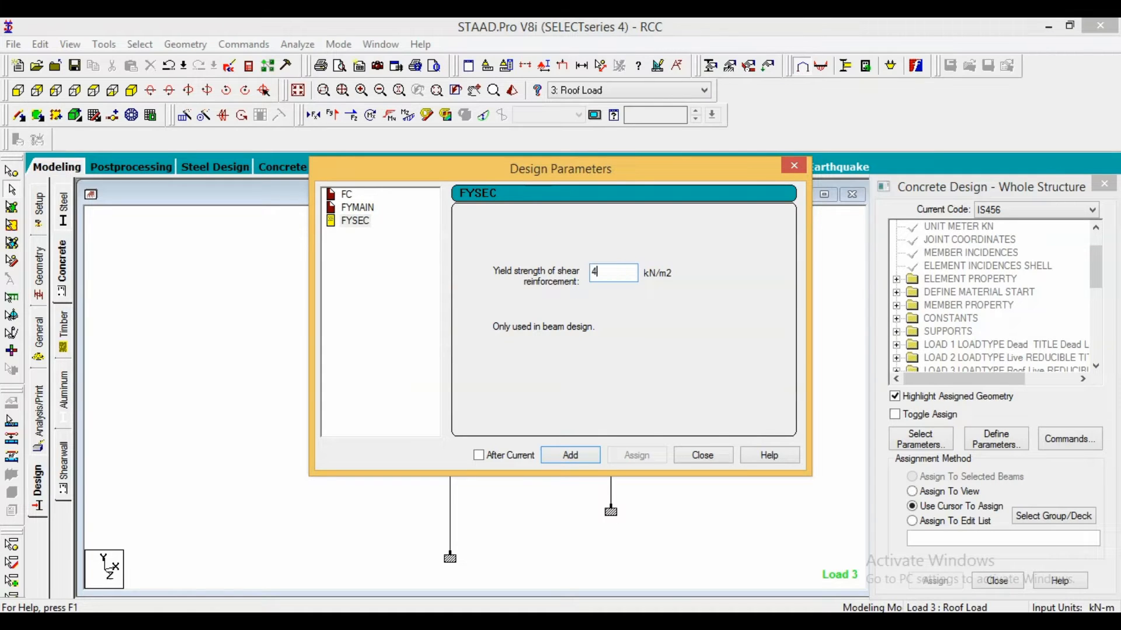
pyautogui.write('15000')
pyautogui.click(567, 458)
pyautogui.click(702, 456)
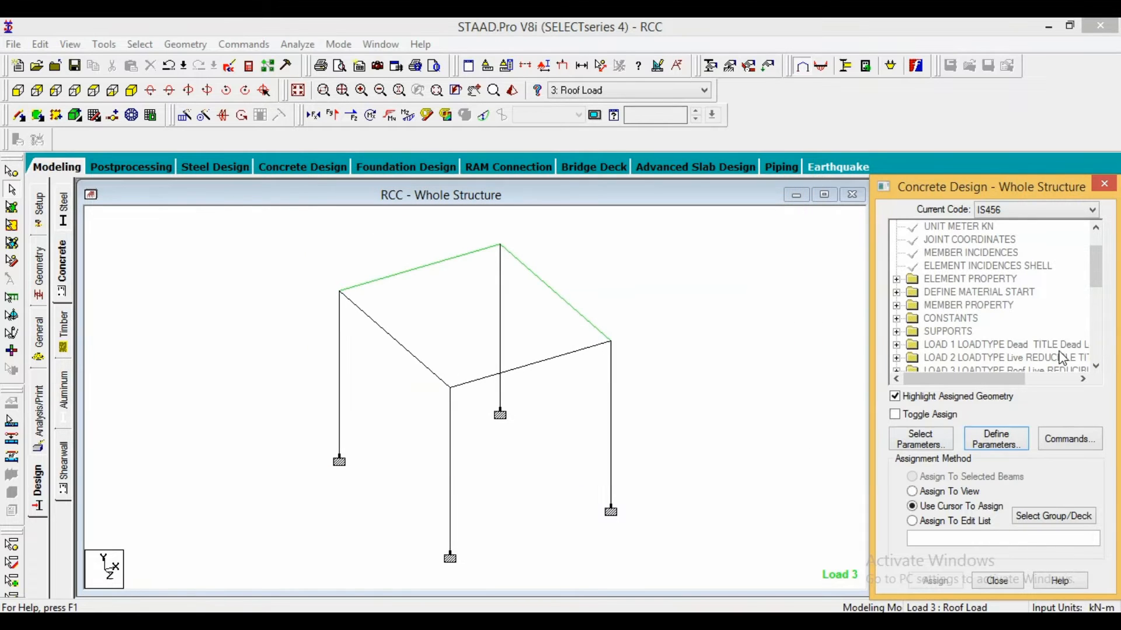
# - Add the DESIGN BEAM and DESIGN COLUMN commands to the concrete design
pyautogui.moveTo(1097, 266); pyautogui.dragTo(1107, 348)
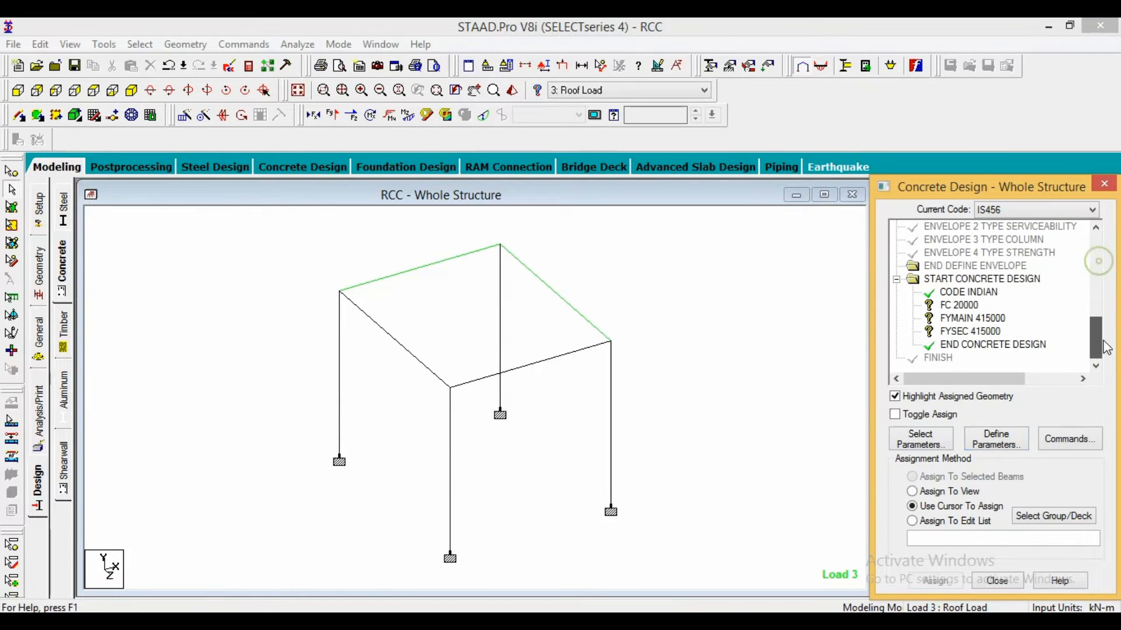
pyautogui.click(1070, 439)
pyautogui.click(695, 268)
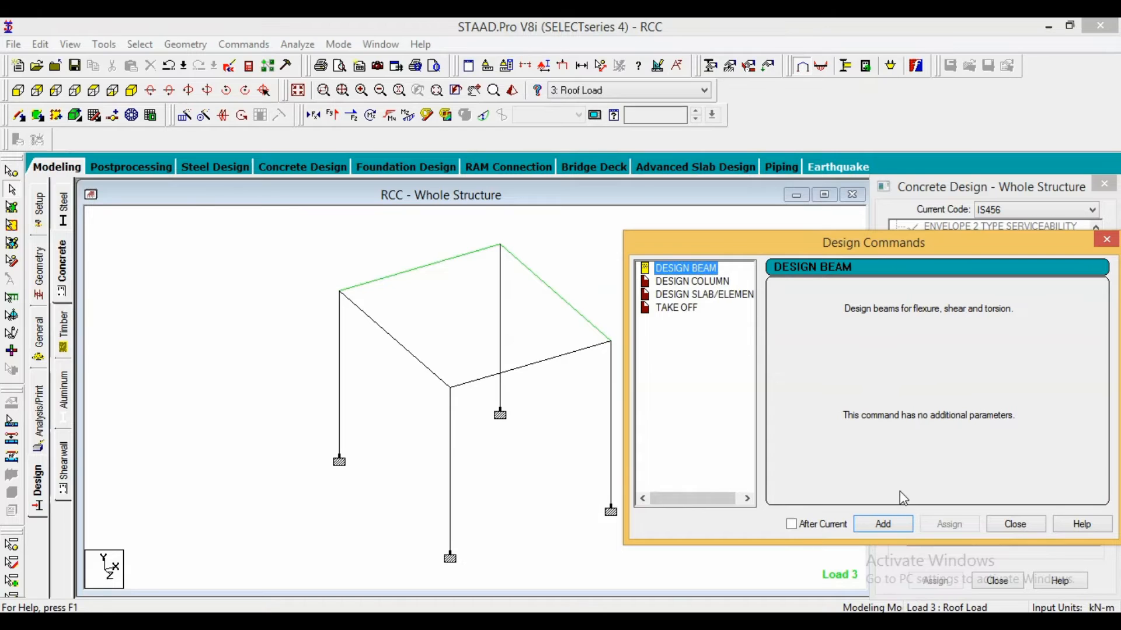
pyautogui.click(883, 524)
pyautogui.click(719, 281)
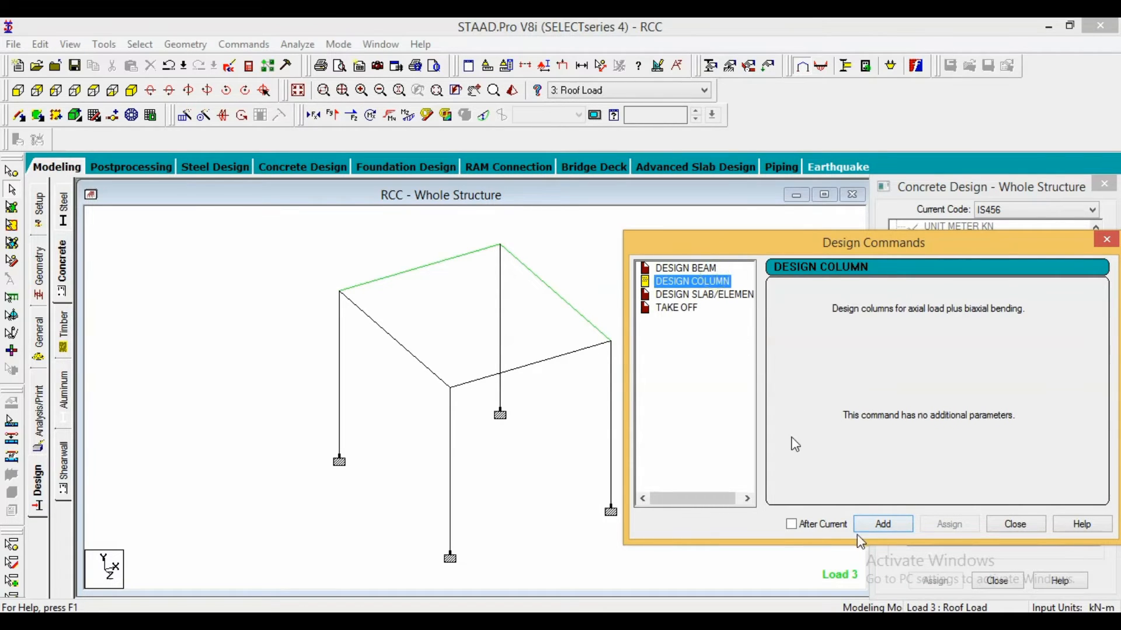
pyautogui.click(882, 526)
# - Add the DESIGN SLAB/ELEMENT and TAKE OFF commands to the concrete design
pyautogui.click(701, 294)
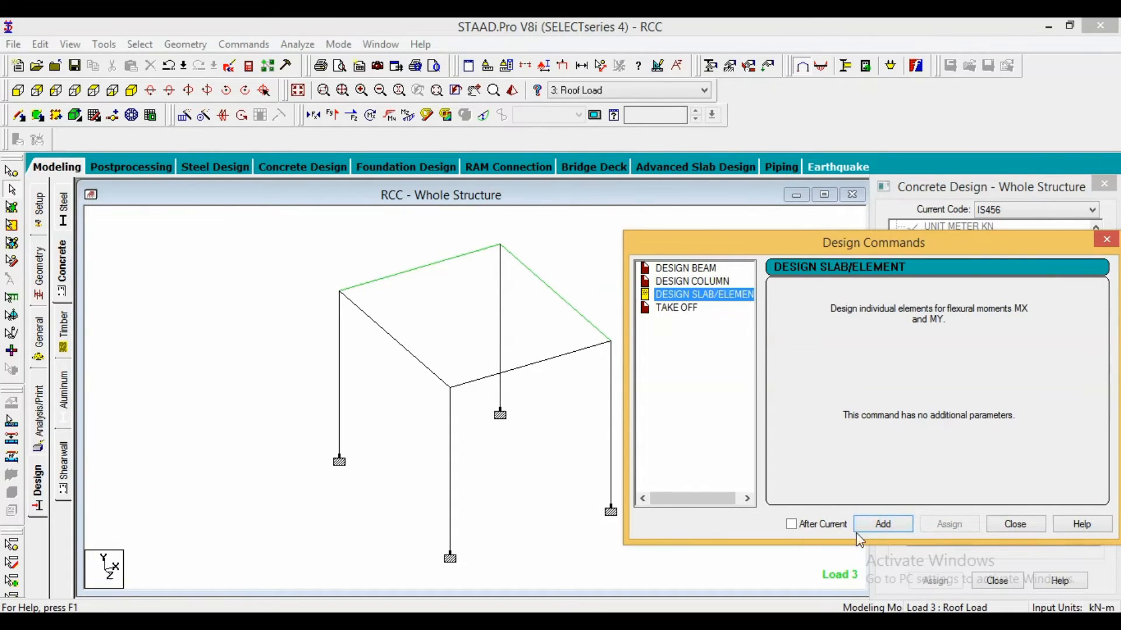
pyautogui.click(884, 524)
pyautogui.click(682, 308)
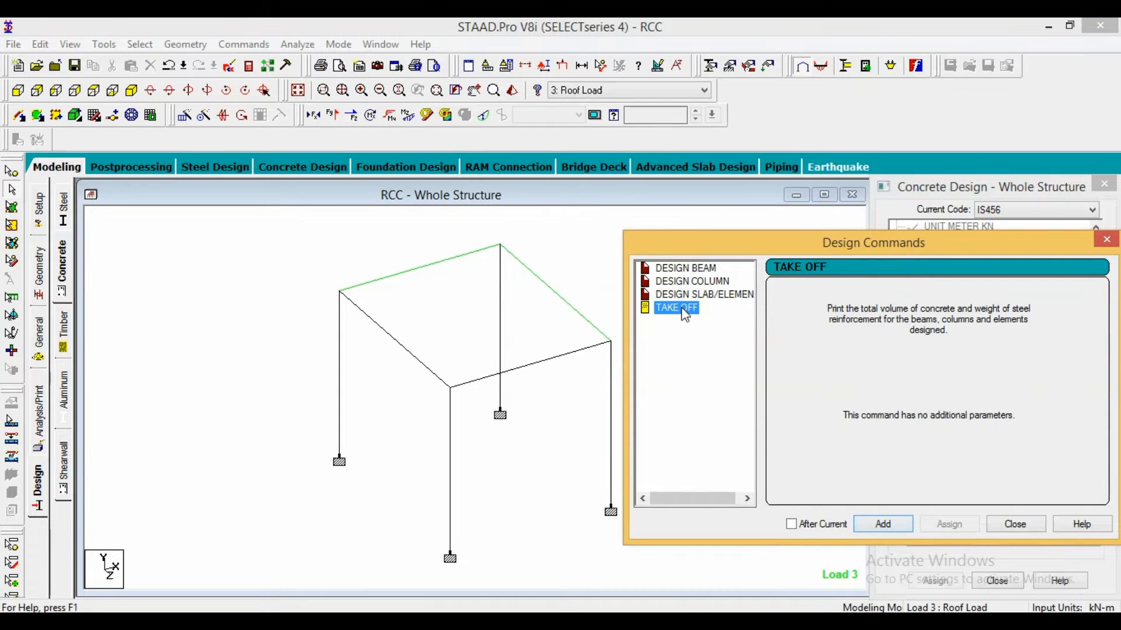
pyautogui.click(877, 527)
pyautogui.click(1016, 524)
# - Assign the FC 20000 parameter to the whole structure with the Assign To View method
pyautogui.scroll(-10, 992, 304)
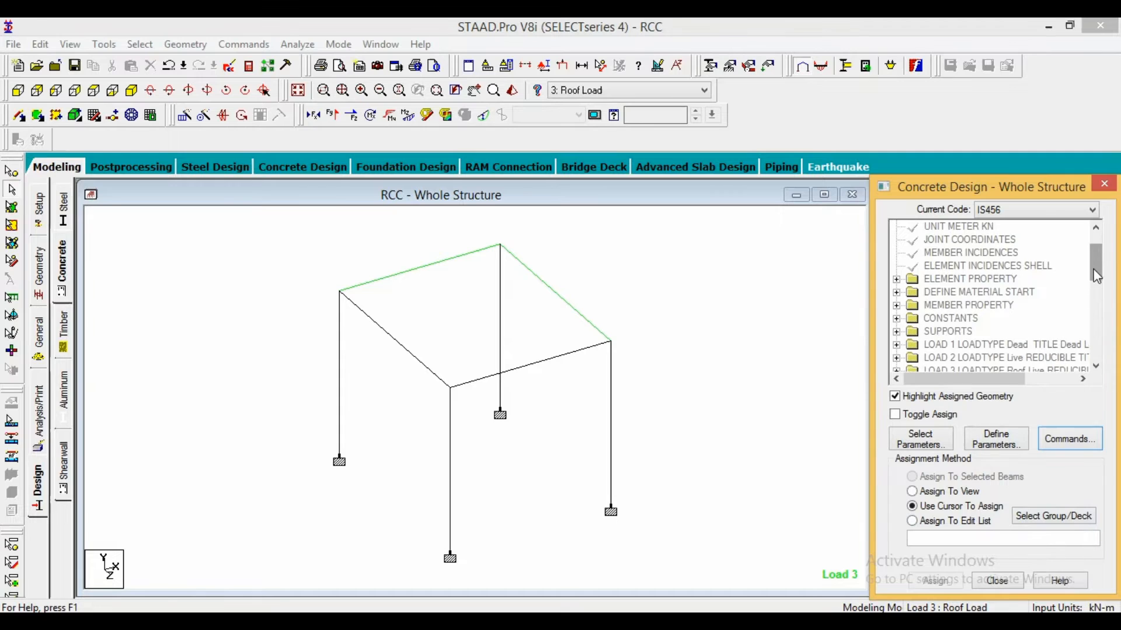
pyautogui.click(951, 253)
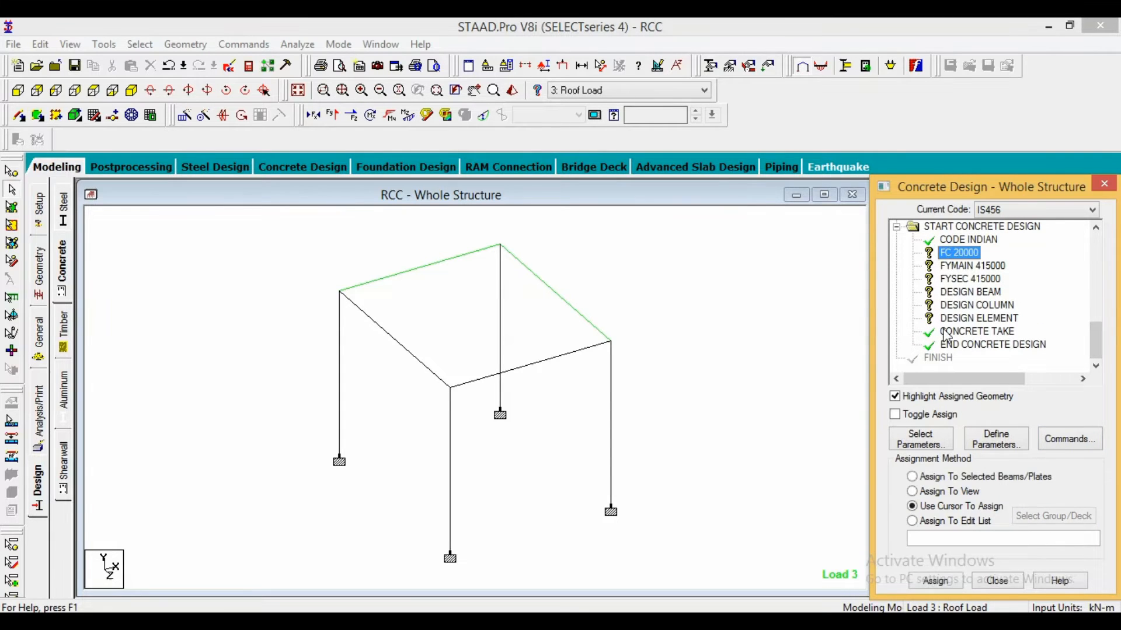
pyautogui.click(957, 494)
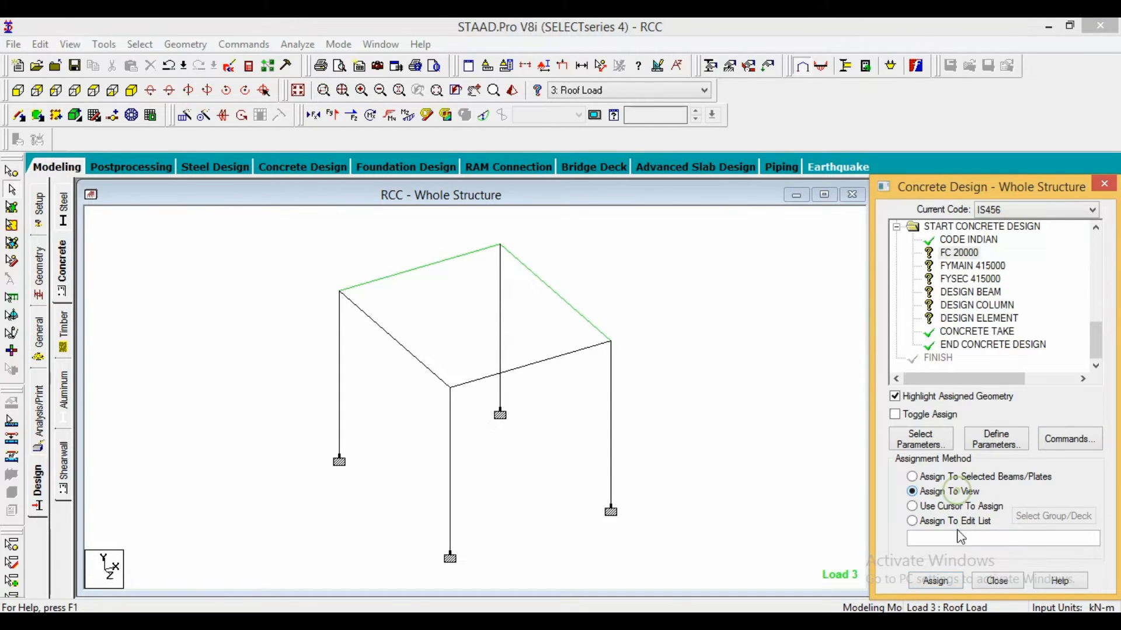
pyautogui.click(936, 581)
pyautogui.click(994, 432)
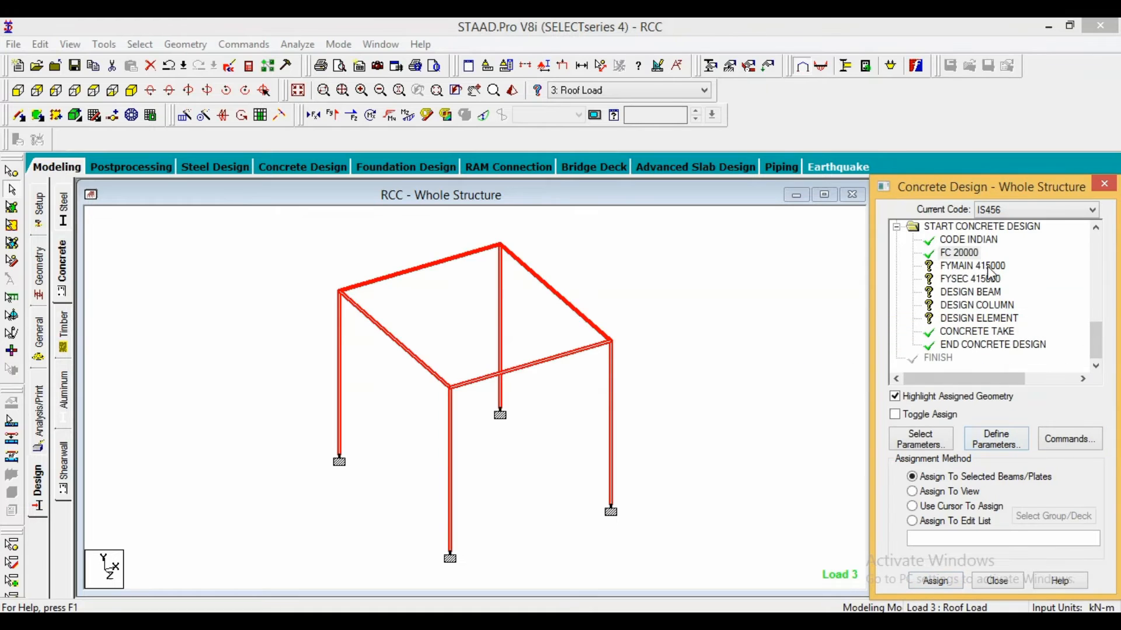
# - Assign the FYMAIN 415000 parameter to the whole structure with the Assign To View method
pyautogui.click(974, 266)
pyautogui.click(949, 493)
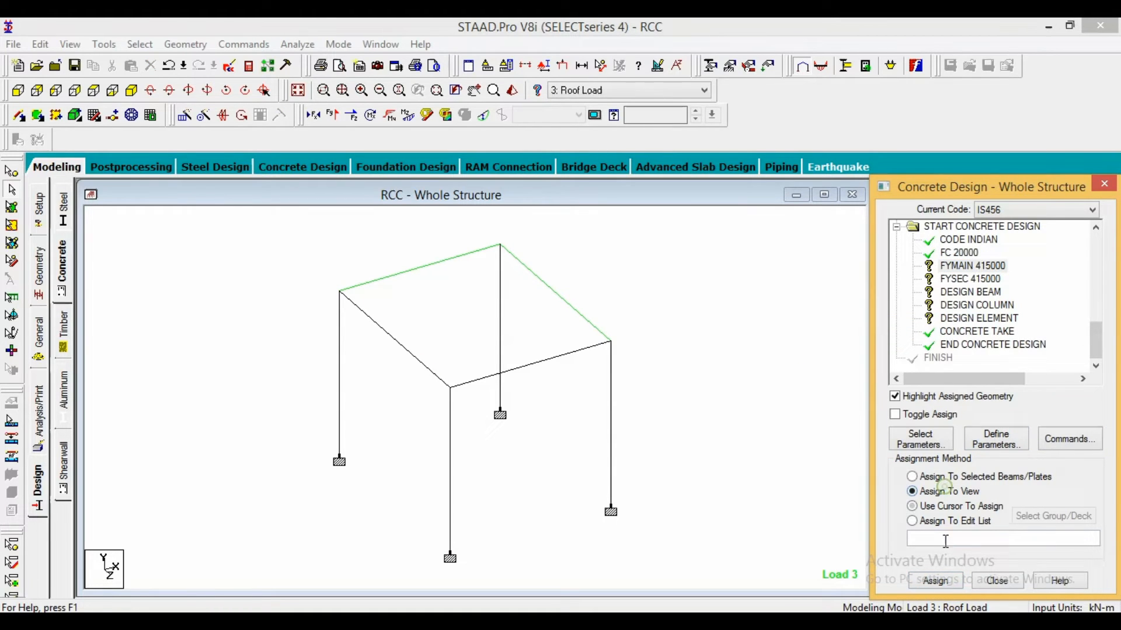
pyautogui.click(936, 581)
pyautogui.click(995, 433)
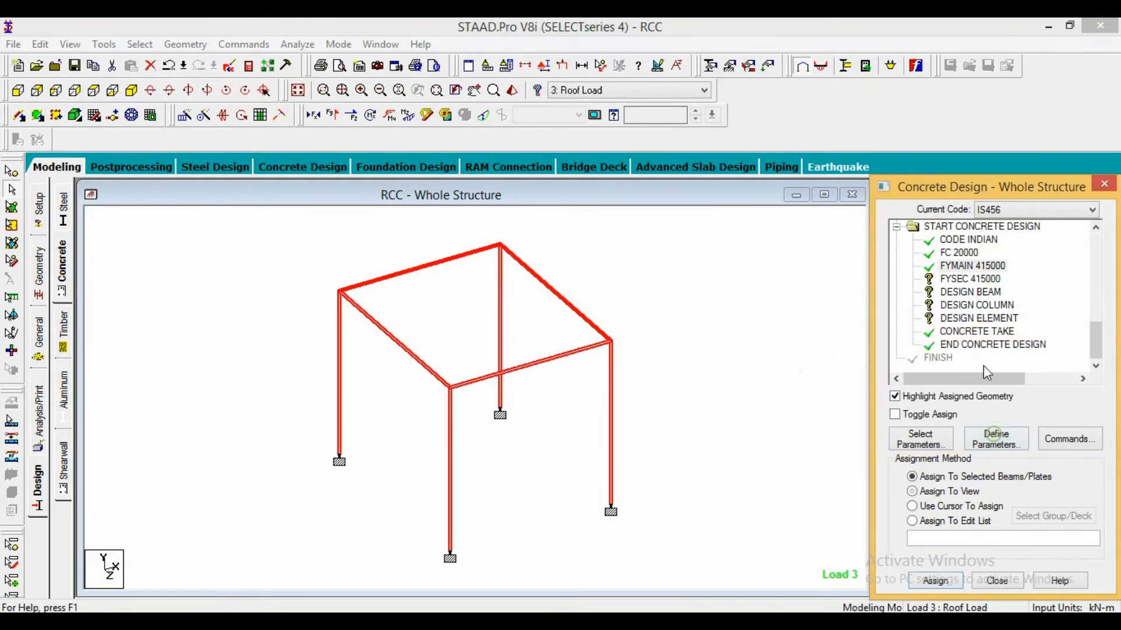
# - Assign the FYSEC 415000 parameter to the whole structure with the Assign To View method
pyautogui.click(981, 280)
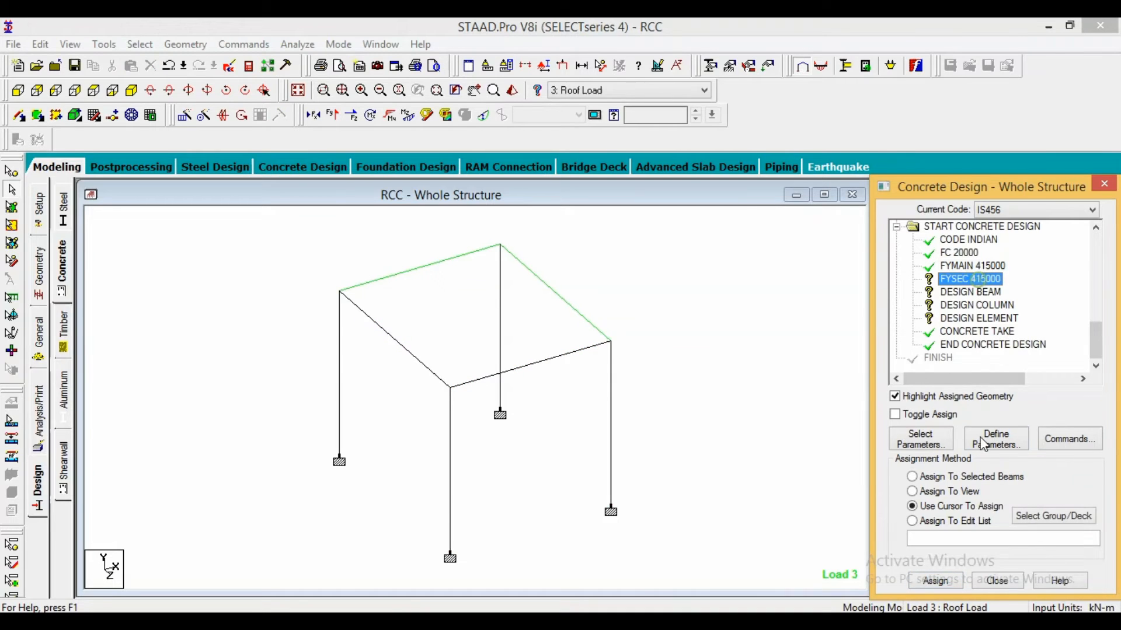
pyautogui.click(960, 493)
pyautogui.click(936, 581)
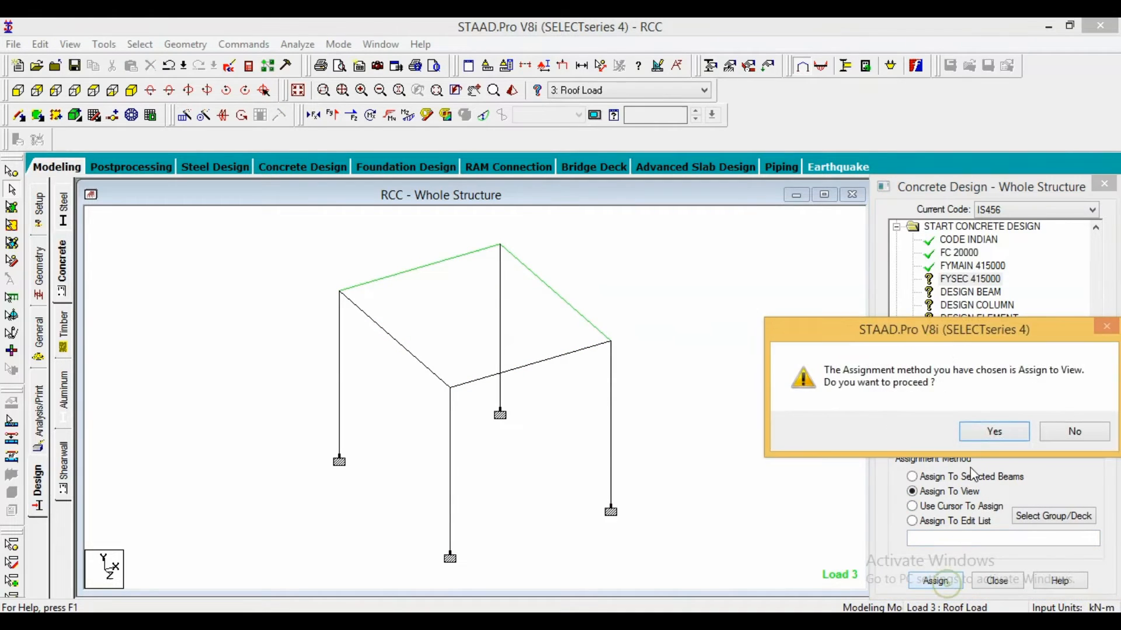
pyautogui.click(996, 433)
# - Assign the DESIGN BEAM command to the four roof beams by selecting all beams parallel to X and Z
pyautogui.click(976, 293)
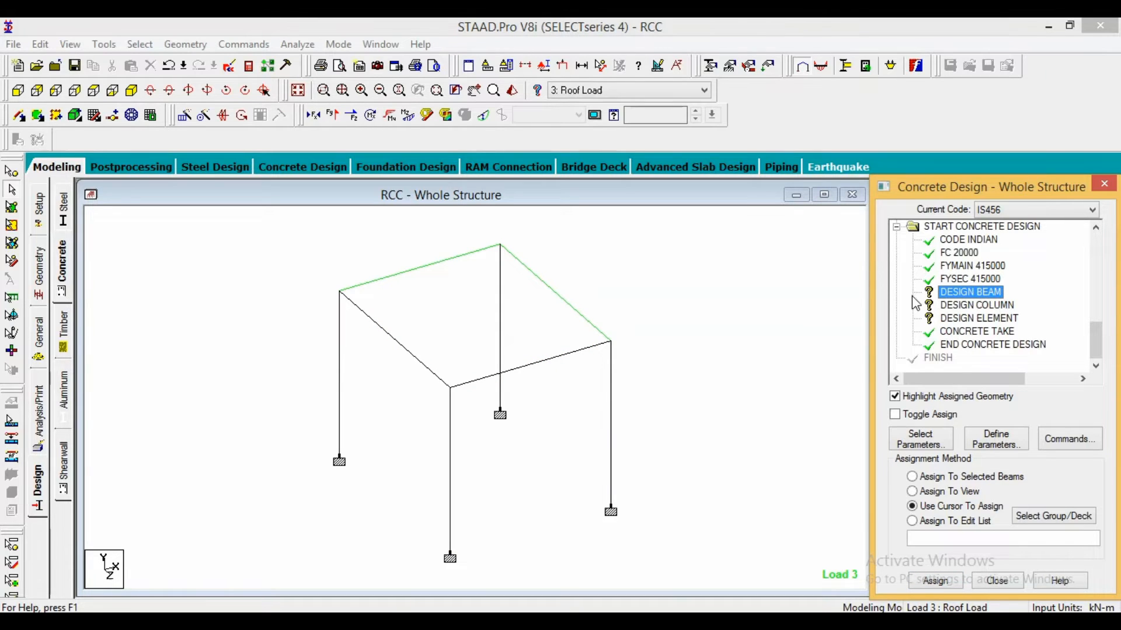
pyautogui.click(134, 46)
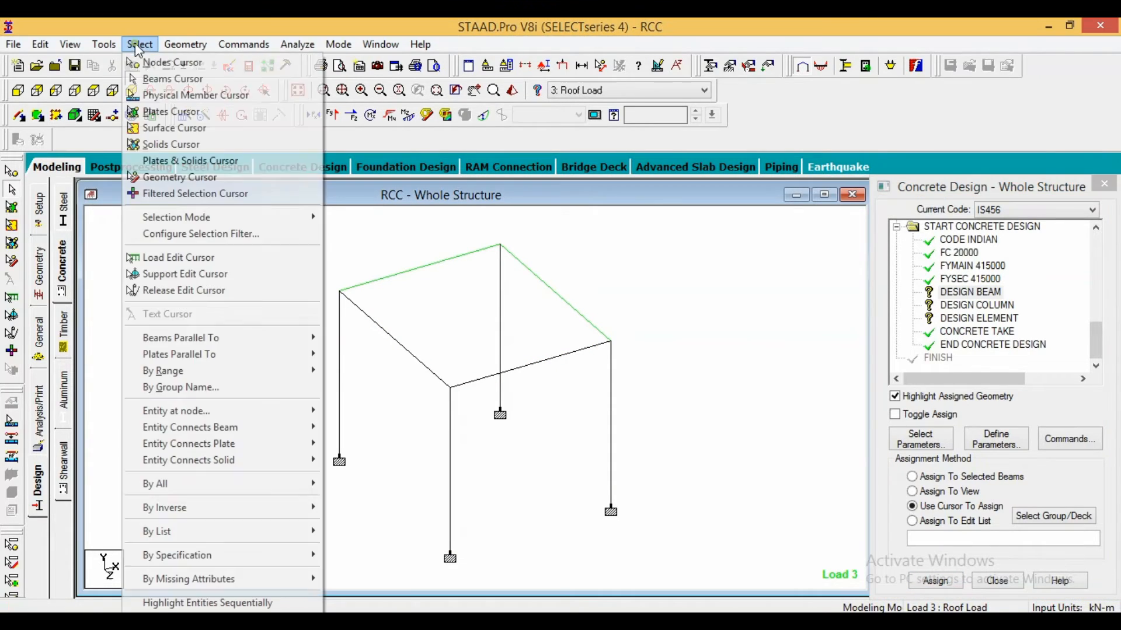
pyautogui.moveTo(277, 339)
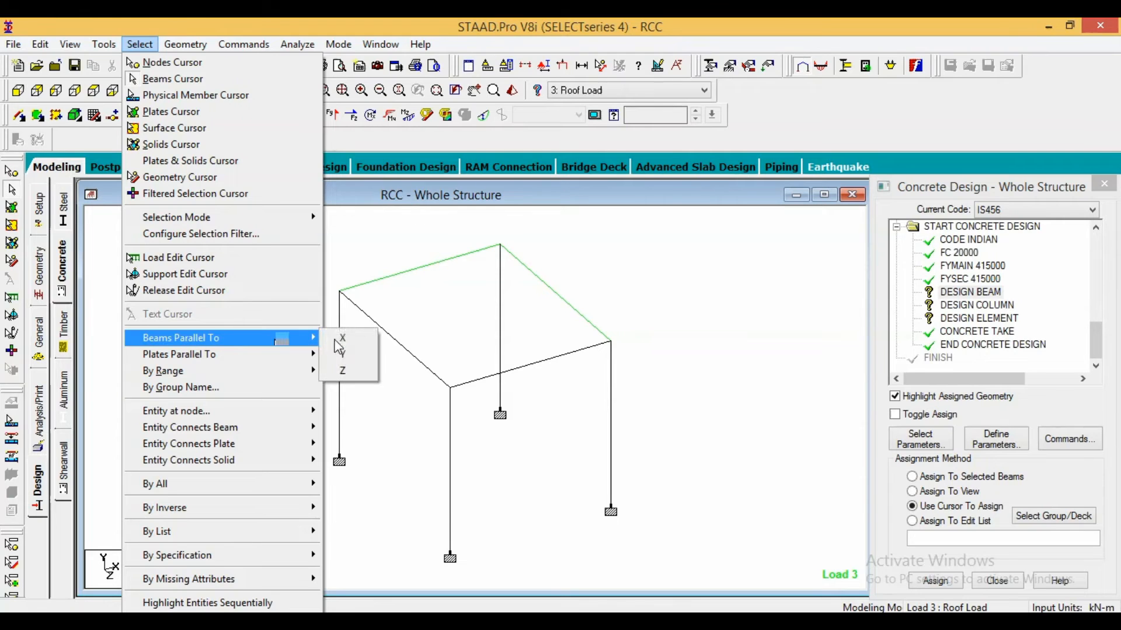
pyautogui.click(342, 337)
pyautogui.click(150, 50)
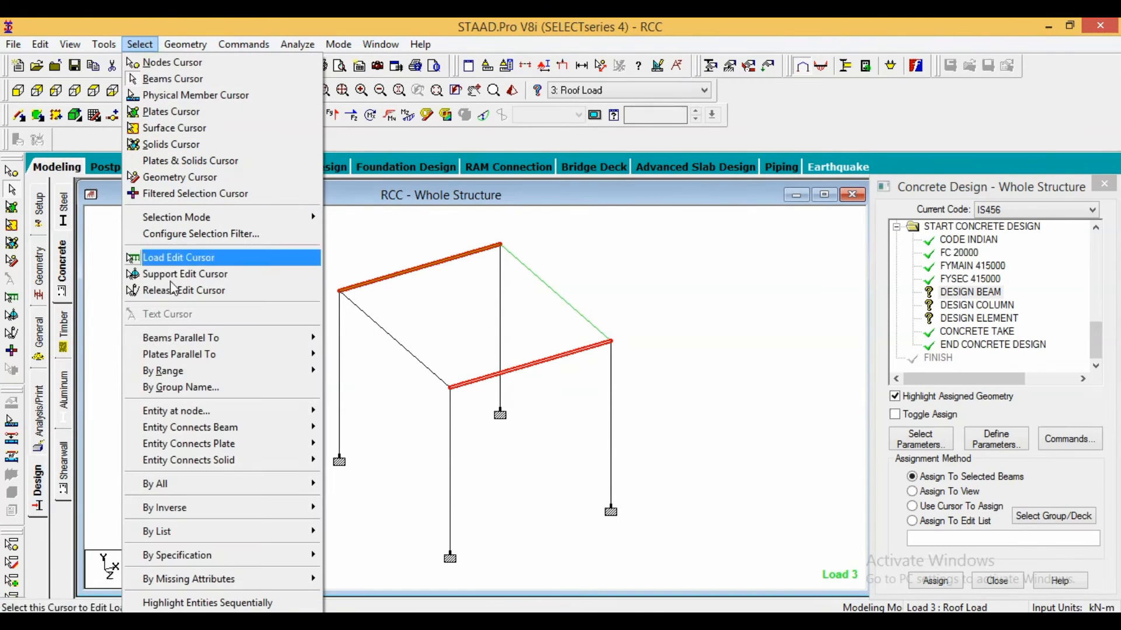
pyautogui.moveTo(180, 338)
pyautogui.click(342, 374)
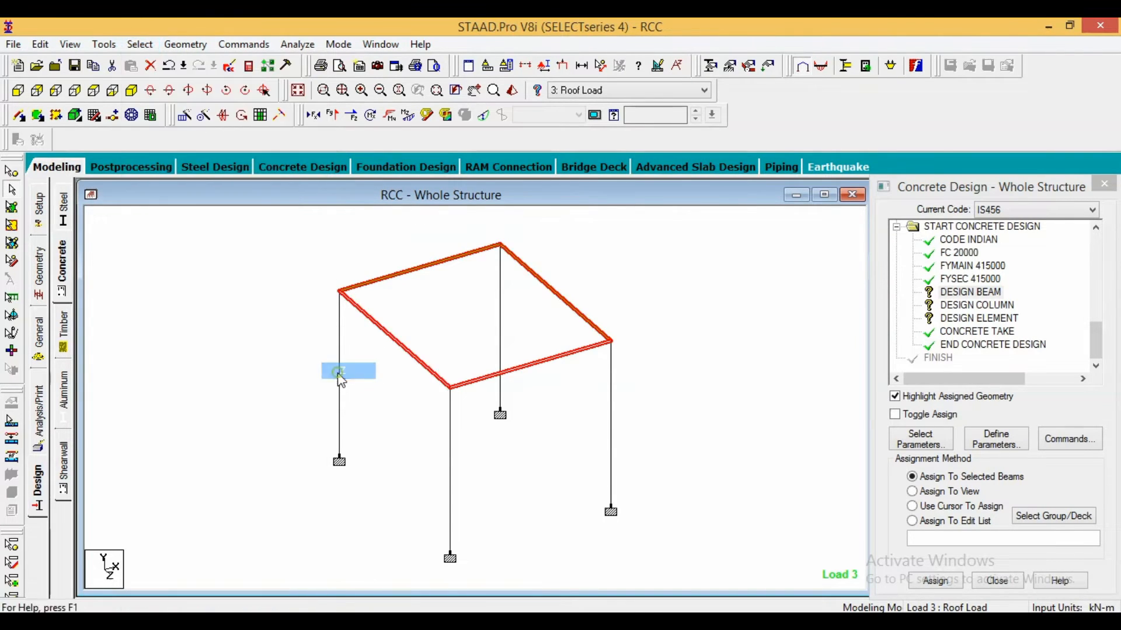
pyautogui.click(935, 582)
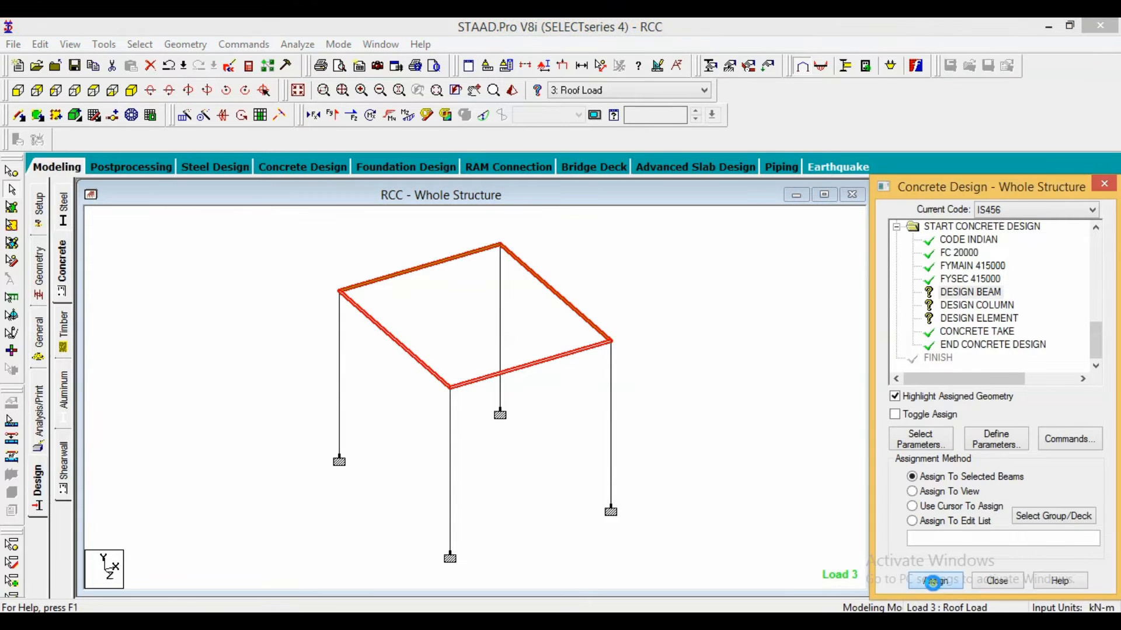
pyautogui.click(997, 432)
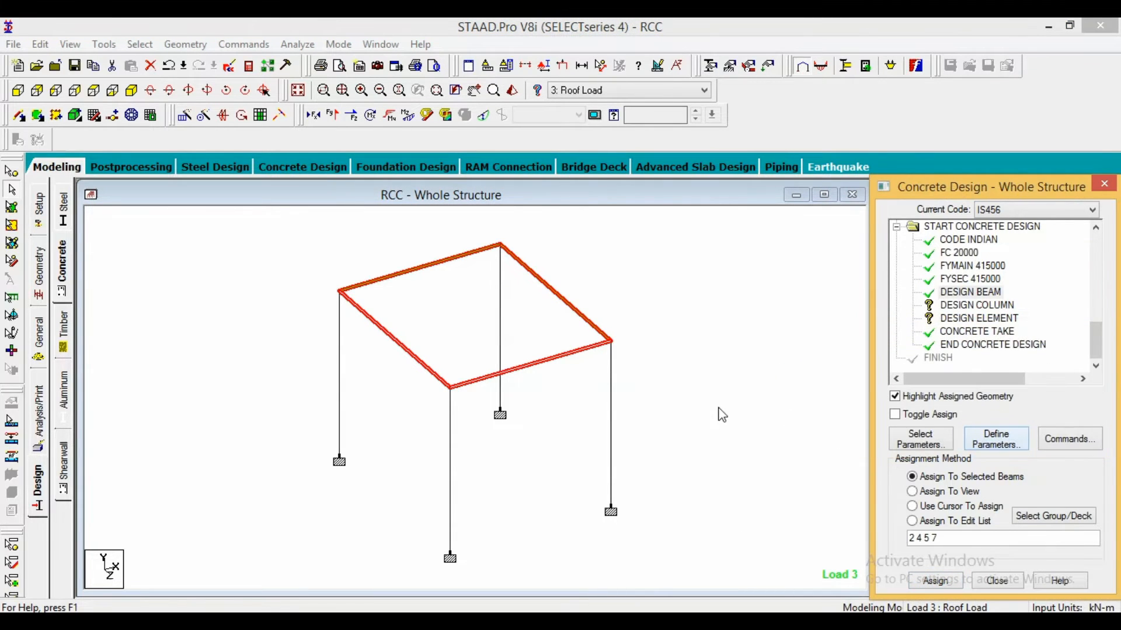
# - Assign the DESIGN COLUMN command to the four columns by selecting all beams parallel to Y
pyautogui.click(998, 308)
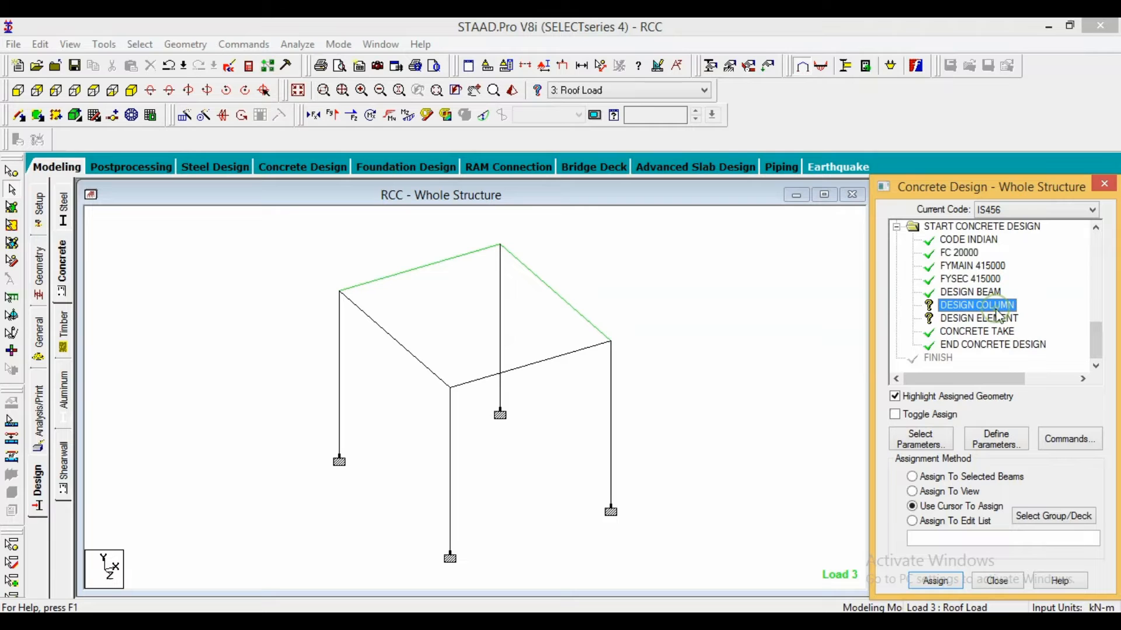
pyautogui.click(134, 46)
pyautogui.moveTo(190, 340)
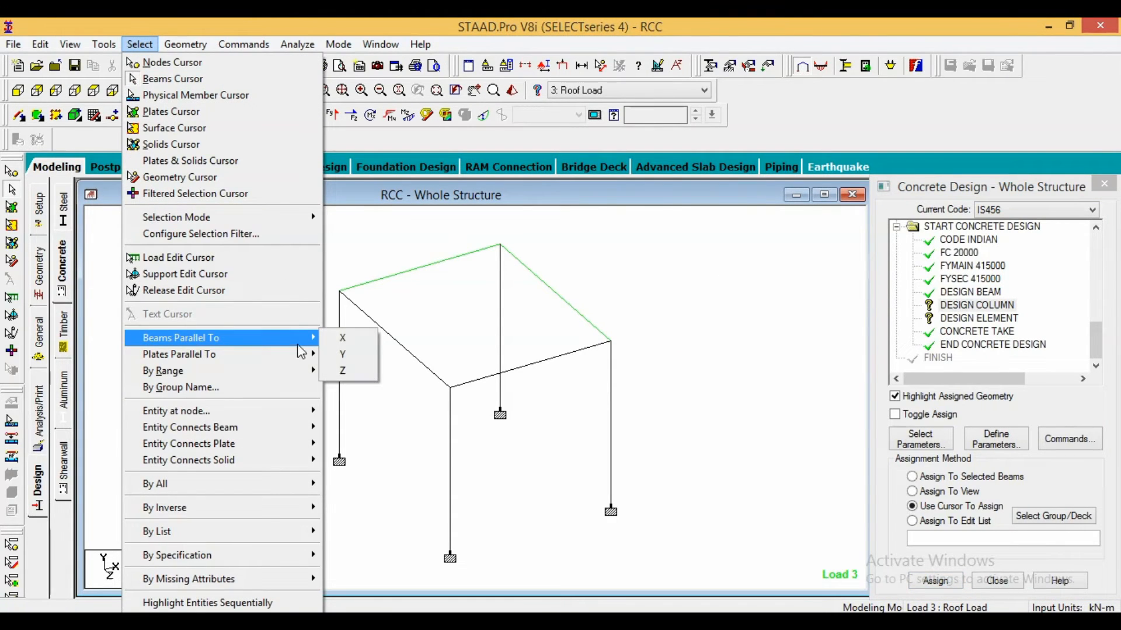
pyautogui.click(348, 356)
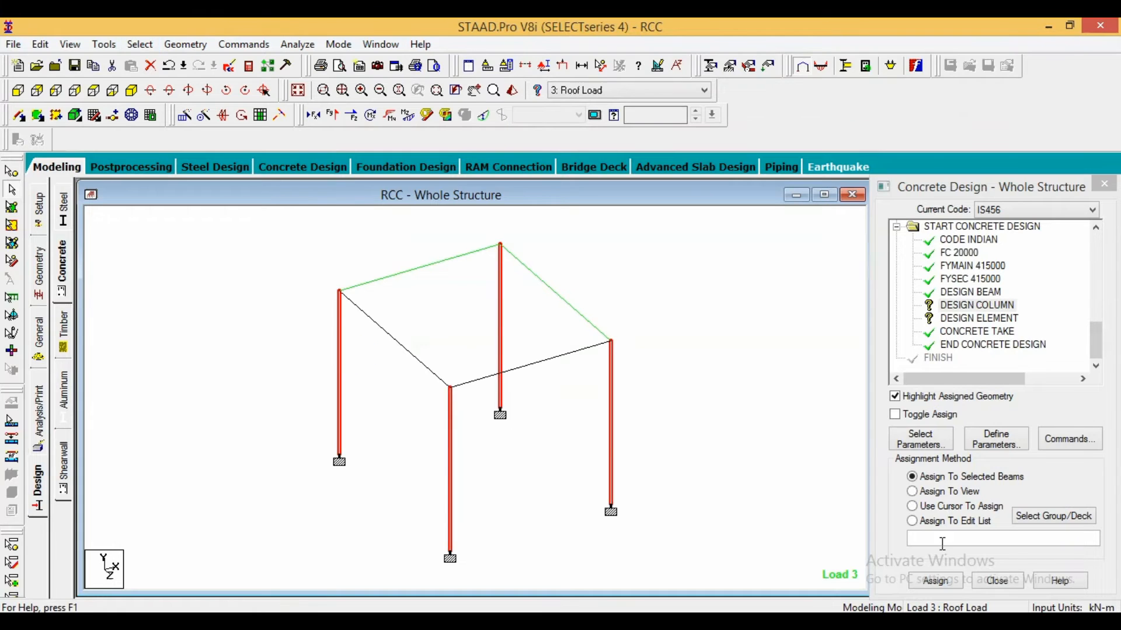
pyautogui.click(946, 583)
pyautogui.click(995, 429)
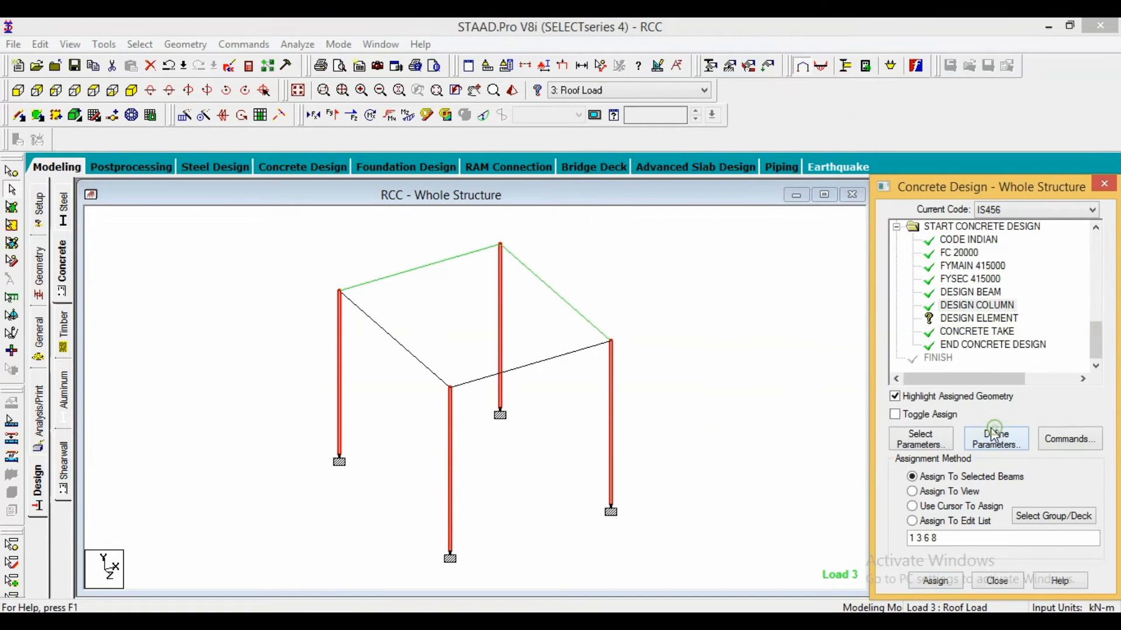
# - Assign the DESIGN ELEMENT command to the roof plate with the Assign To Selected Plates method, and return to the beams cursor
pyautogui.click(981, 319)
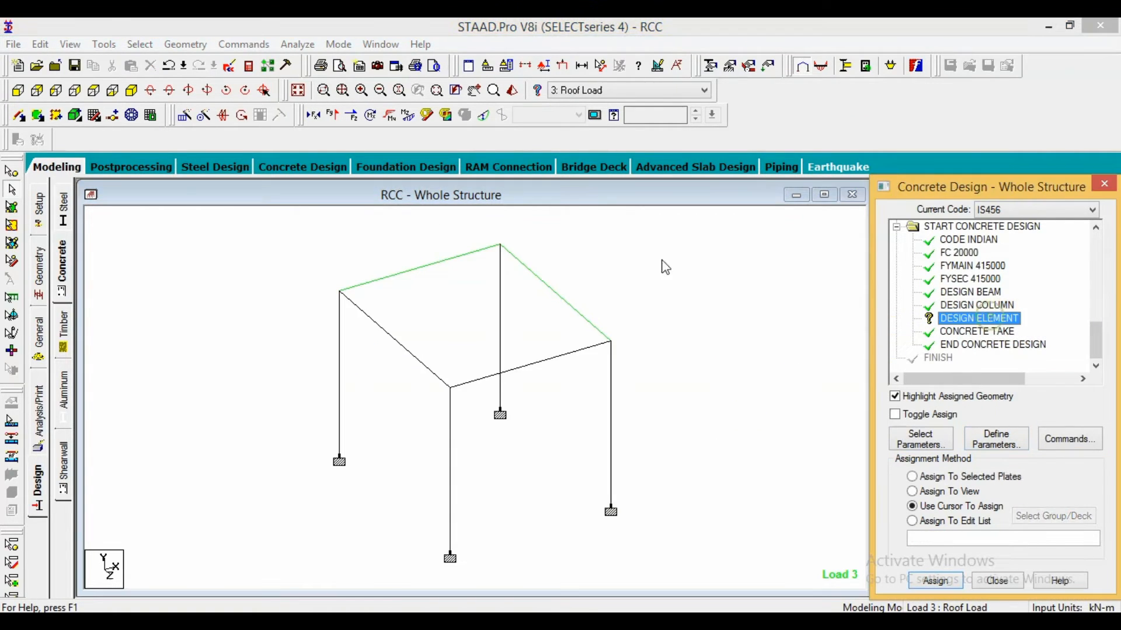
pyautogui.click(12, 207)
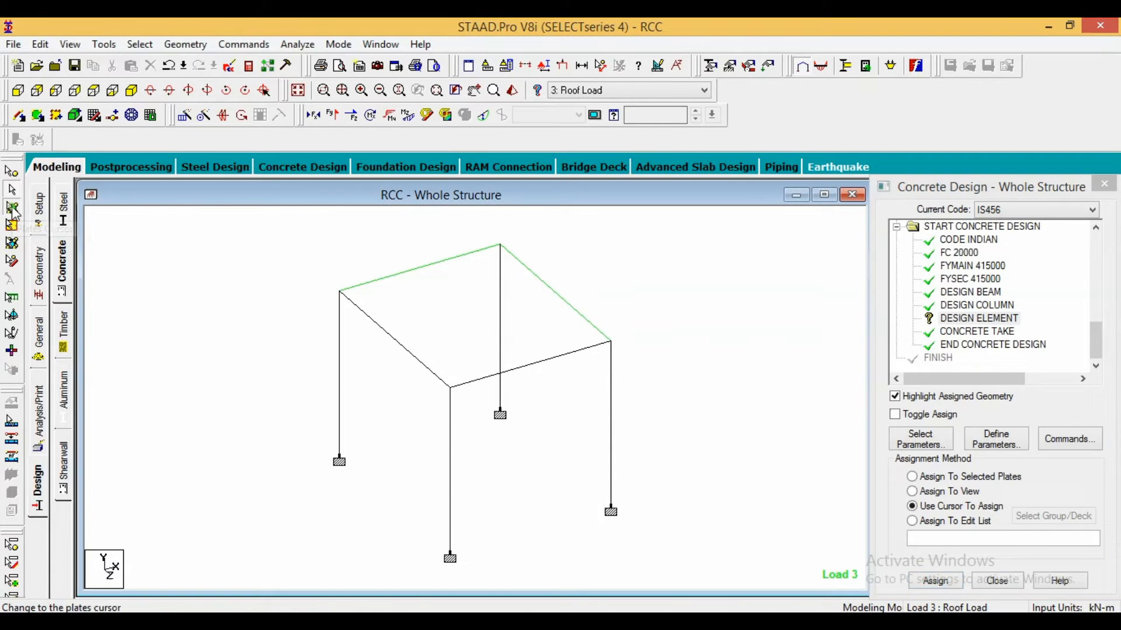
pyautogui.click(486, 331)
pyautogui.click(935, 580)
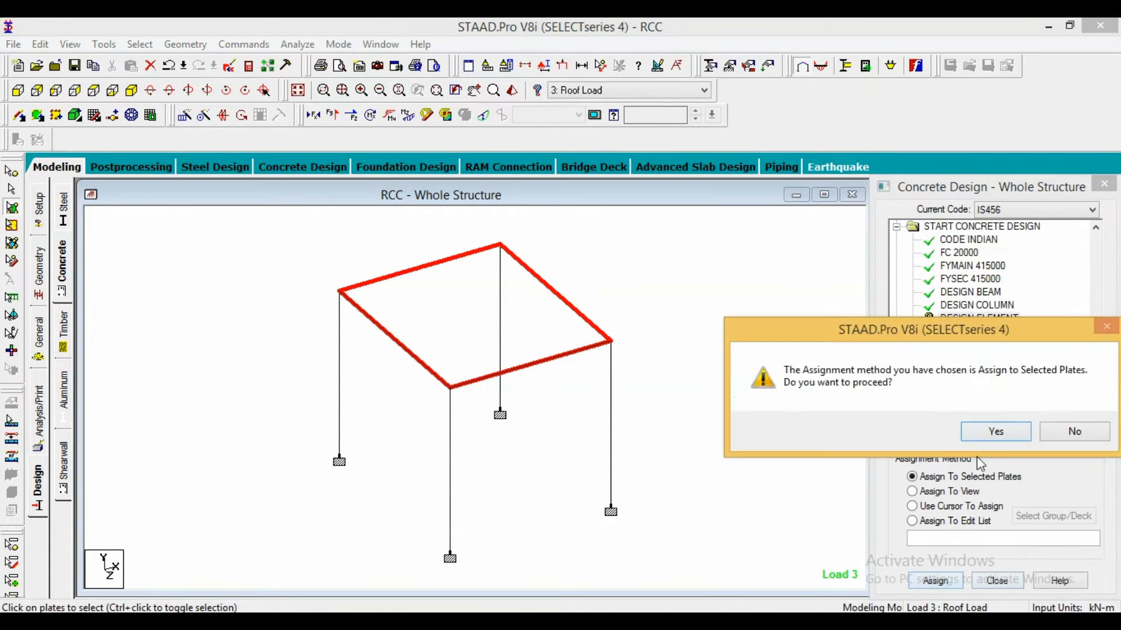
pyautogui.click(994, 432)
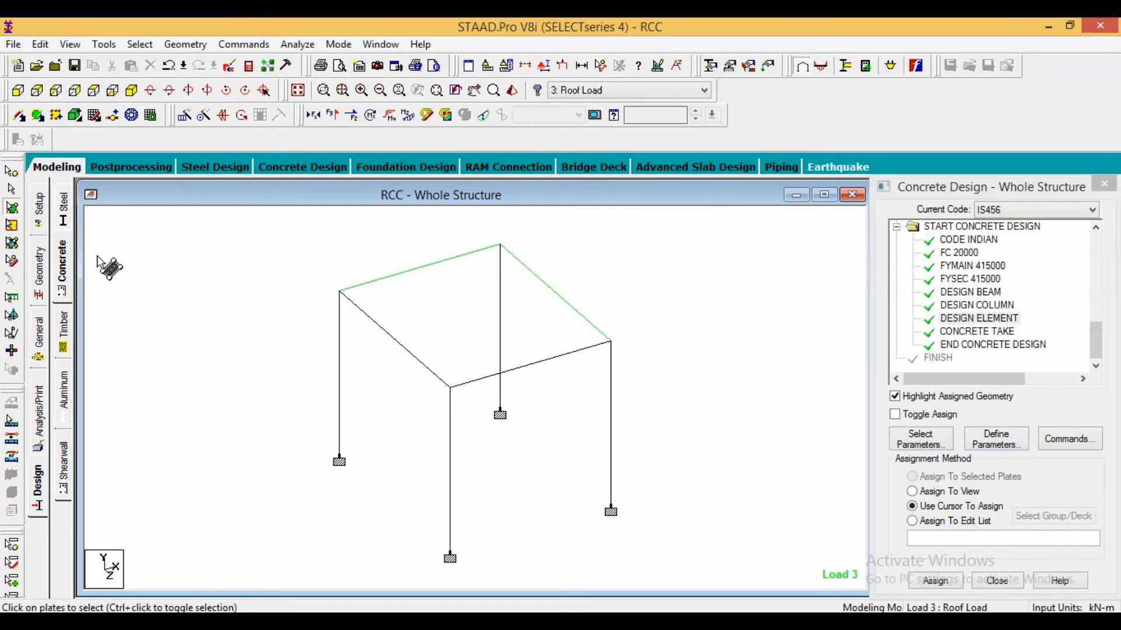
pyautogui.click(16, 188)
# - Save the structure and run the analysis and design, staying in modeling mode when it finishes
pyautogui.click(39, 432)
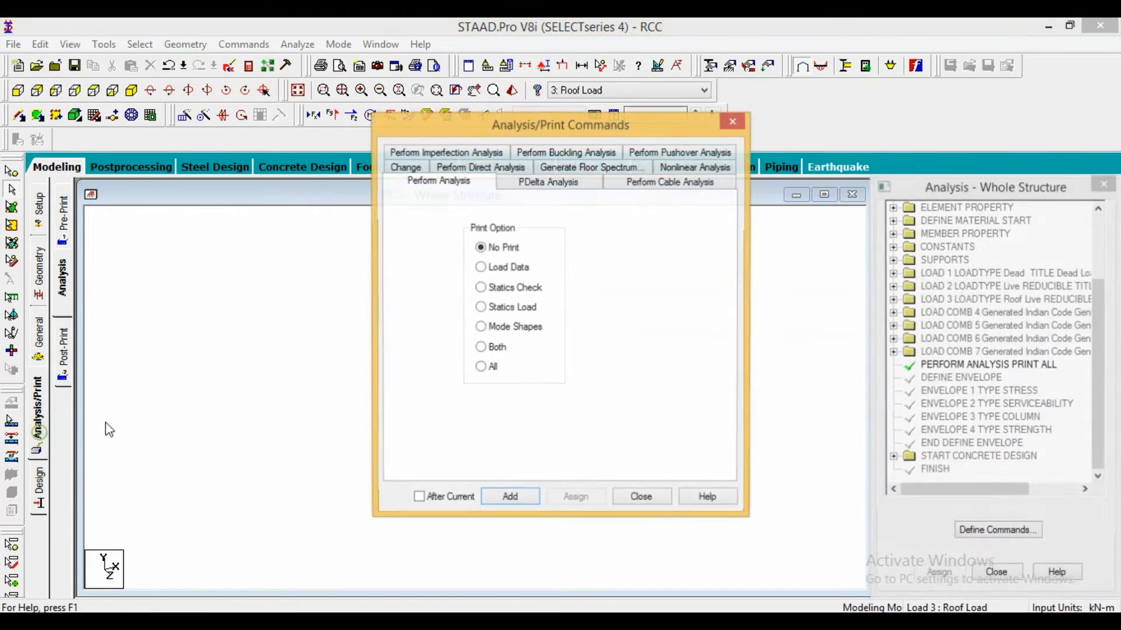
pyautogui.click(639, 498)
pyautogui.click(298, 44)
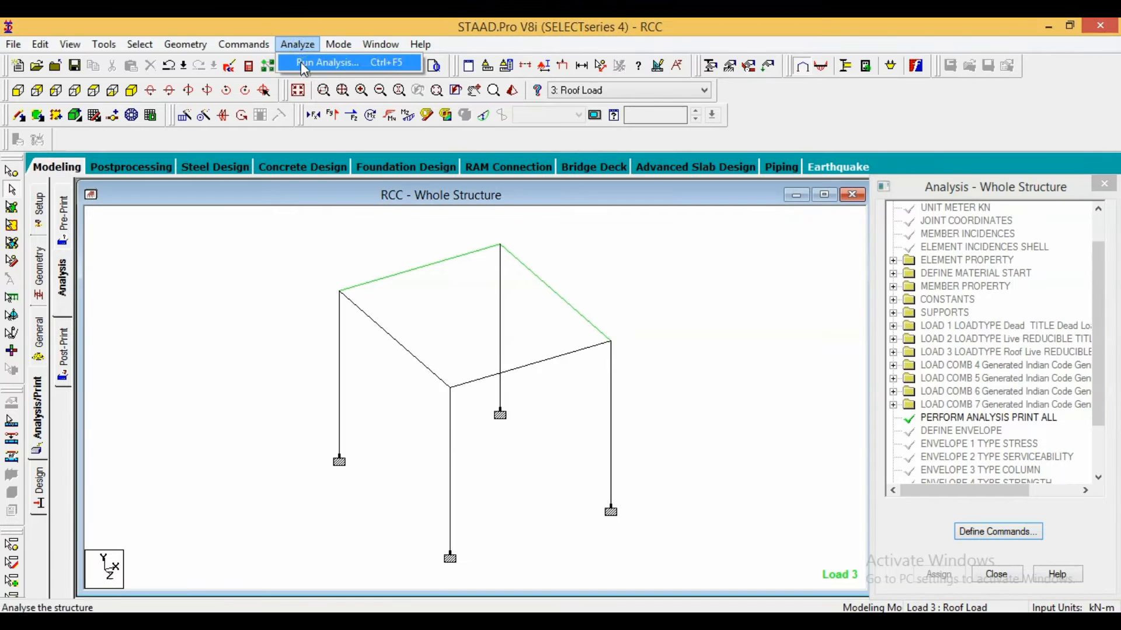
pyautogui.click(305, 62)
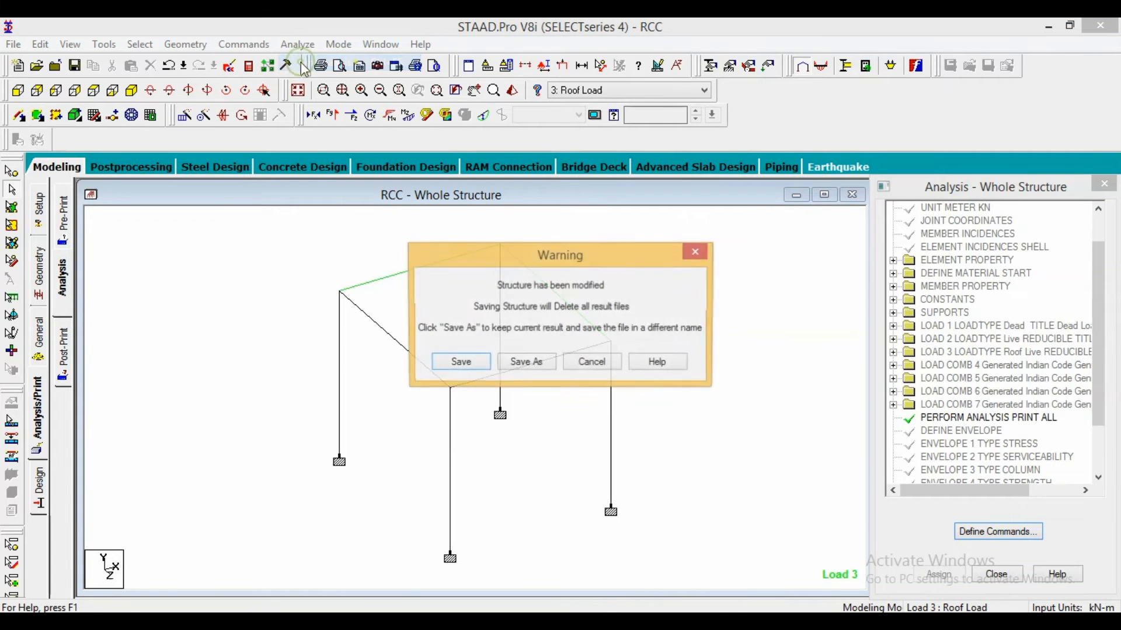
pyautogui.click(442, 366)
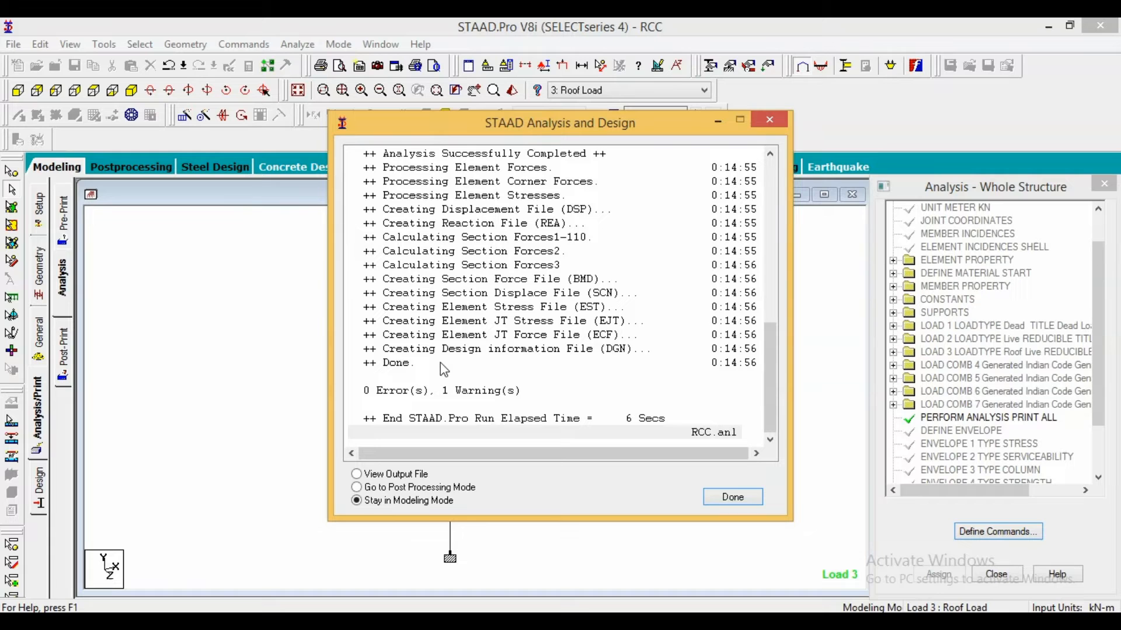
pyautogui.click(733, 501)
# - Examine roof beam 2's geometry, section properties, and its loading under the Dead Load, Live Load and Roof Load cases
pyautogui.doubleClick(427, 274)
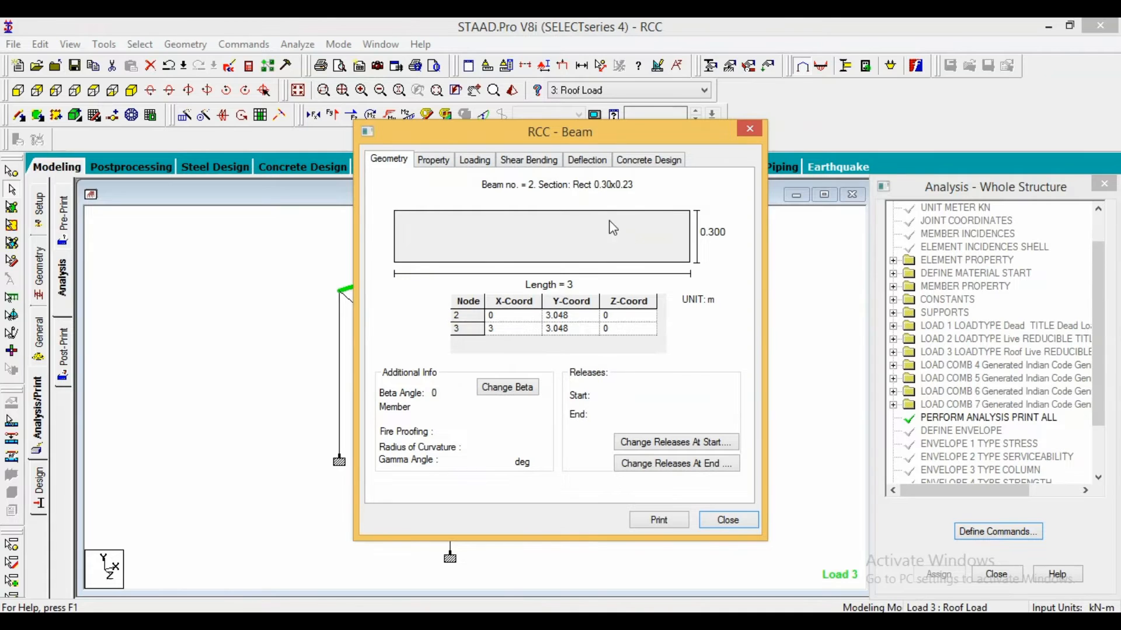
pyautogui.click(434, 161)
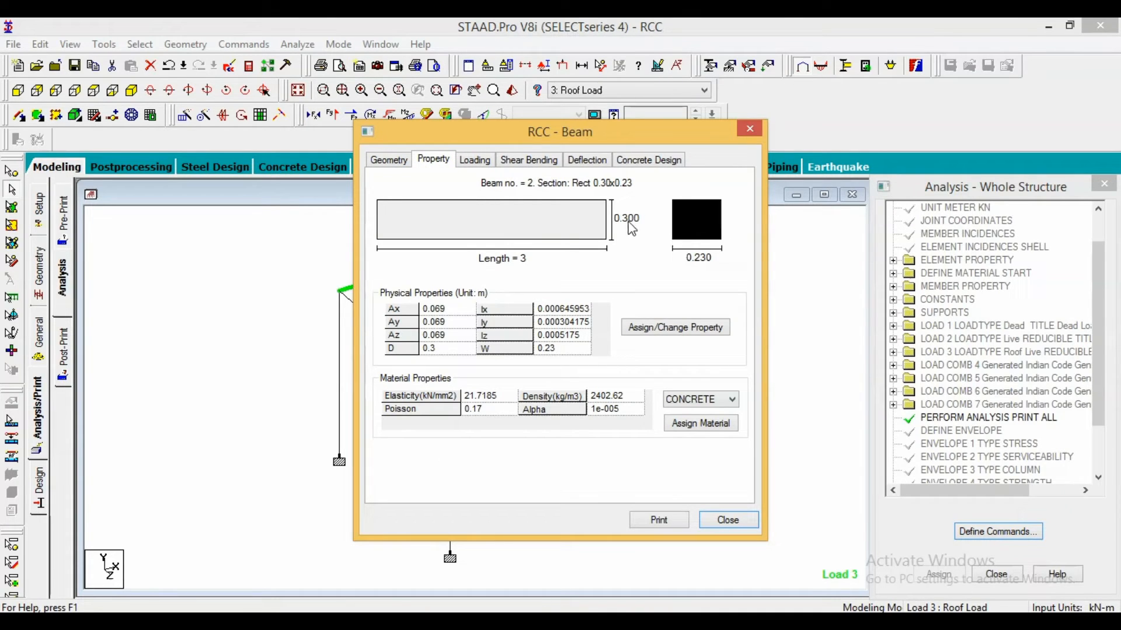
pyautogui.click(476, 161)
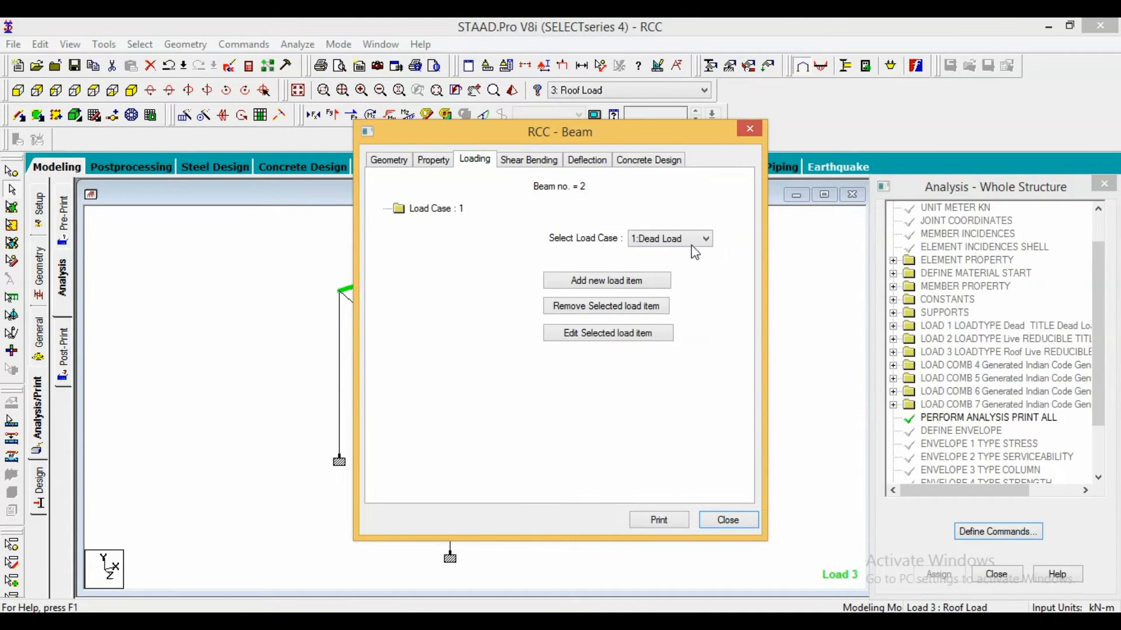
pyautogui.click(692, 244)
pyautogui.click(681, 262)
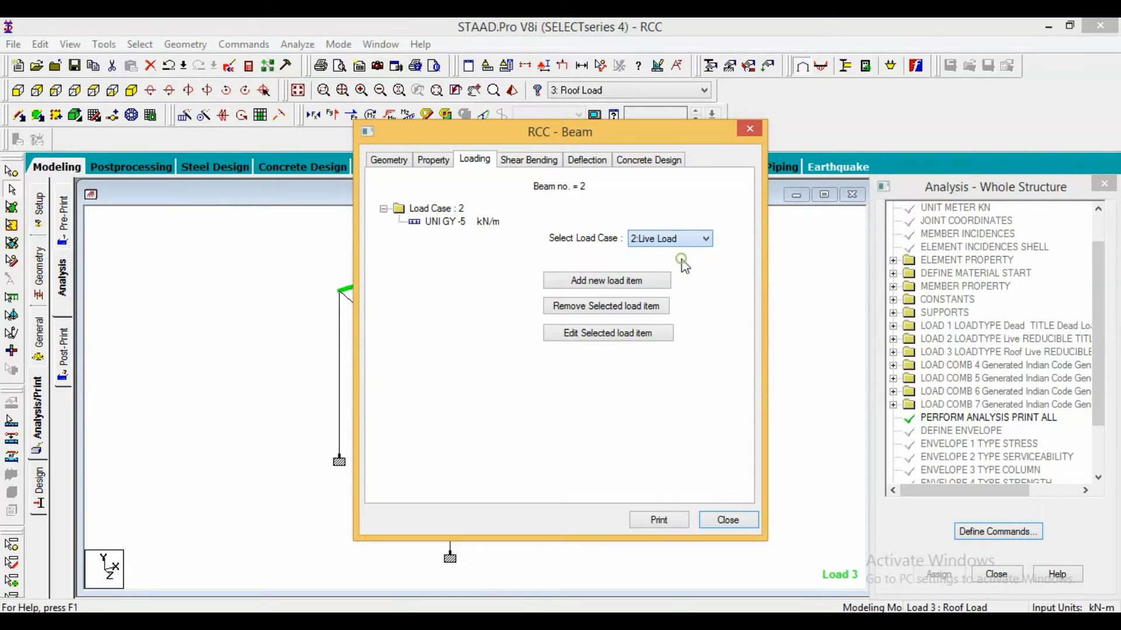
pyautogui.click(648, 239)
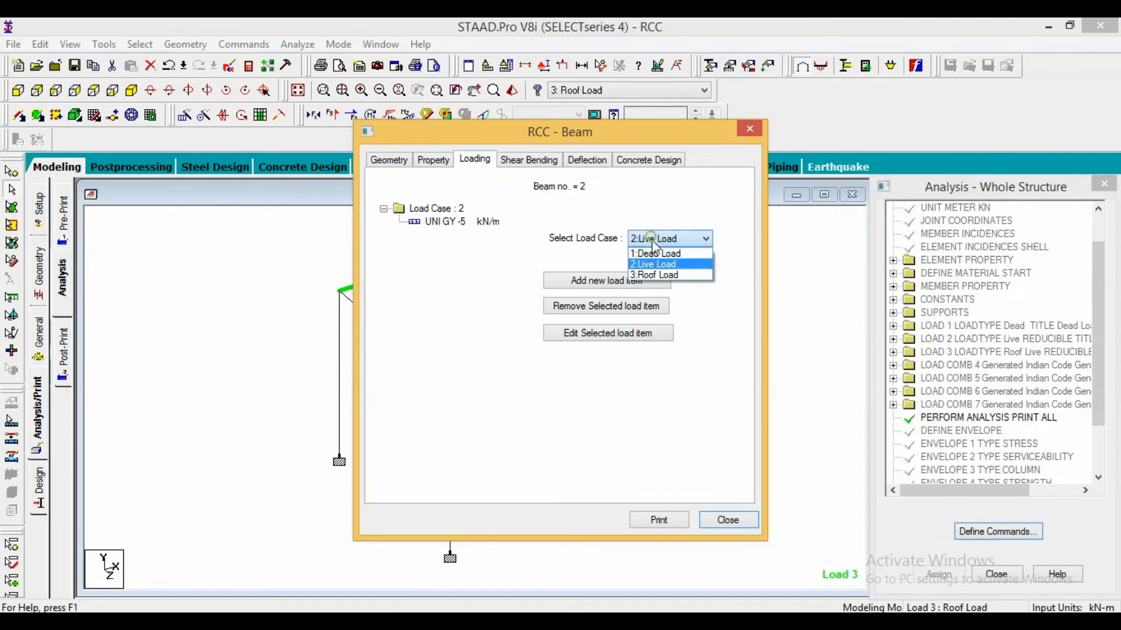
pyautogui.click(660, 272)
# - Review beam 2's Bending-Z diagram for the Dead Load, Live Load and Roof Load cases
pyautogui.click(543, 162)
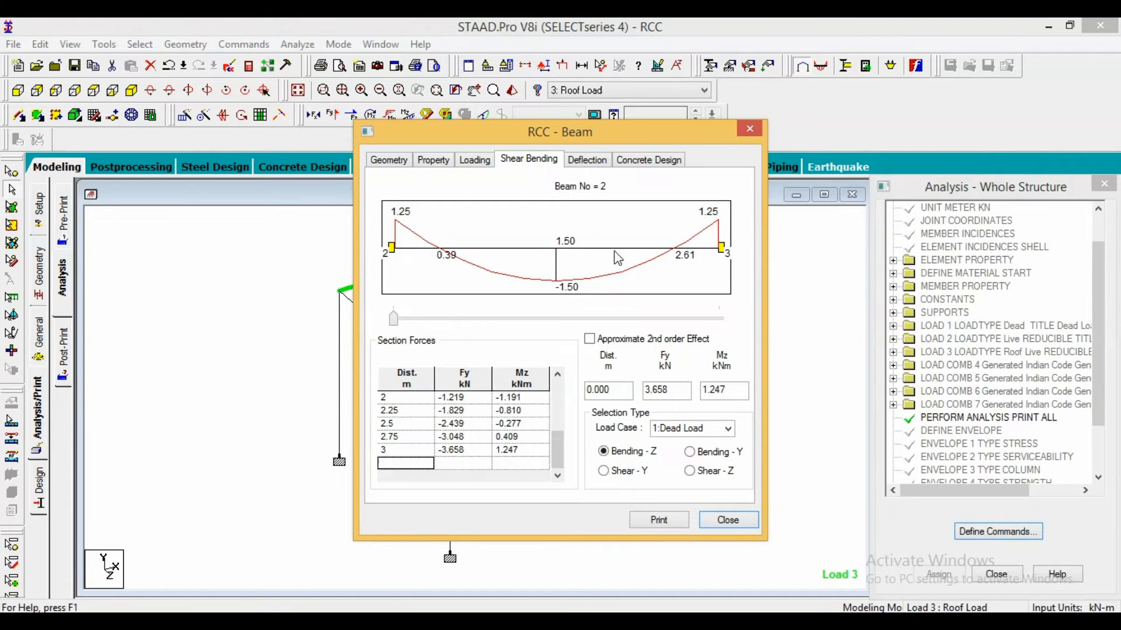
pyautogui.click(730, 433)
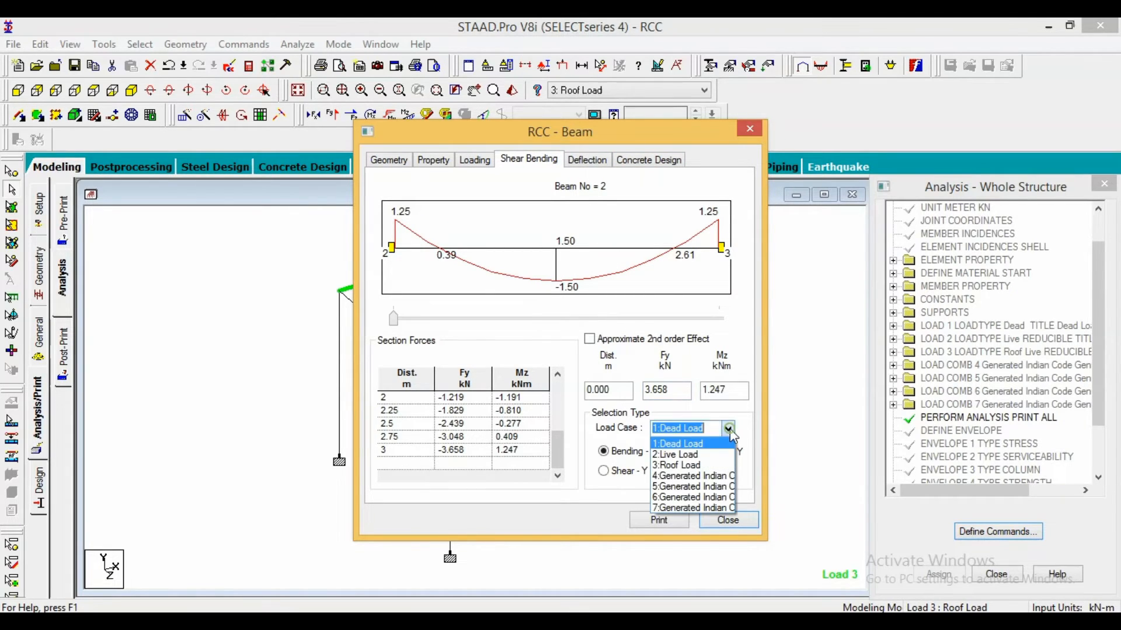
pyautogui.click(713, 455)
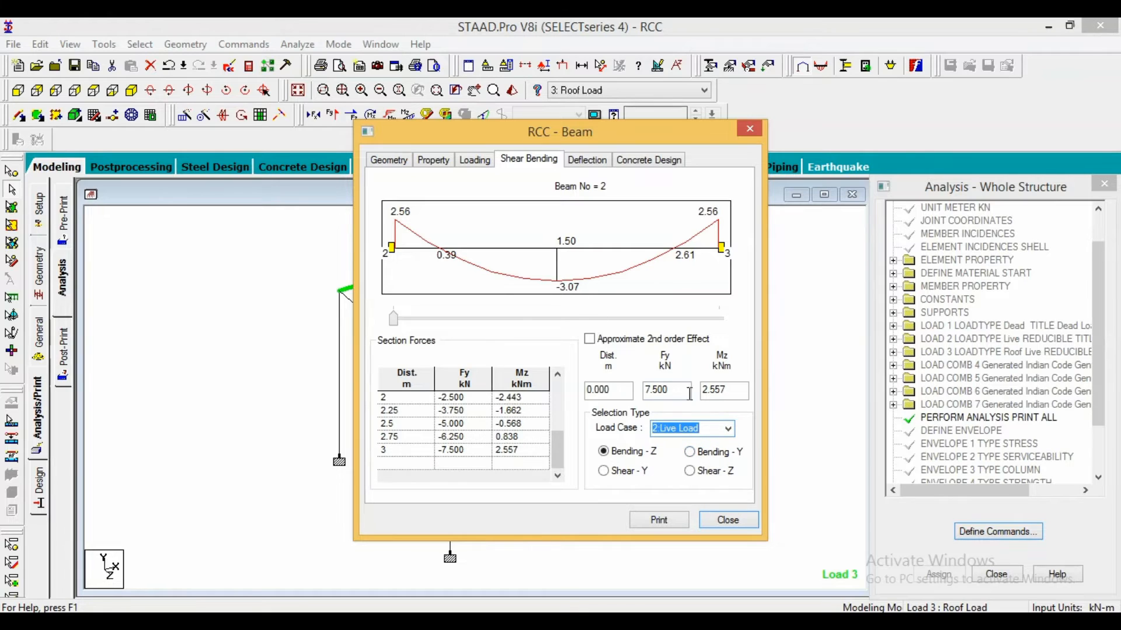
pyautogui.click(728, 429)
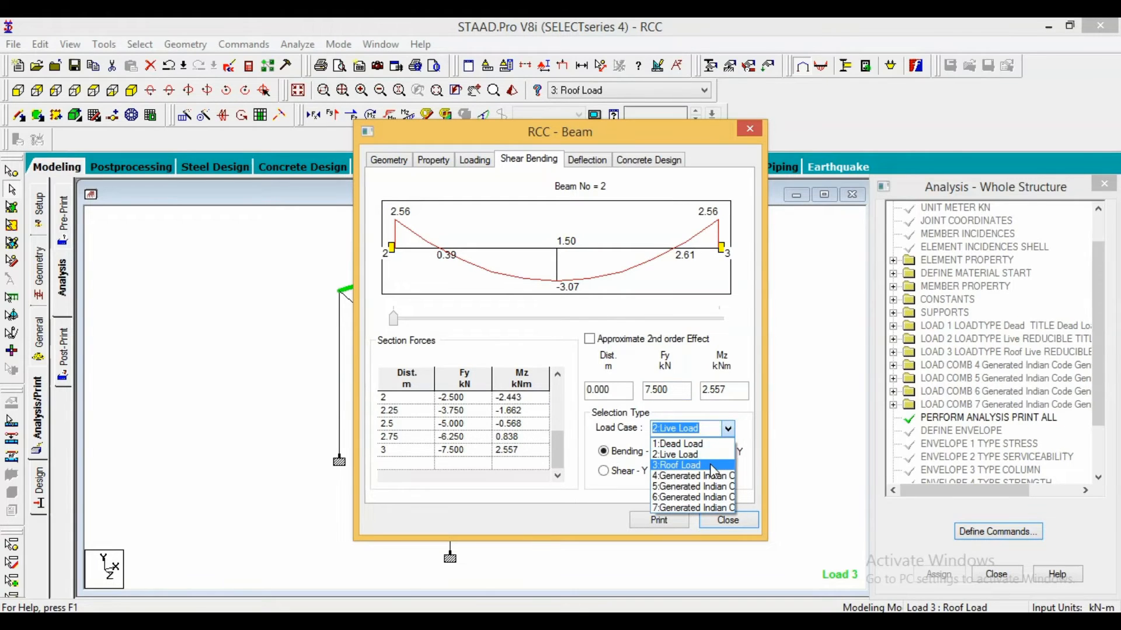
pyautogui.click(698, 467)
# - Check beam 2's global Y deflection under Dead Load and its concrete design reinforcement, and close the beam details
pyautogui.click(587, 160)
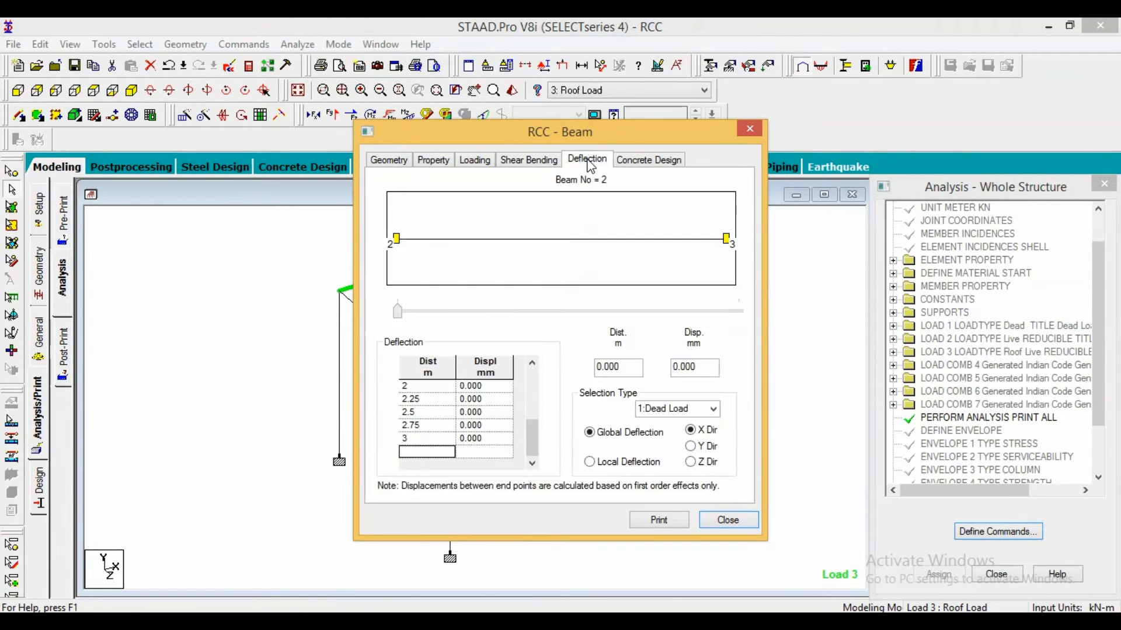
pyautogui.click(704, 411)
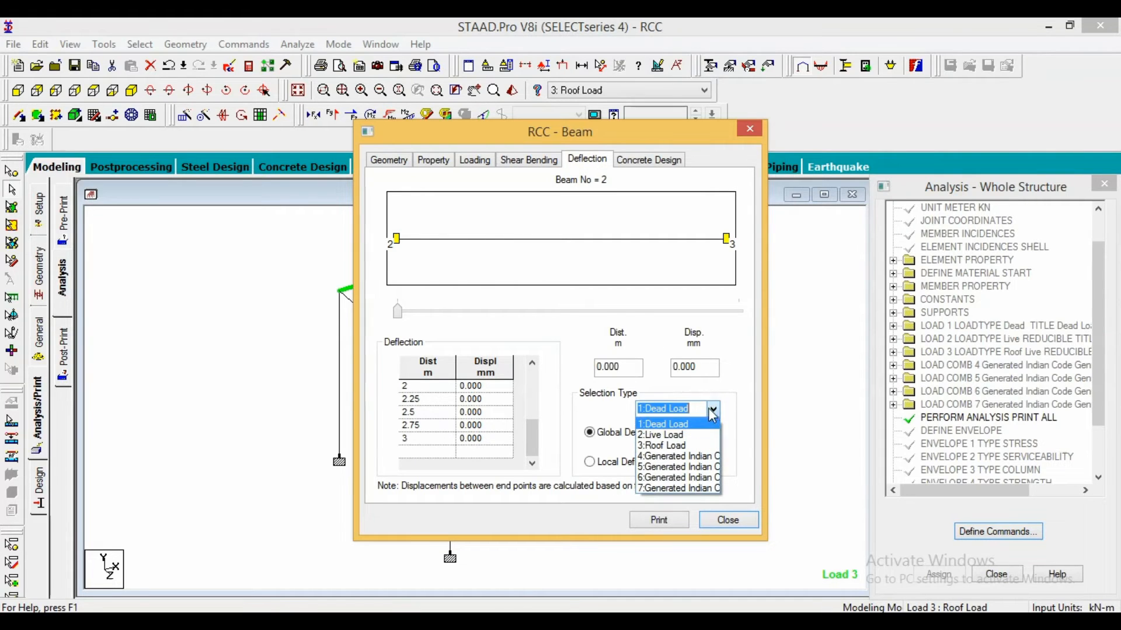
pyautogui.click(739, 383)
pyautogui.click(692, 447)
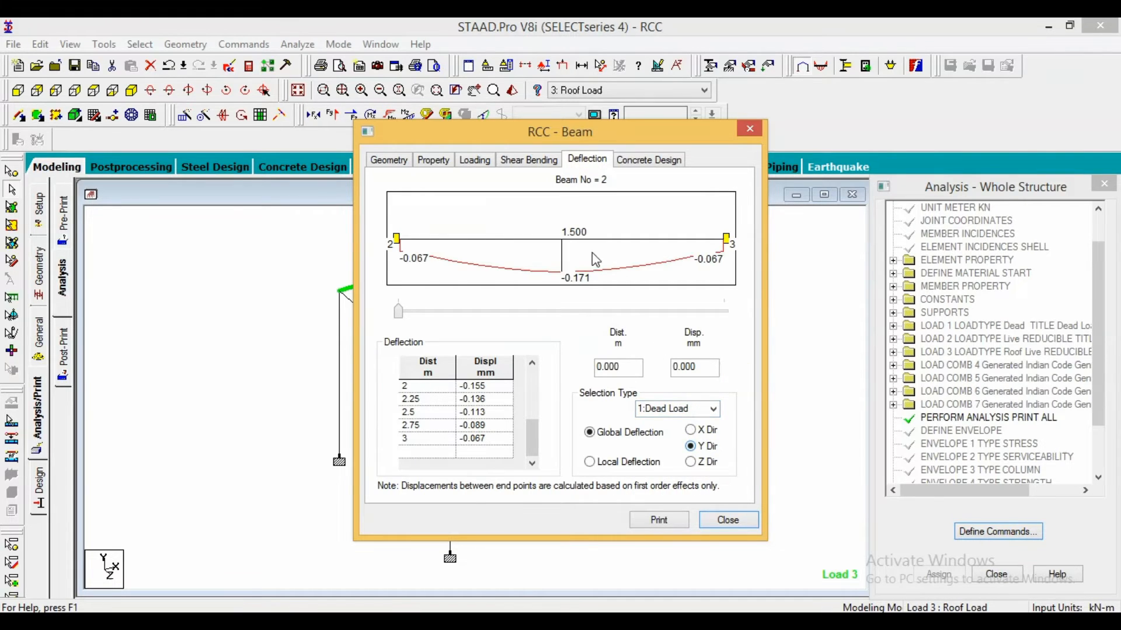
pyautogui.click(642, 160)
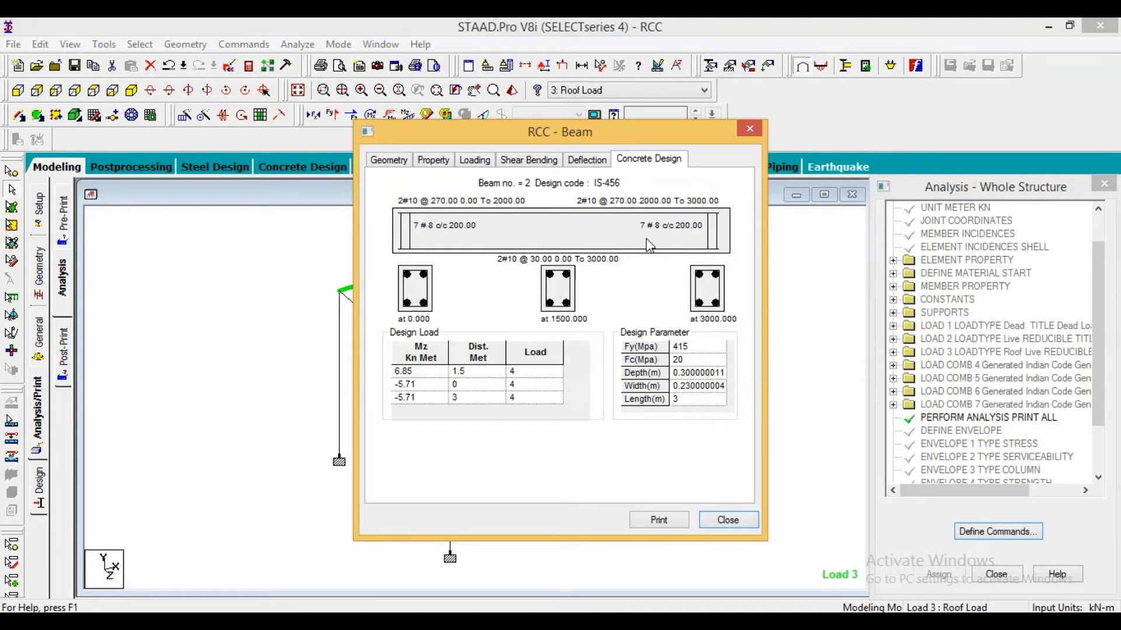
pyautogui.click(756, 128)
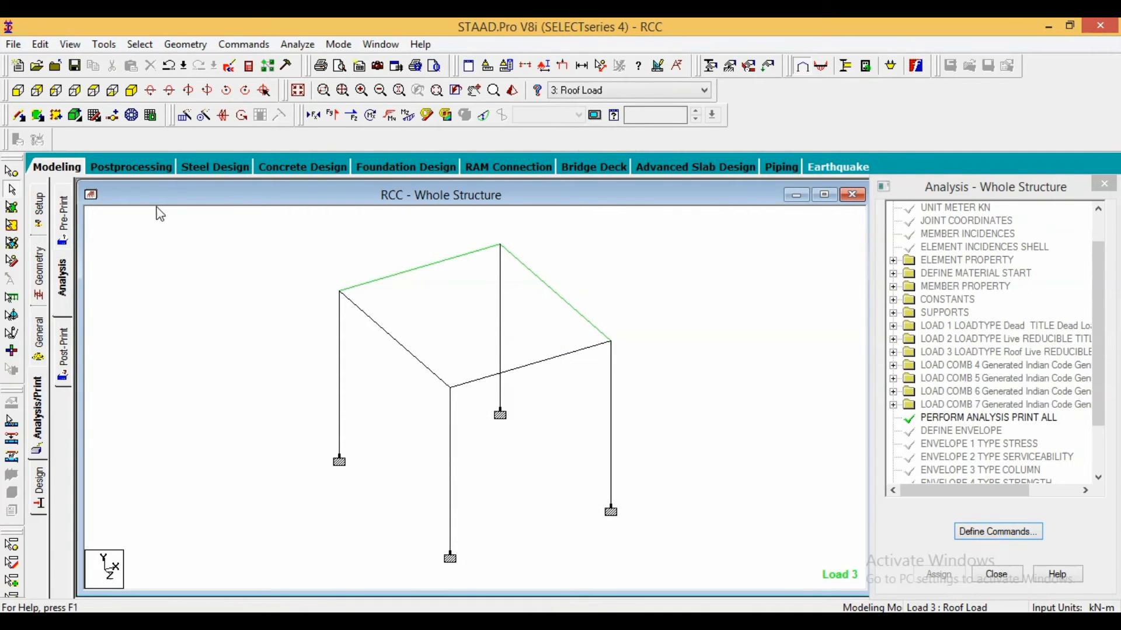
# - Enter Postprocessing and enable automatic result scaling for displacement, mode shape, axial forces, shear, bending, torsion and stress
pyautogui.click(150, 168)
pyautogui.click(472, 204)
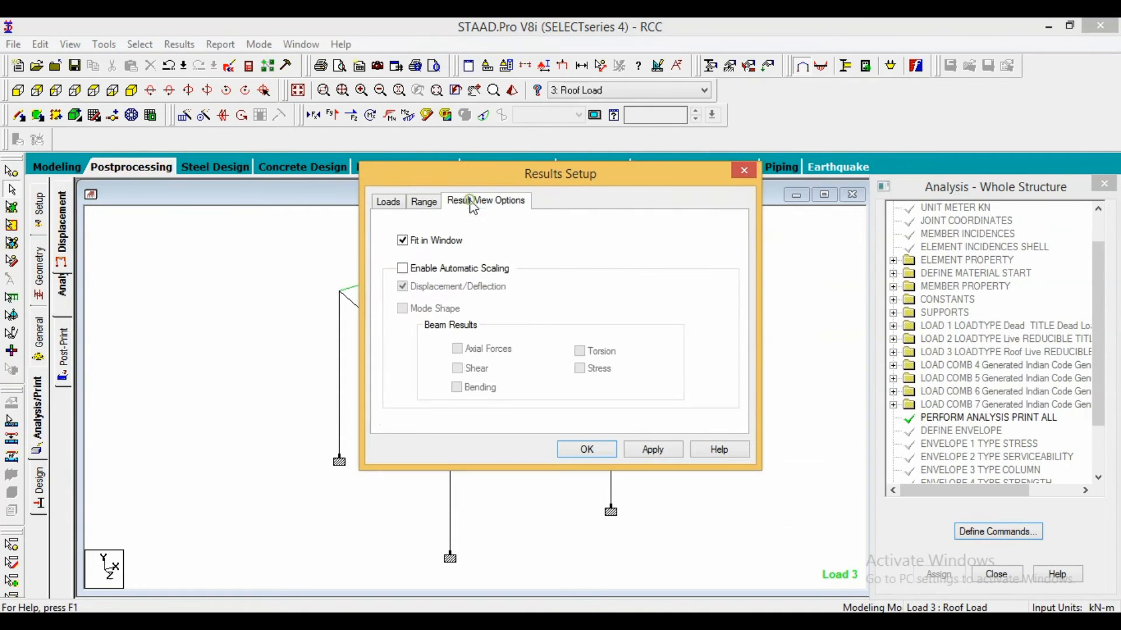
pyautogui.click(447, 271)
pyautogui.click(435, 309)
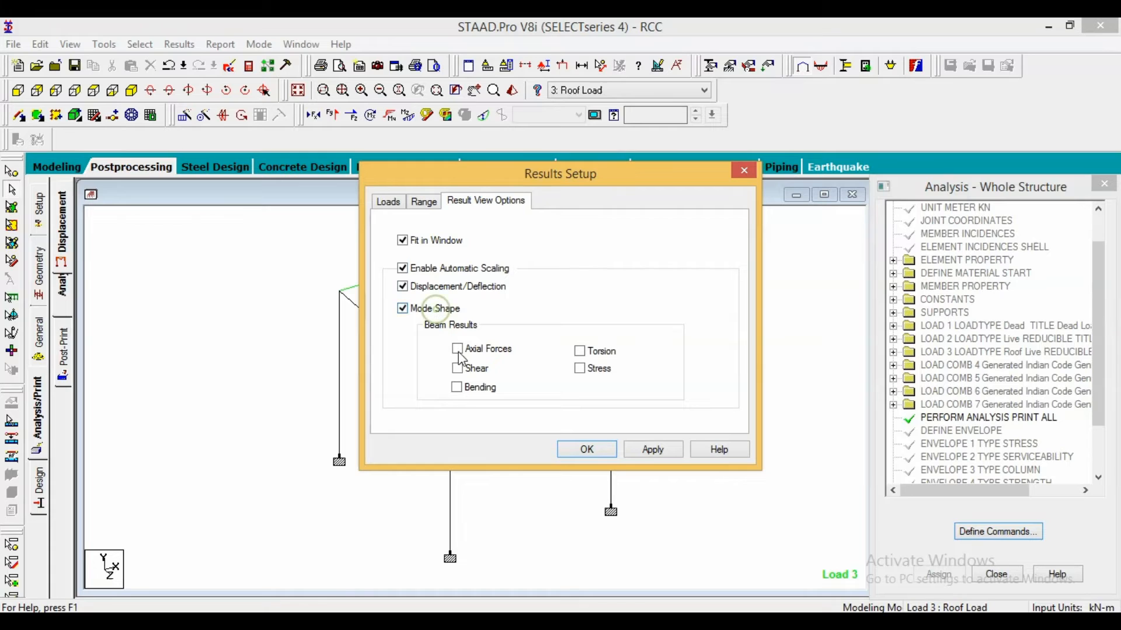
pyautogui.click(457, 349)
pyautogui.click(458, 368)
pyautogui.click(457, 387)
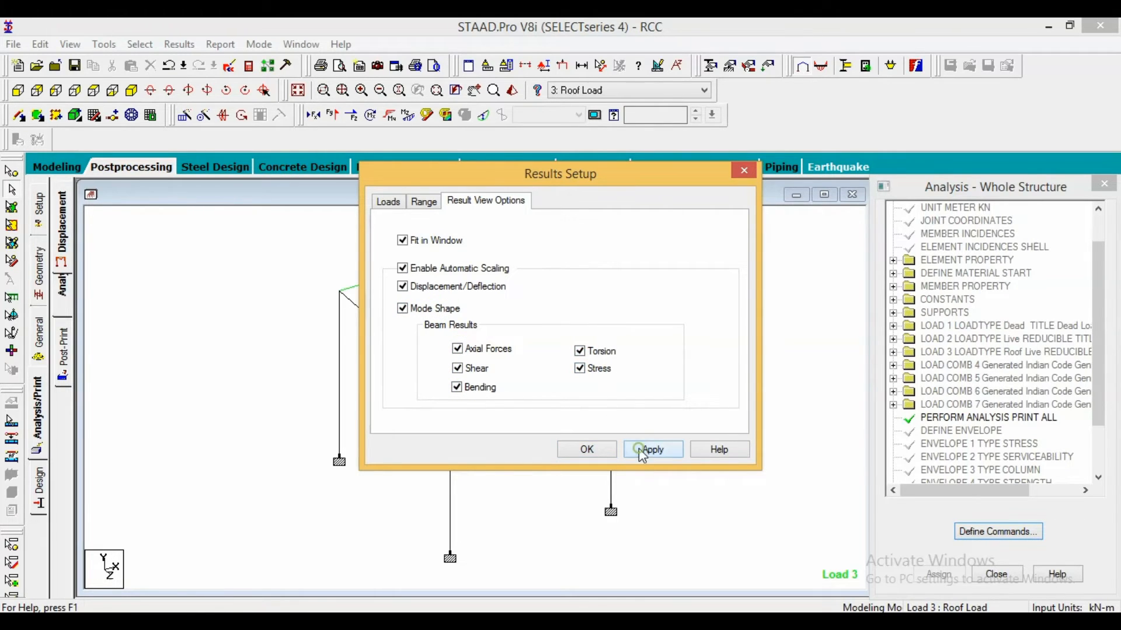
# - Apply the defined envelopes ENVELOPE 1, 2, 3 and 4 in turn in the results setup, keeping all seven load cases selected
pyautogui.click(388, 202)
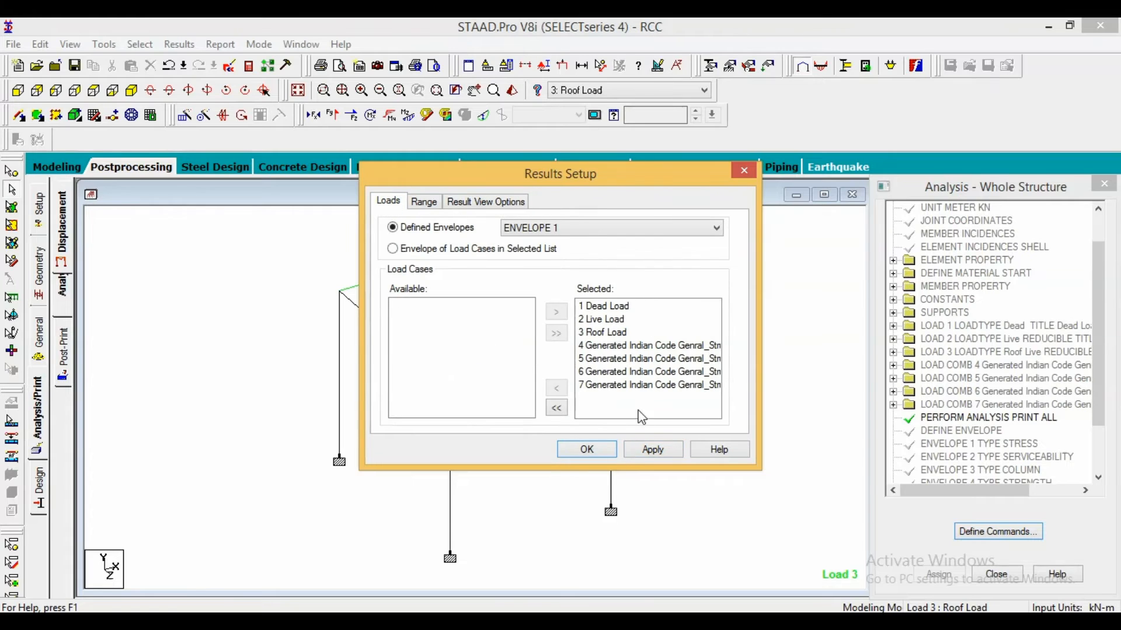
pyautogui.click(644, 450)
pyautogui.click(638, 229)
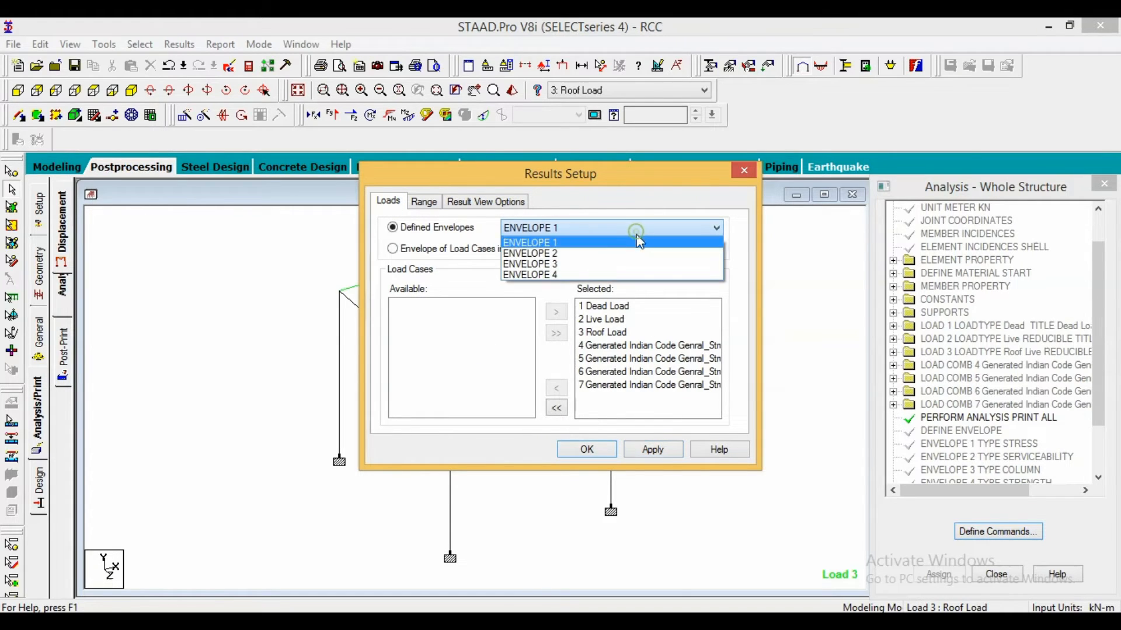
pyautogui.click(631, 245)
pyautogui.click(653, 451)
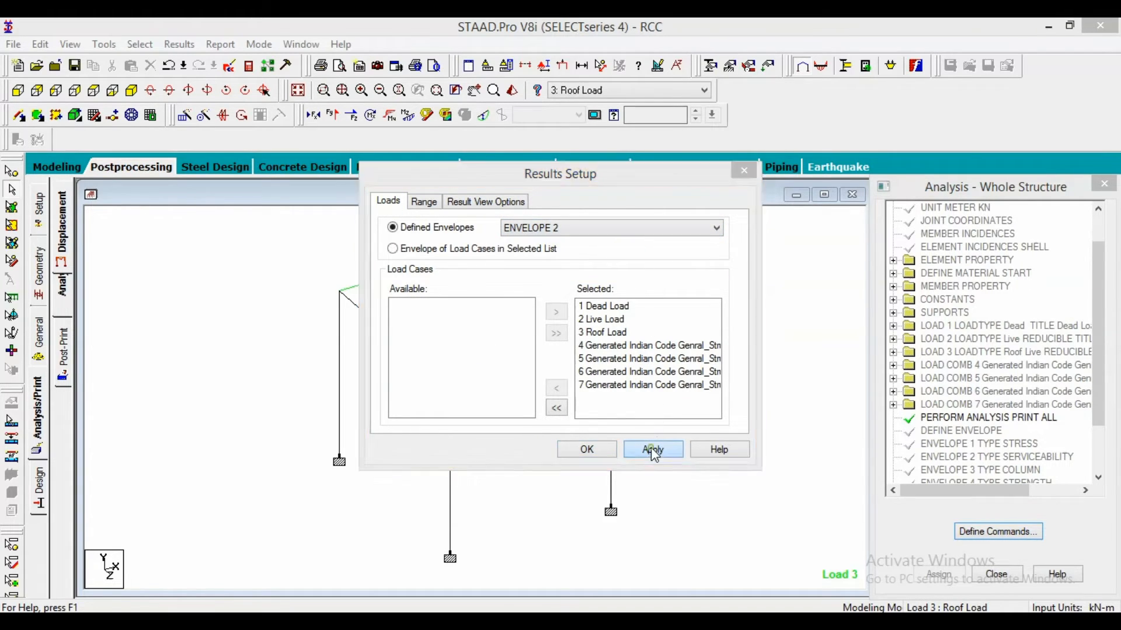
pyautogui.click(623, 229)
pyautogui.click(623, 265)
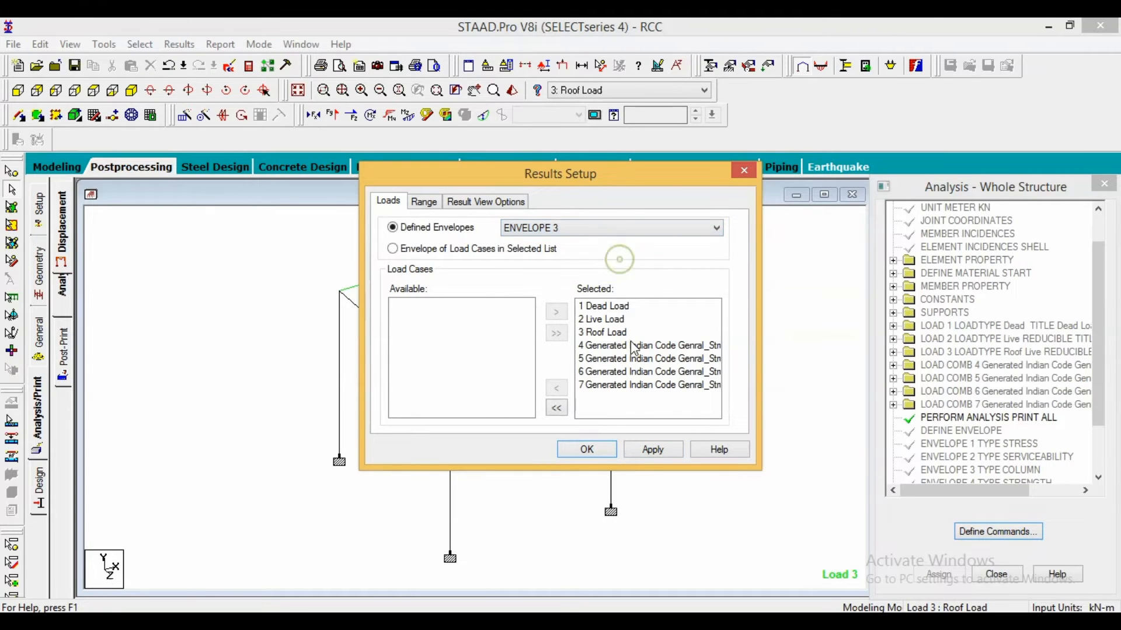
pyautogui.click(653, 449)
pyautogui.click(646, 236)
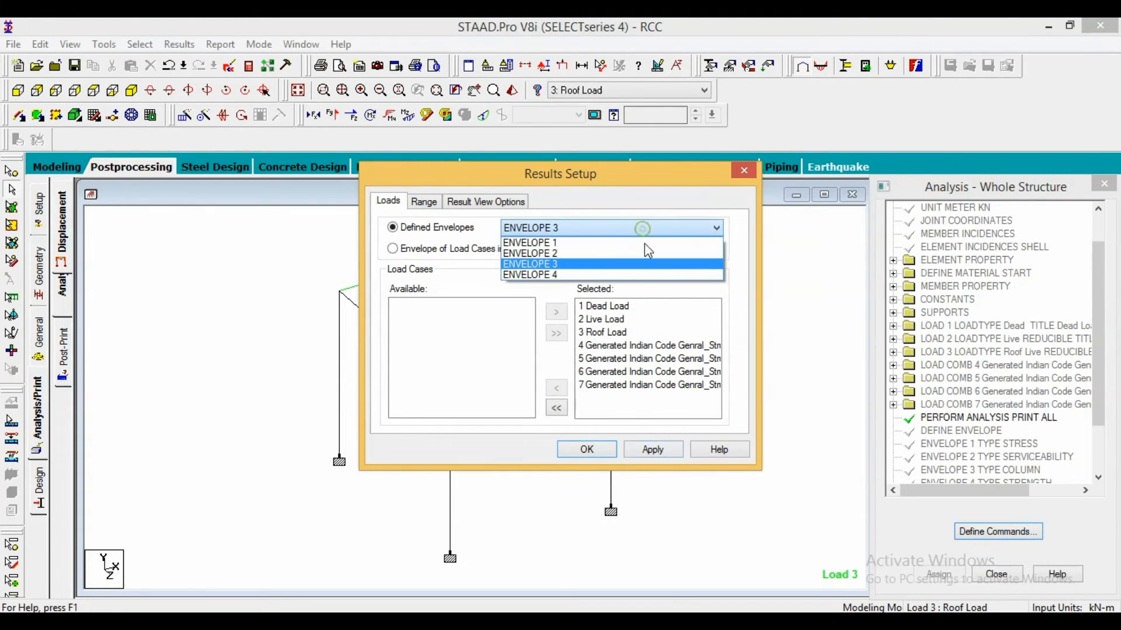
pyautogui.click(635, 271)
pyautogui.click(653, 450)
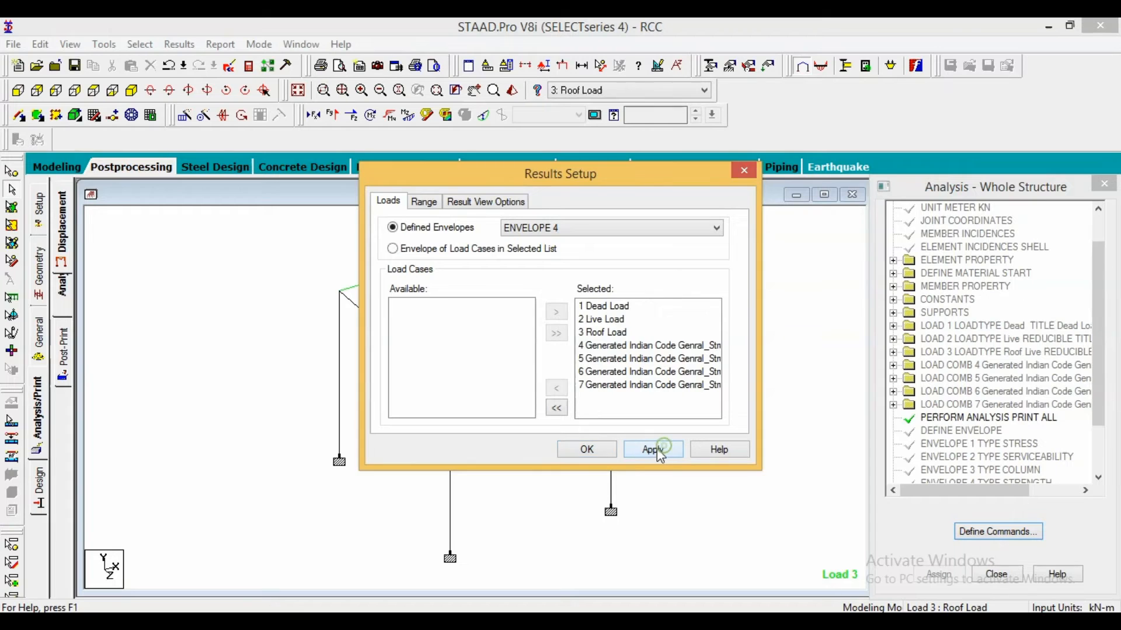
# - Confirm the results setup with ENVELOPE 4 and show the summary of the support reactions
pyautogui.click(593, 449)
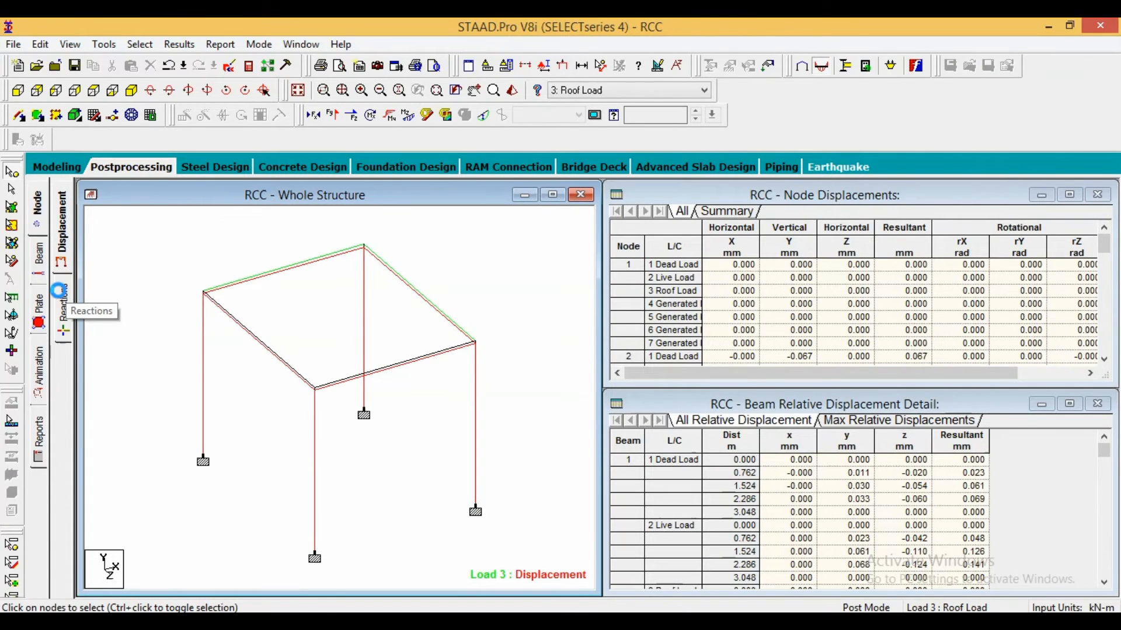
pyautogui.click(62, 296)
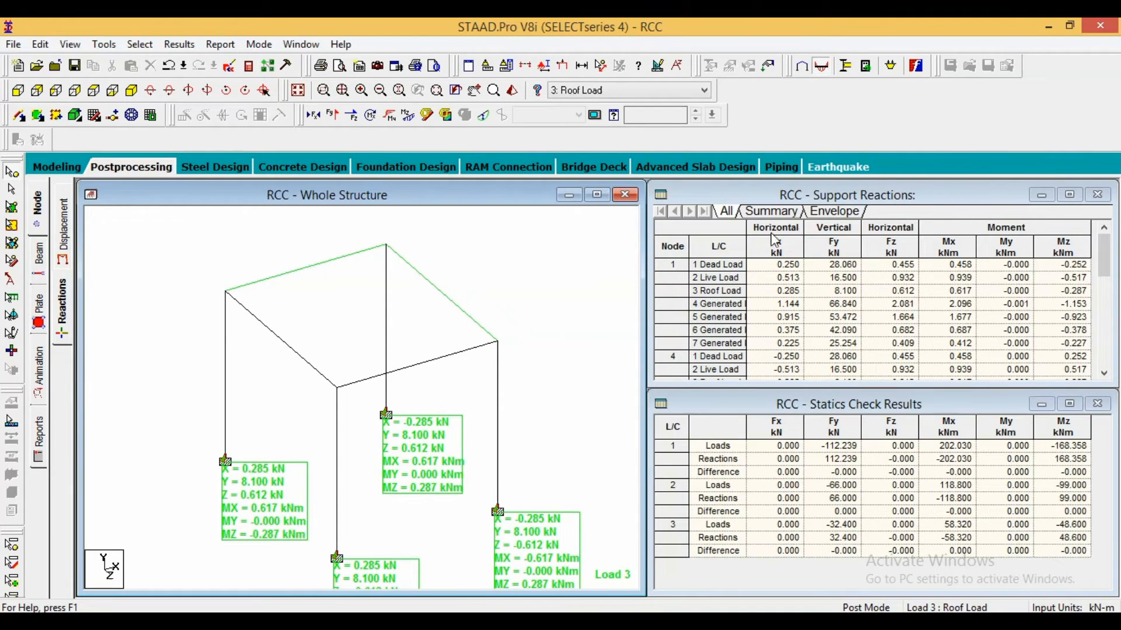
pyautogui.click(772, 211)
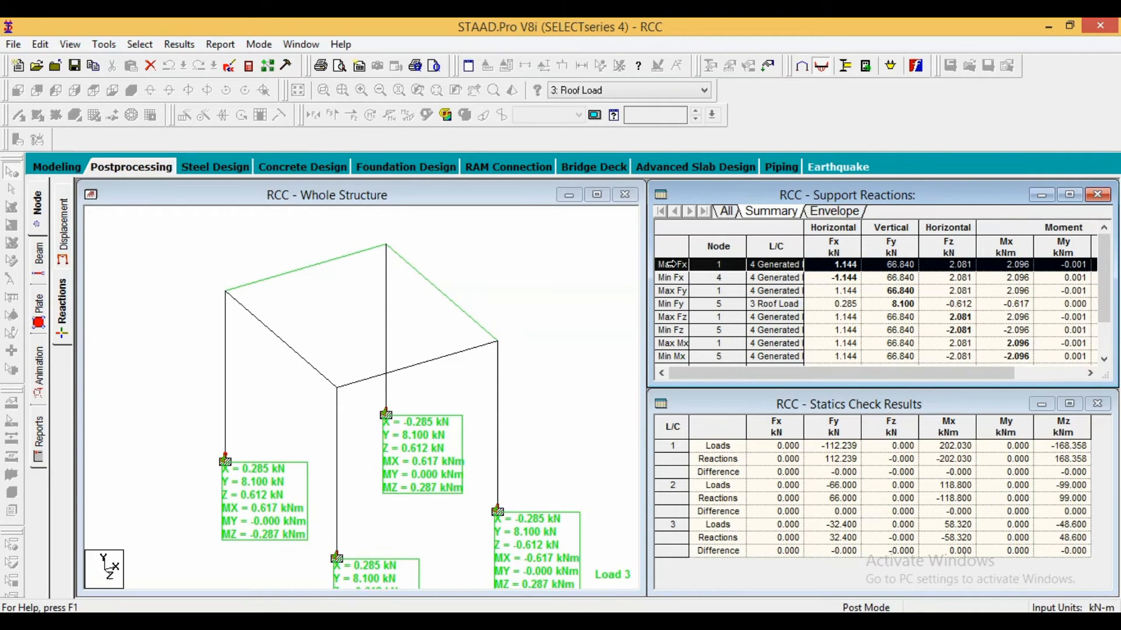
# - Show the summary of the beam end forces and highlight the member with the maximum Fx
pyautogui.click(38, 272)
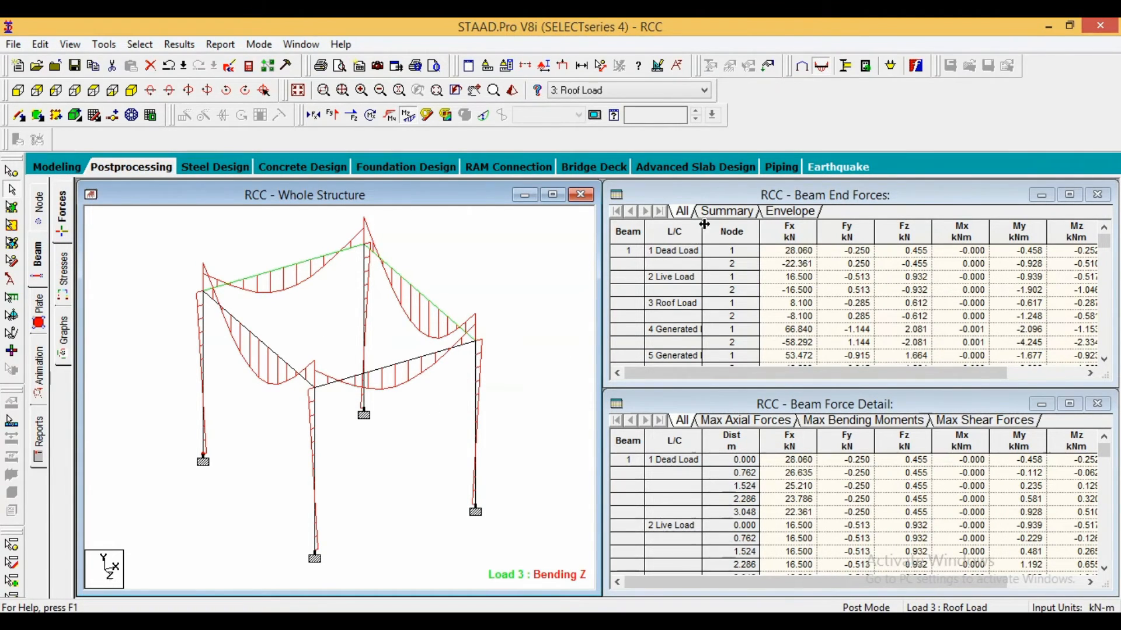
pyautogui.click(730, 213)
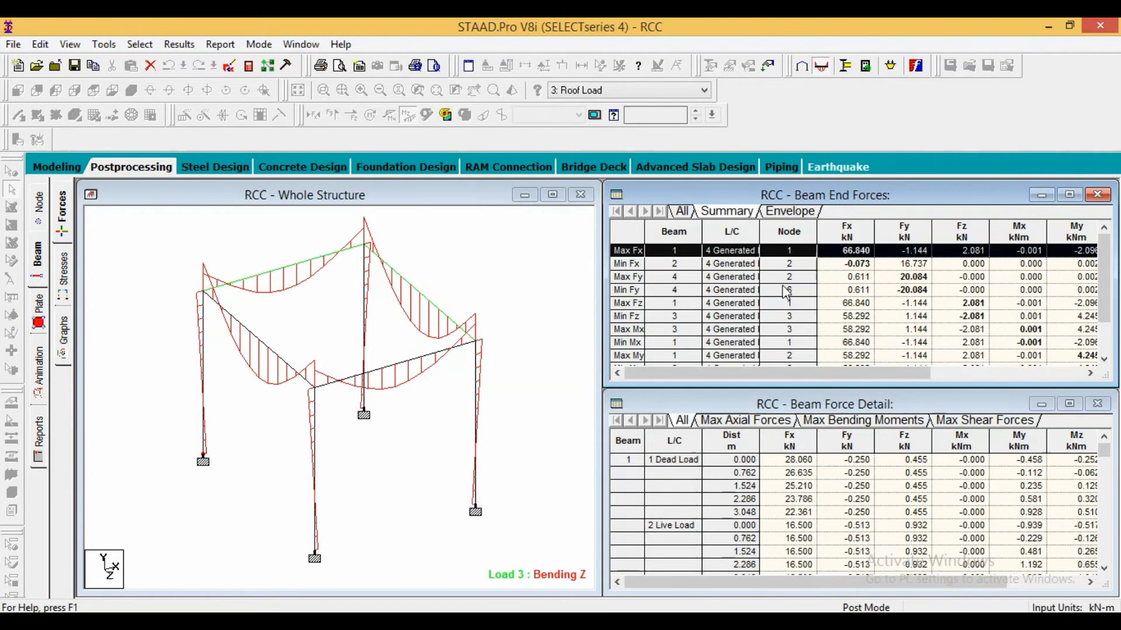
pyautogui.click(620, 251)
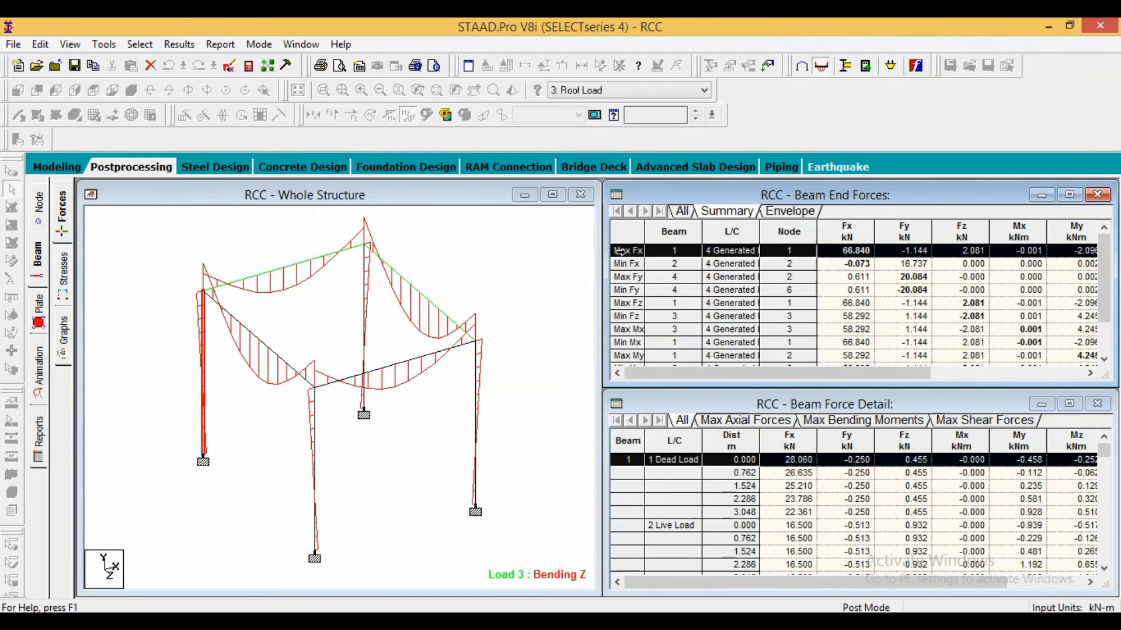
# - Review beam 1's concrete design, deflection and shear bending details, and close the beam details
pyautogui.click(119, 352)
pyautogui.doubleClick(204, 327)
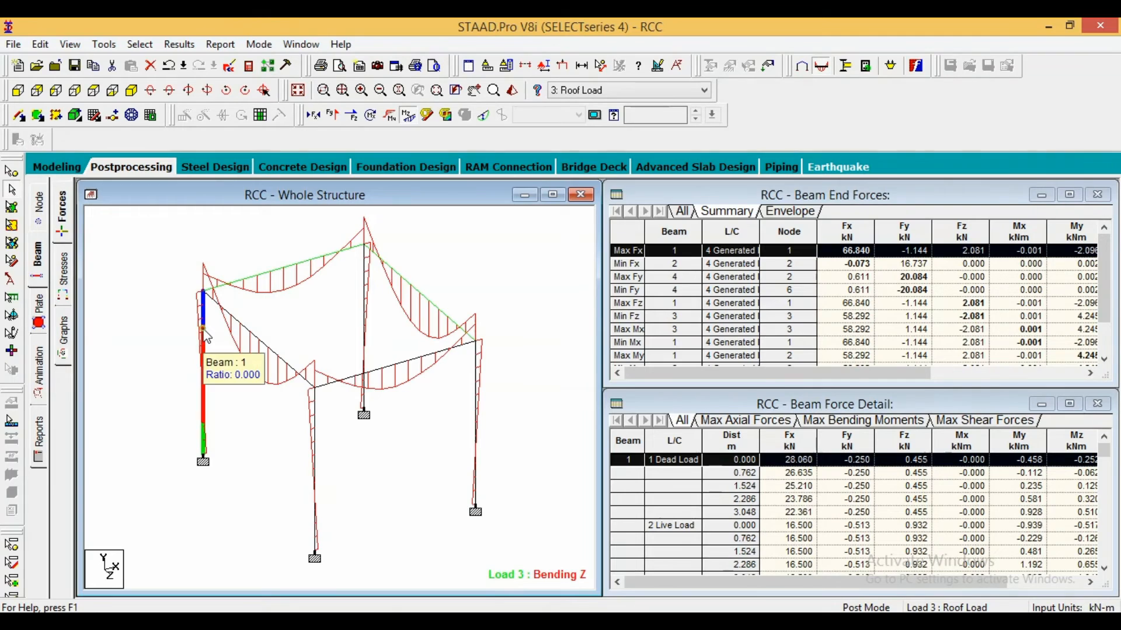
pyautogui.click(665, 162)
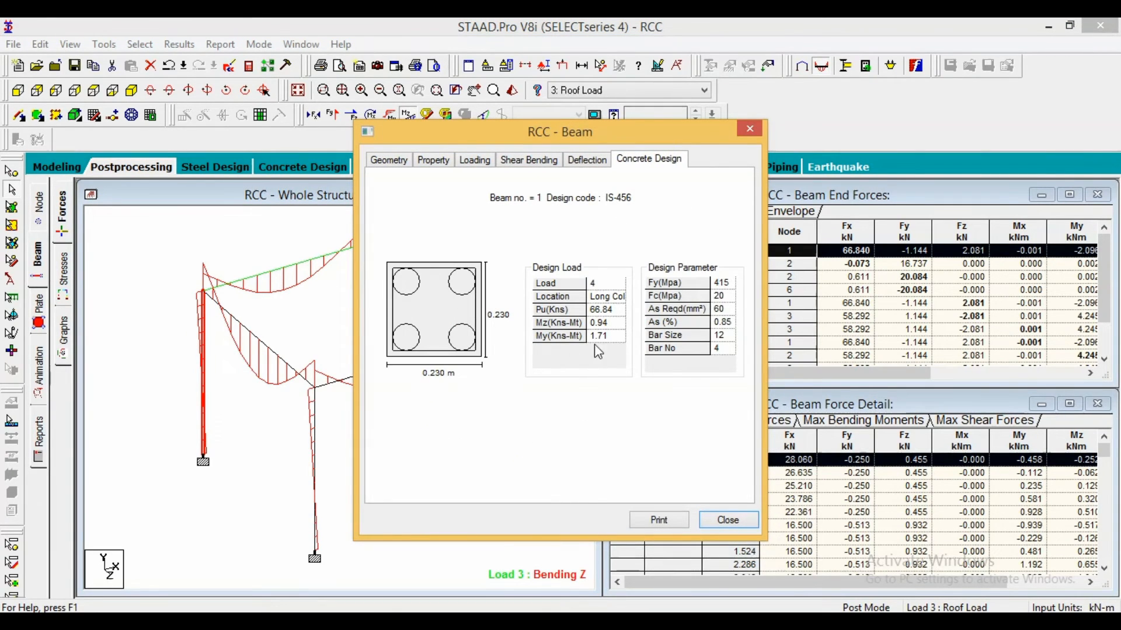
pyautogui.click(589, 160)
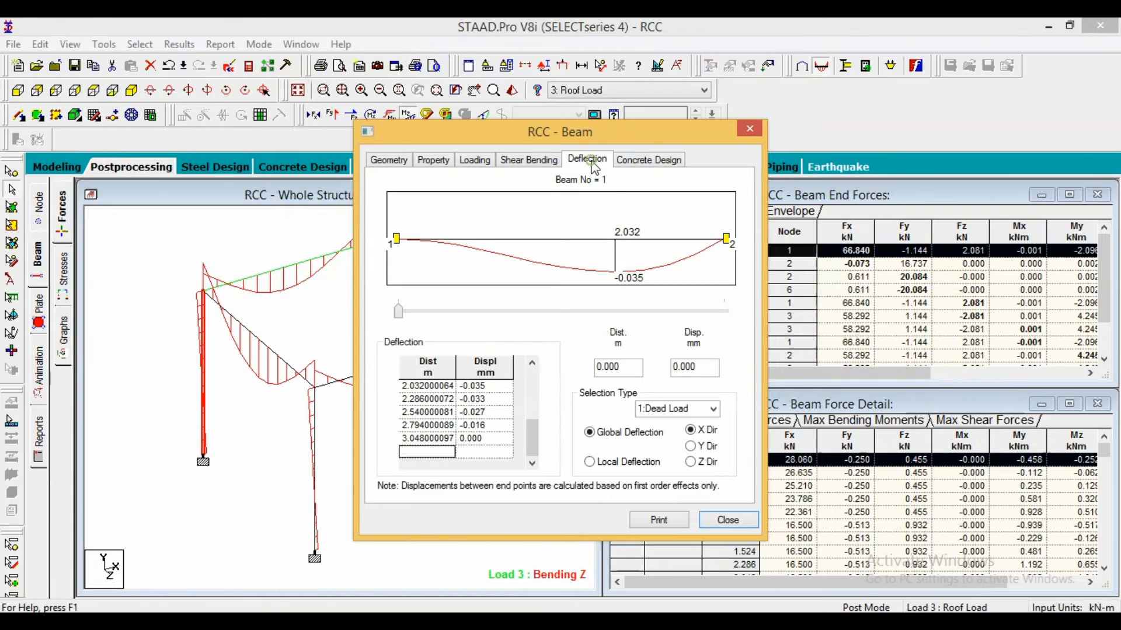
pyautogui.click(531, 160)
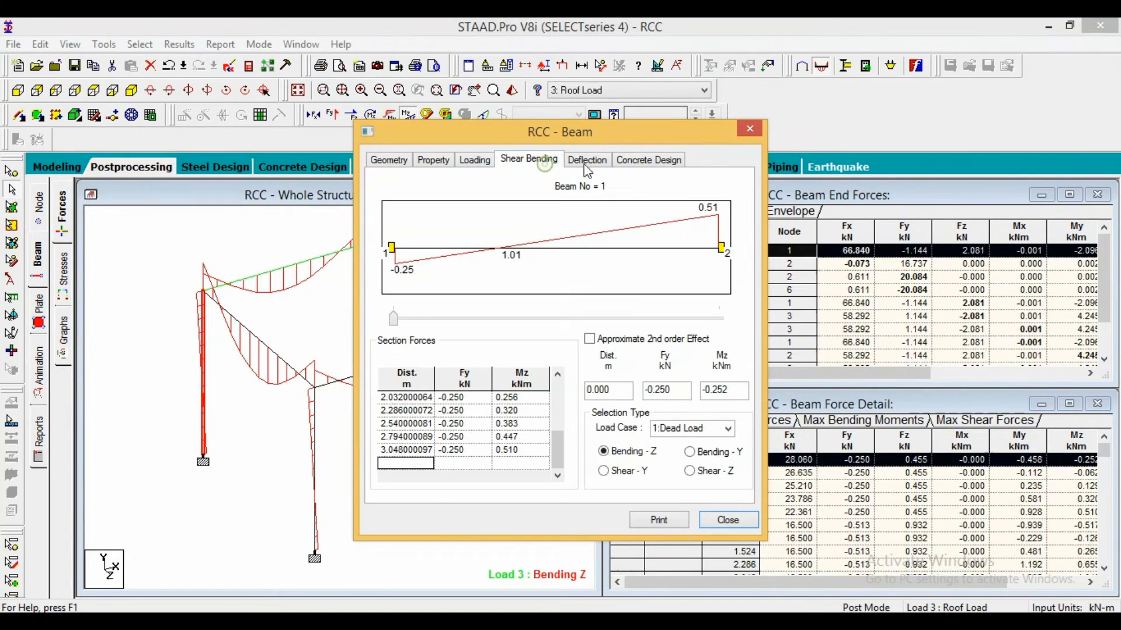
pyautogui.click(757, 134)
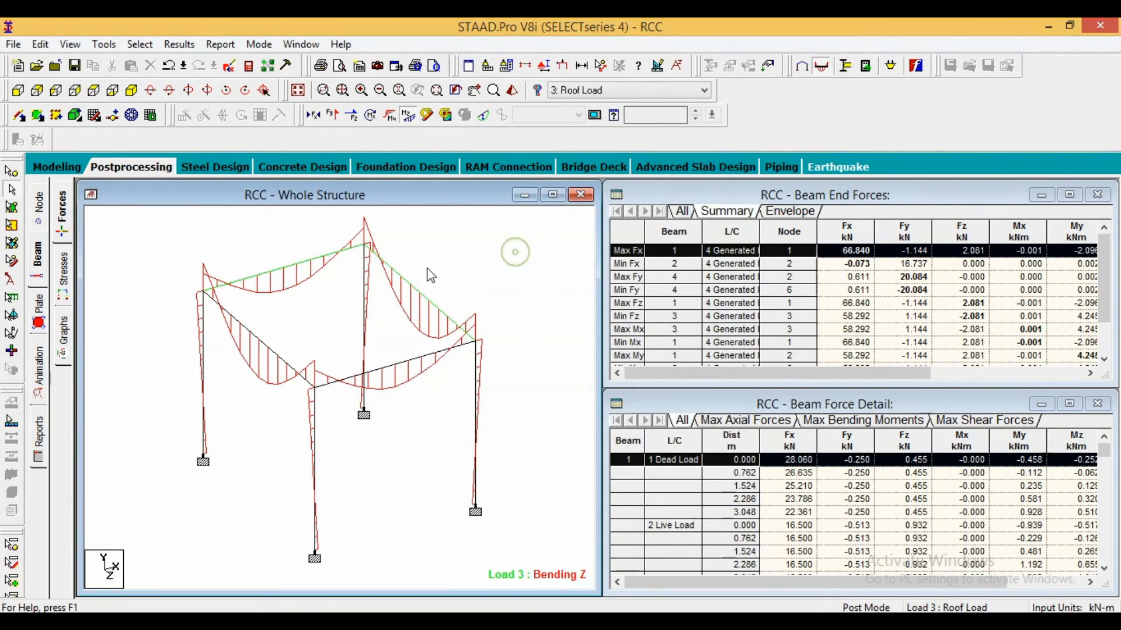
# - Inspect beam 1's 3D stress contour with legend and corner stresses displayed, moving the section plane to about mid-height
pyautogui.click(129, 262)
pyautogui.click(64, 279)
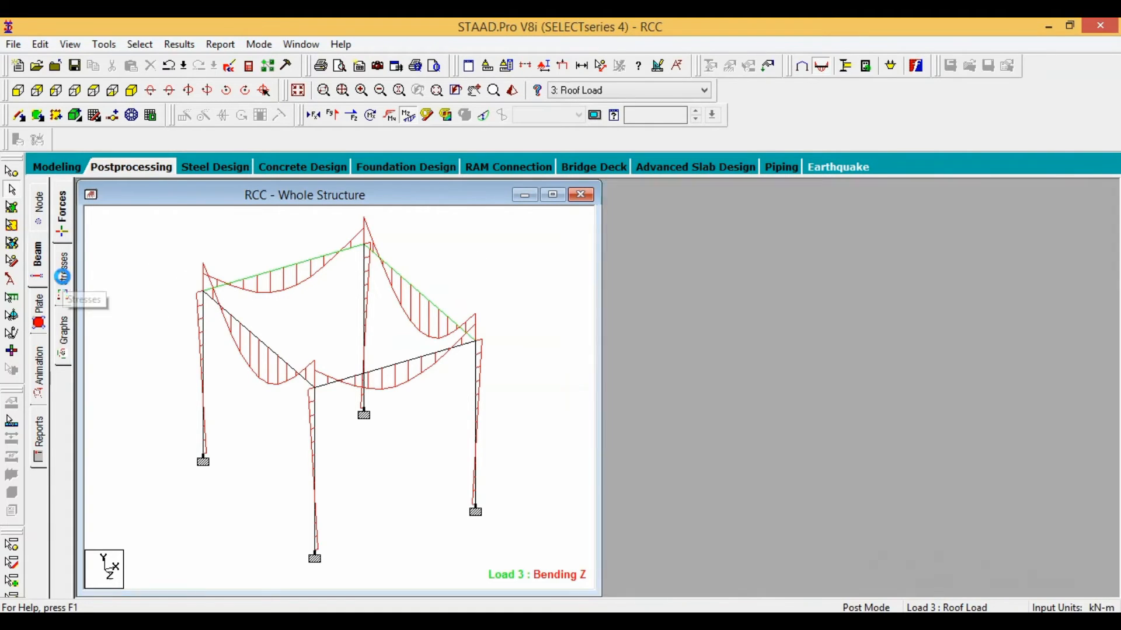
pyautogui.click(316, 489)
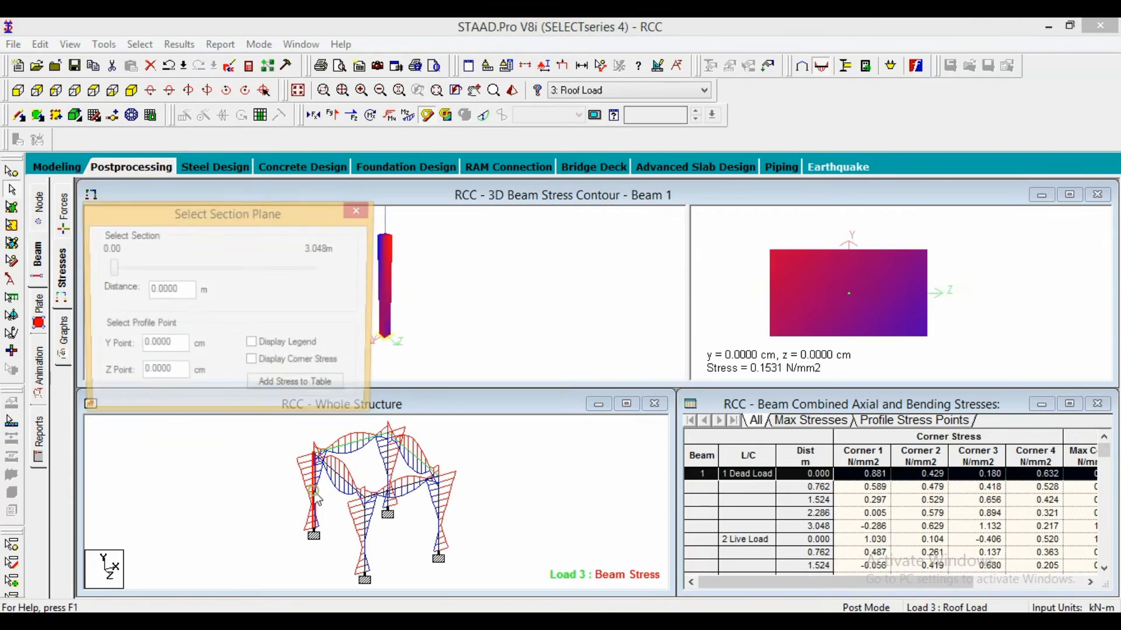
pyautogui.click(266, 345)
pyautogui.click(271, 367)
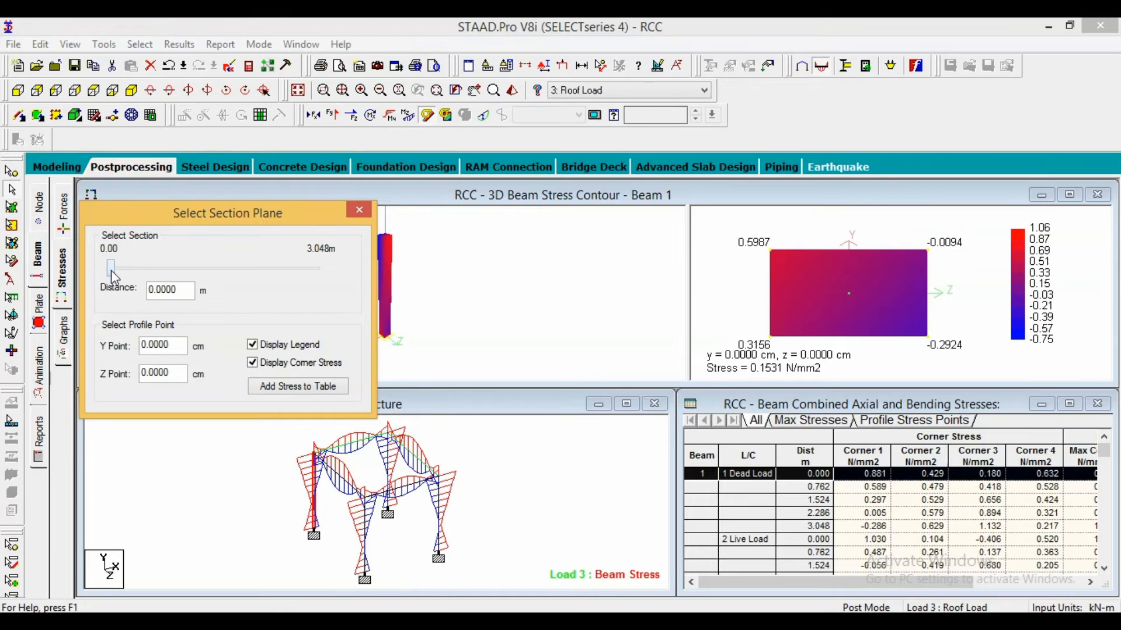
pyautogui.moveTo(114, 278); pyautogui.dragTo(221, 269)
pyautogui.click(361, 210)
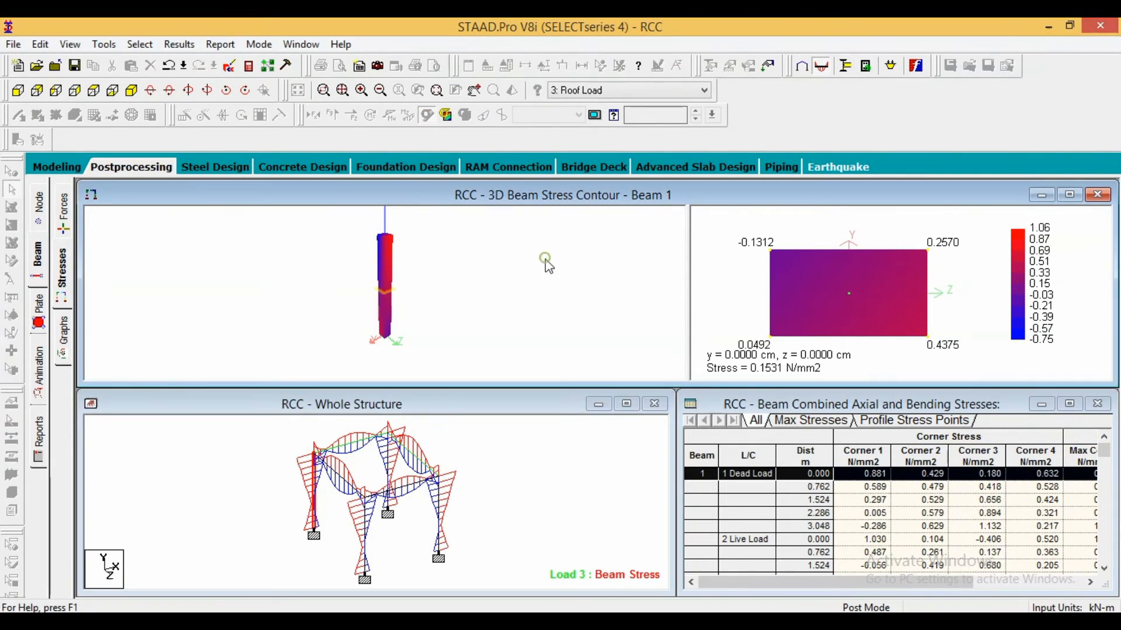
# - Display the plate stress contour for the Roof Load case with the Max Absolute stress type and normal fill
pyautogui.click(40, 312)
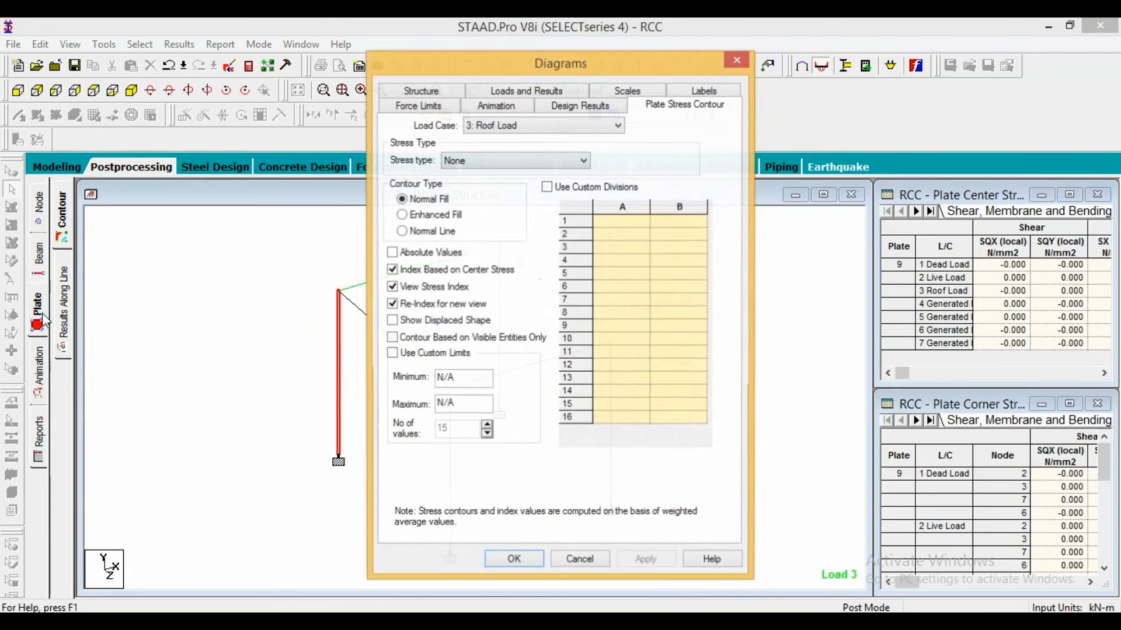
pyautogui.click(550, 129)
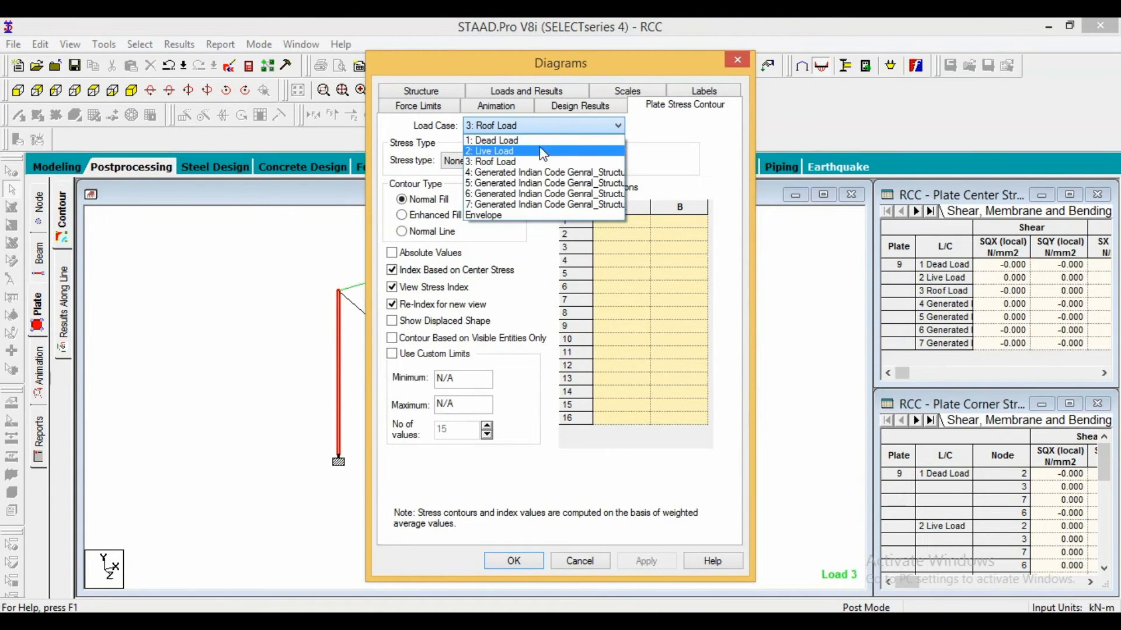
pyautogui.click(535, 161)
pyautogui.click(535, 162)
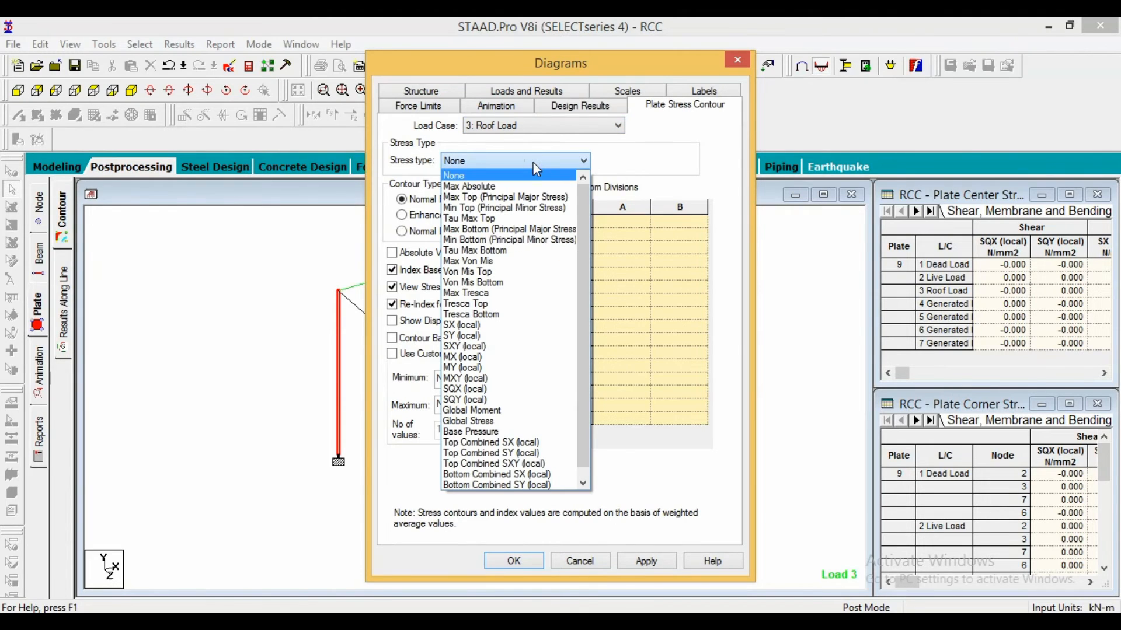
pyautogui.click(509, 188)
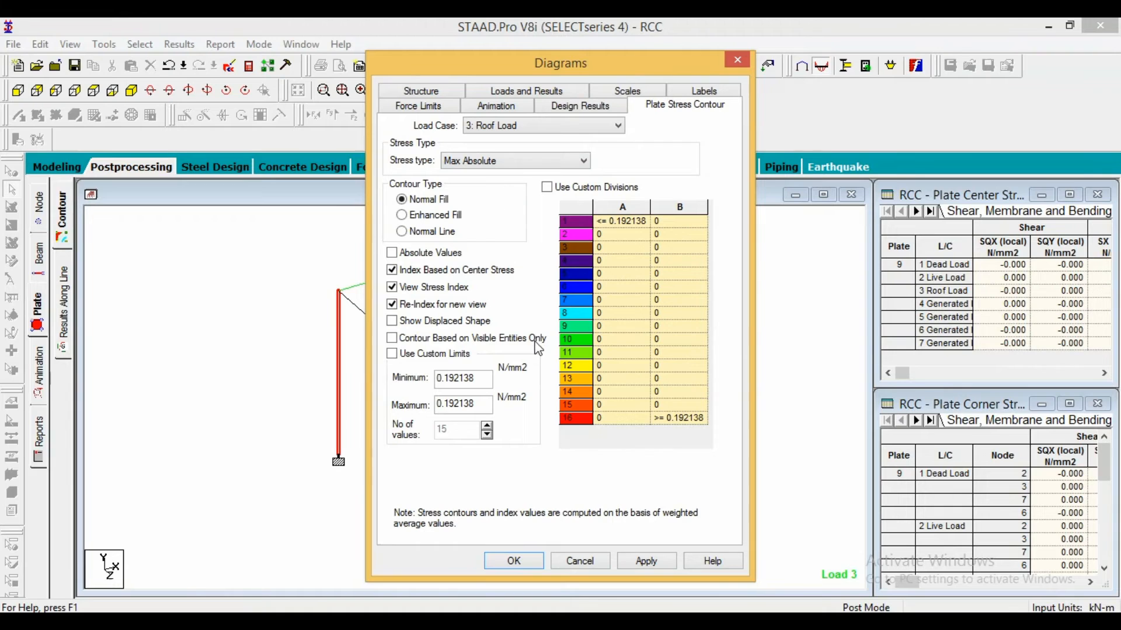
pyautogui.click(643, 565)
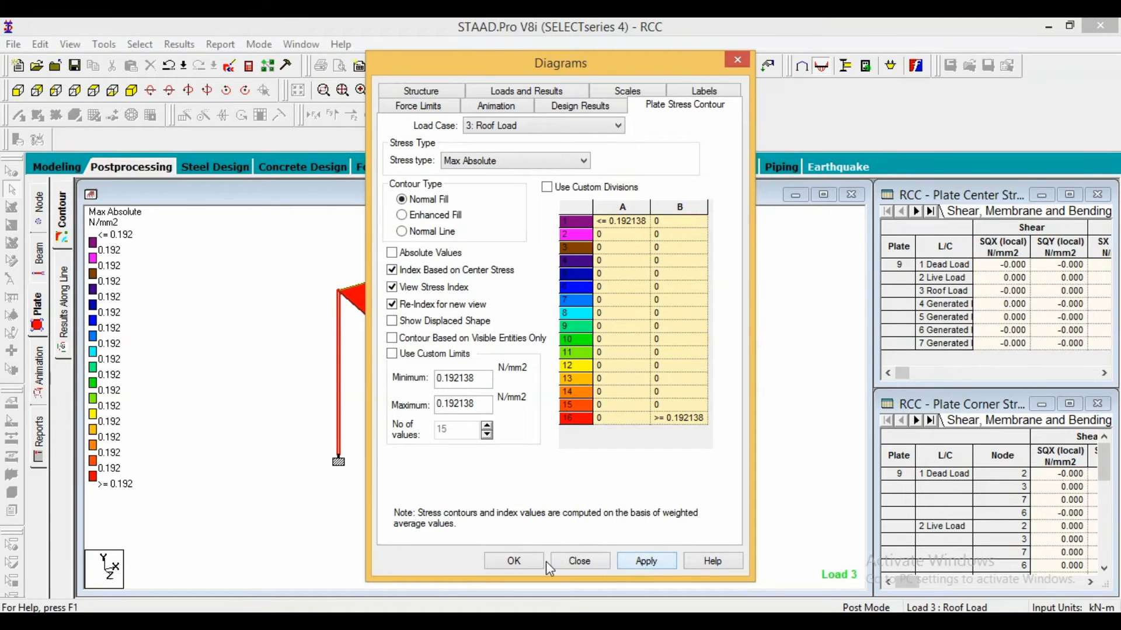
pyautogui.click(516, 561)
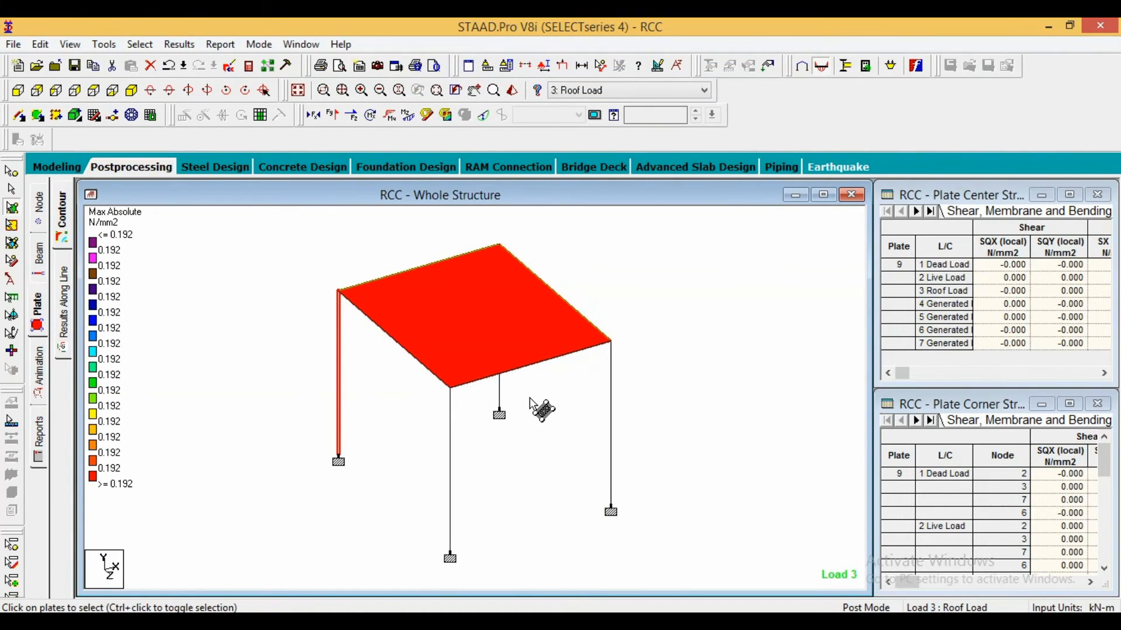
# - Compare the slab's Max Absolute stress contour from Dead Load through each load case to Envelope, ending at load case 7
pyautogui.moveTo(538, 405); pyautogui.dragTo(548, 403)
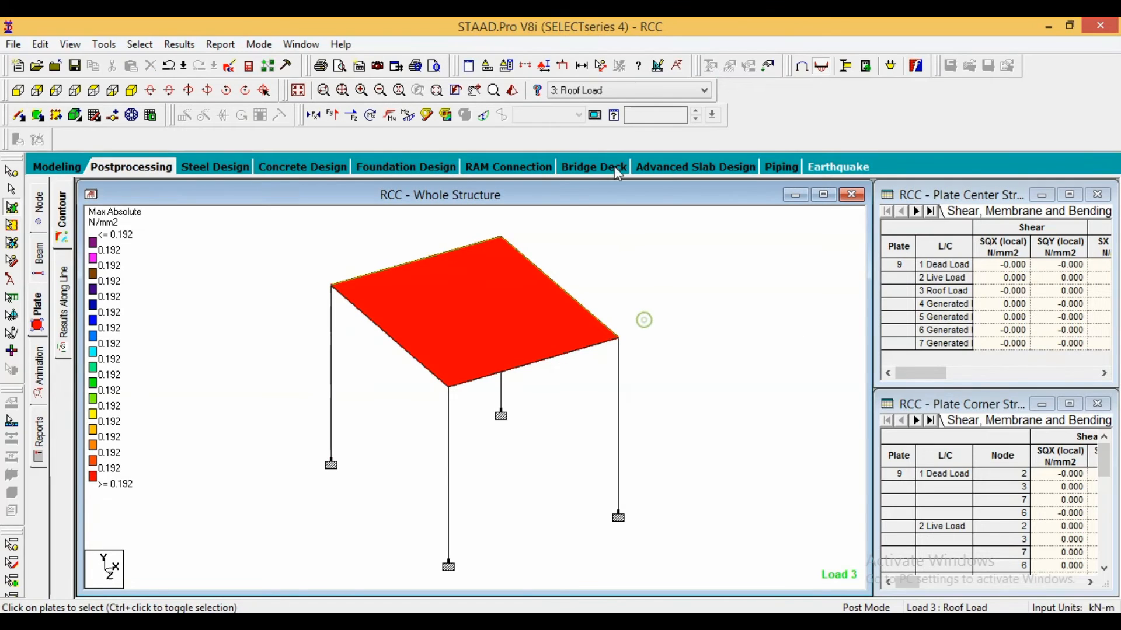
pyautogui.click(636, 92)
pyautogui.click(630, 106)
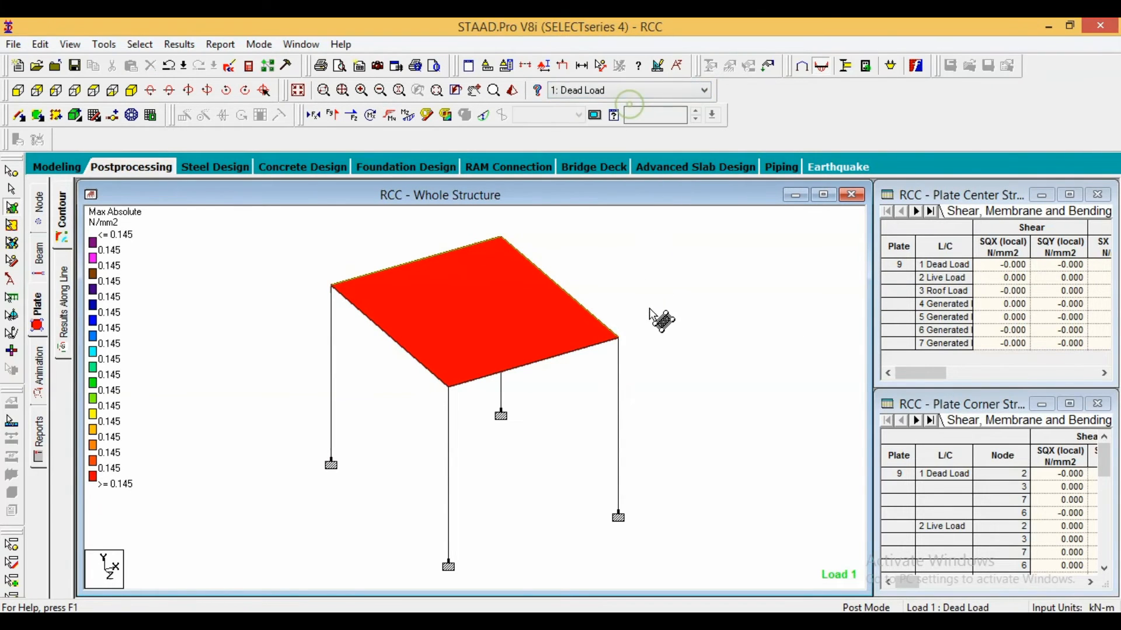
pyautogui.press('Down')
pyautogui.press('Down')
pyautogui.press('Down')
pyautogui.press('Down')
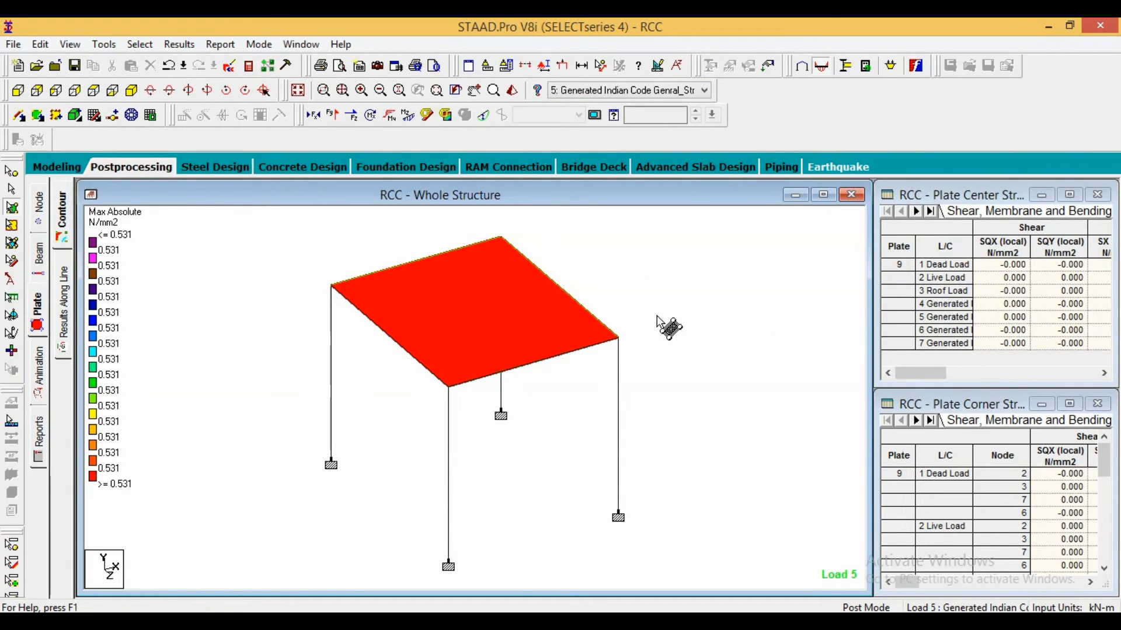
pyautogui.press('Down')
pyautogui.press('Down')
pyautogui.press('Down')
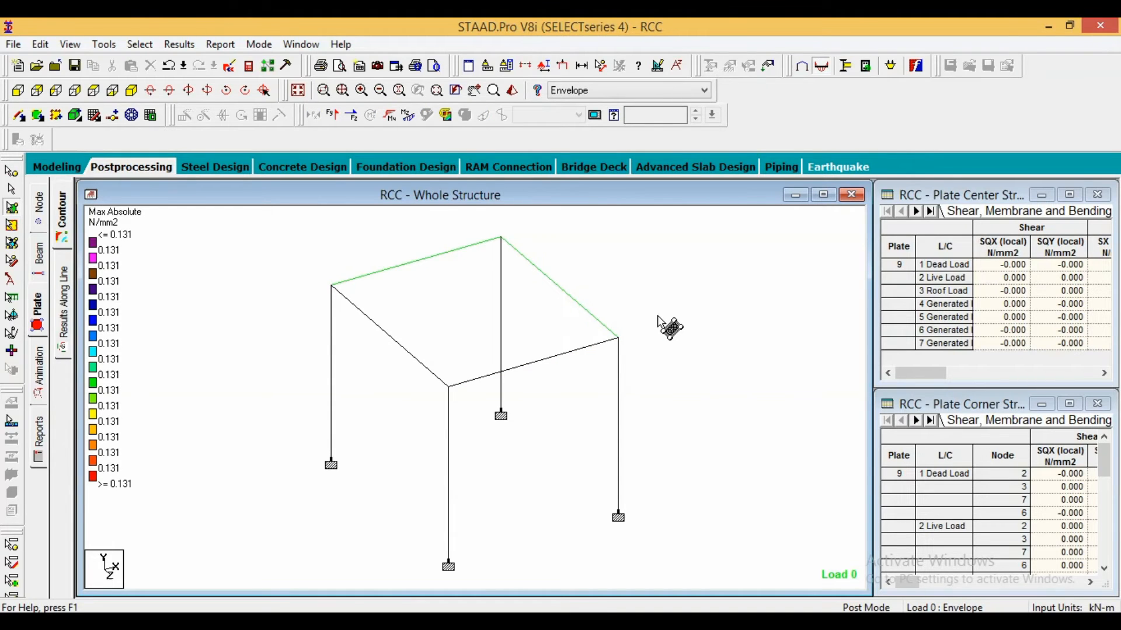
pyautogui.press('Up')
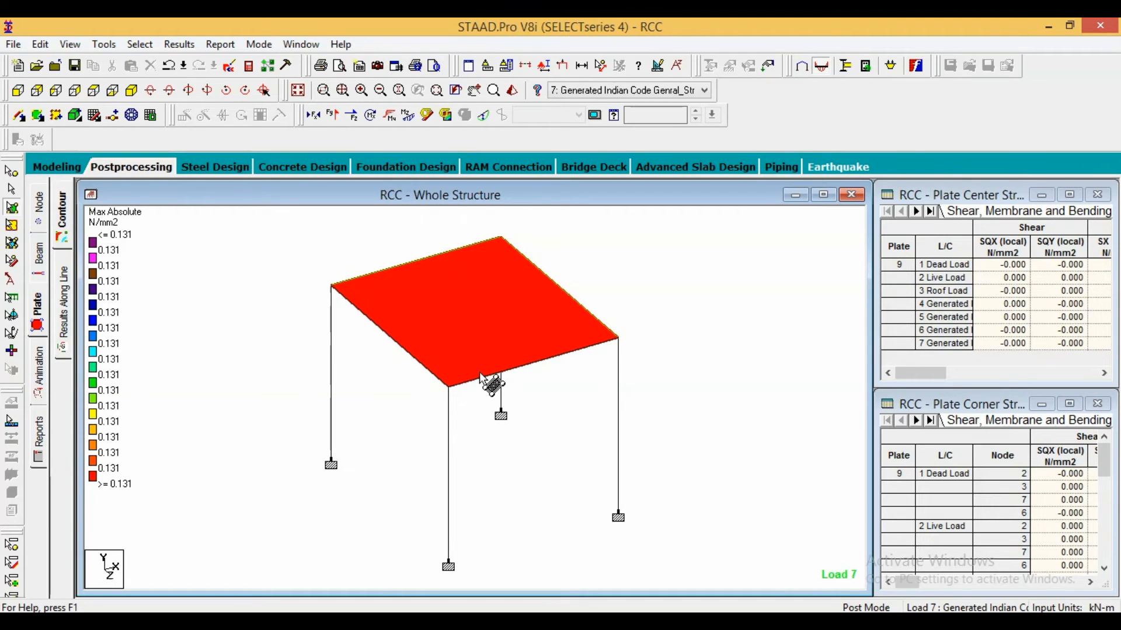
# - Return to Modeling, open the STAAD output file in the output viewer, and minimise the viewer
pyautogui.click(59, 167)
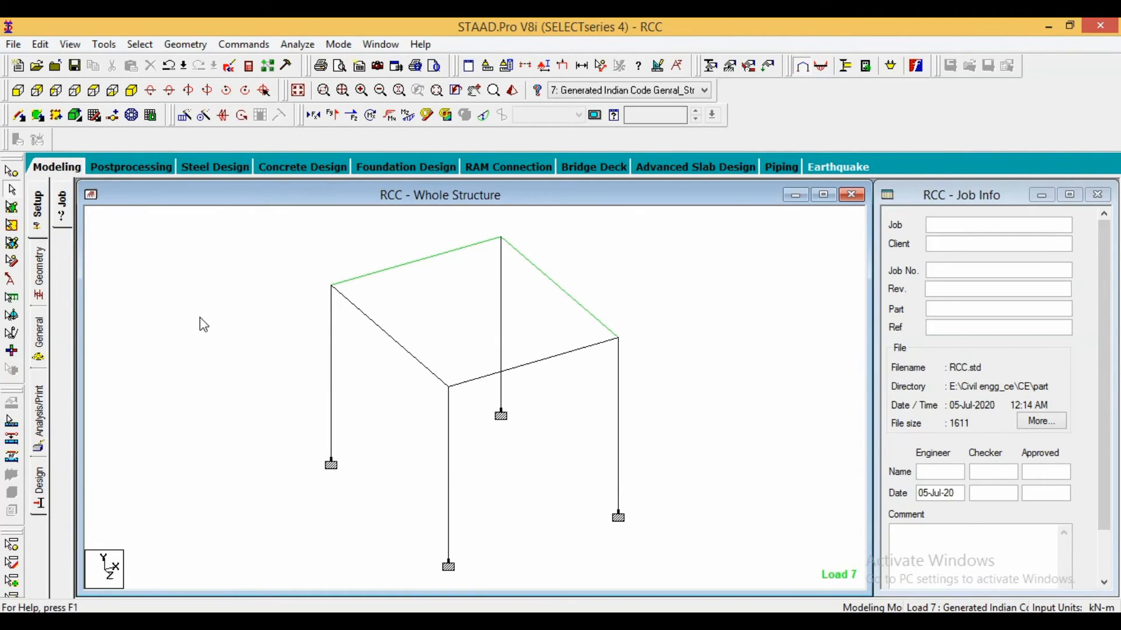
pyautogui.click(10, 45)
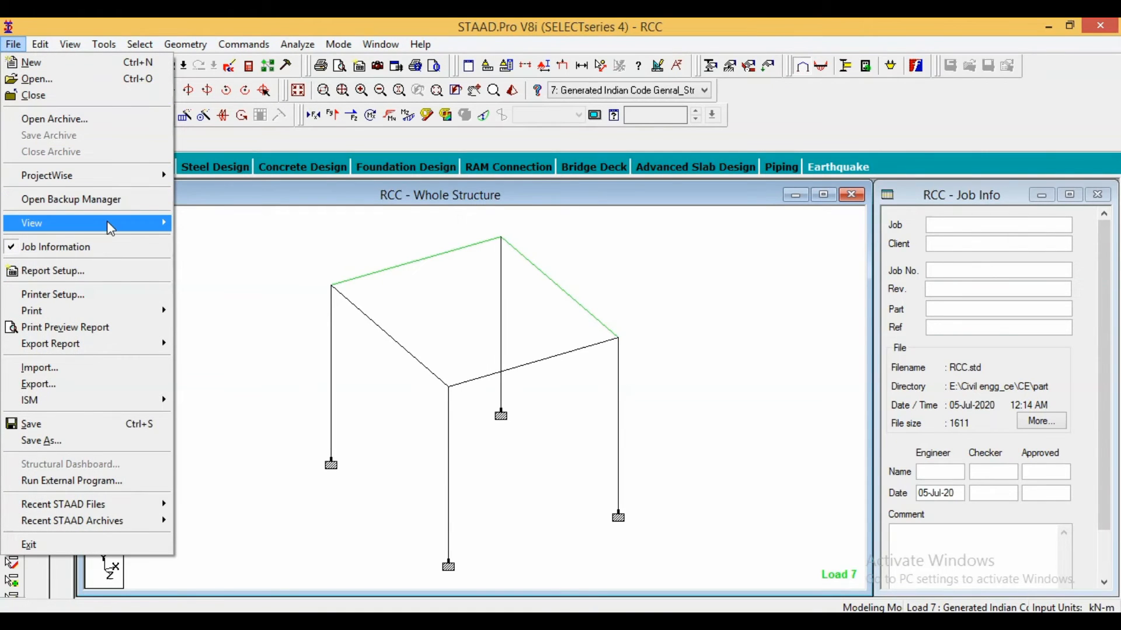
pyautogui.moveTo(111, 227)
pyautogui.moveTo(262, 260)
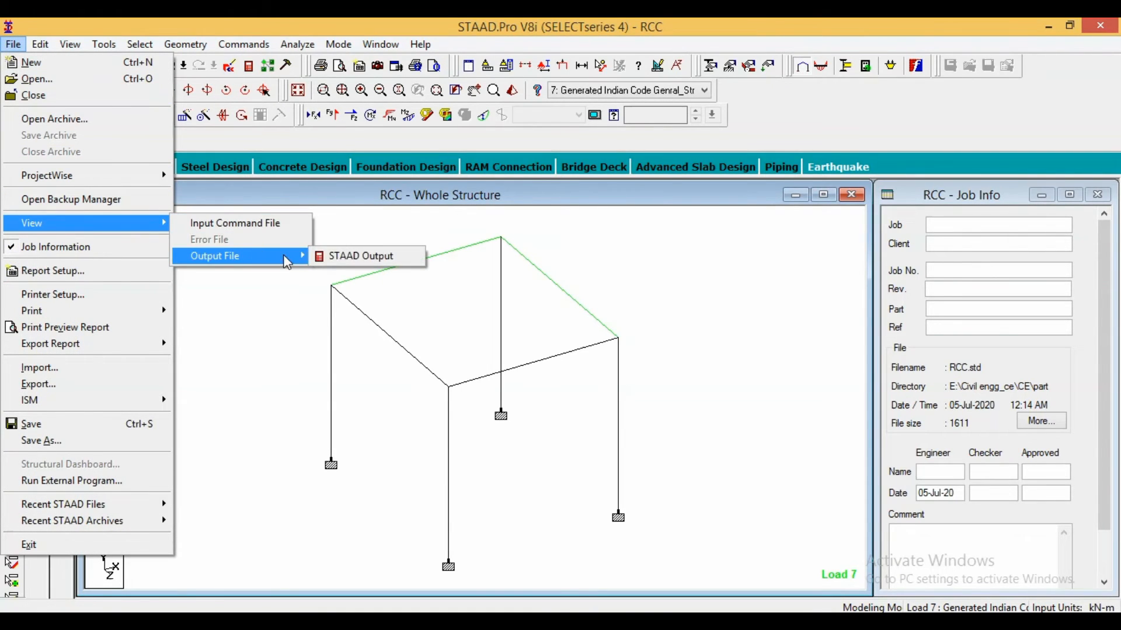
pyautogui.click(352, 255)
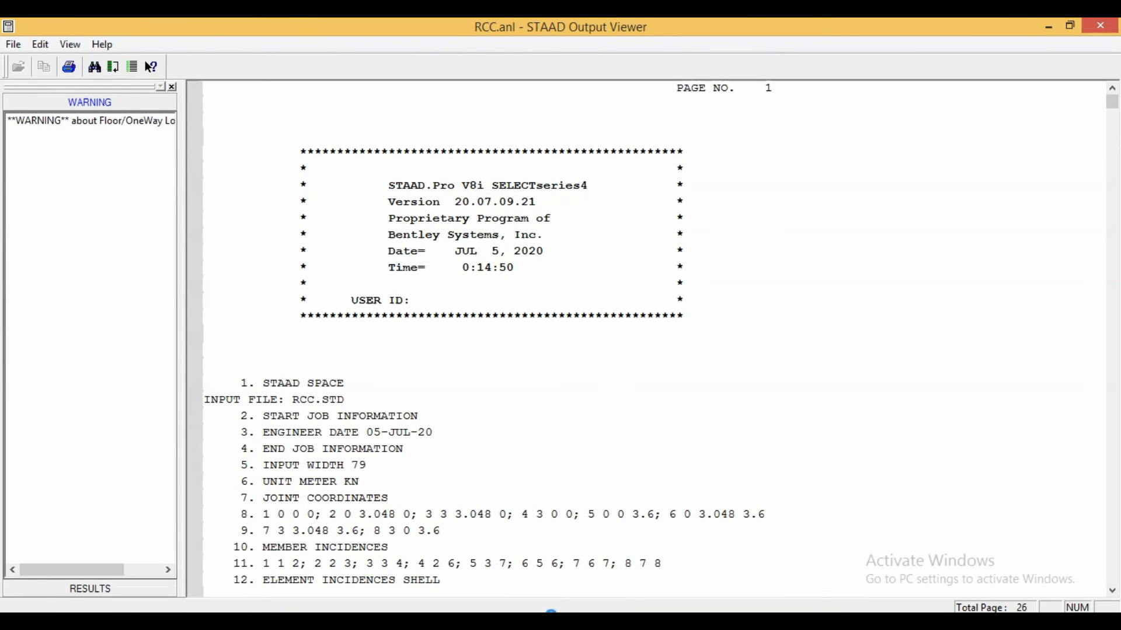
pyautogui.click(1049, 27)
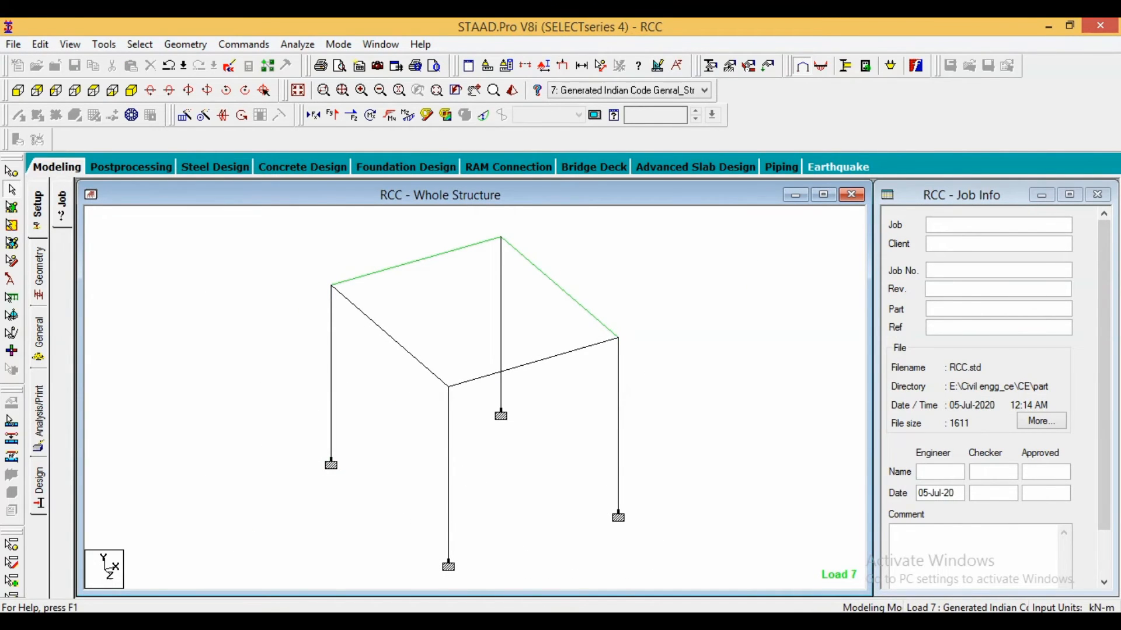
# - Open beam 1's details in the model and recheck its concrete design, property and geometry
pyautogui.doubleClick(331, 369)
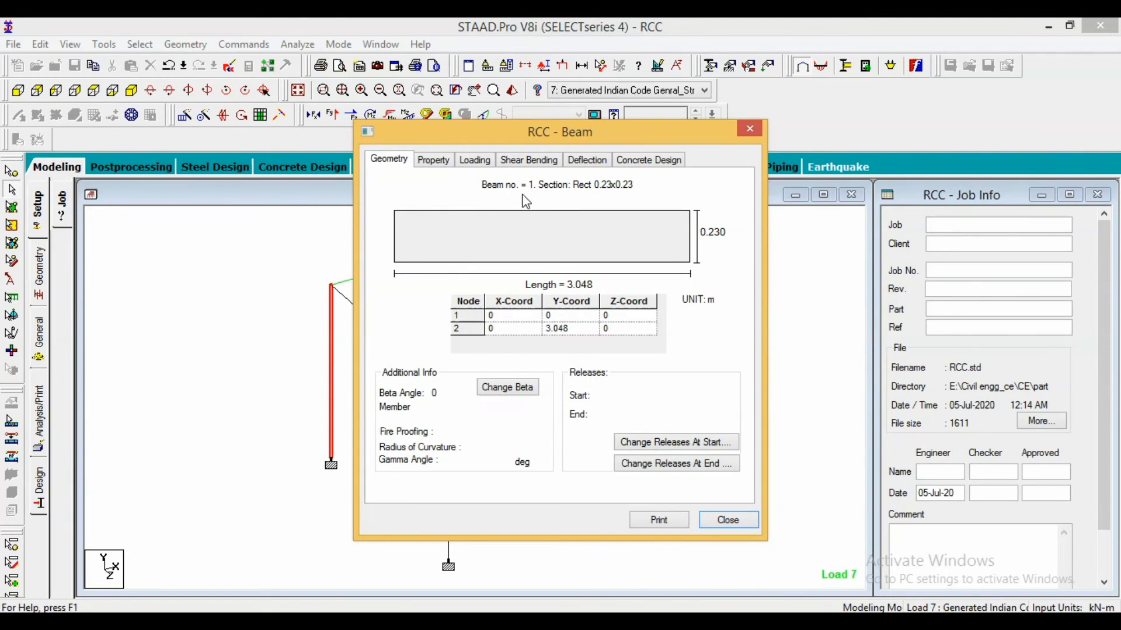
pyautogui.click(664, 163)
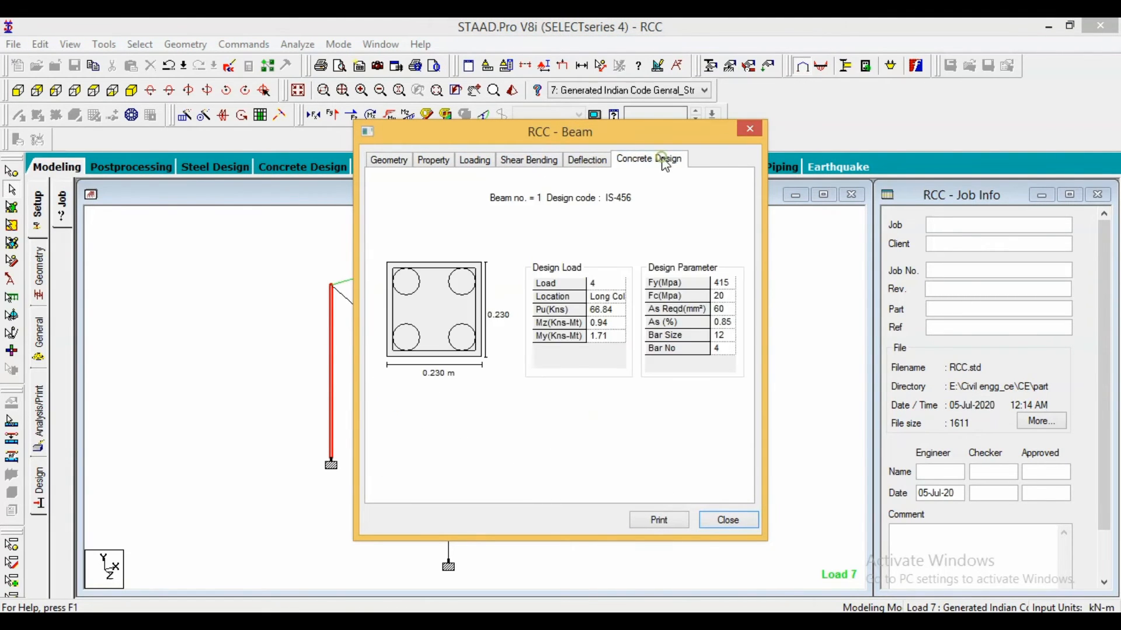
pyautogui.click(433, 159)
pyautogui.click(405, 166)
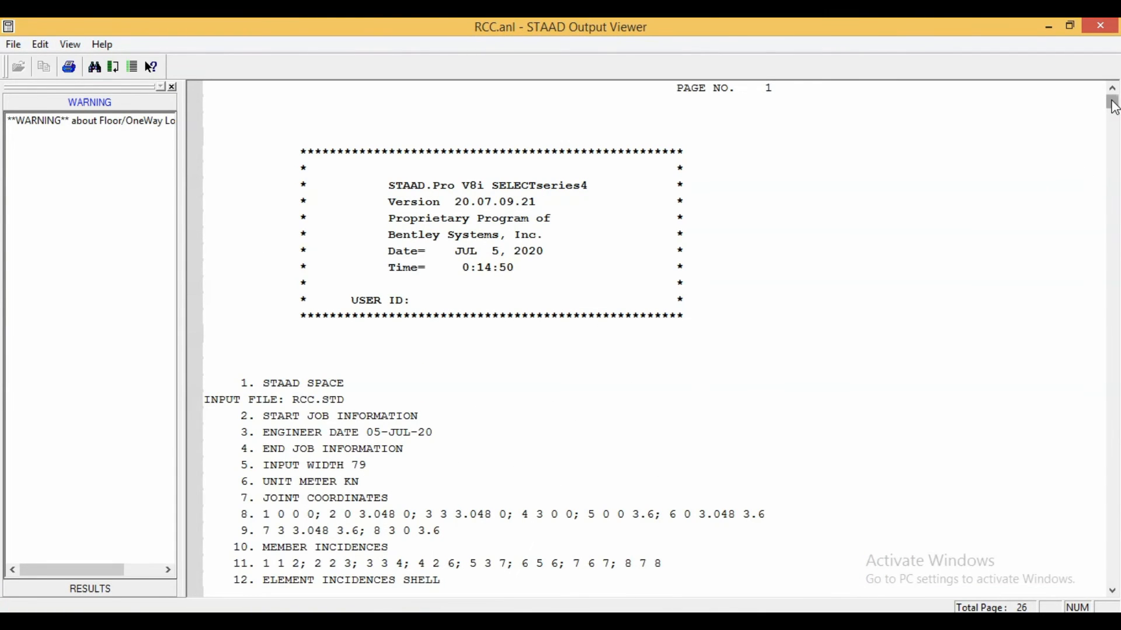
# - Locate beam 2's design results on page 10 of the output file and examine its required reinforcement areas and the preceding load combinations
pyautogui.moveTo(1112, 107); pyautogui.dragTo(1117, 286)
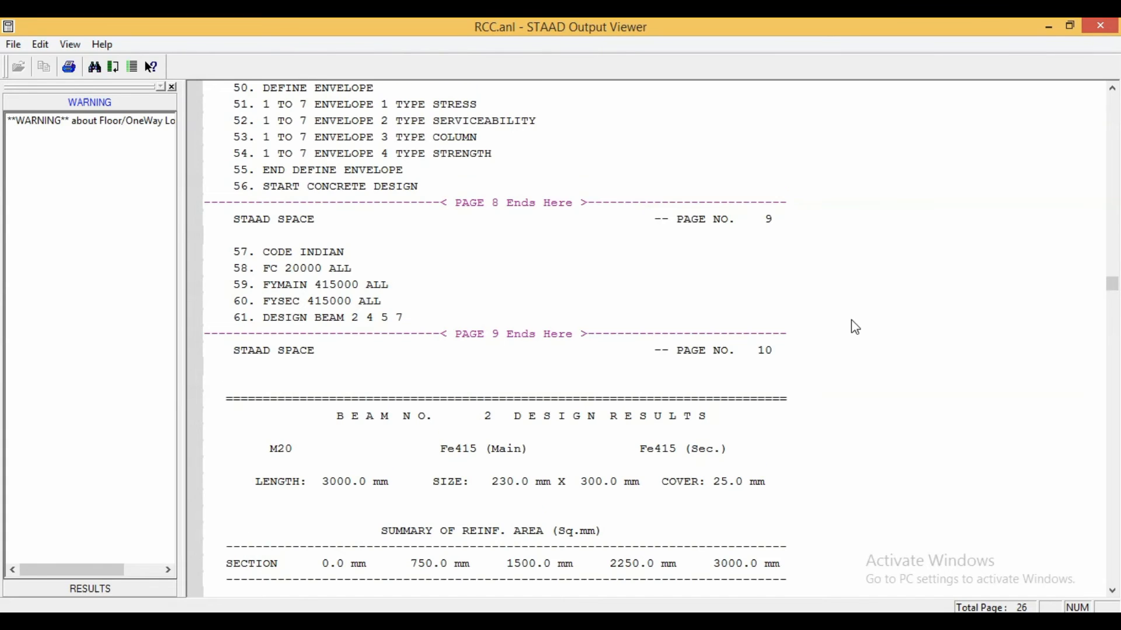
pyautogui.scroll(-1, 851, 319)
pyautogui.scroll(-1, 851, 320)
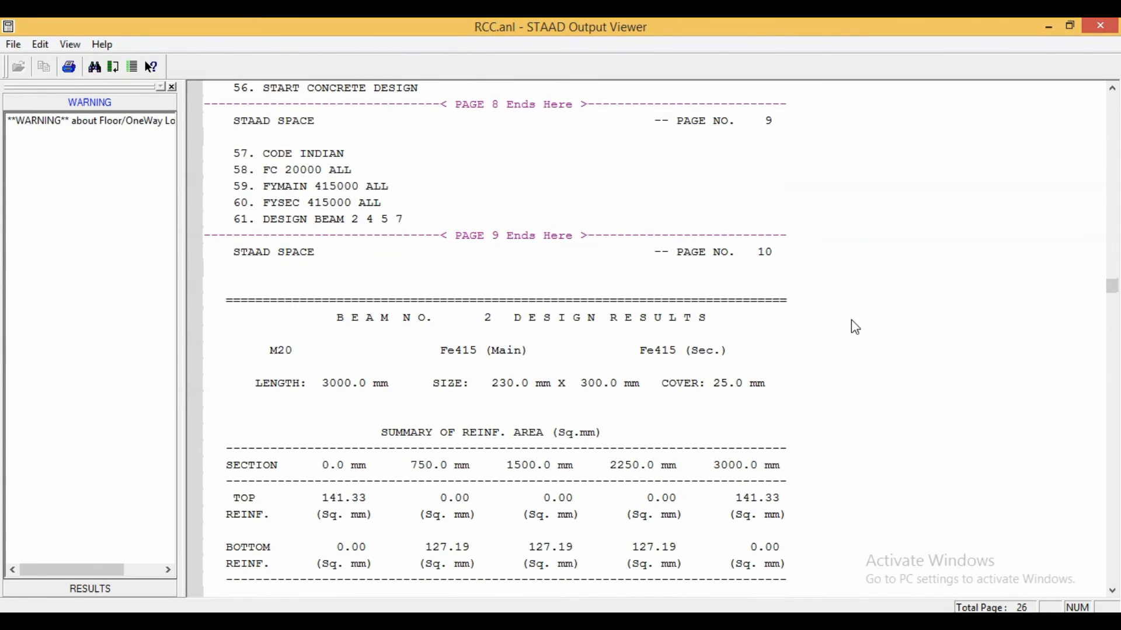
pyautogui.scroll(-2, 851, 326)
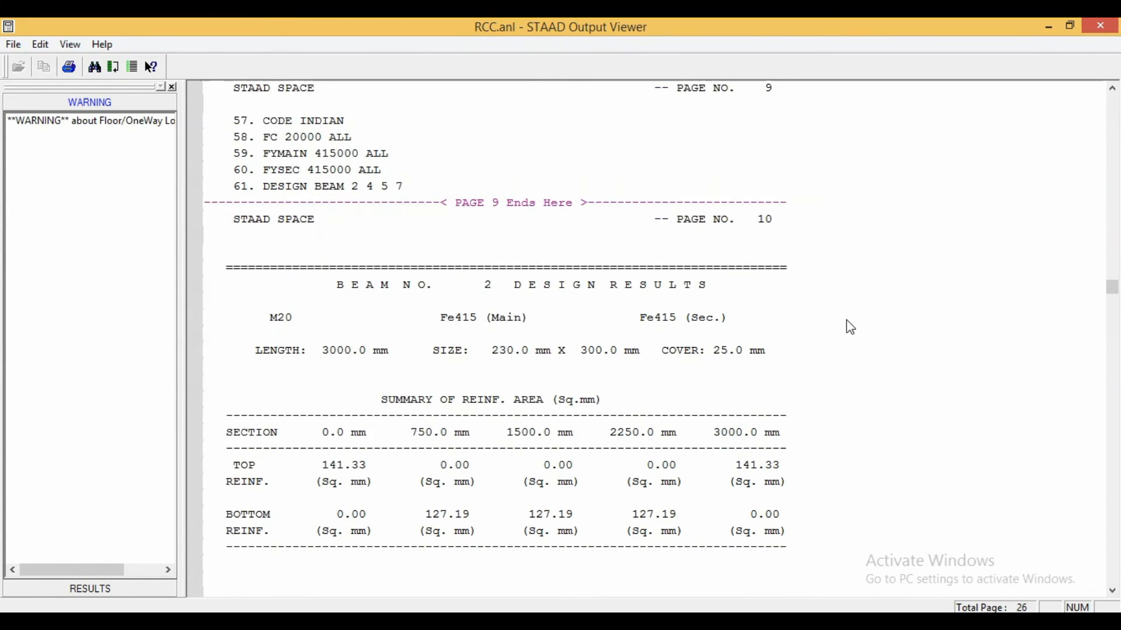
pyautogui.scroll(11, 474, 314)
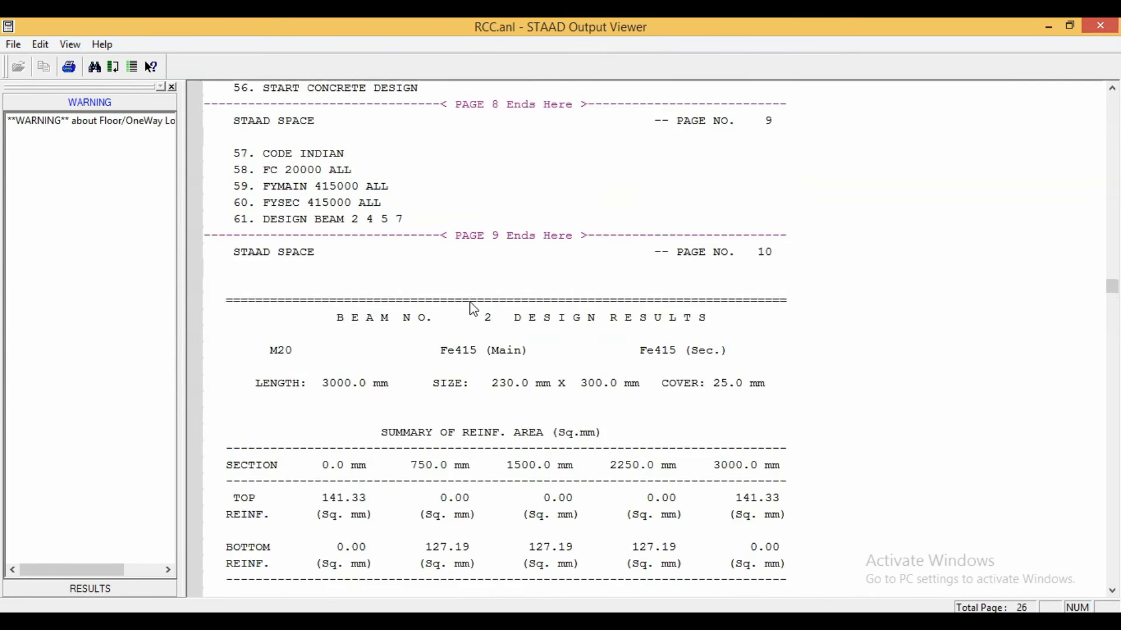
pyautogui.scroll(1, 474, 309)
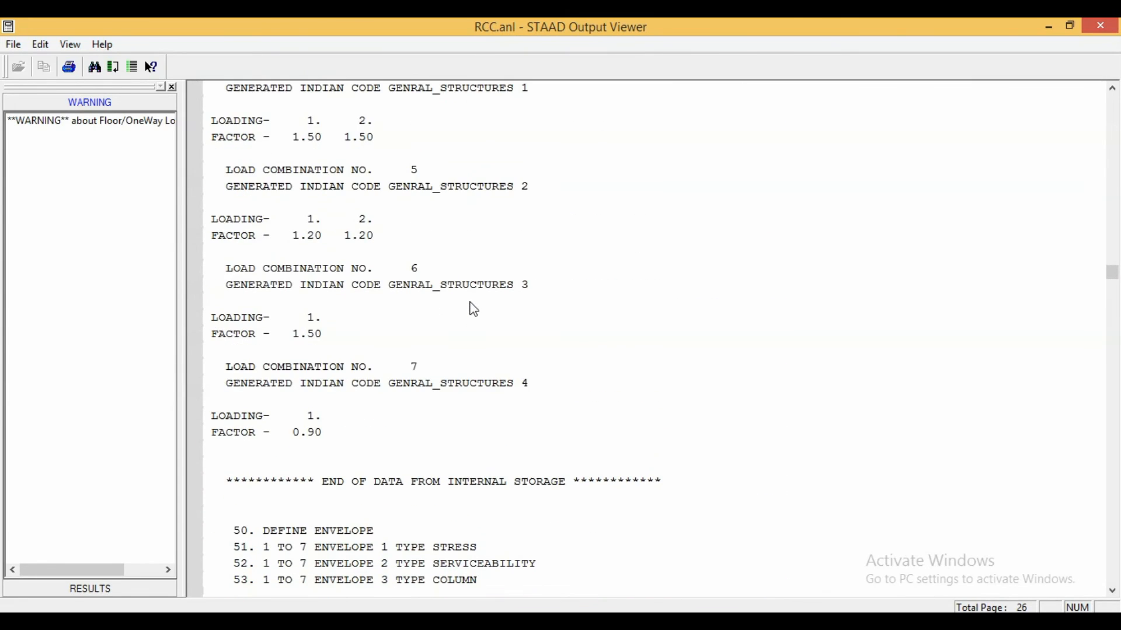
pyautogui.scroll(-15, 474, 309)
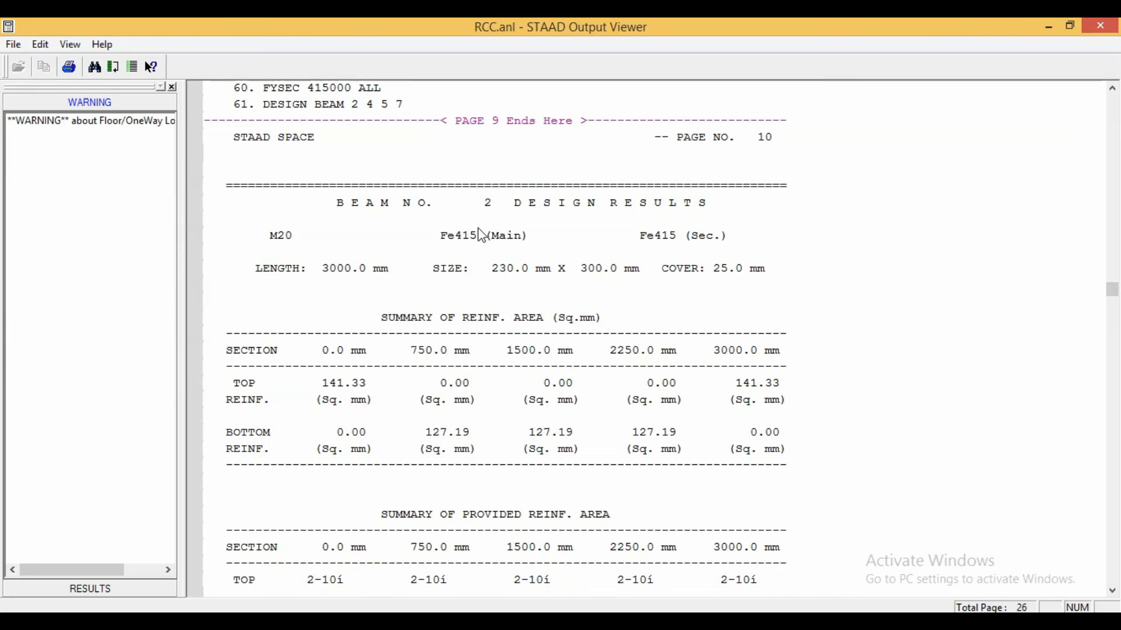
pyautogui.click(353, 205)
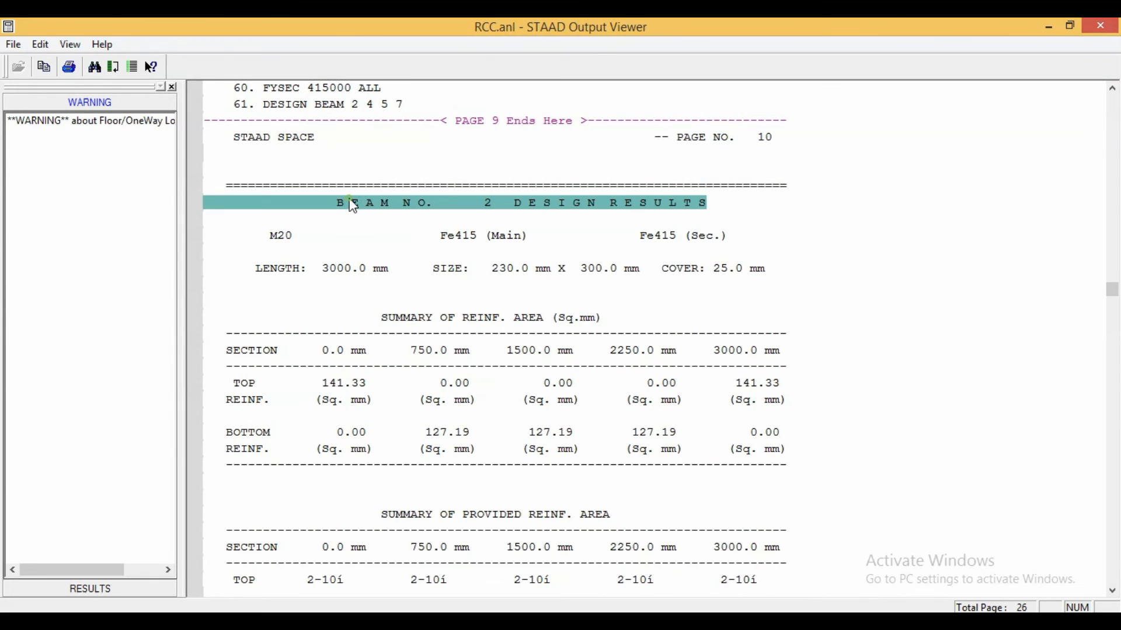
# - Switch to the model, close beam 1's details, and open beam 2's details, moving them aside to uncover the frame
pyautogui.click(647, 622)
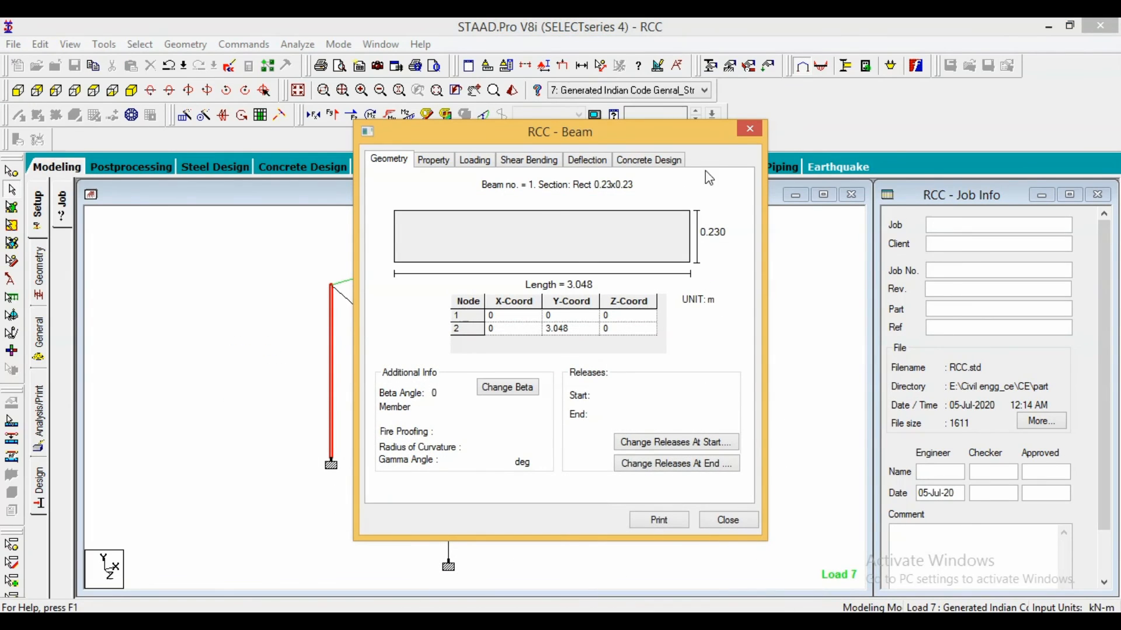
pyautogui.click(750, 129)
pyautogui.doubleClick(374, 271)
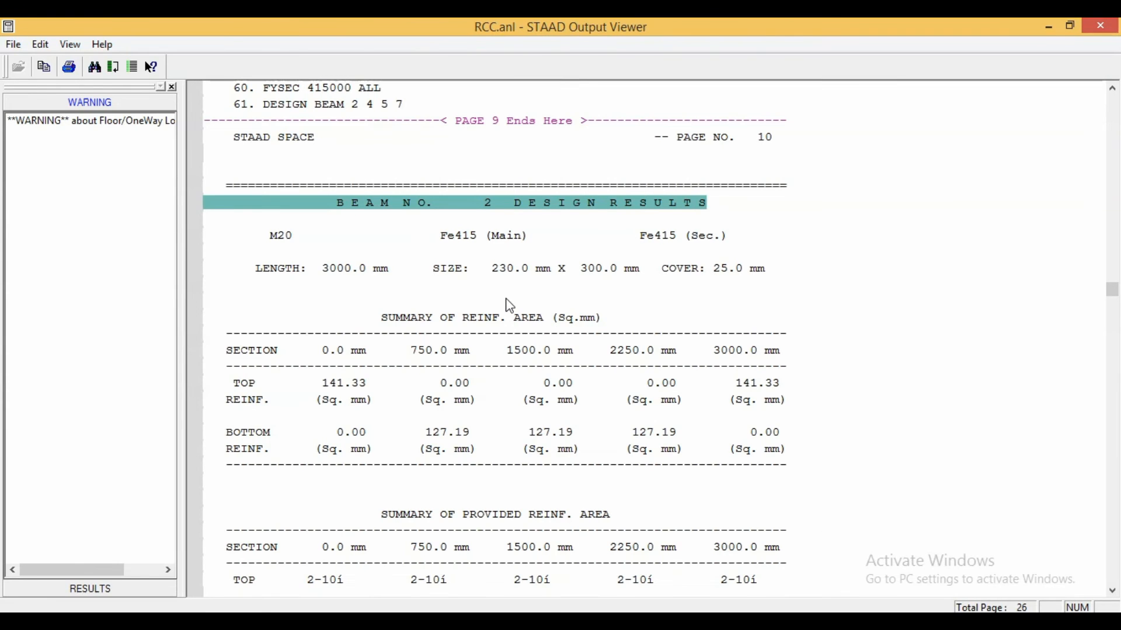
pyautogui.click(506, 299)
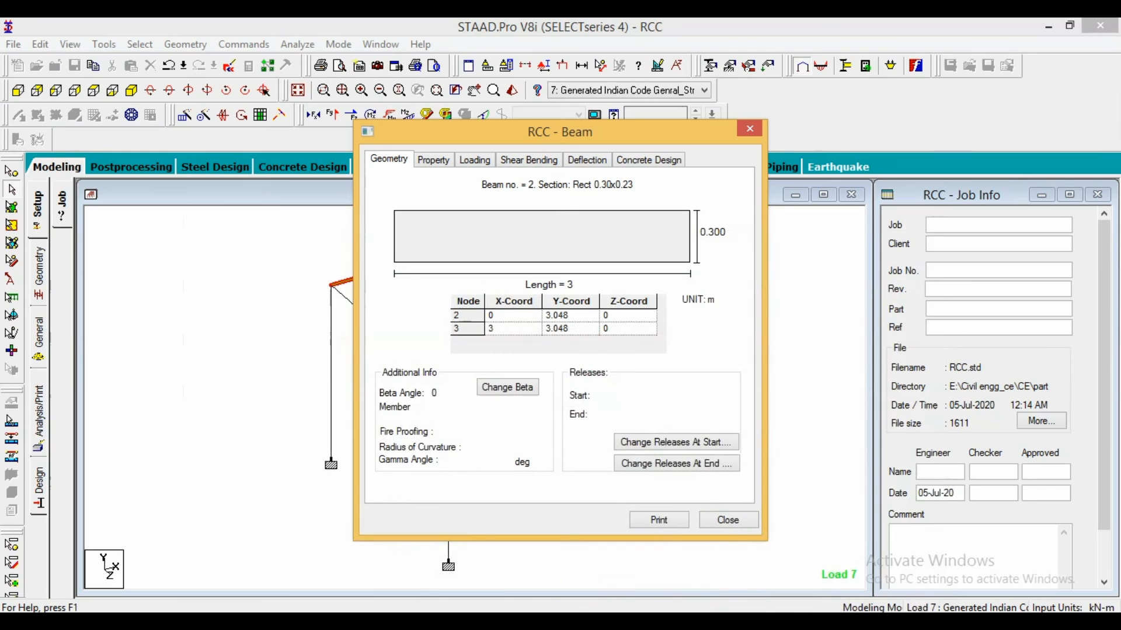
pyautogui.moveTo(642, 133); pyautogui.dragTo(305, 140)
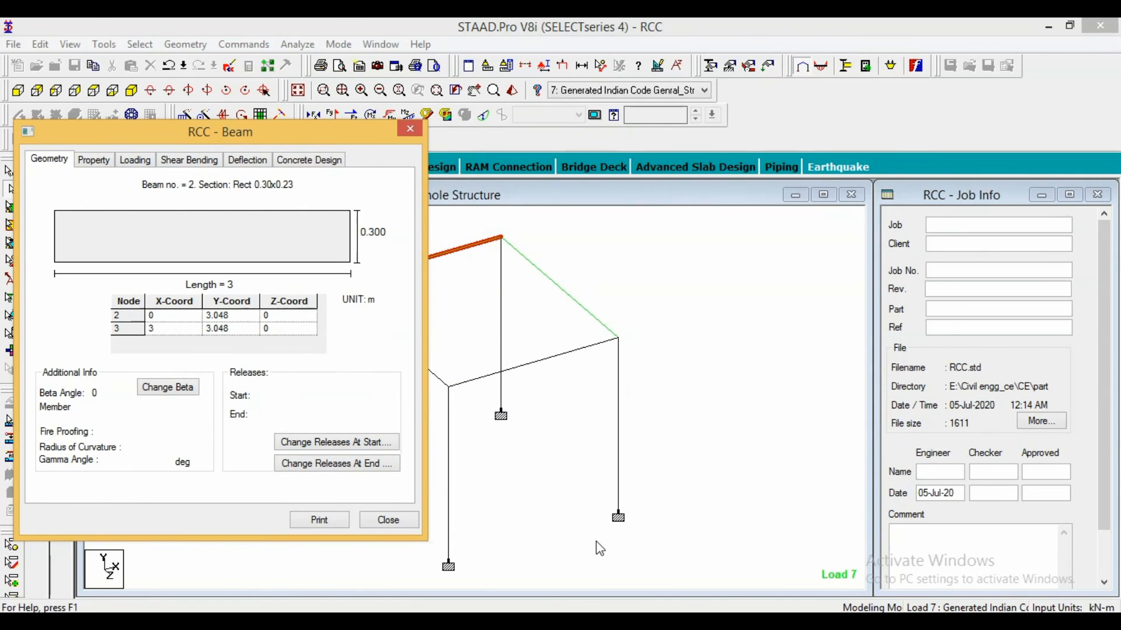
# - Restore the output viewer to a smaller window beside beam 2's details and display the beam's concrete design
pyautogui.click(607, 625)
pyautogui.click(613, 506)
pyautogui.click(1070, 26)
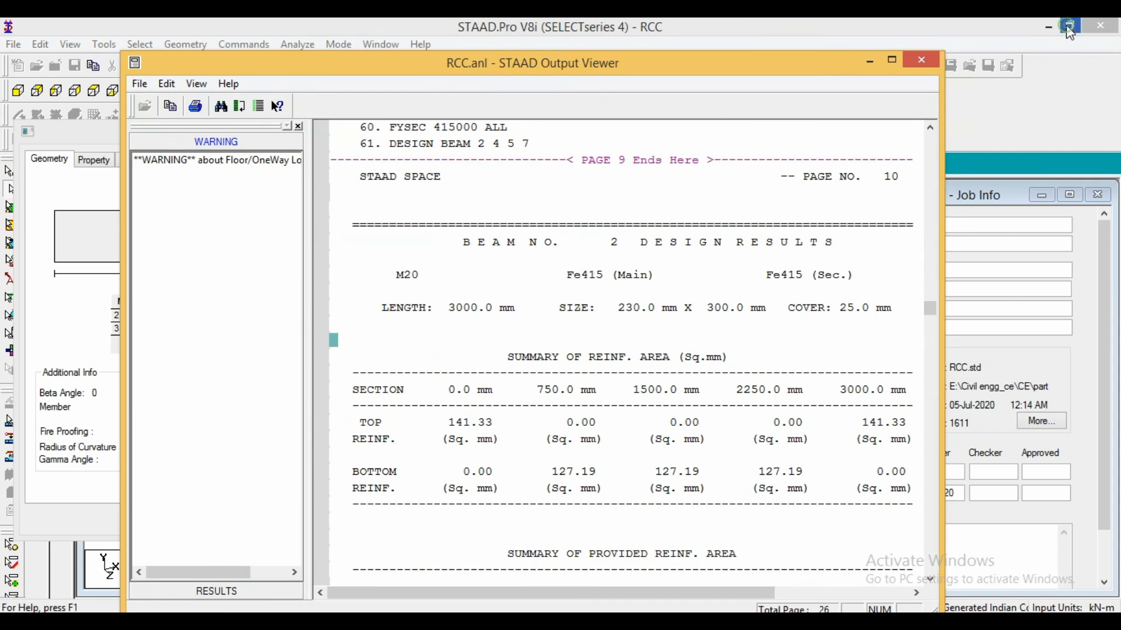
pyautogui.moveTo(695, 64); pyautogui.dragTo(979, 18)
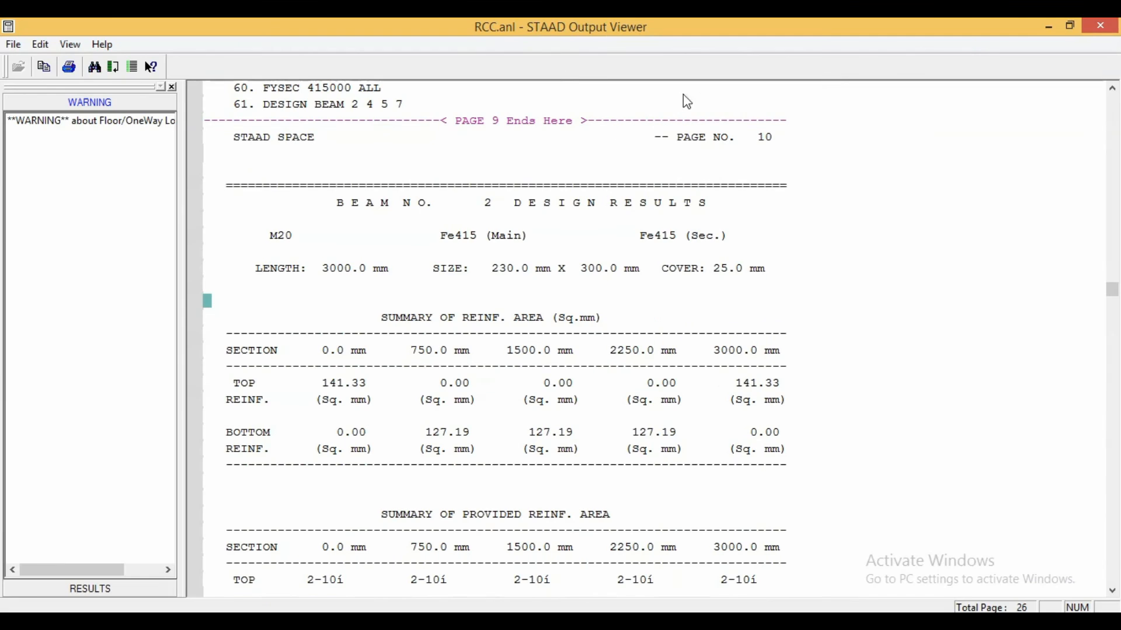
pyautogui.click(1070, 26)
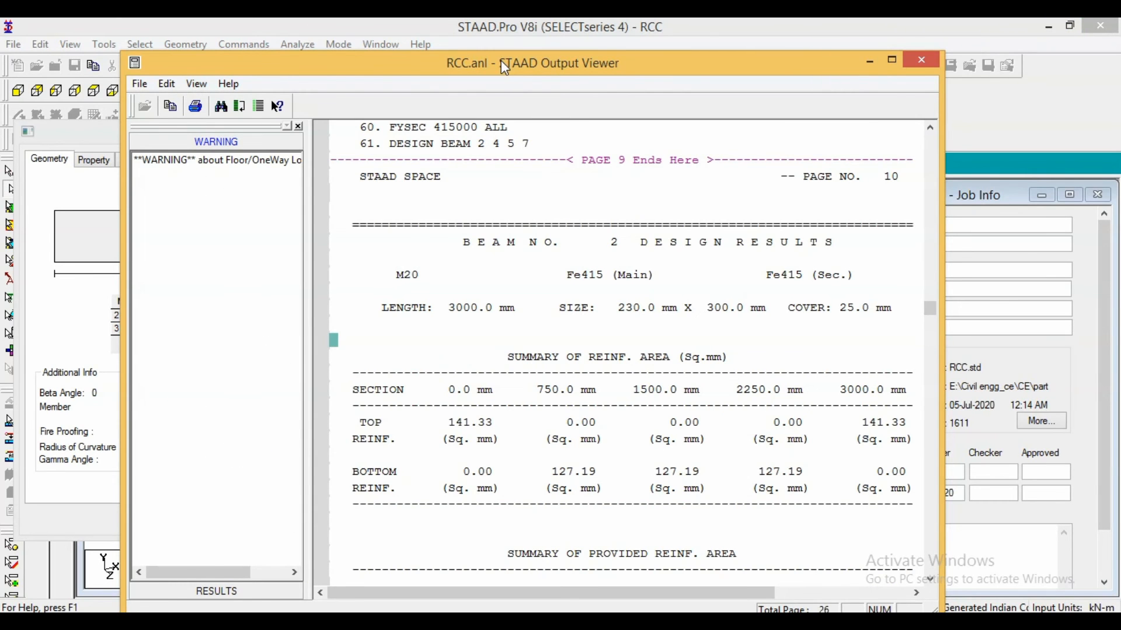
pyautogui.moveTo(501, 61); pyautogui.dragTo(765, 61)
pyautogui.moveTo(313, 130)
pyautogui.mouseDown()
pyautogui.moveTo(363, 113)
pyautogui.moveTo(250, 120)
pyautogui.moveTo(296, 127)
pyautogui.mouseUp()
pyautogui.click(250, 146)
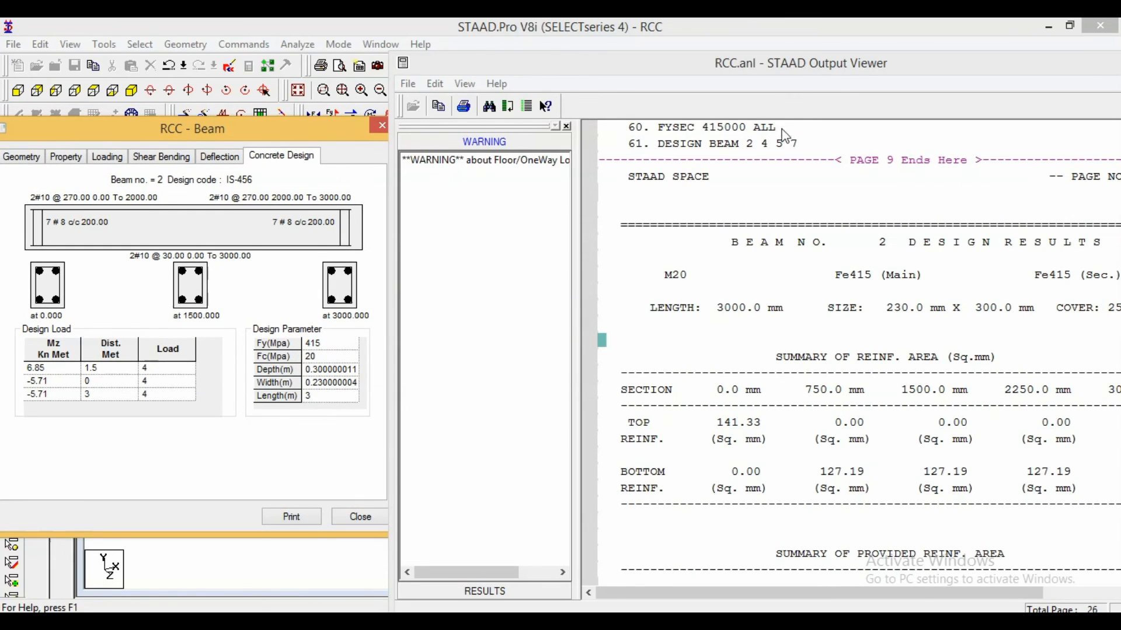
# - Compare beam 2's concrete design with its required and provided reinforcement in the output file, and close both windows
pyautogui.moveTo(806, 74); pyautogui.dragTo(792, 75)
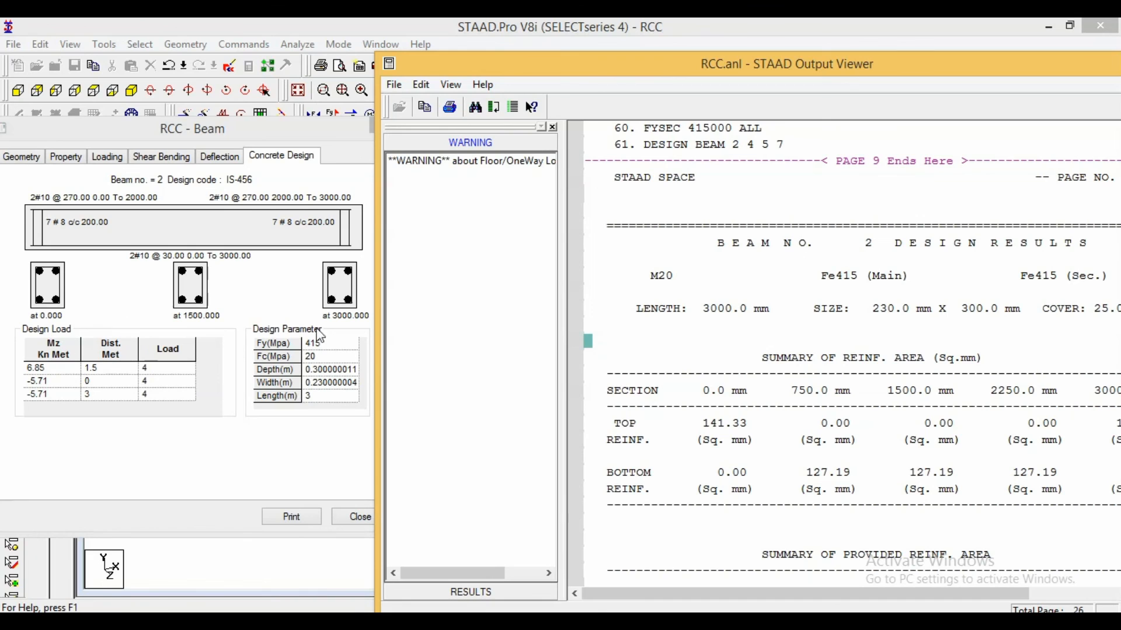
pyautogui.moveTo(603, 73); pyautogui.dragTo(508, 76)
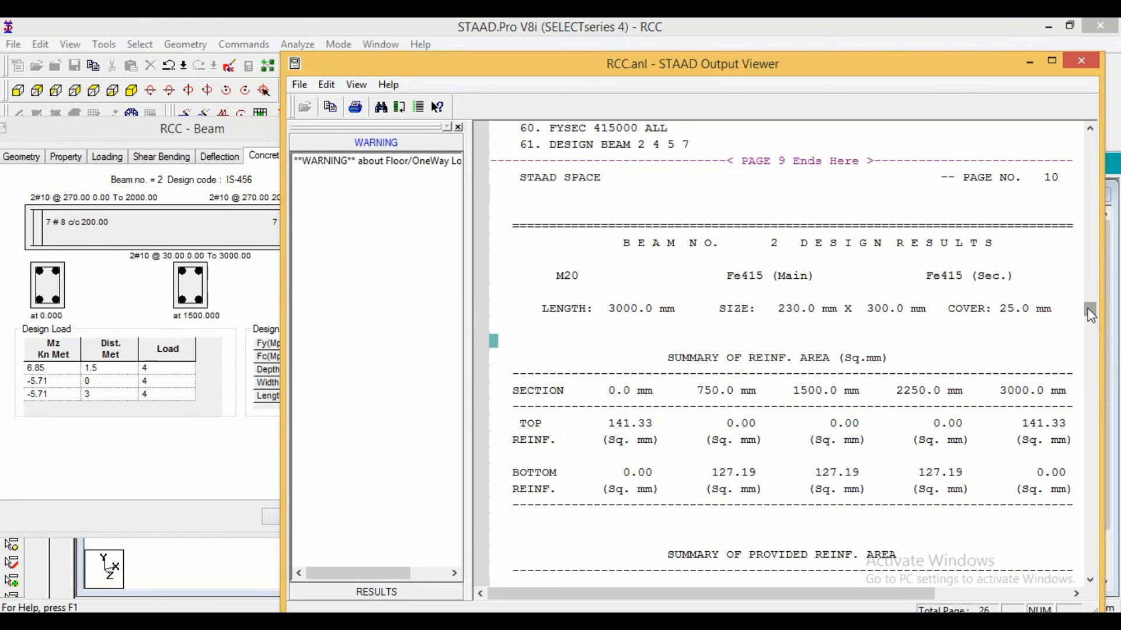
pyautogui.scroll(-6, 1090, 314)
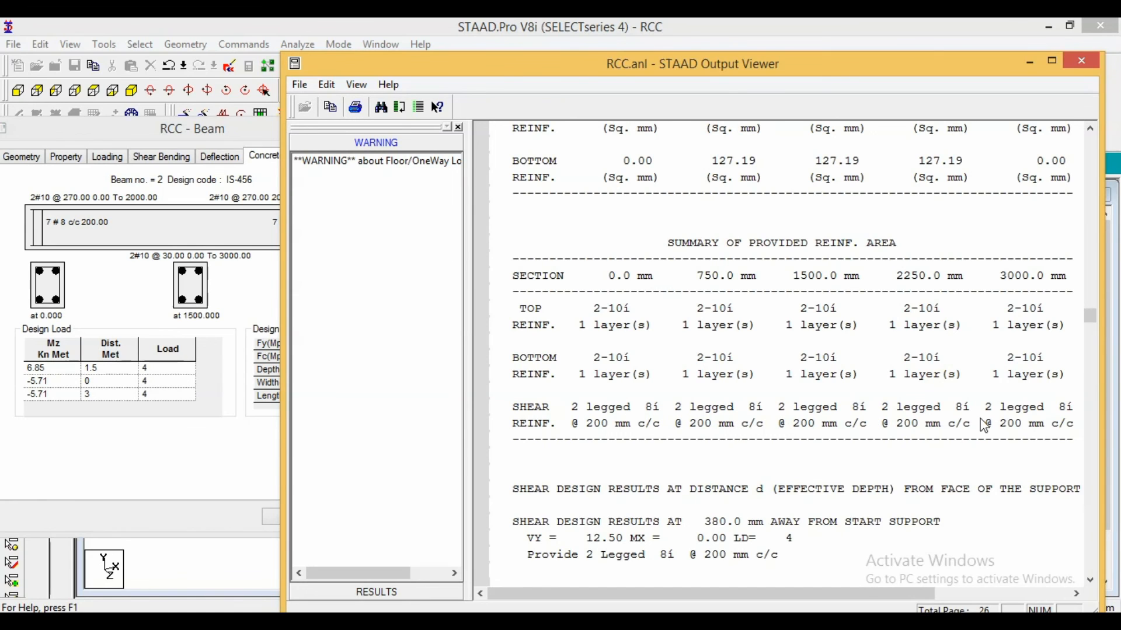
pyautogui.click(1078, 62)
pyautogui.click(384, 126)
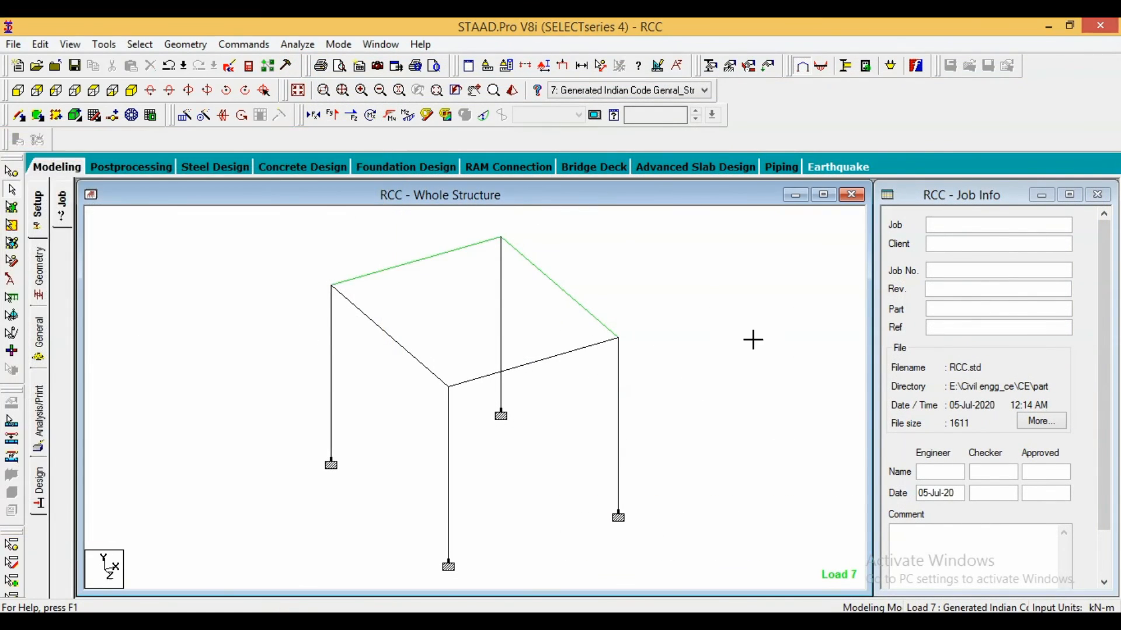